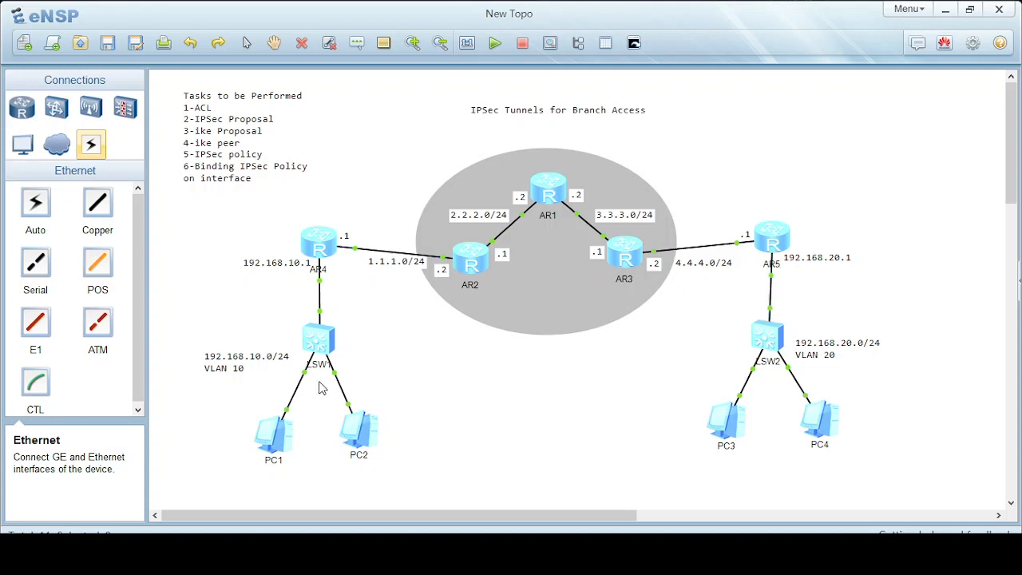
Open the LSW1 console and rename the switch to SW-A in system view.
double_click(325, 345)
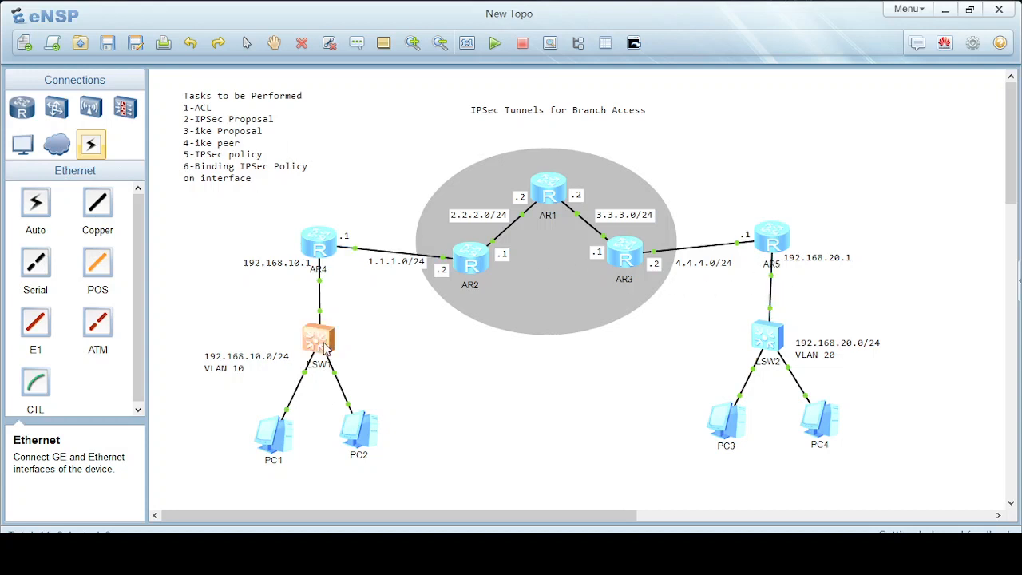
drag(406, 81, 543, 62)
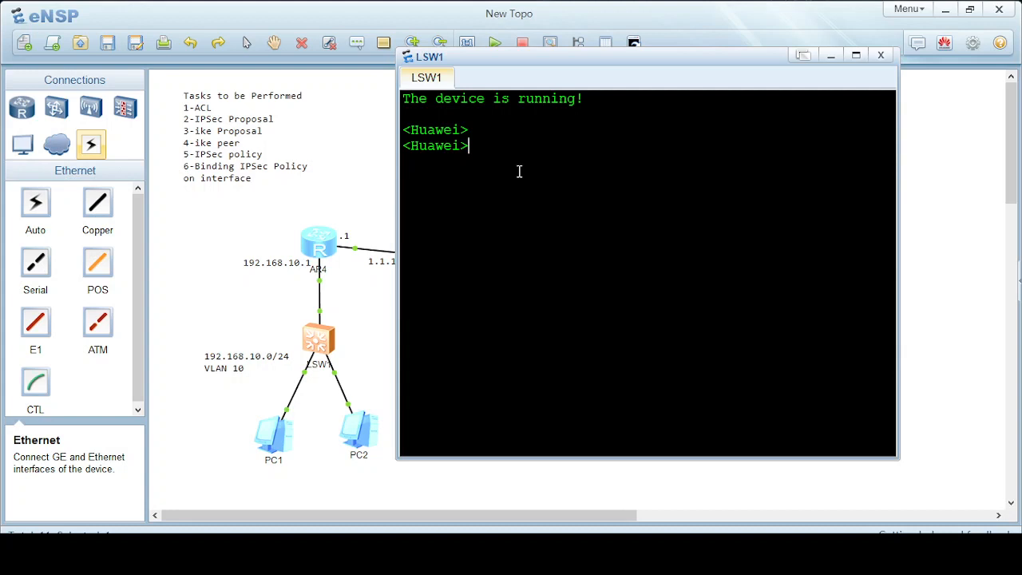
text(sy)
key(Tab)
key(Return)
text(sy)
key(Tab)
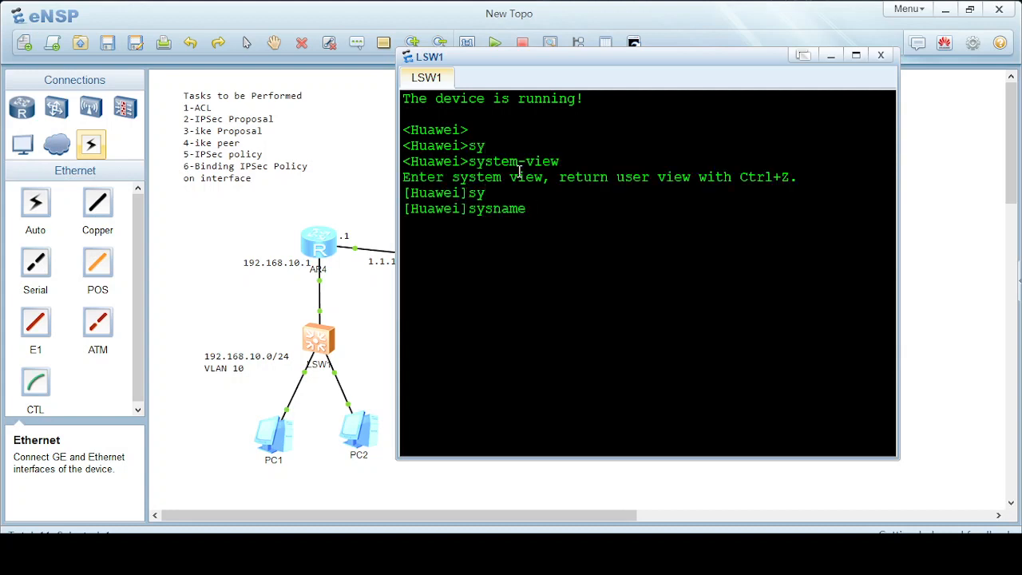
text(SW-A)
key(Return)
Create VLAN 10, return to user view and turn off terminal log messages.
text(vl)
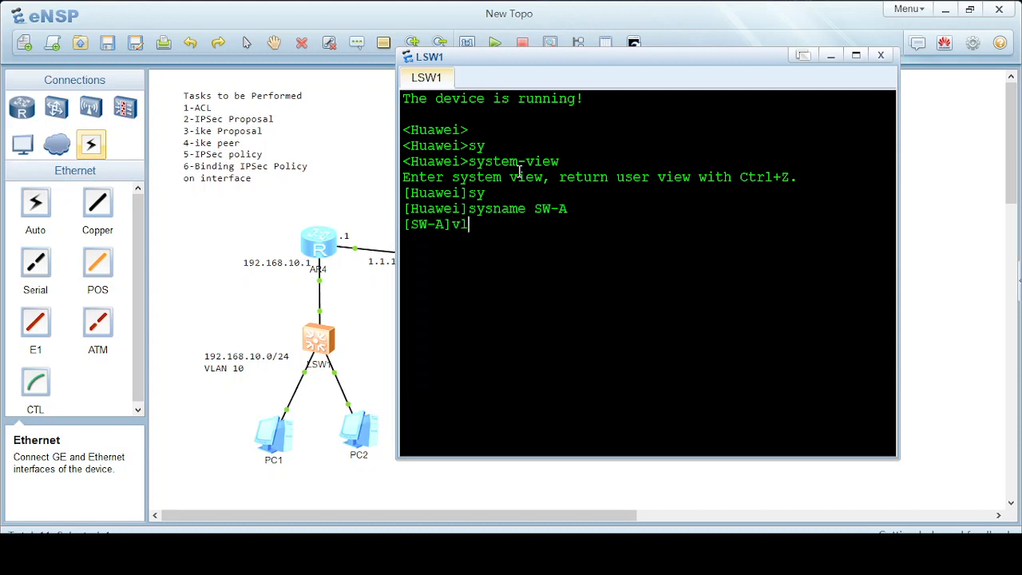
text(an 10)
key(Return)
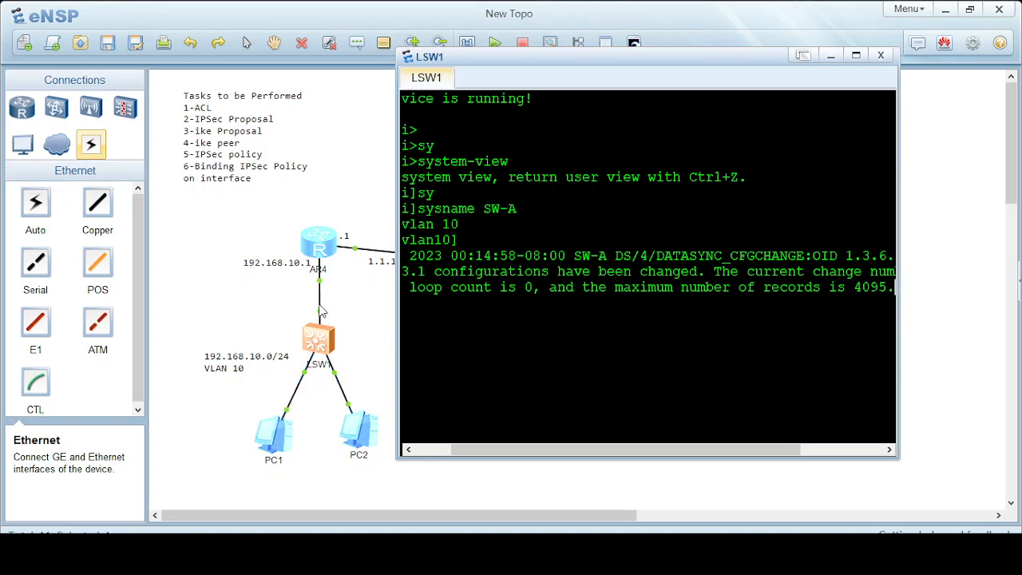
mouse_move(320, 305)
key(Return)
key(Return)
key(Return)
key(Return)
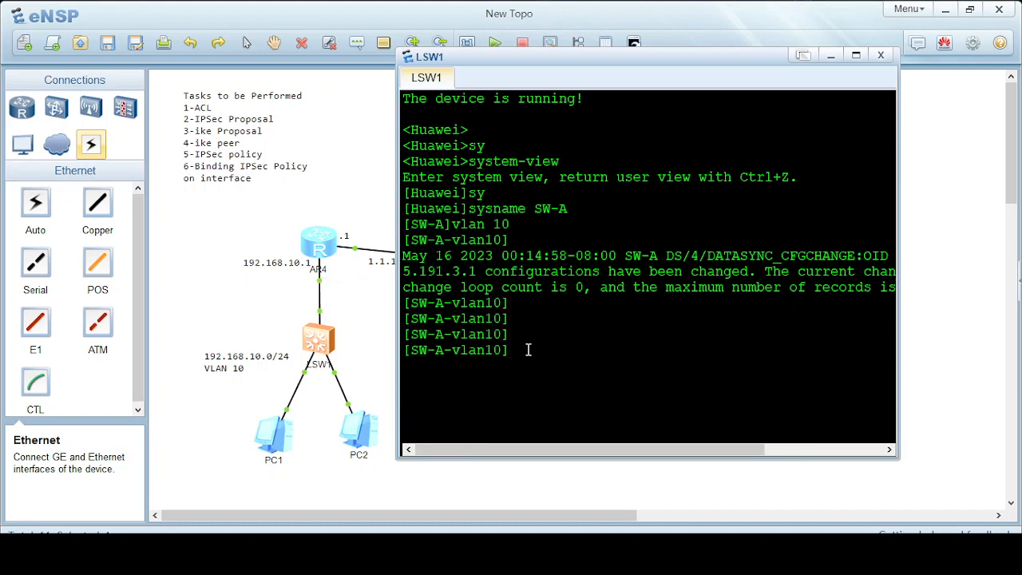
text(quit)
key(Return)
text(quit)
key(Return)
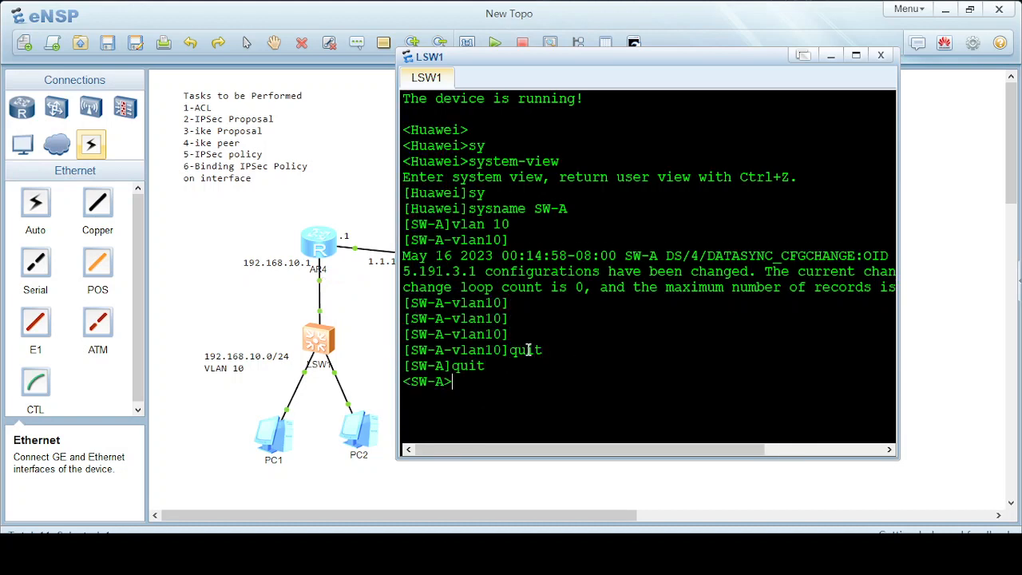
text(u t m)
key(Return)
key(Return)
key(Return)
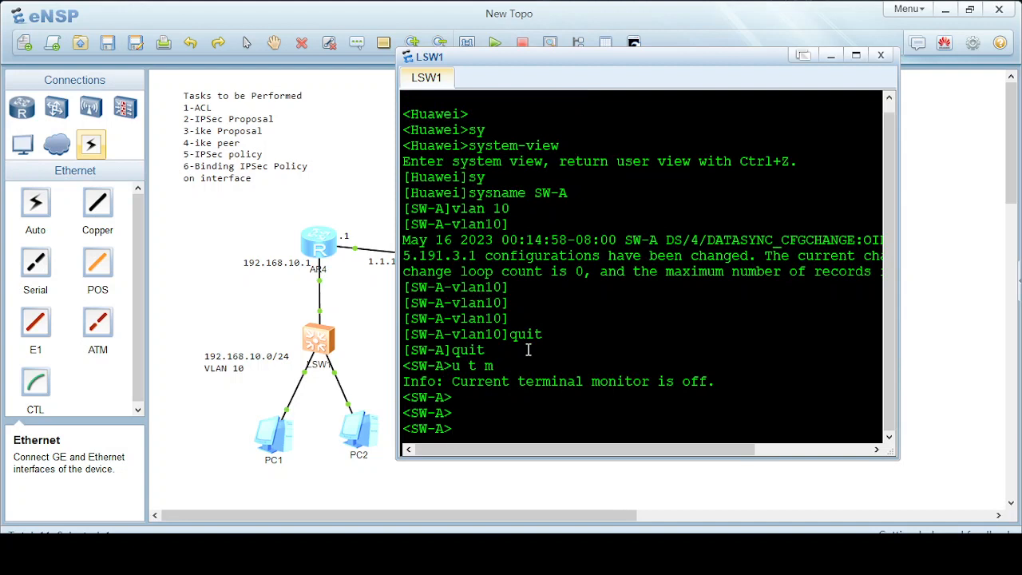
Group SW-A's GigabitEthernet 0/0/1 to 0/0/3 ports into a port group.
text(sy)
key(Tab)
key(Return)
key(Return)
key(Return)
key(Return)
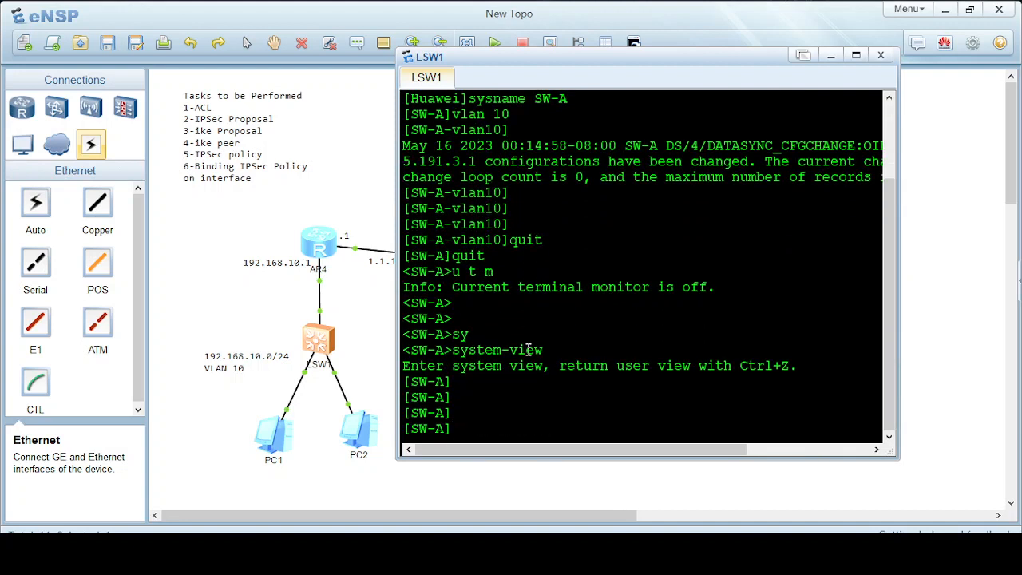
text(pro)
key(Tab)
text(or)
key(Tab)
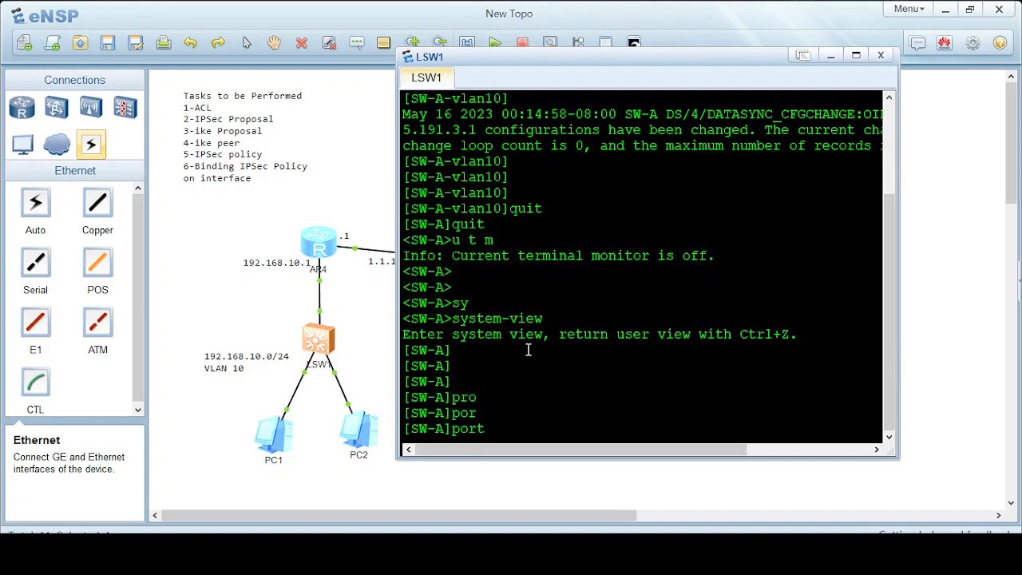
text(-g)
key(Tab)
text(g)
key(Tab)
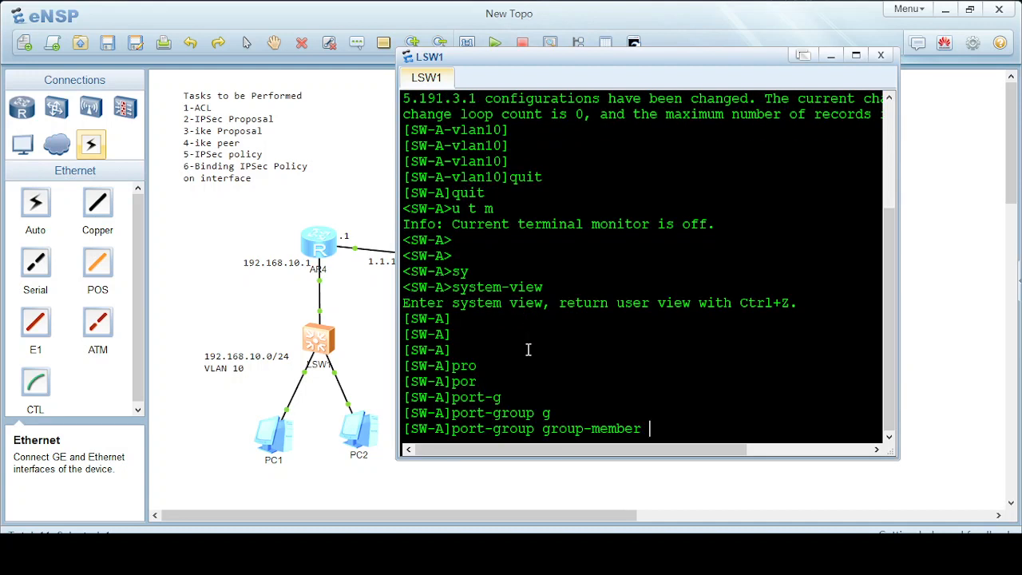
text(gi)
key(Tab)
text(0/)
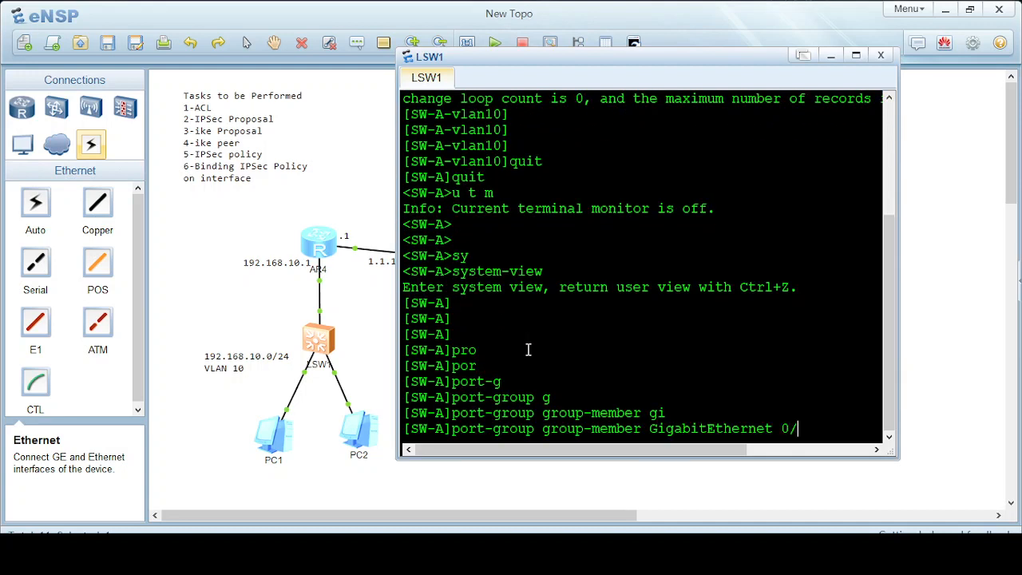
text(0/1 to Gigabi)
key(Tab)
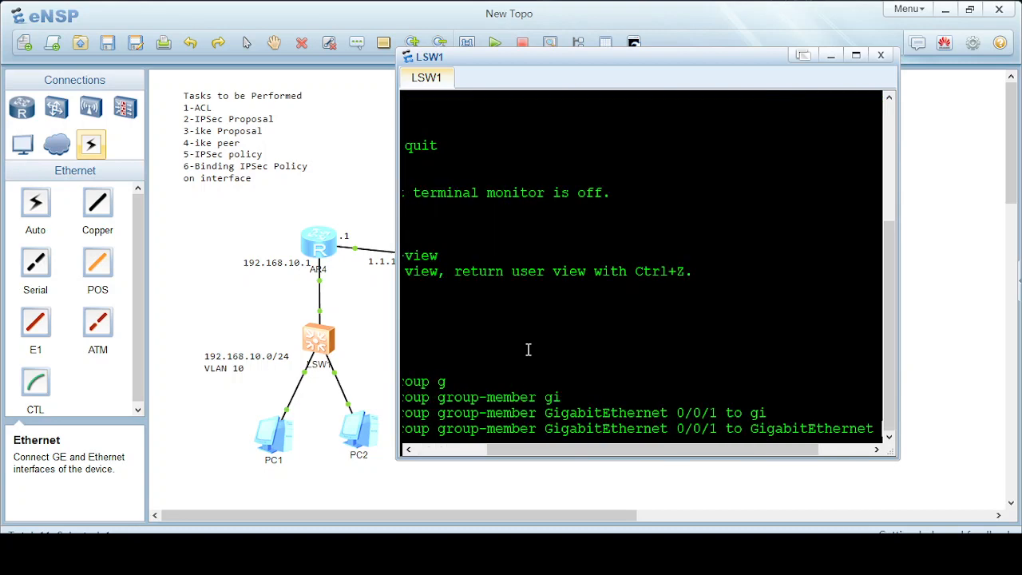
text(0/0/)
text(2)
key(Return)
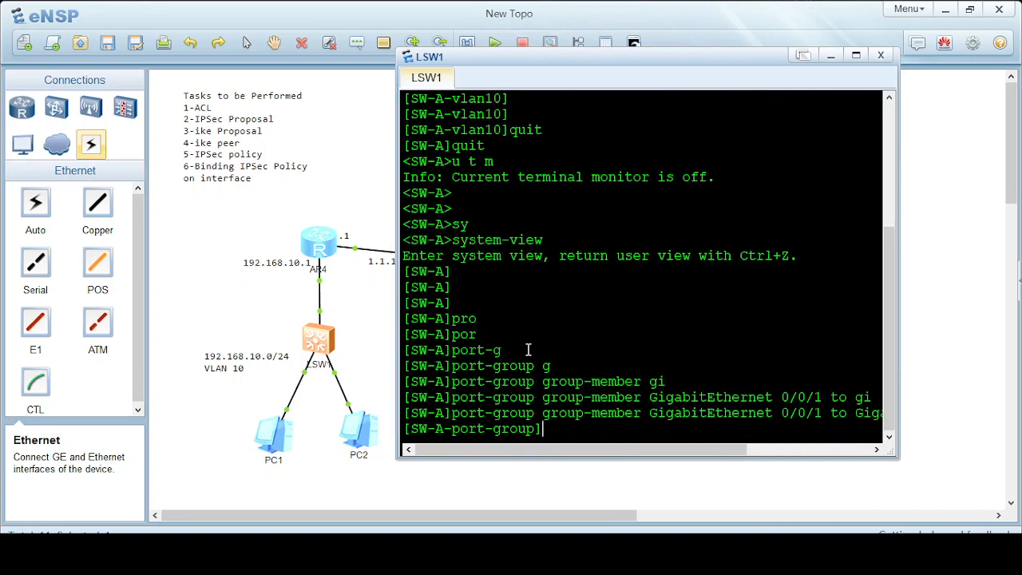
Set the grouped ports' link type to access.
text(por)
key(Tab)
text(lin)
key(Tab)
text(k-t)
key(Tab)
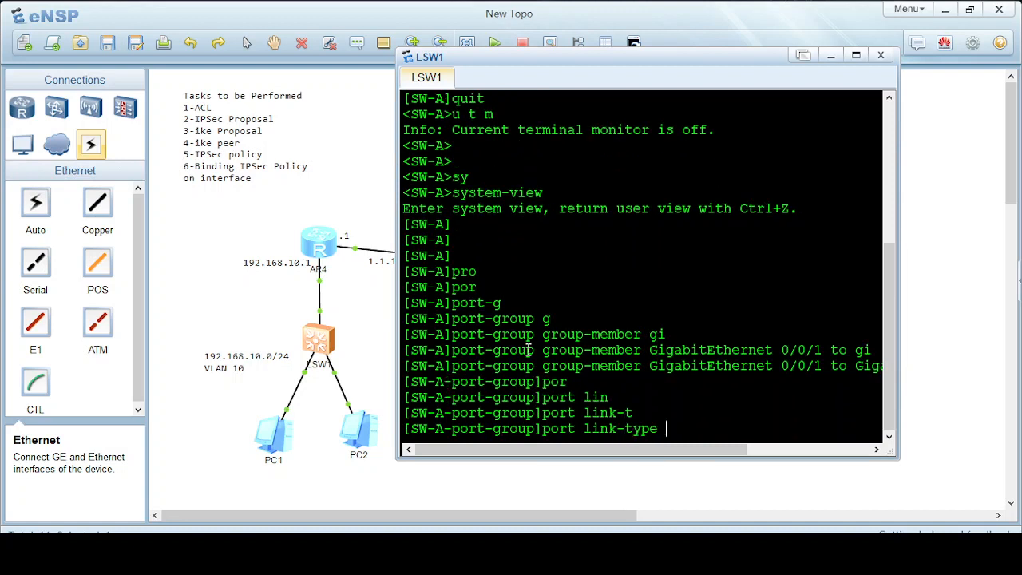
text(ac)
key(Tab)
key(Return)
Assign the grouped ports to default VLAN 10.
text(port-group]por)
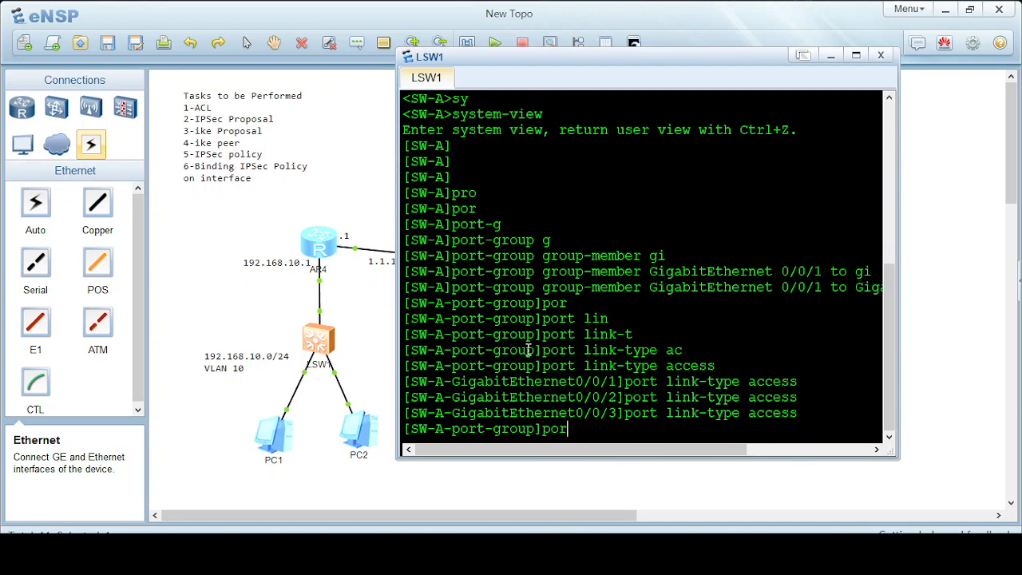
key(Tab)
text(ac)
key(Tab)
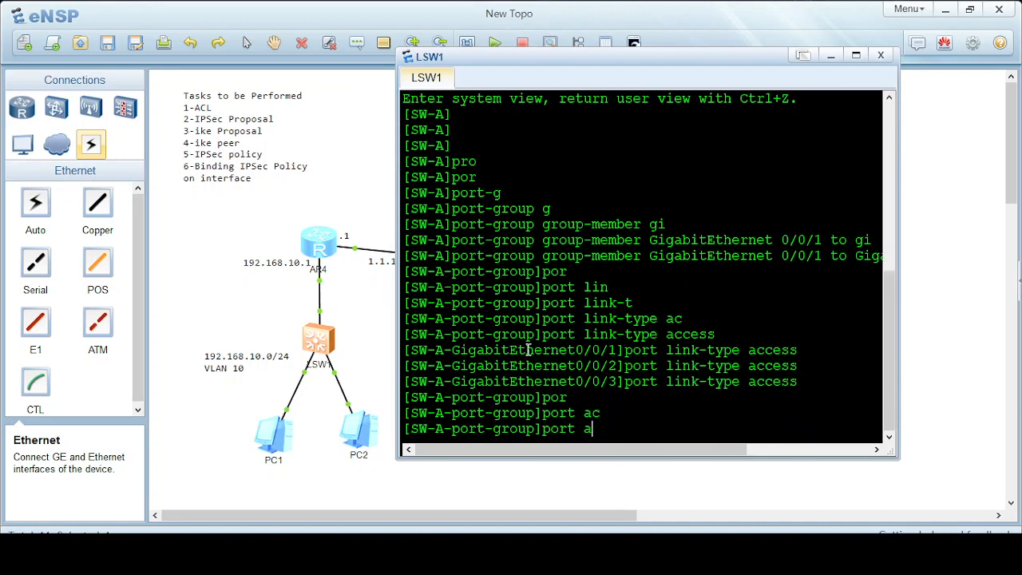
key(BackSpace)
text(d)
key(Tab)
key(BackSpace)
key(BackSpace)
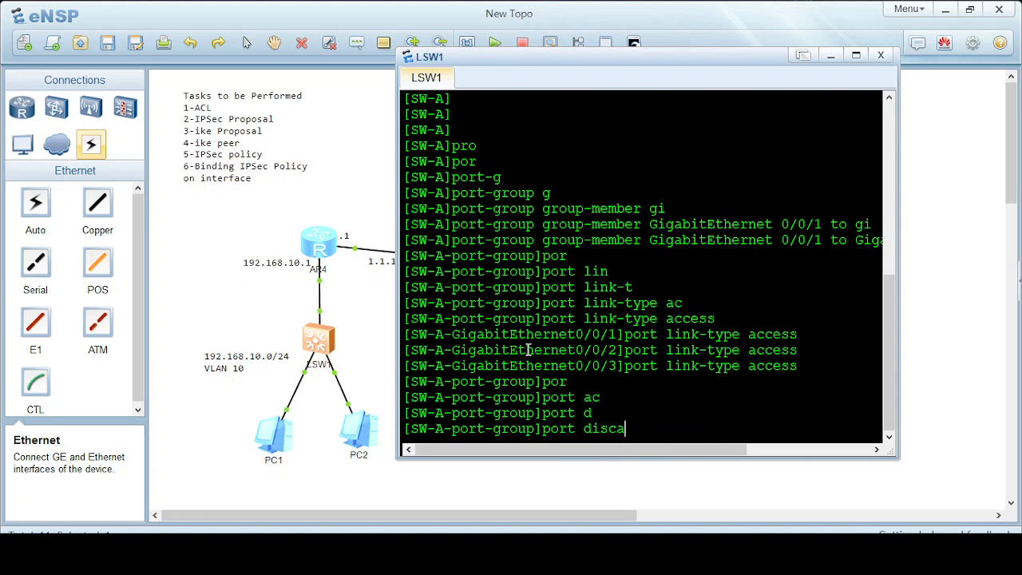
key(BackSpace)
key(BackSpace)
key(BackSpace)
key(BackSpace)
text(de)
key(Tab)
key(BackSpace)
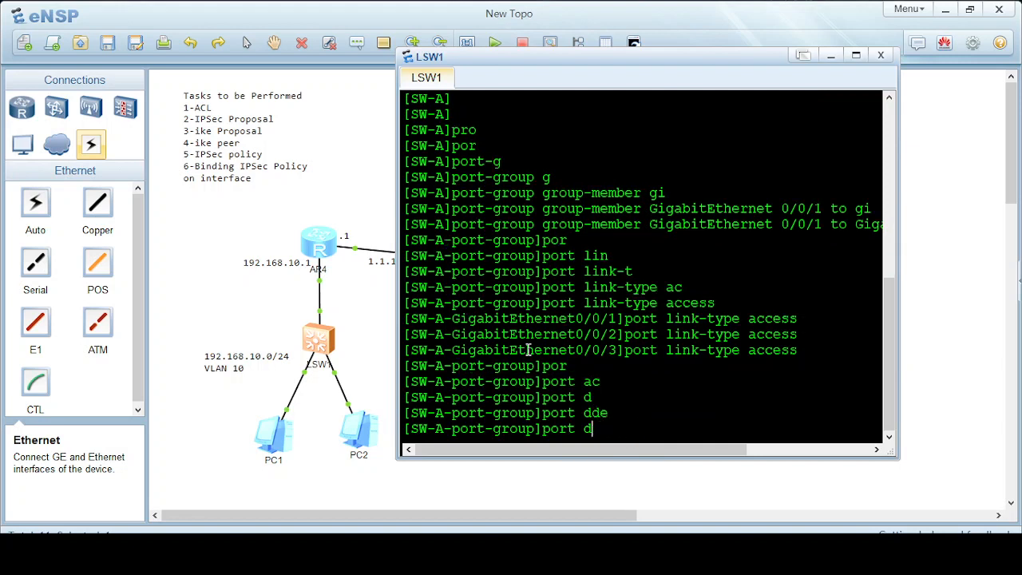
text(e)
key(Tab)
key(Tab)
text(v)
key(Tab)
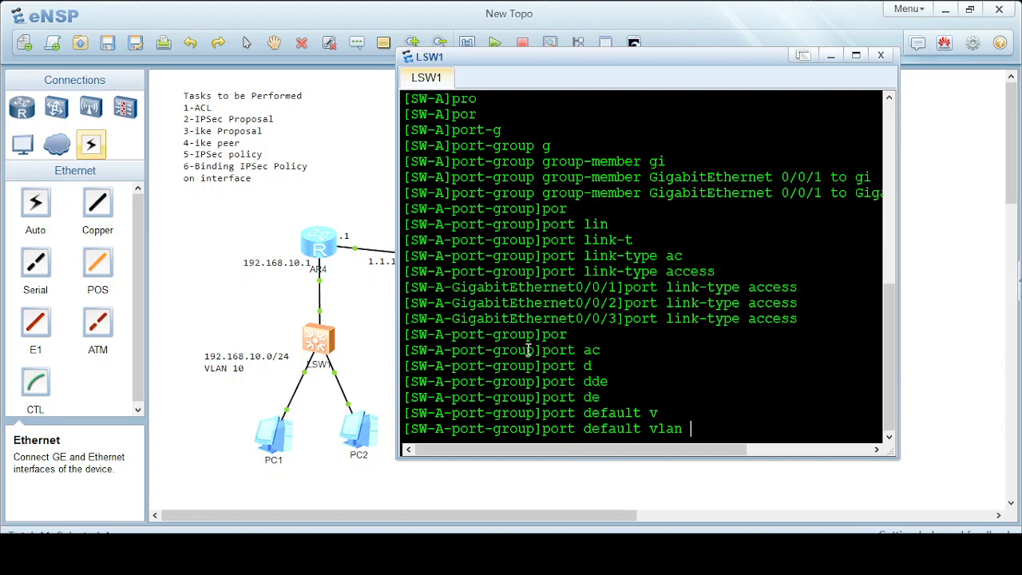
text(10)
key(Return)
key(Return)
key(Return)
key(Return)
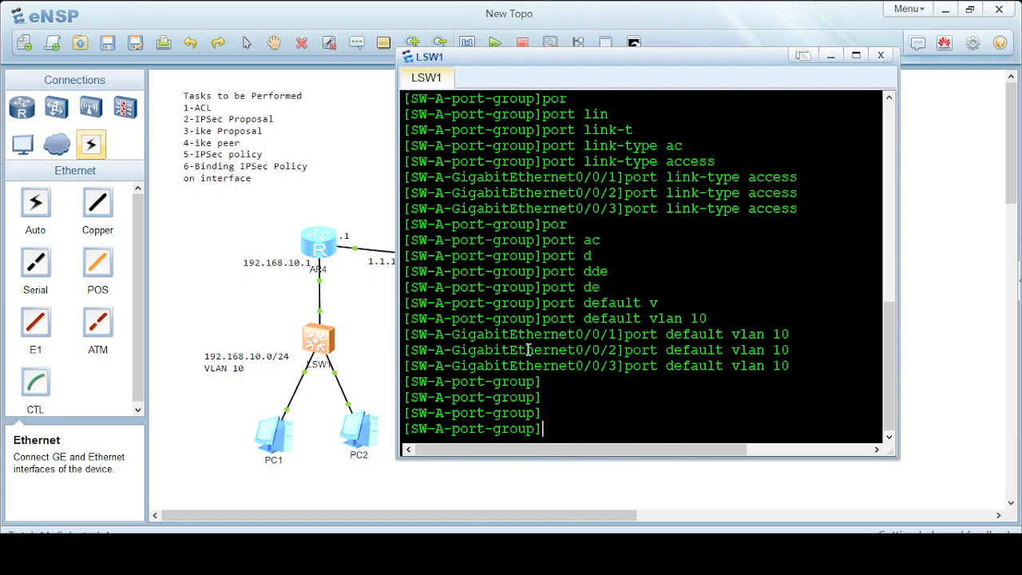
Return to user view and save the switch configuration, confirming with Y.
text(quit)
key(Return)
key(Return)
key(Return)
key(Return)
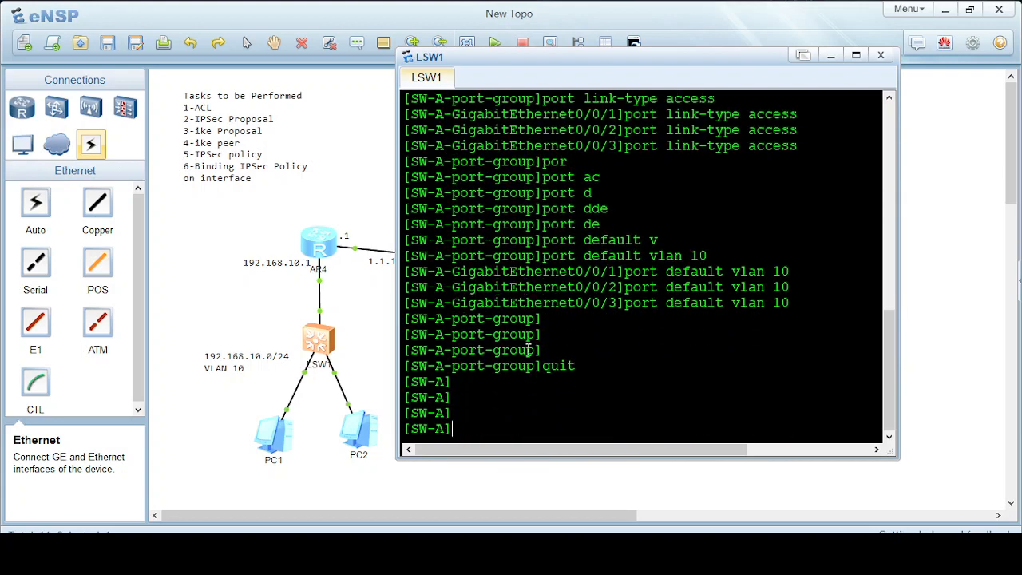
text(quit)
key(Return)
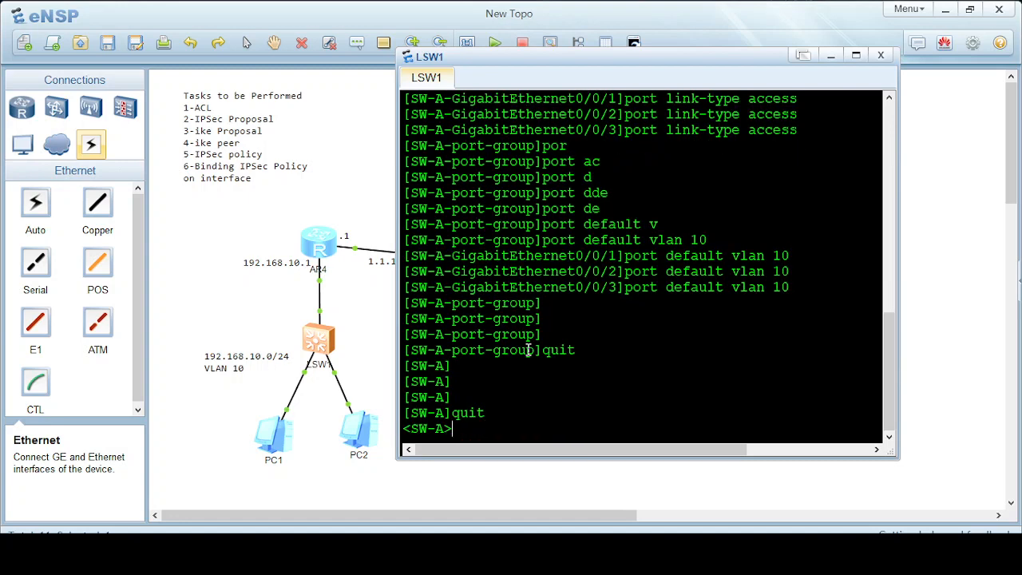
text(sav)
key(Tab)
key(Return)
text(y)
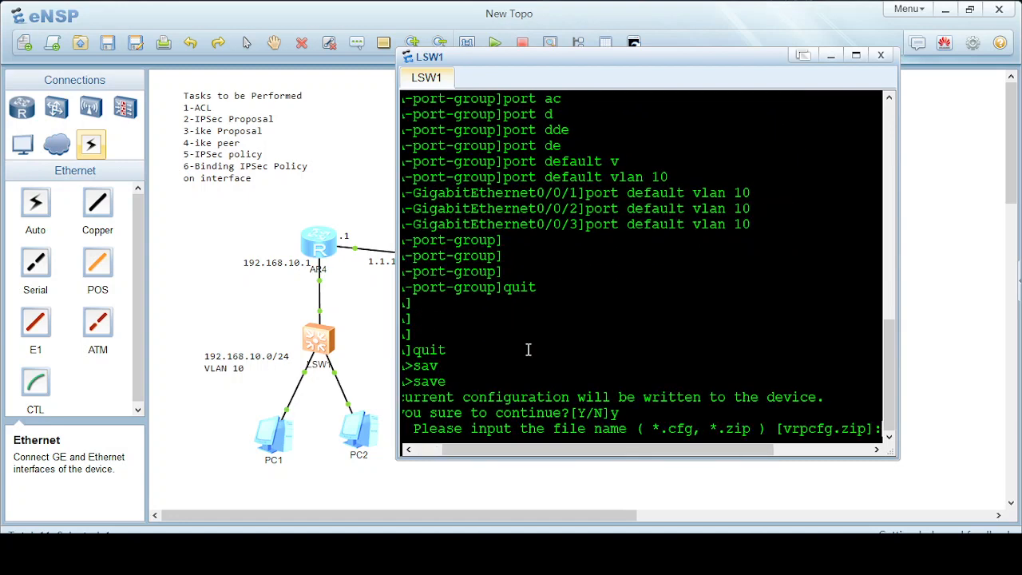
key(Return)
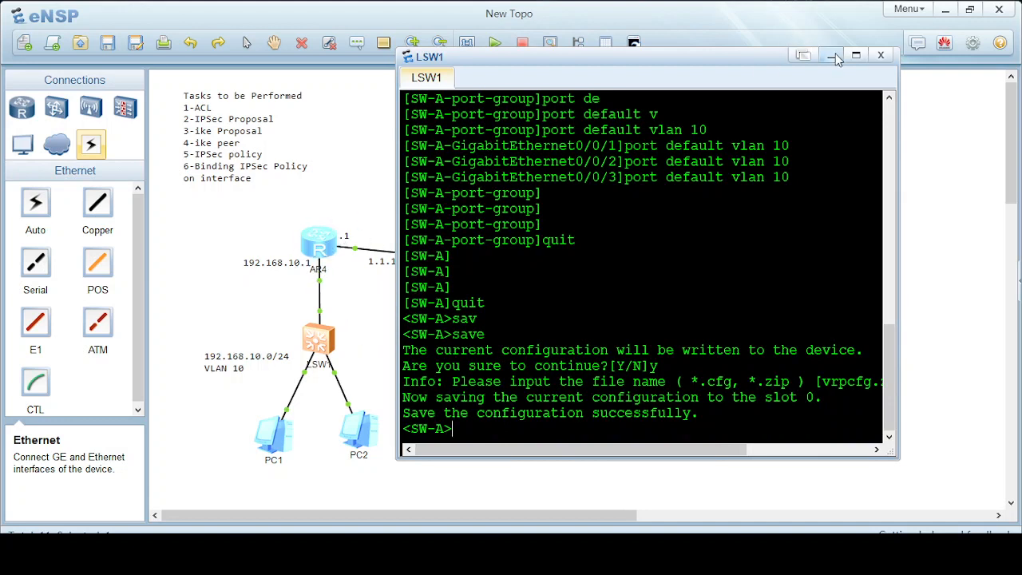
Open the AR4 router console and rename it to Rtr-A in system view.
double_click(321, 246)
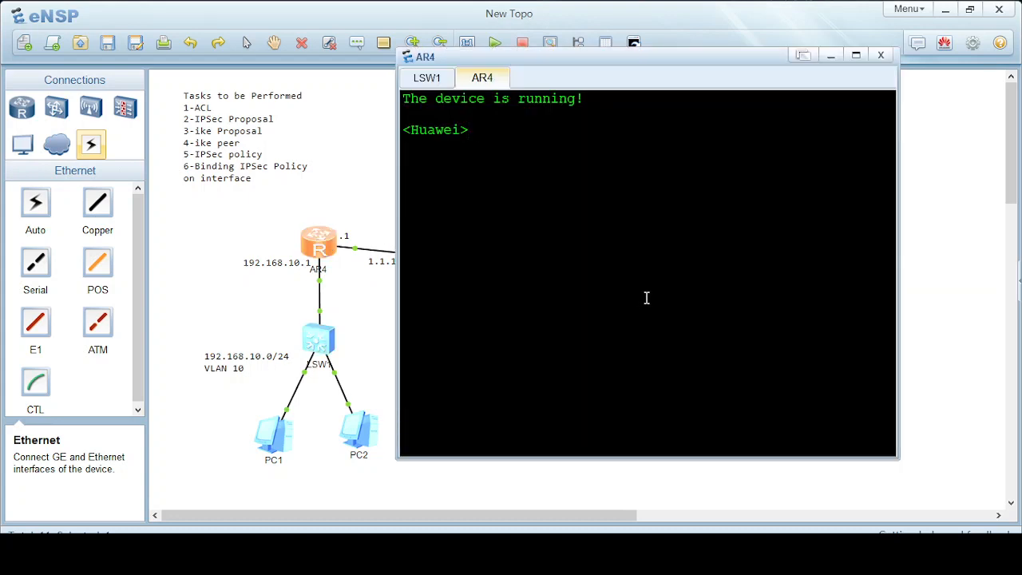
text(sy)
key(Tab)
key(Return)
text(sy)
key(Tab)
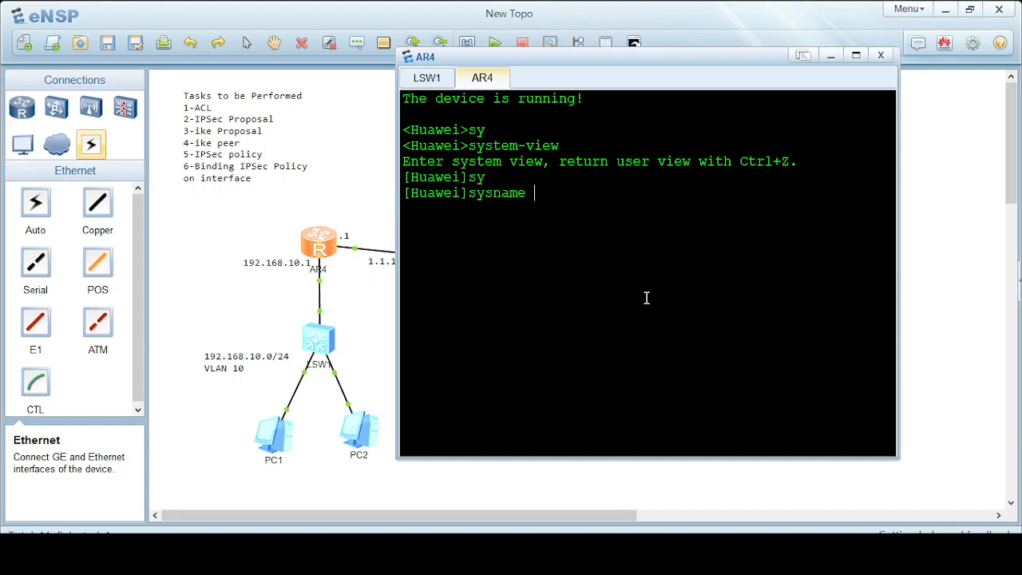
text(Rtr-A)
key(Return)
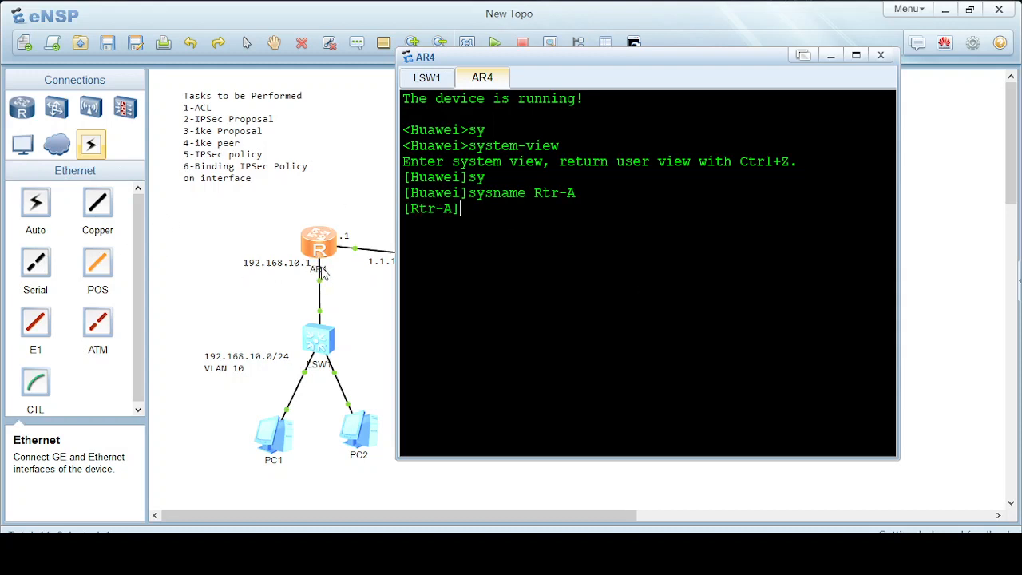
Give GigabitEthernet 0/0/1 the IP address 192.168.10.1/24.
mouse_move(322, 289)
text(ip ad)
key(Tab)
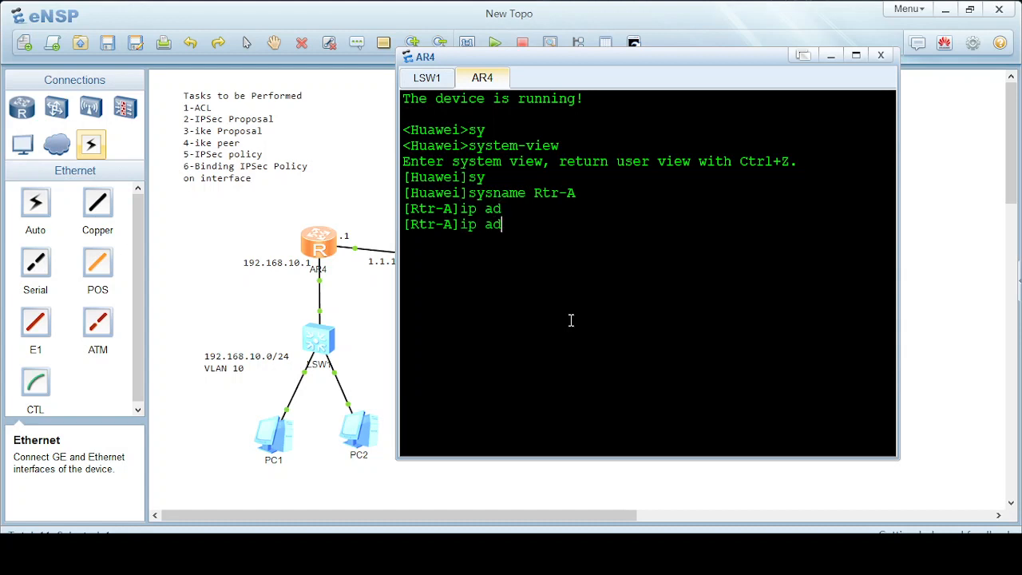
key(BackSpace)
key(BackSpace)
key(BackSpace)
key(BackSpace)
key(BackSpace)
key(BackSpace)
text(inter)
key(Tab)
text(gi)
key(Tab)
text(0/)
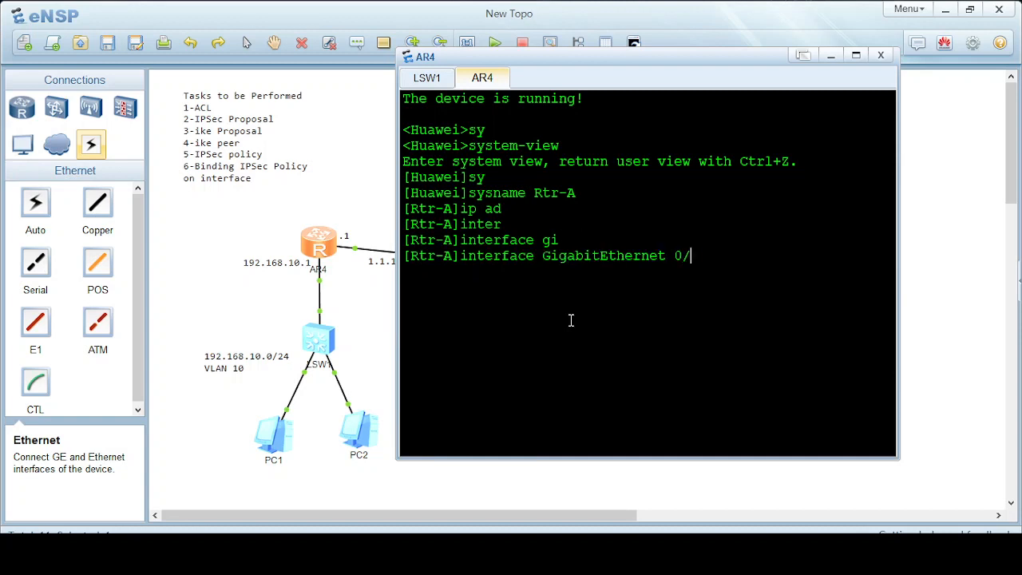
text(0/1)
key(Return)
text(ip ad)
key(Tab)
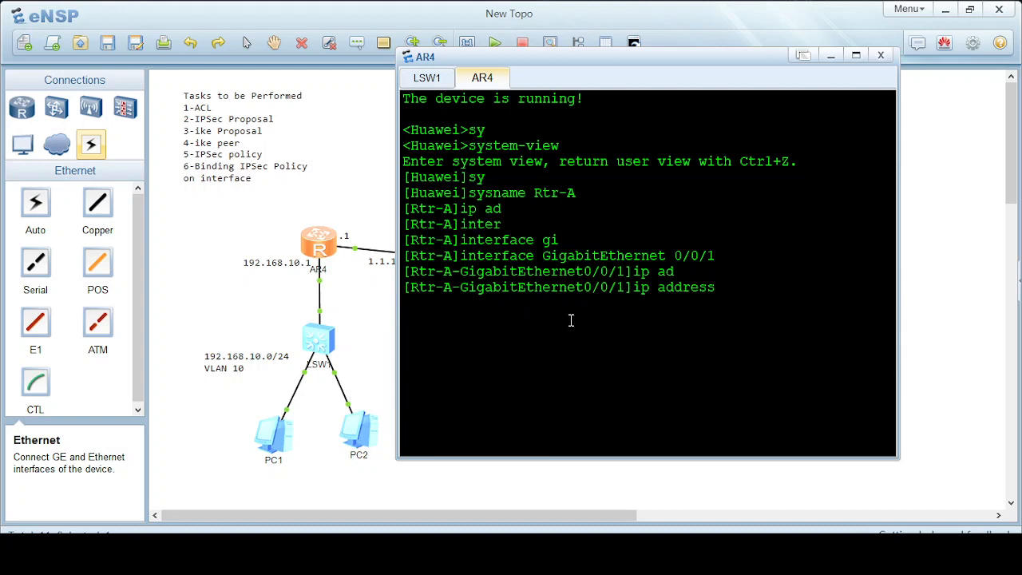
text(192.168.10.1 24)
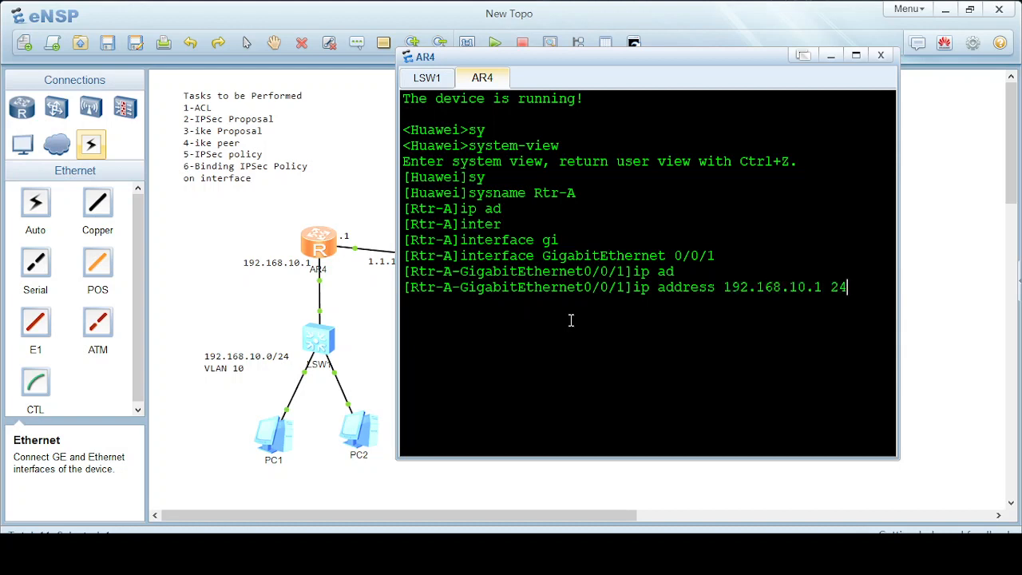
key(Return)
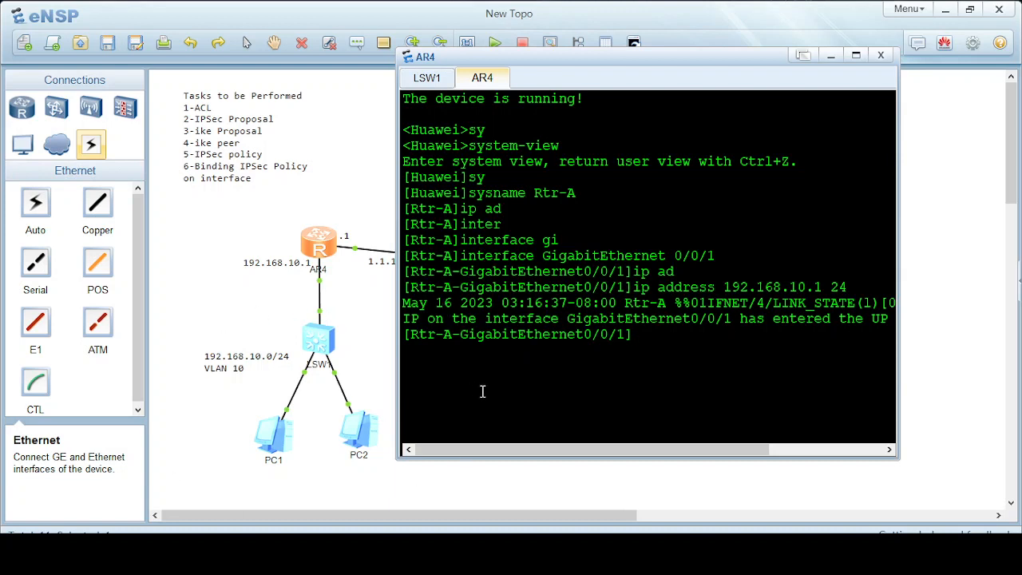
Return to user view, turn off terminal log messages, and re-enter system view.
key(Return)
key(Return)
key(Return)
text(q)
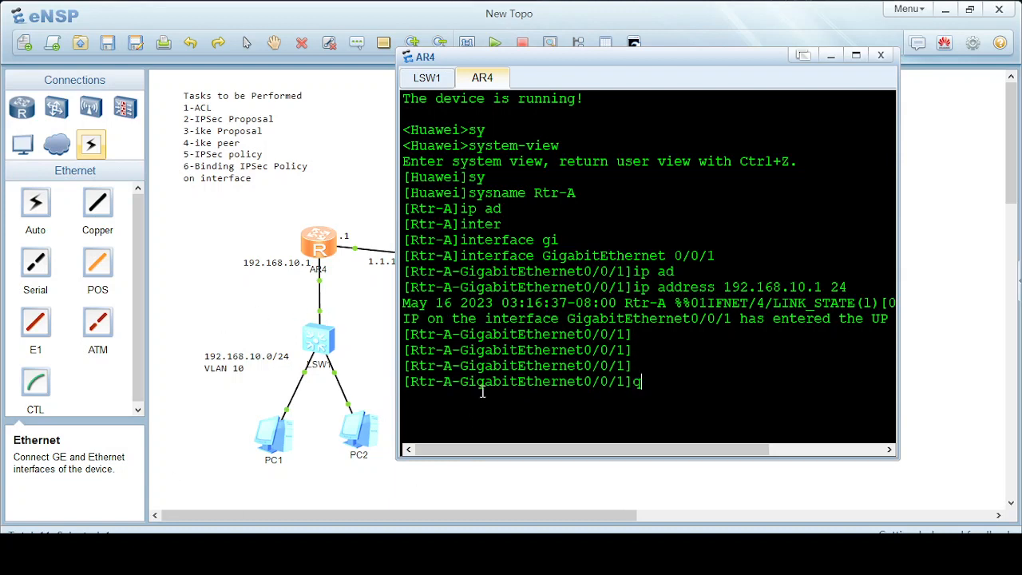
text(uit)
key(Return)
text(quit)
key(Return)
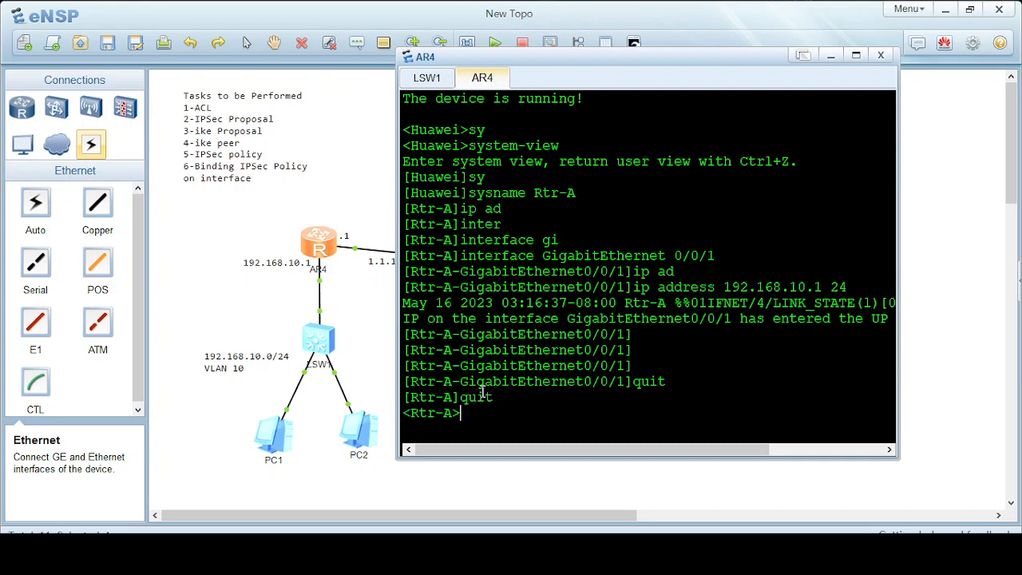
text(u t m)
key(Return)
text(sy)
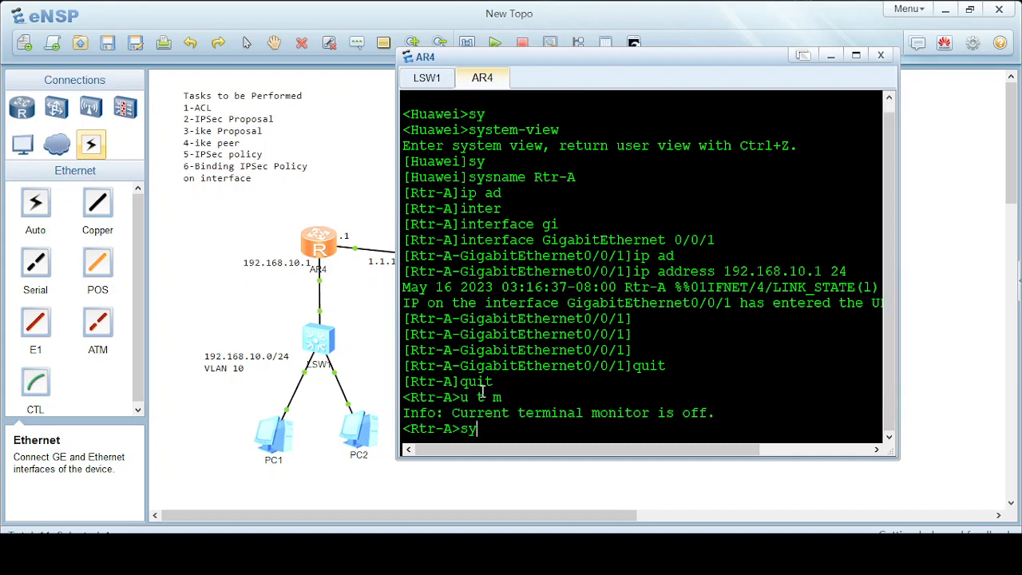
key(Return)
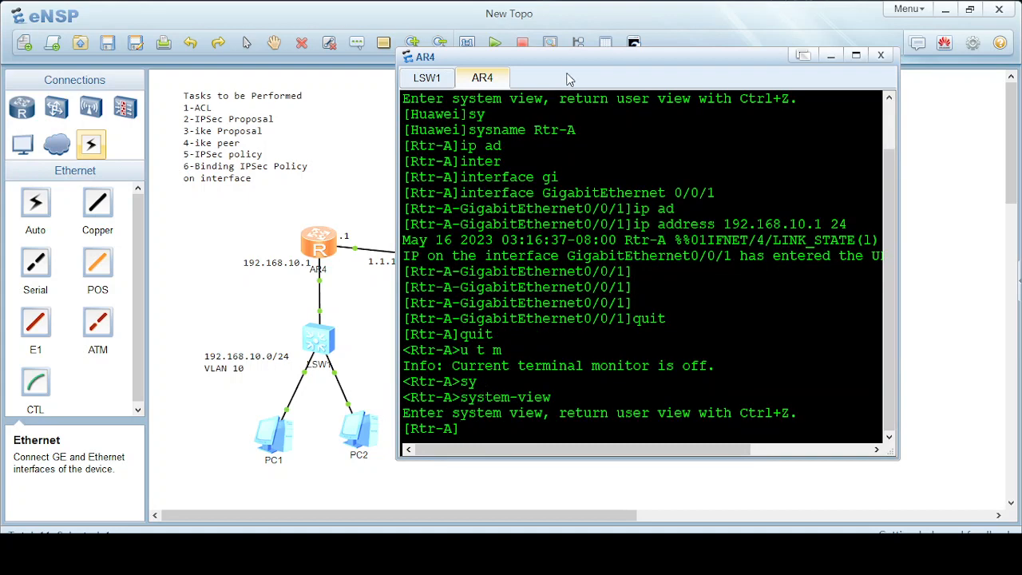
drag(581, 58, 709, 74)
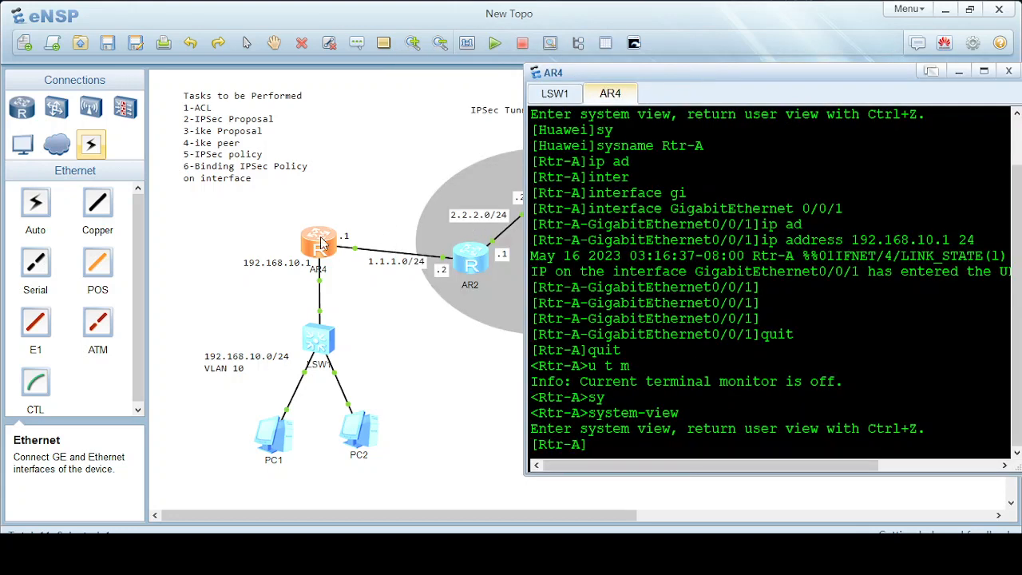
mouse_move(346, 247)
drag(707, 77, 645, 55)
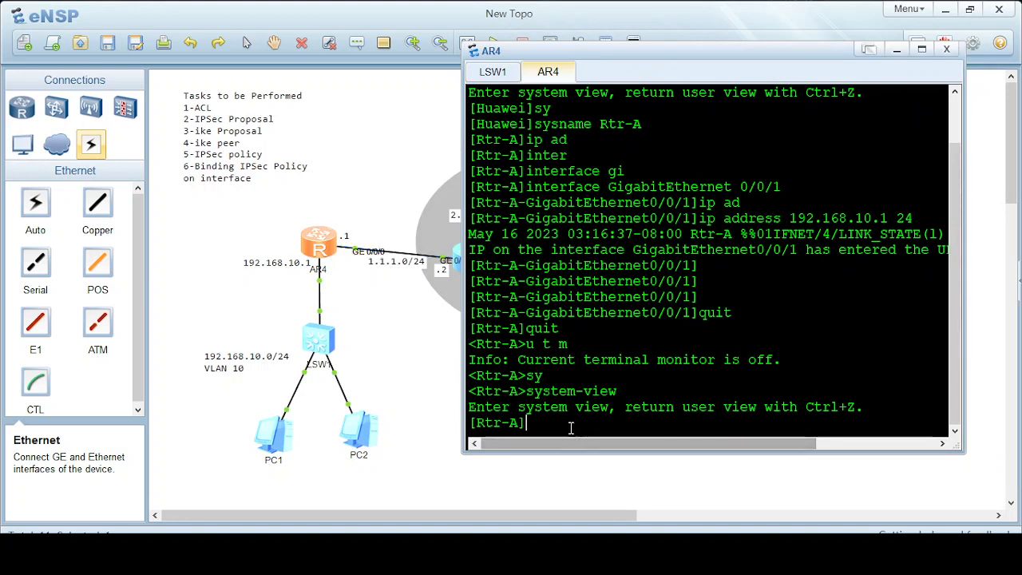
Give GigabitEthernet 0/0/0 the IP address 1.1.1.1/24.
text(inter)
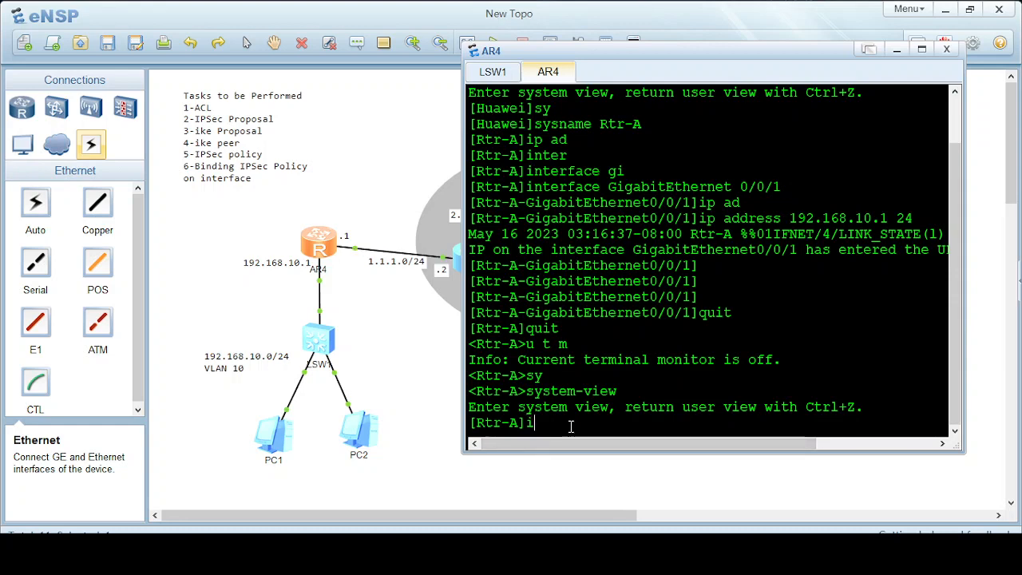
key(Tab)
text(gi)
key(Tab)
text(0/0/0)
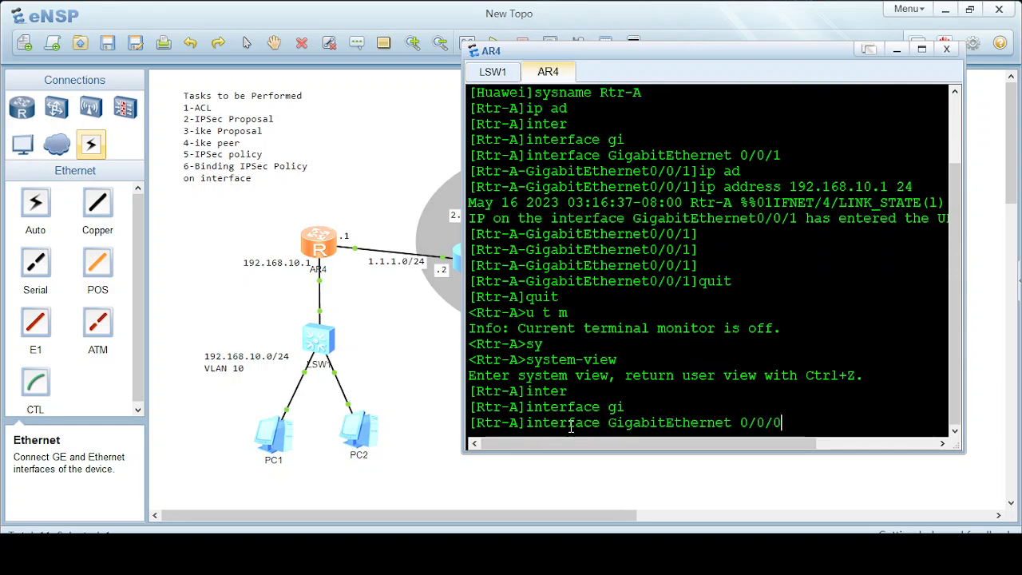
key(Return)
text(ip ad)
key(Tab)
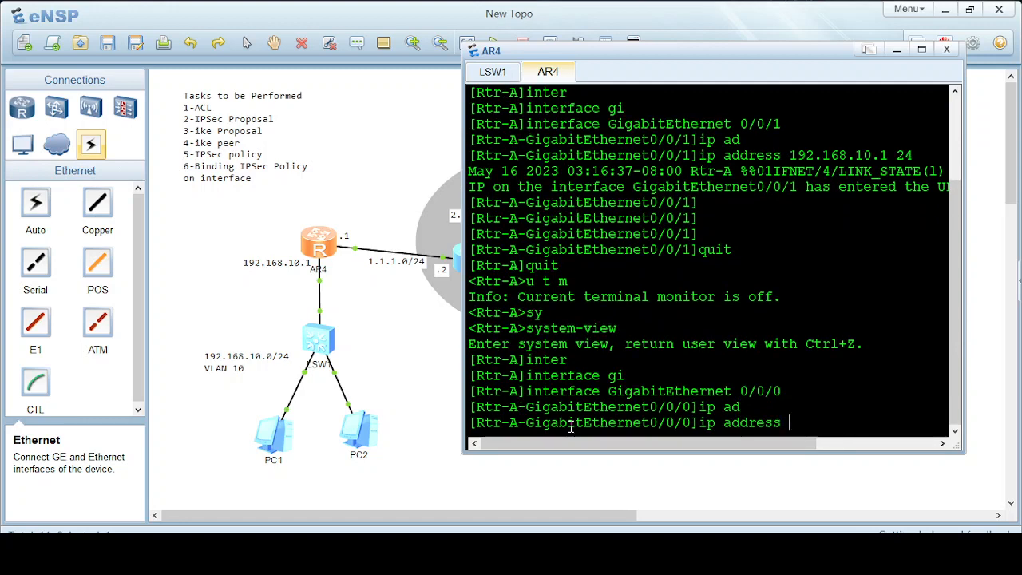
text(1.1.1.1 24)
key(Return)
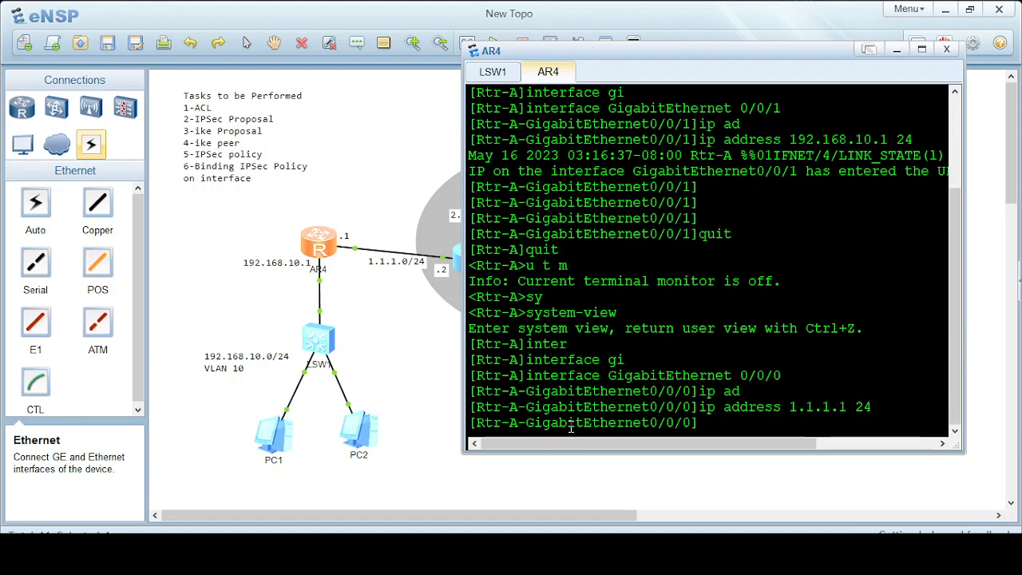
text(quit)
key(Return)
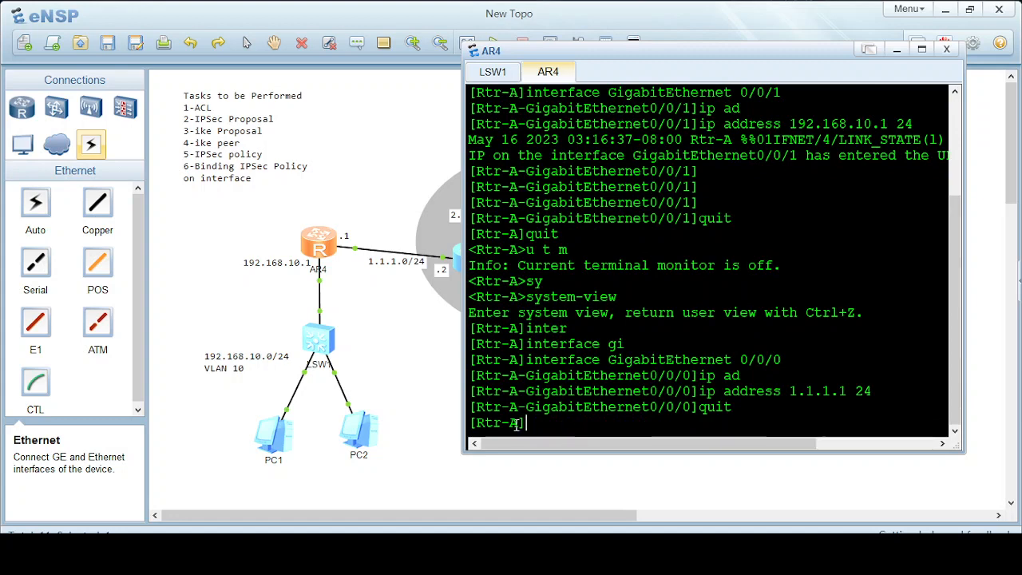
Return to user view, save Rtr-A's configuration with y, and open router AR2's console.
drag(623, 50, 500, 315)
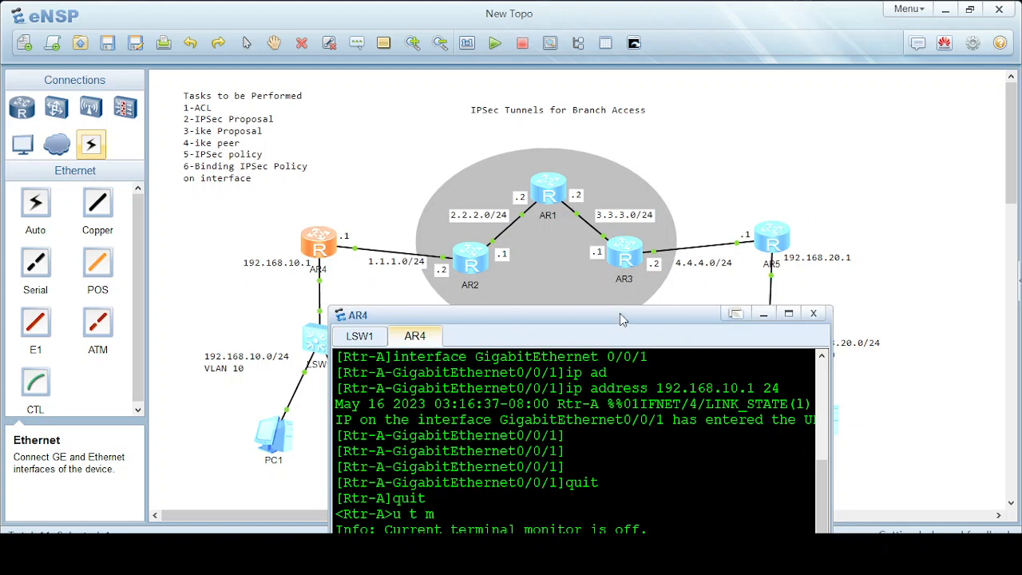
drag(620, 313, 665, 129)
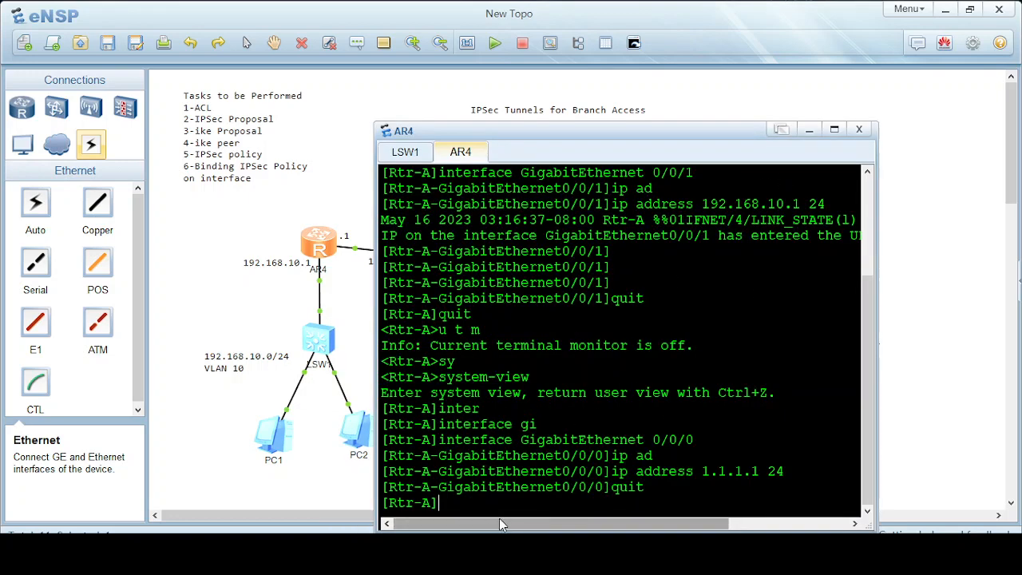
text(quit)
key(Return)
text(sav)
key(Tab)
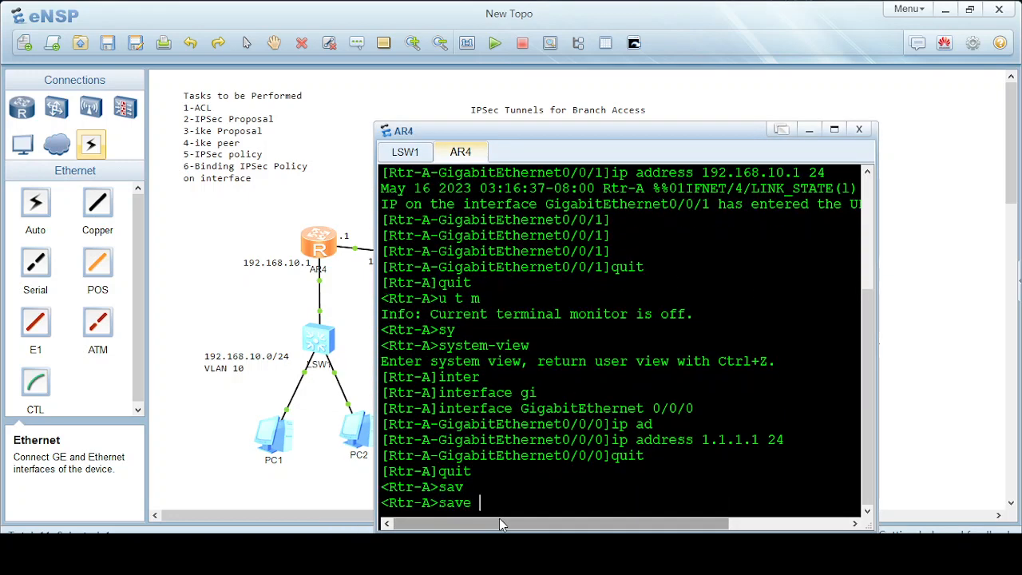
key(Return)
text(y)
key(Return)
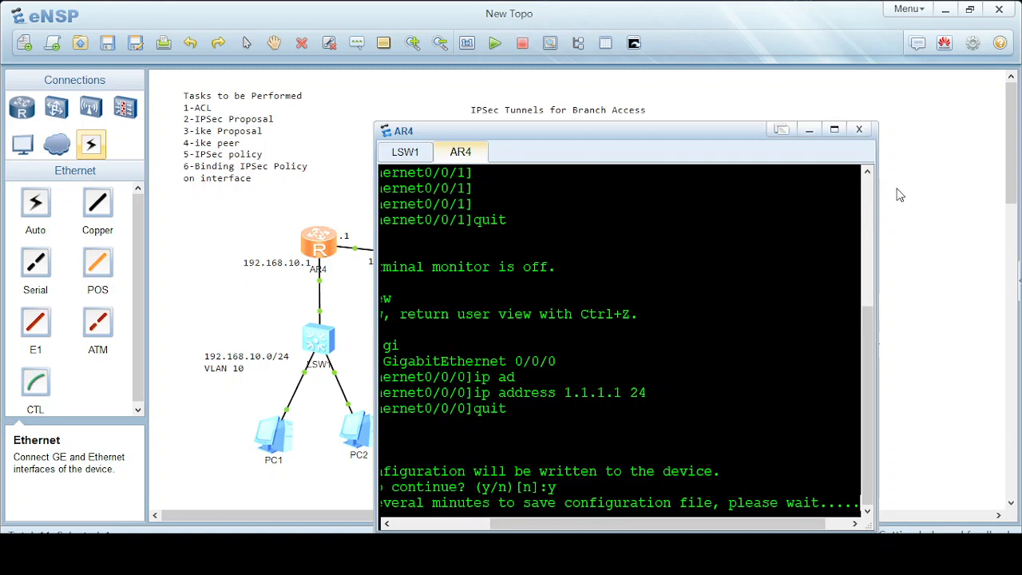
drag(679, 132, 825, 86)
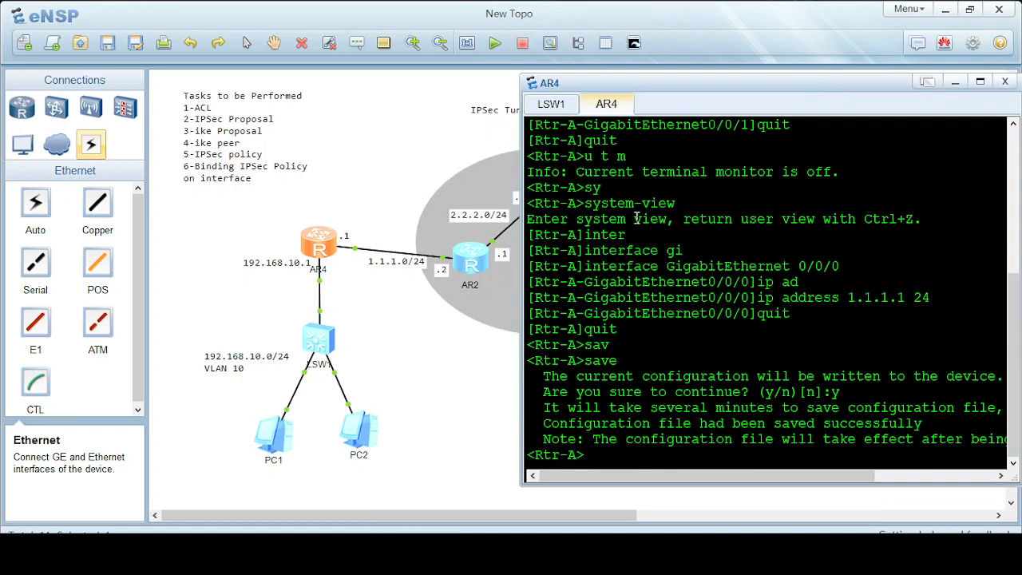
double_click(474, 258)
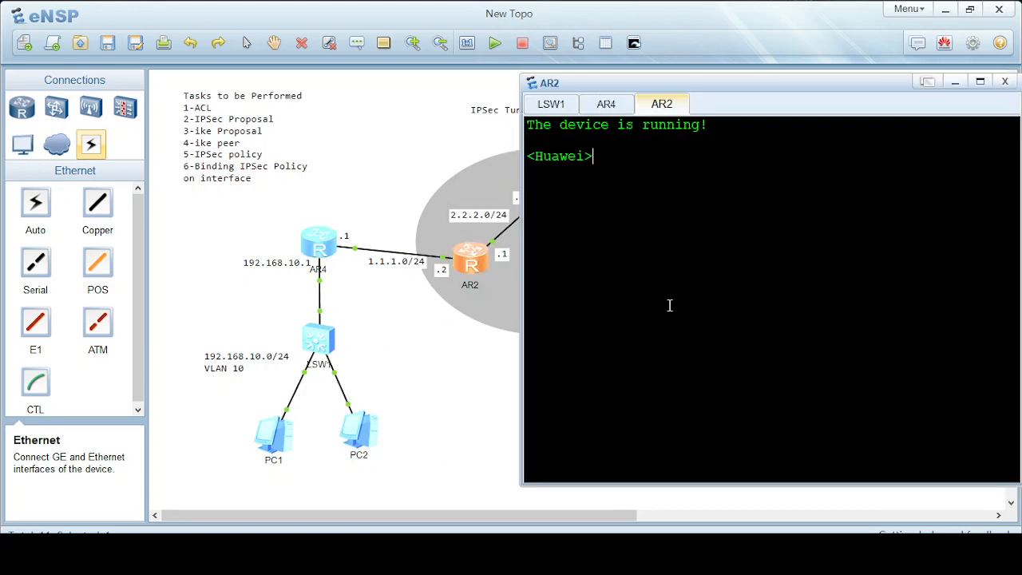
Enter system view on AR2 and rename the router ISP-1.
text(sy)
key(Tab)
key(Return)
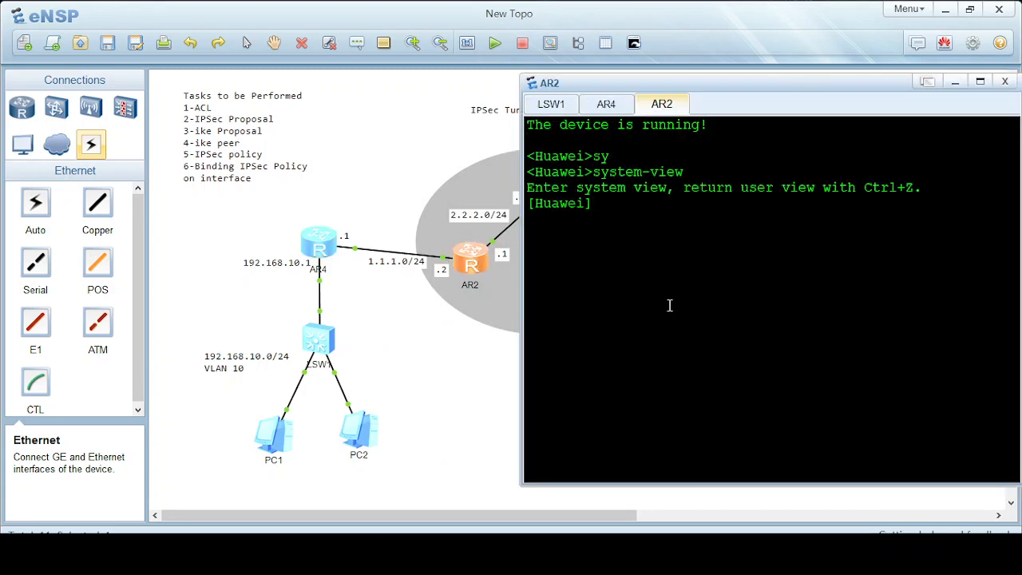
text(sy)
key(Tab)
text(ISP)
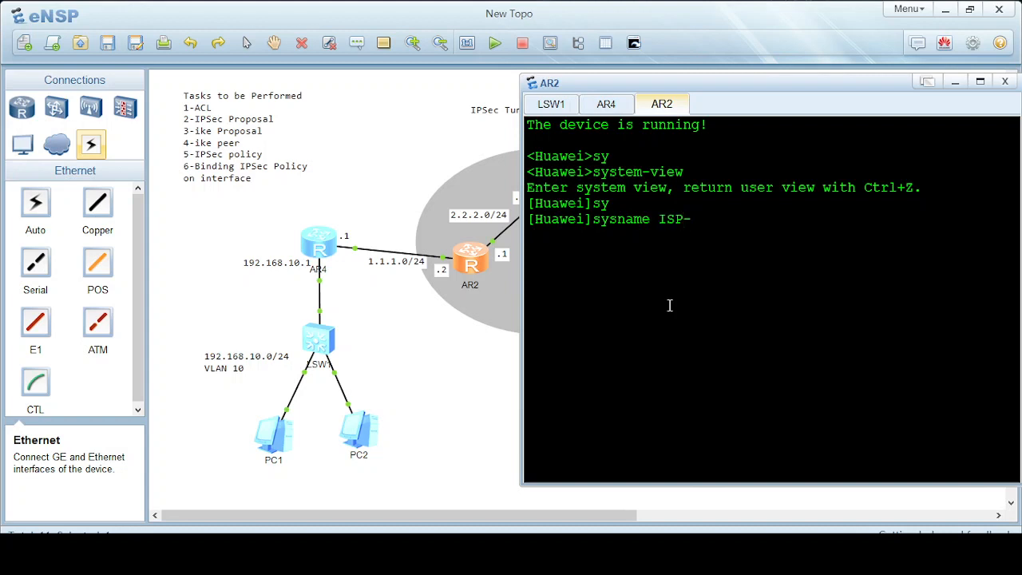
text(-1)
key(Return)
key(Return)
key(Return)
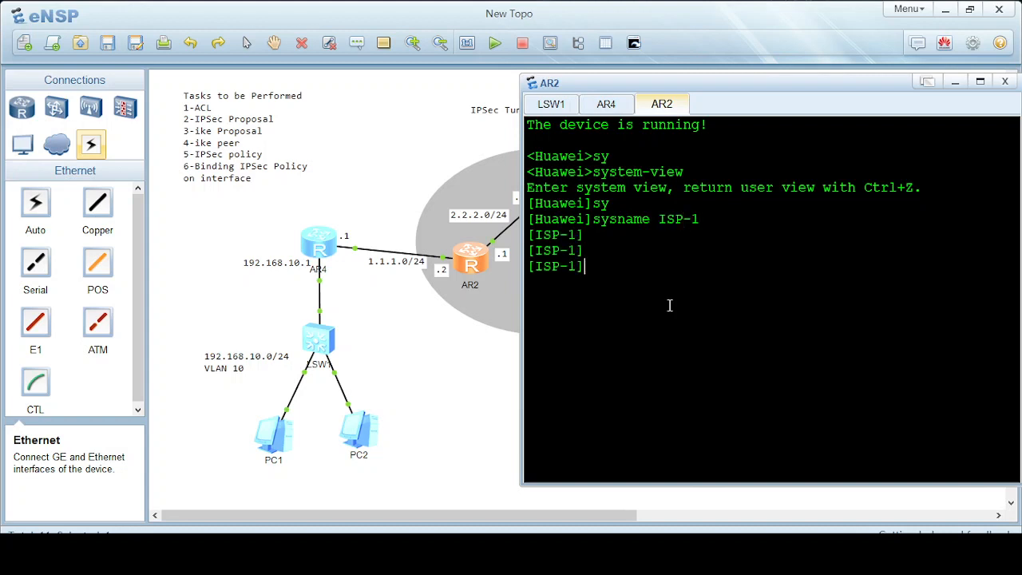
Assign 1.1.1.2/24 to GigabitEthernet 0/0/0.
text(inter)
key(Tab)
text(gi)
key(Tab)
text(0/0/0)
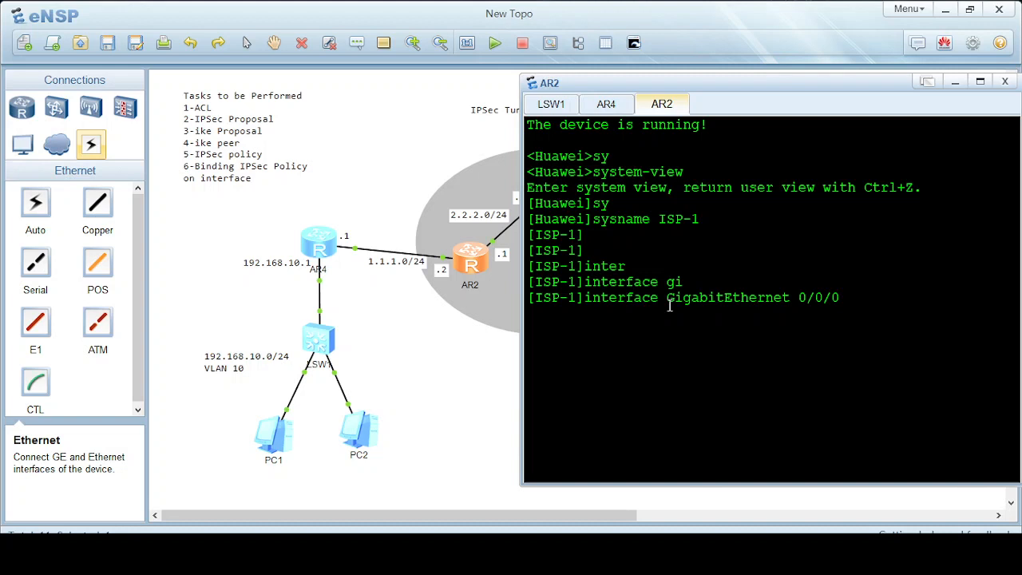
key(Return)
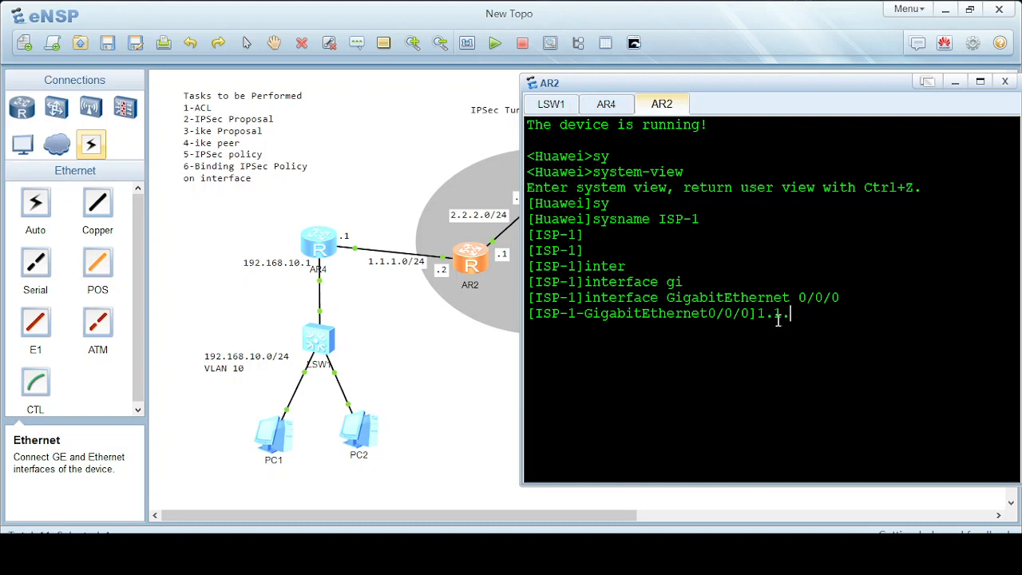
key(BackSpace)
key(BackSpace)
key(BackSpace)
text(ip ad)
key(Tab)
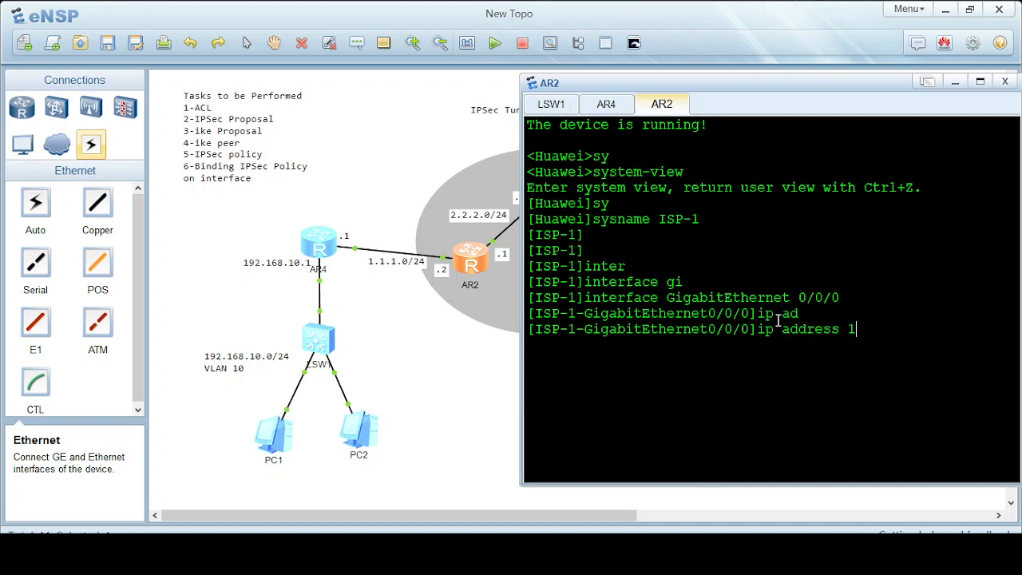
text(1.1.1.2 24)
key(Return)
key(Return)
key(Return)
key(Return)
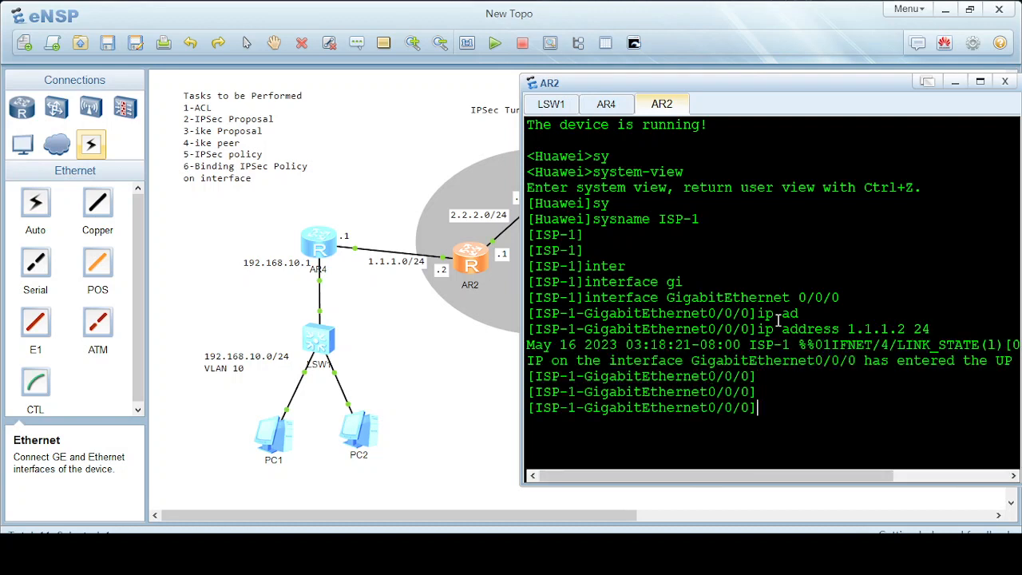
text(quit)
key(Return)
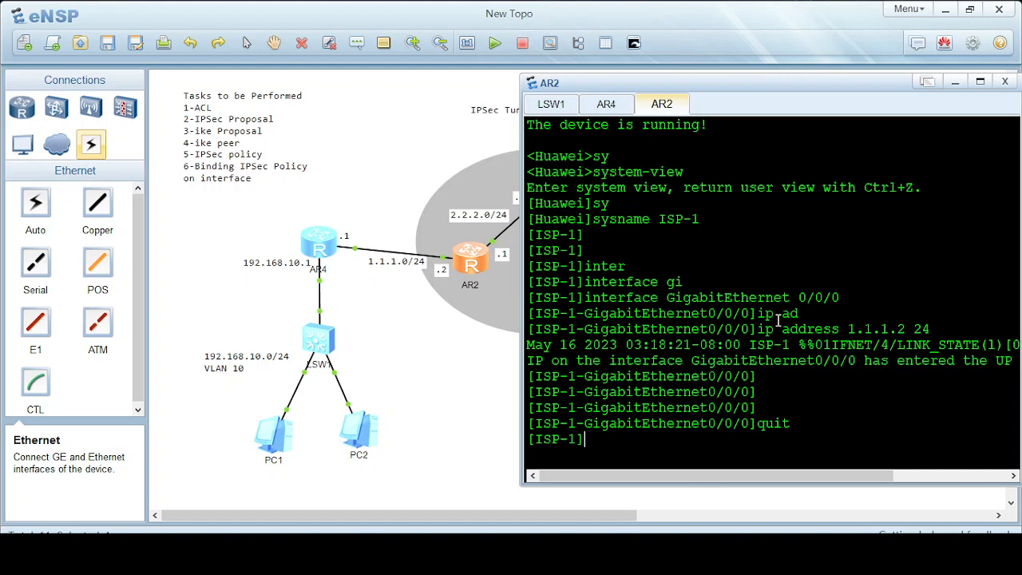
Assign 2.2.2.1/24 to GigabitEthernet 0/0/1 and return to system view.
text(inter)
key(Tab)
text(gi)
key(Tab)
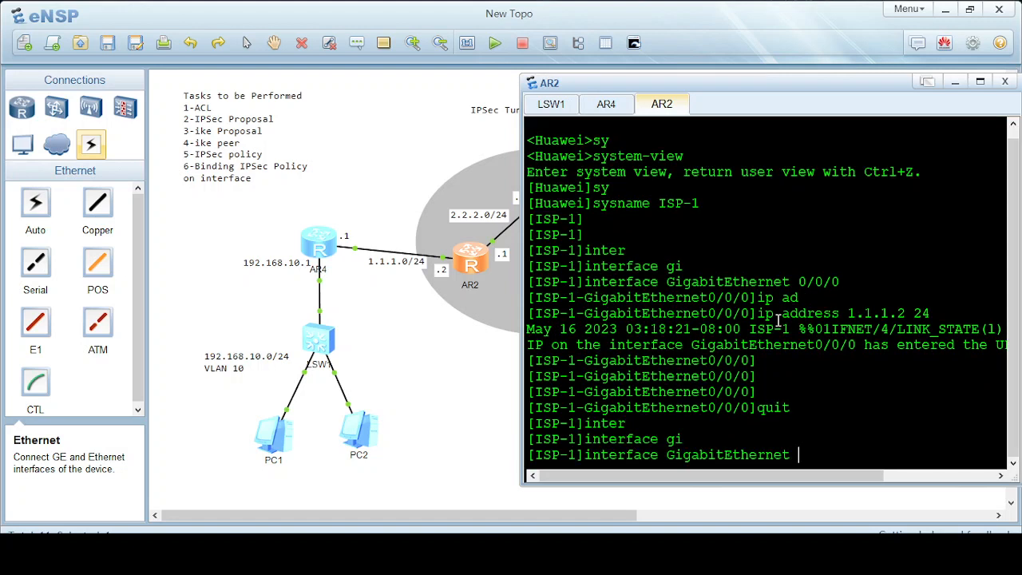
text(0/0/1)
key(Return)
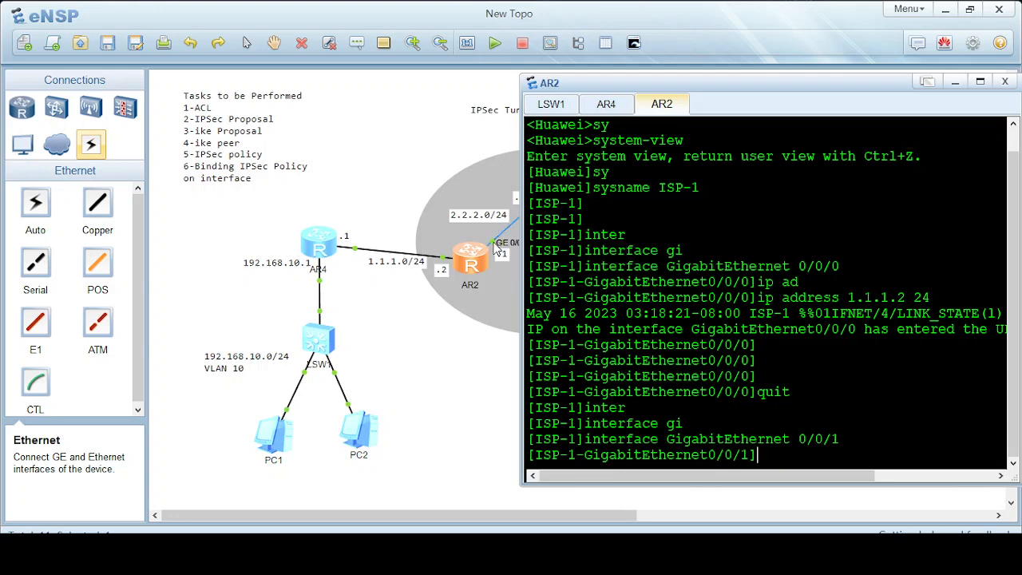
drag(758, 88, 888, 207)
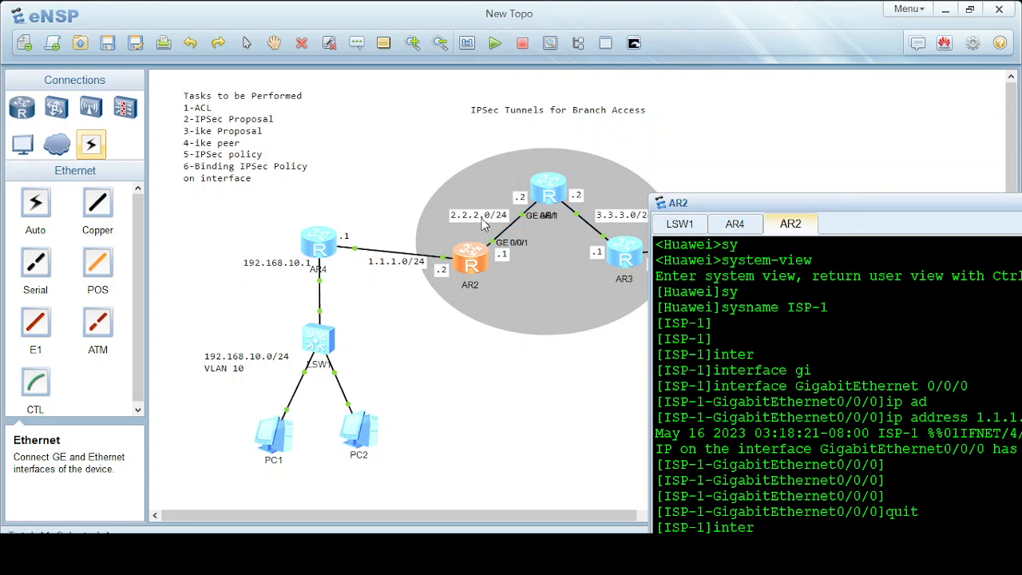
drag(782, 208, 638, 60)
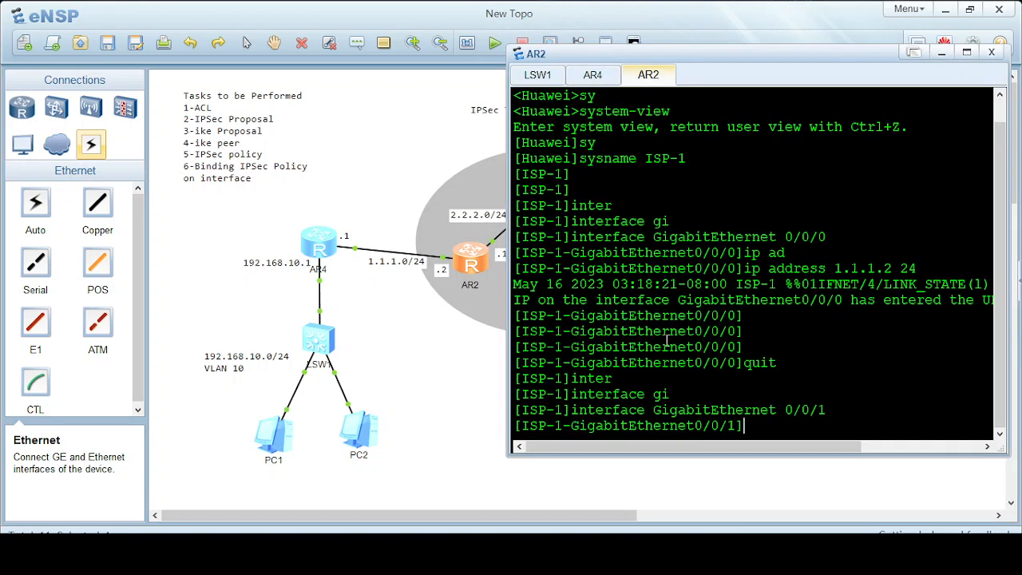
text(ip ad)
key(Tab)
text(2.2)
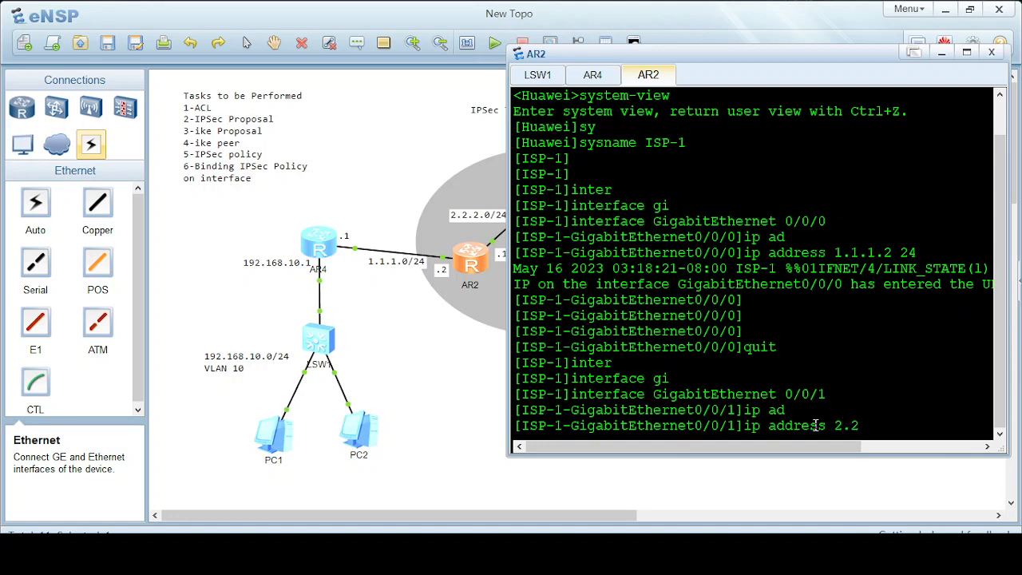
text(.2.1 24)
key(Return)
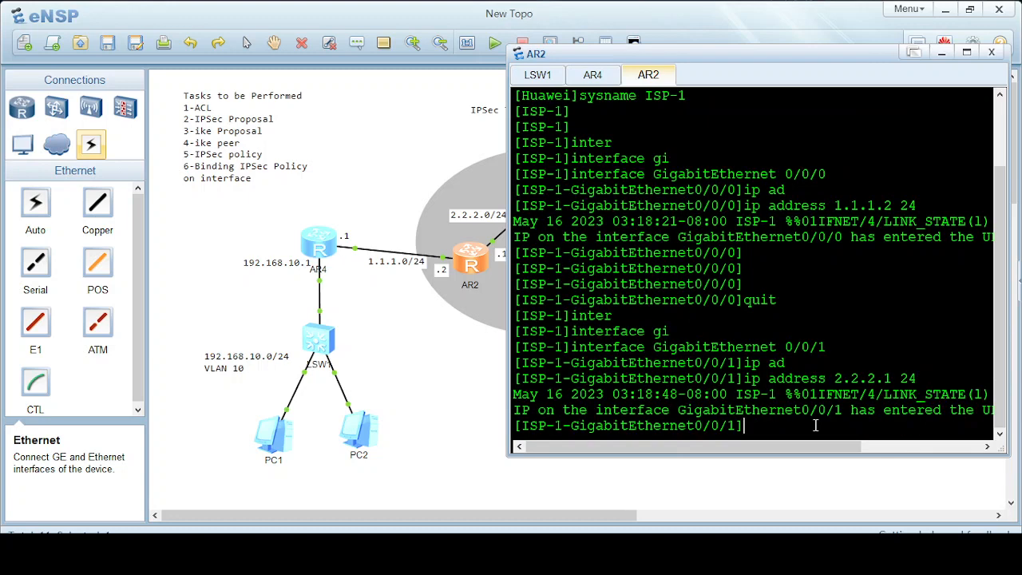
text(quit)
key(Return)
key(Return)
key(Return)
key(Return)
key(Return)
key(Return)
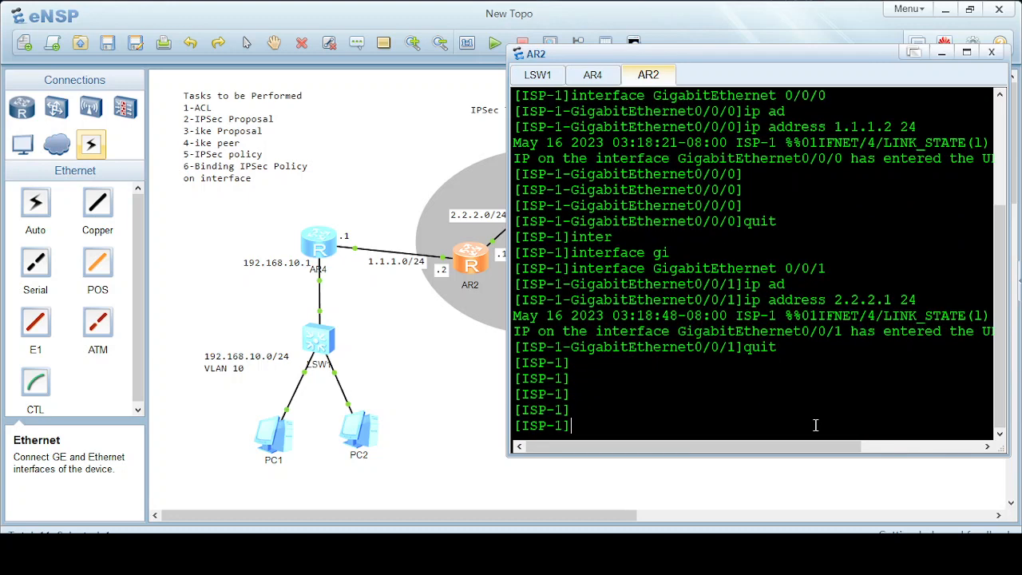
Start OSPF process 1 on ISP-1 and enter area 0.
text(ops)
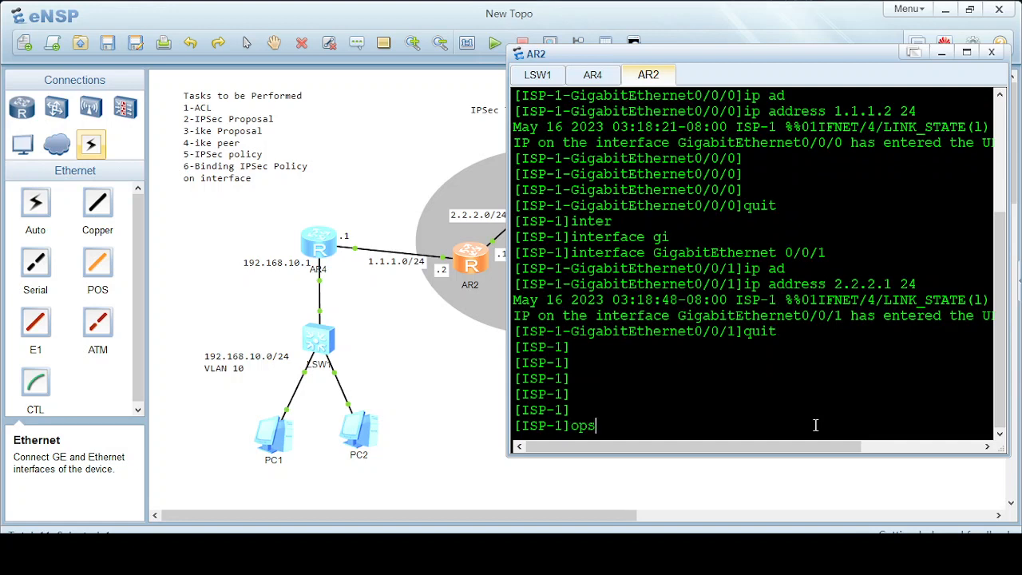
key(BackSpace)
text(sp)
key(BackSpace)
key(BackSpace)
key(BackSpace)
text(sp)
key(Tab)
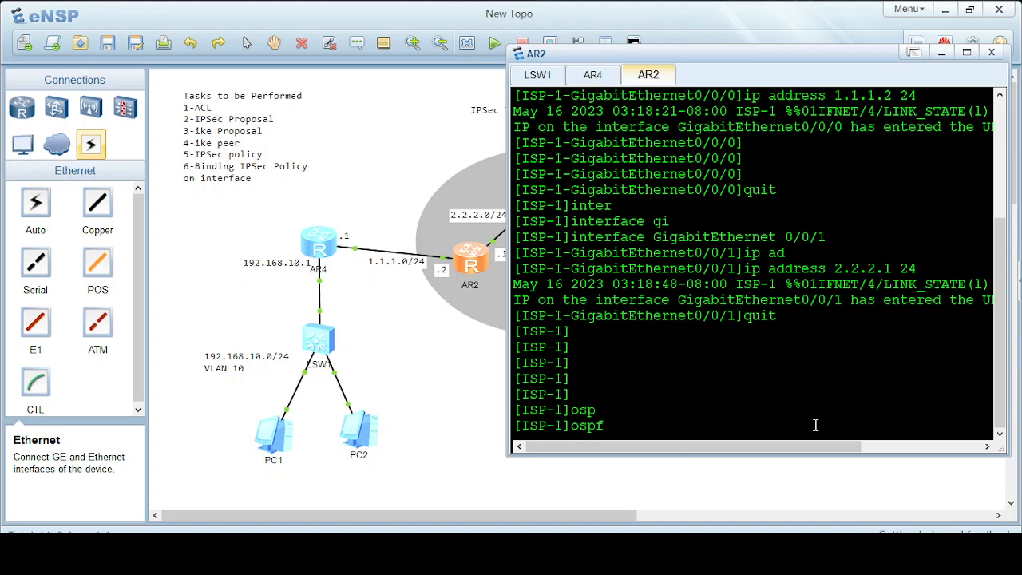
text(1)
key(Return)
text(ar)
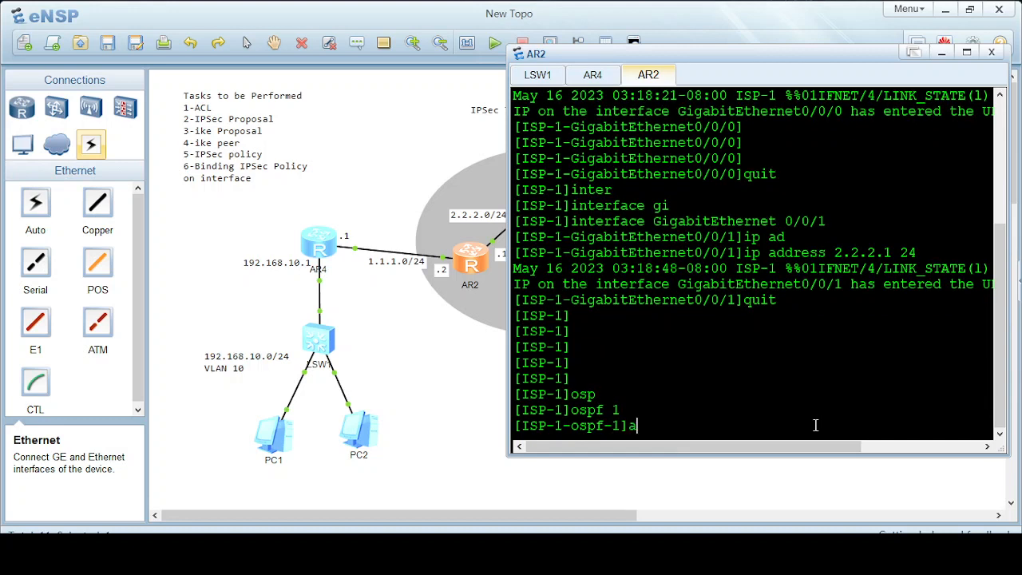
key(Tab)
Advertise networks 1.1.1.0 and 2.2.2.0 with wildcard 0.0.0.255, then exit OSPF views.
key(Tab)
text(0)
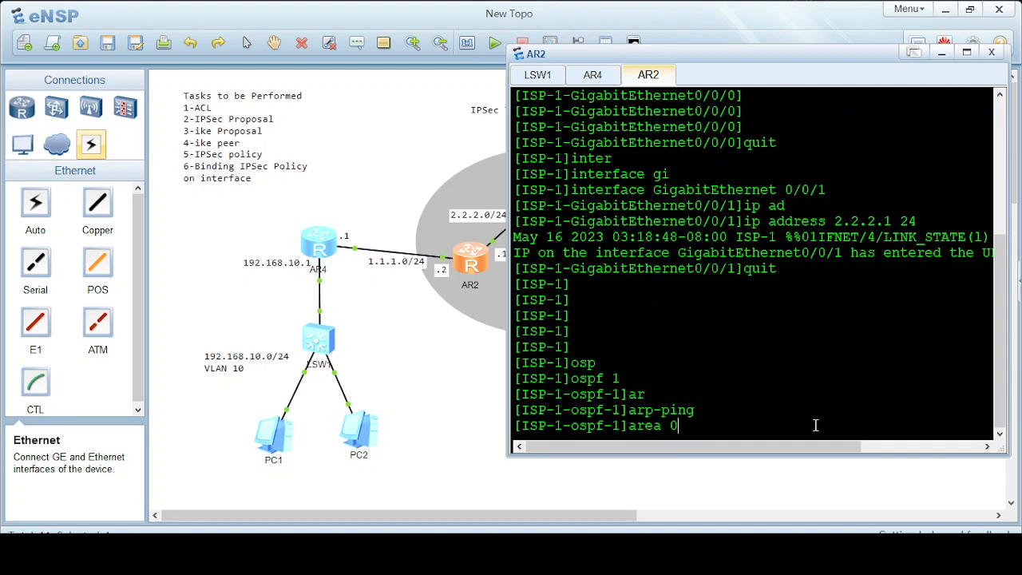
key(Return)
text(net)
key(Tab)
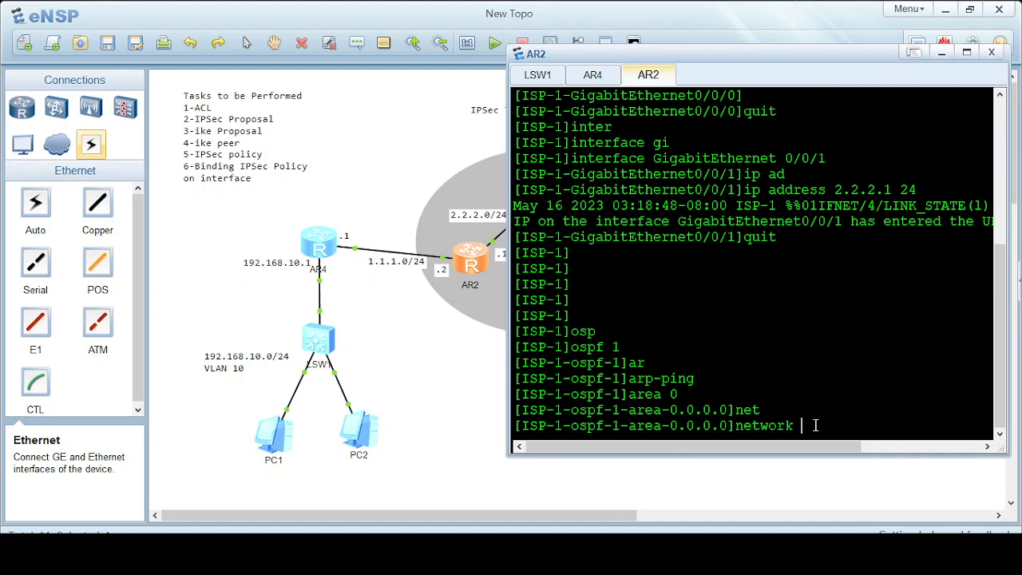
text(1.1.1.0 0.0.0.255)
key(Return)
text(net)
key(Tab)
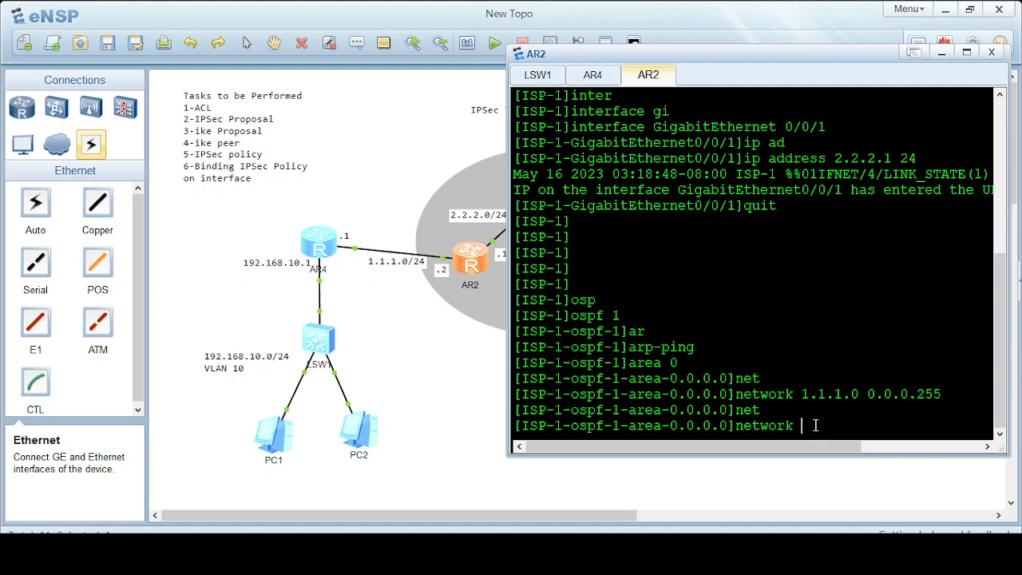
text(2.2.2.0 0.0.0.255)
key(Return)
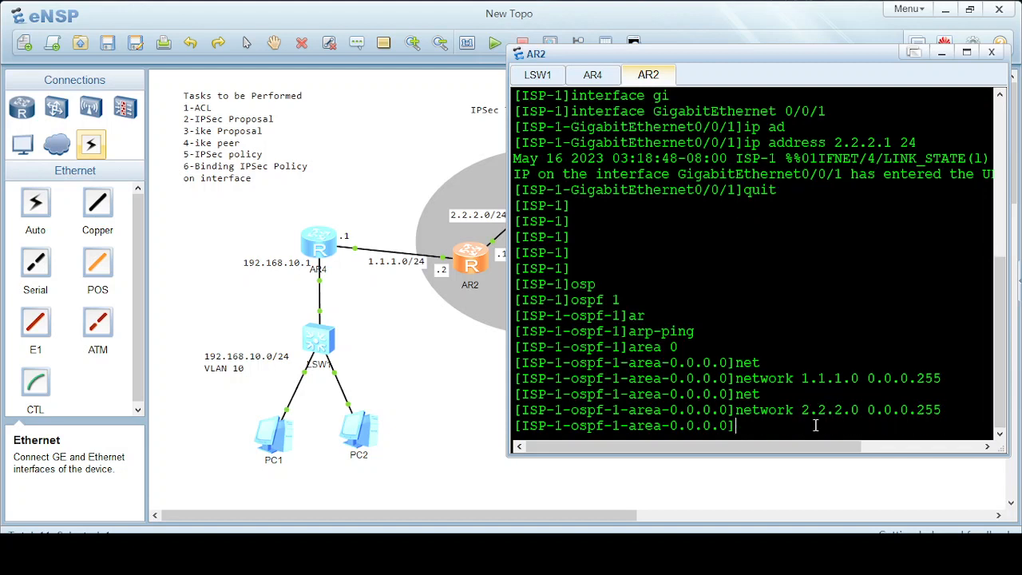
text(quit)
key(Return)
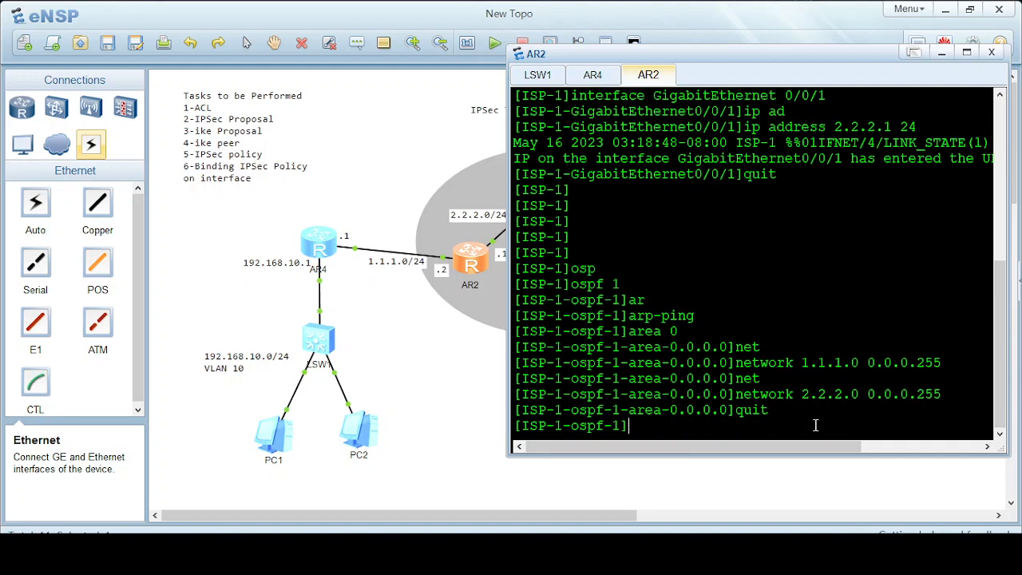
text(quit)
key(Return)
Save the ISP-1 configuration, confirming with y.
text(sav)
key(BackSpace)
key(BackSpace)
key(BackSpace)
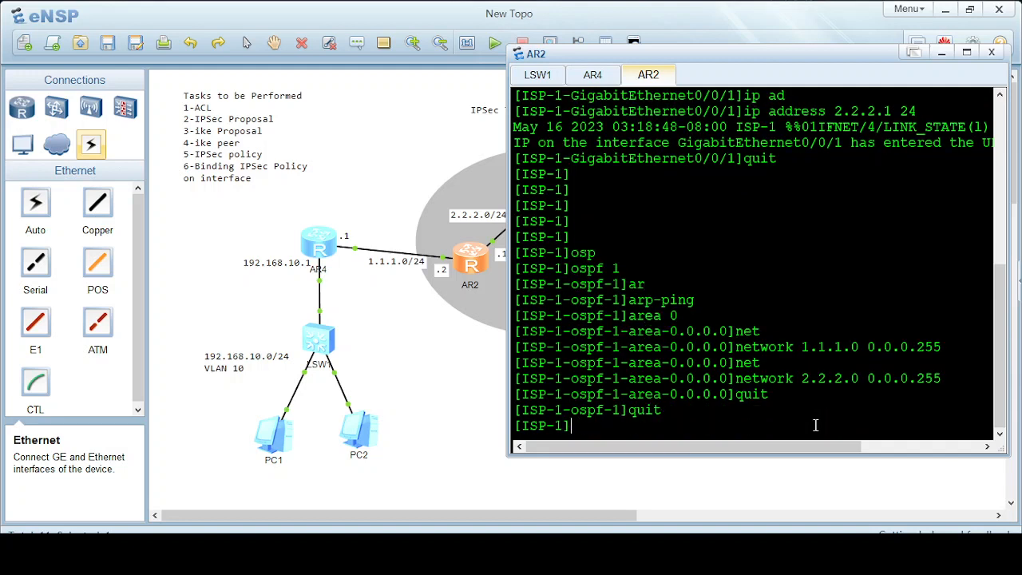
text(quit)
key(Return)
text(sav)
key(Tab)
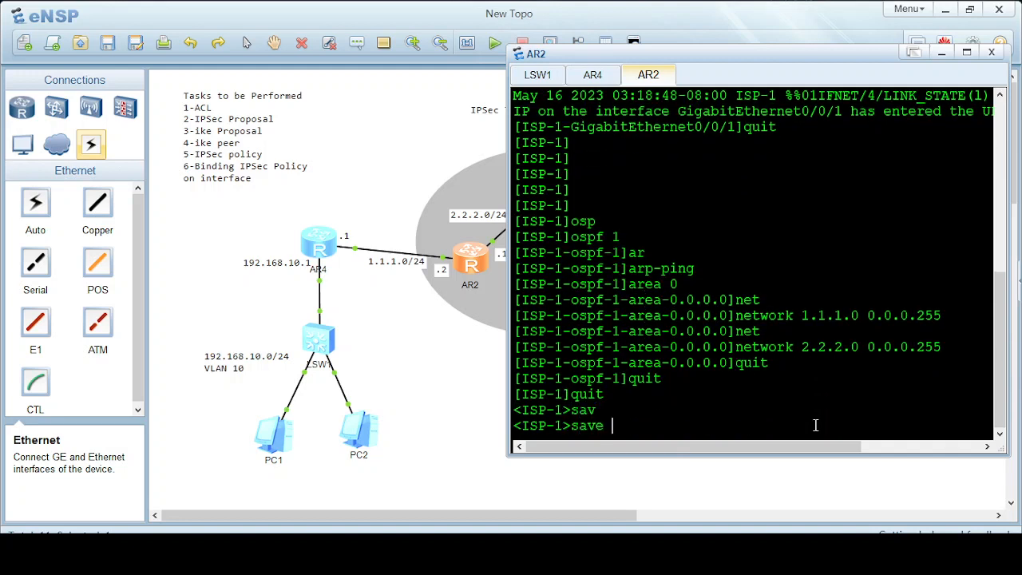
key(Return)
text(y)
key(Return)
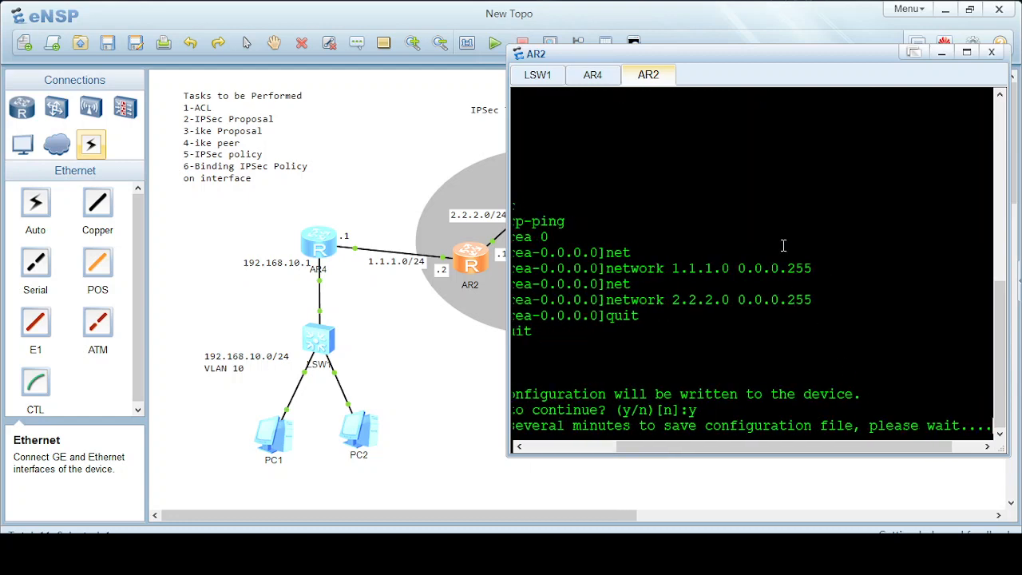
drag(548, 53, 568, 244)
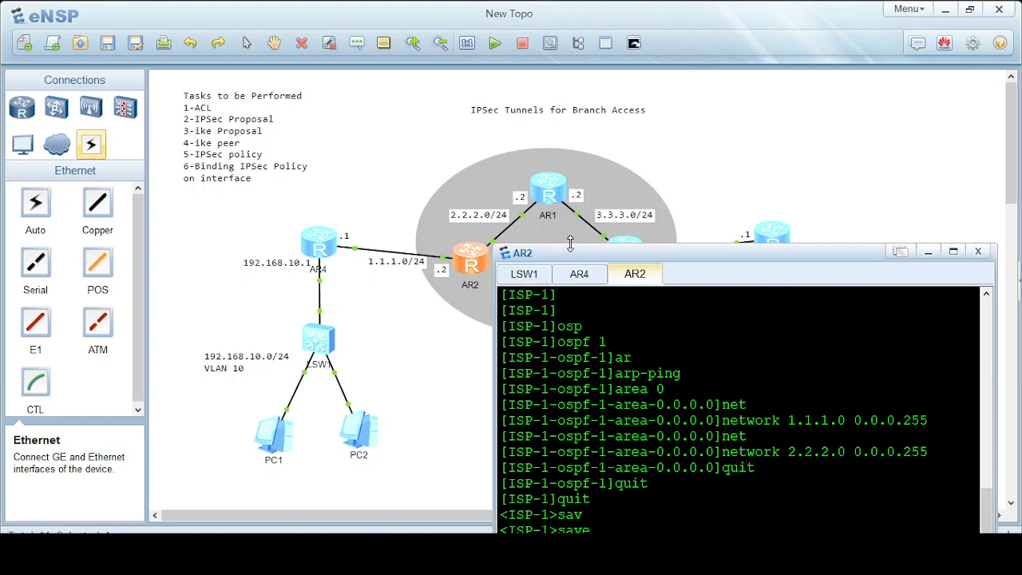
Open router AR1's console and set its sysname to ISP-2.
click(551, 196)
double_click(551, 196)
drag(675, 254, 630, 72)
text(sy)
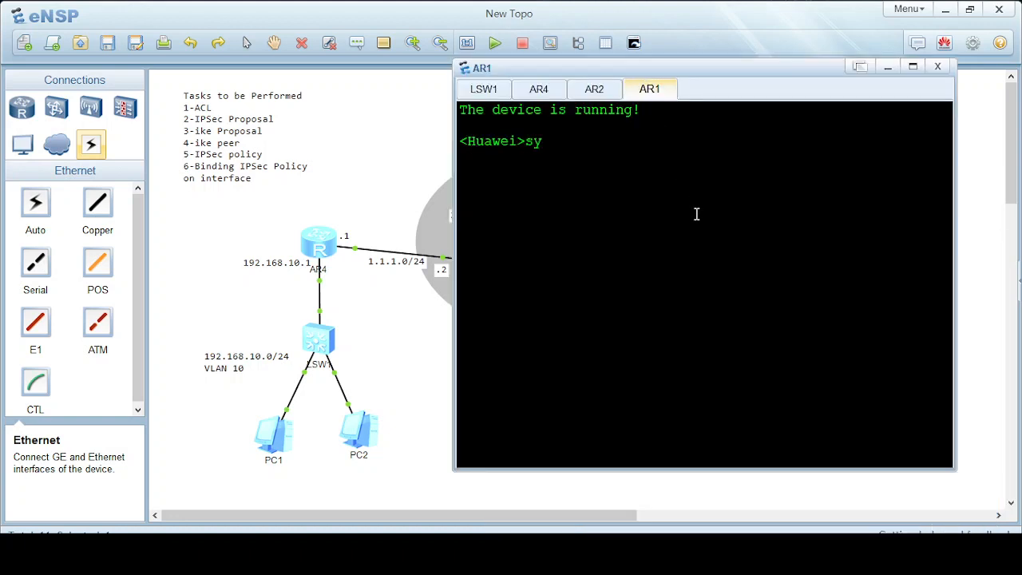
key(Tab)
key(Return)
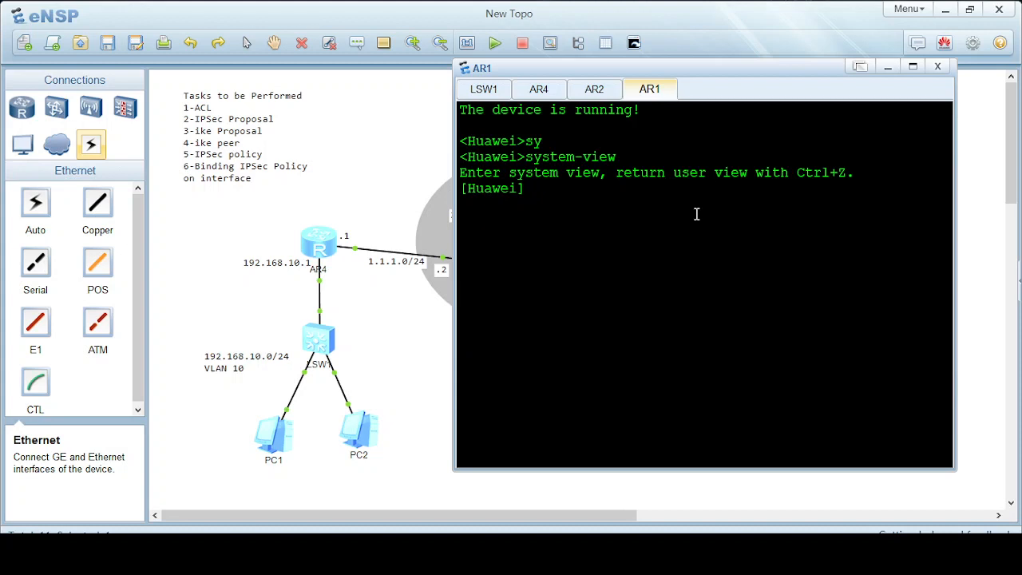
text(sy)
key(Tab)
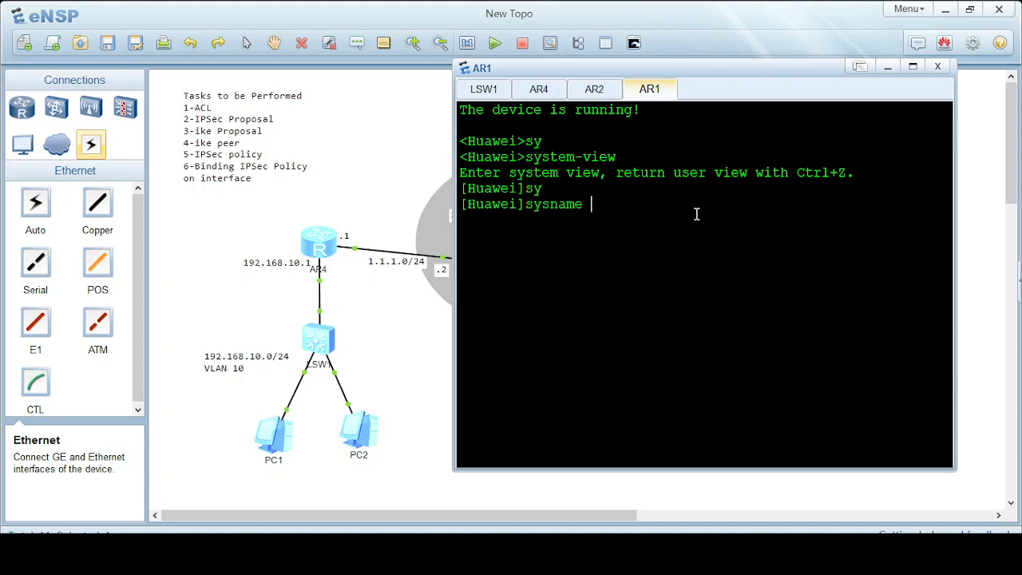
text(ISP-2)
key(Return)
key(Return)
key(Return)
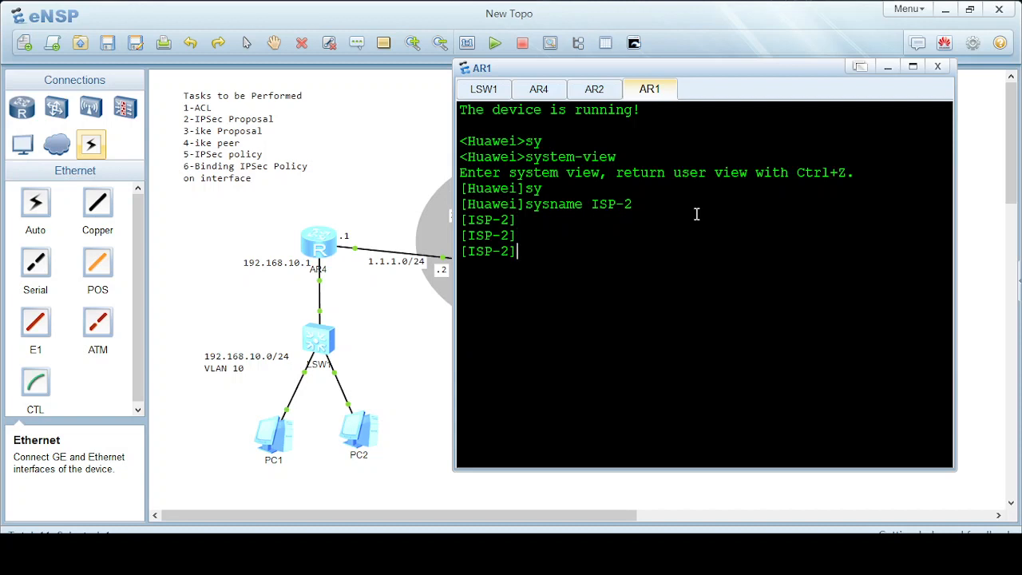
Begin entering the interface GigabitEthernet 0/0/ command while checking the topology links.
text(inter)
key(Tab)
text(gi)
key(Tab)
text(0)
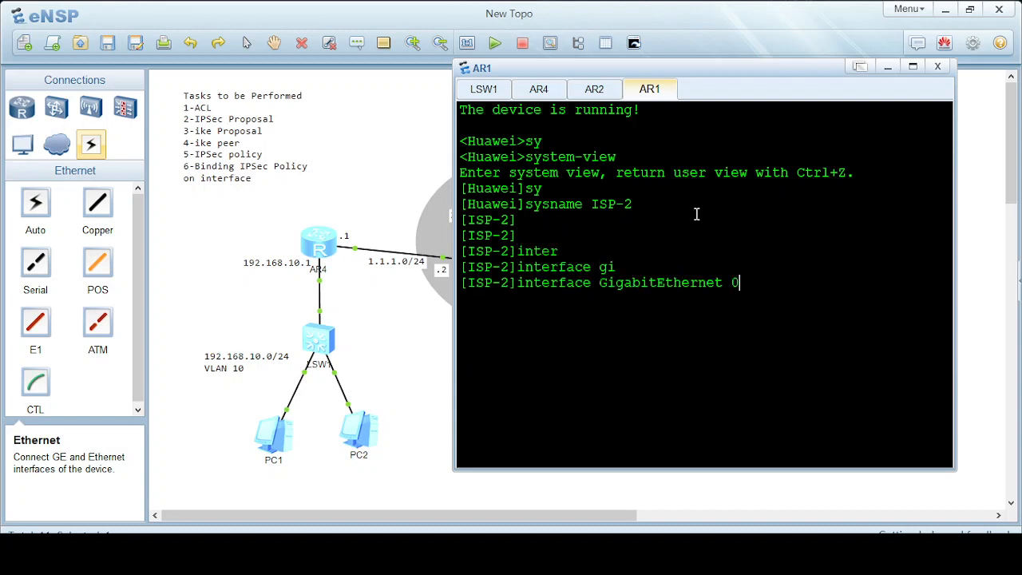
text(/0/1)
drag(607, 69, 758, 74)
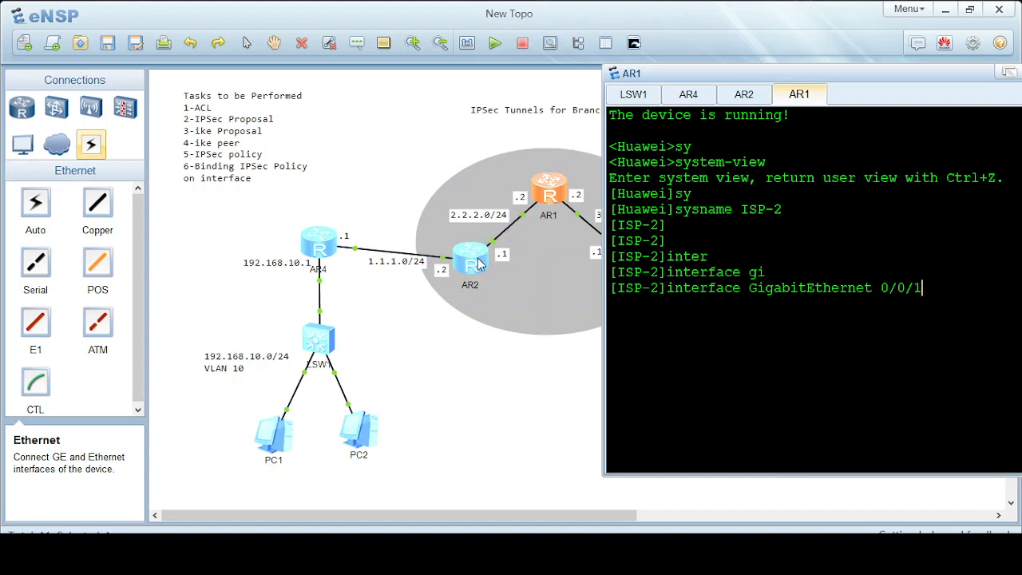
Assign 2.2.2.2/24 to GigabitEthernet 0/0/1 on ISP-2.
mouse_move(523, 220)
drag(829, 78, 707, 78)
key(Return)
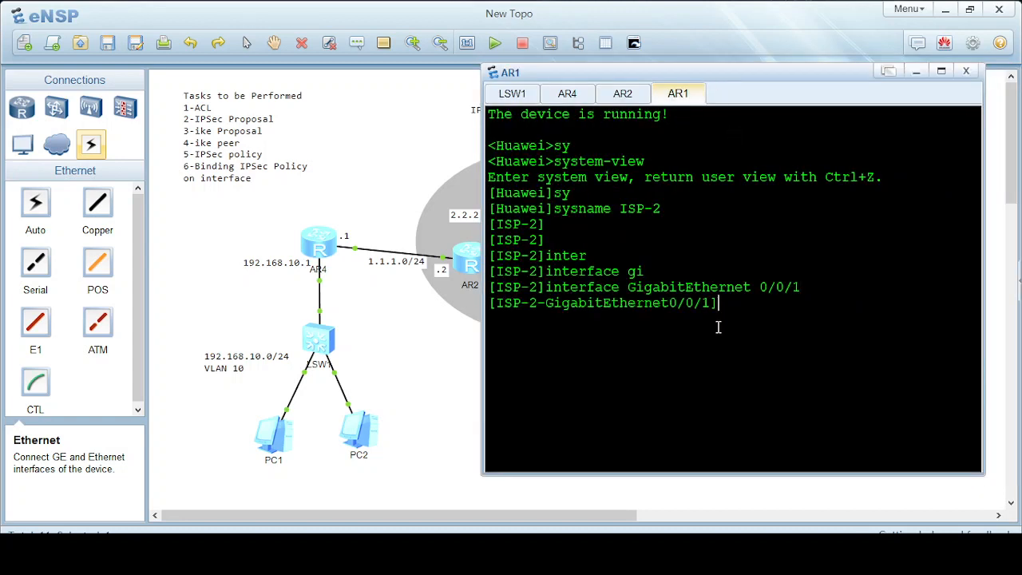
text(ip ad)
key(Tab)
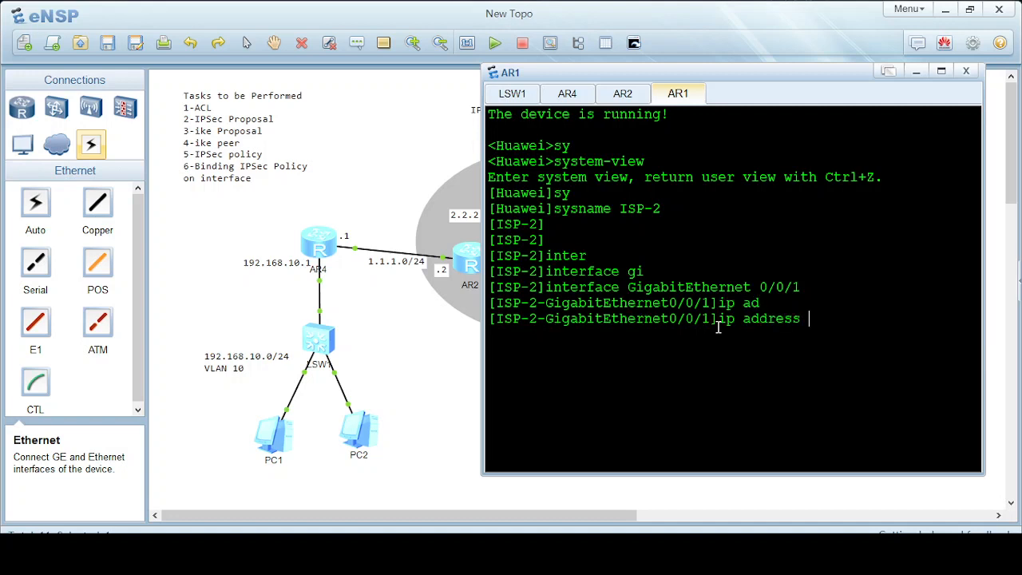
text(2.2.2.2 24)
key(Return)
text(quit)
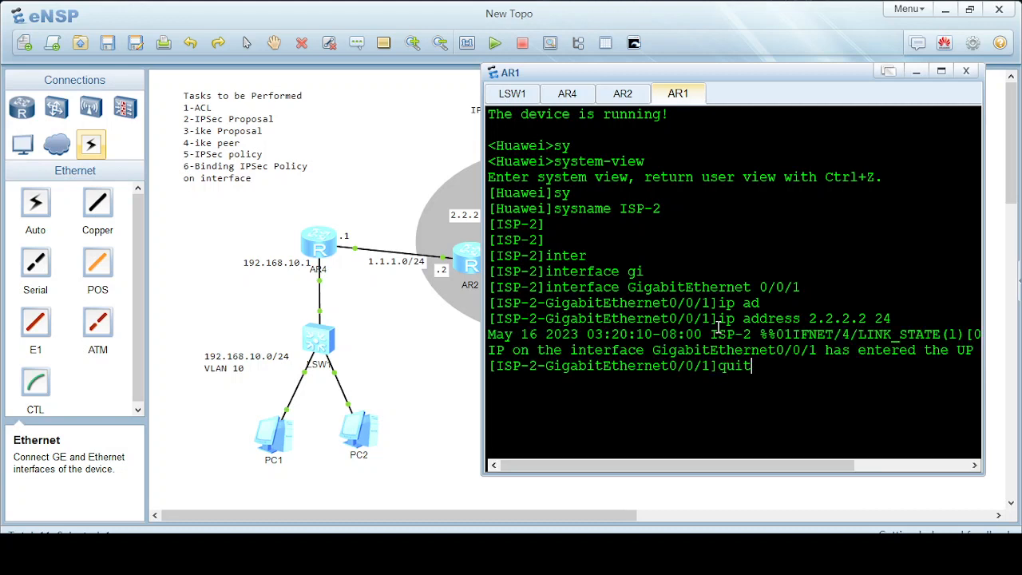
key(Return)
Enter the GigabitEthernet 0/0/2 interface view.
text(inter)
key(Tab)
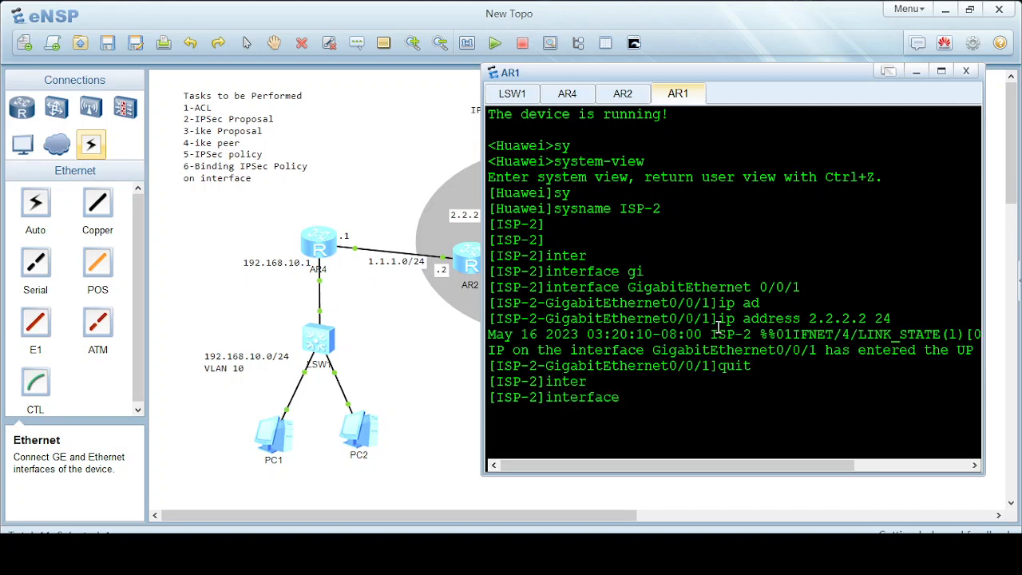
text(0/)
key(BackSpace)
key(BackSpace)
key(BackSpace)
text(g)
key(BackSpace)
text(g)
key(Tab)
text(0/0/)
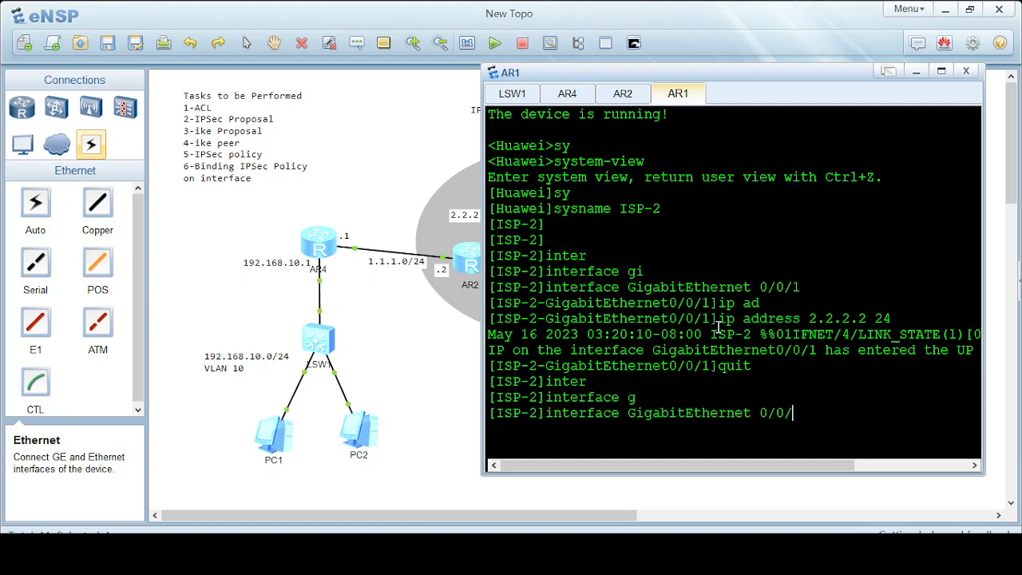
text(2)
key(Return)
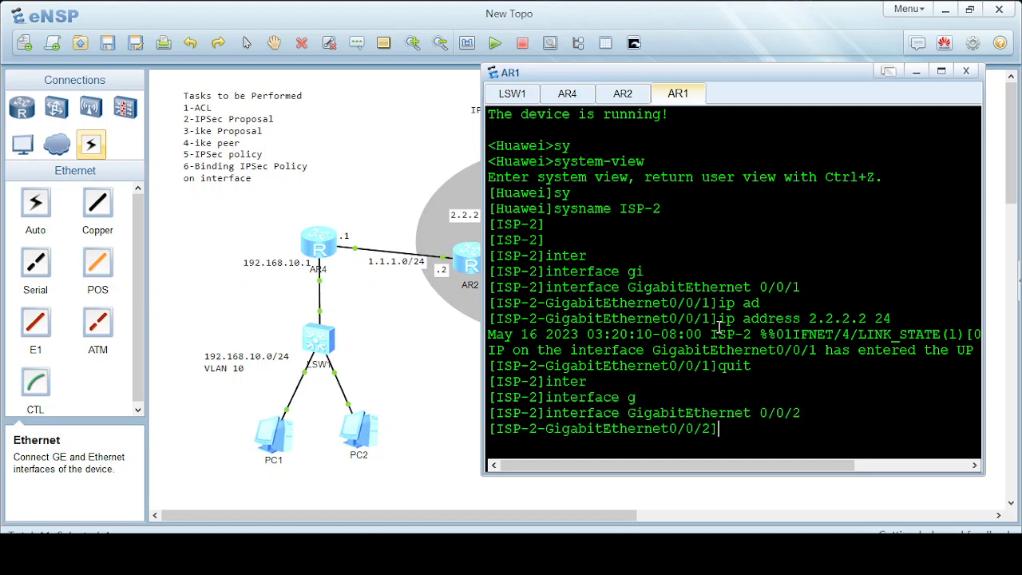
Assign 3.3.3.2/24 to GigabitEthernet 0/0/2 and return to system view.
drag(739, 76, 646, 420)
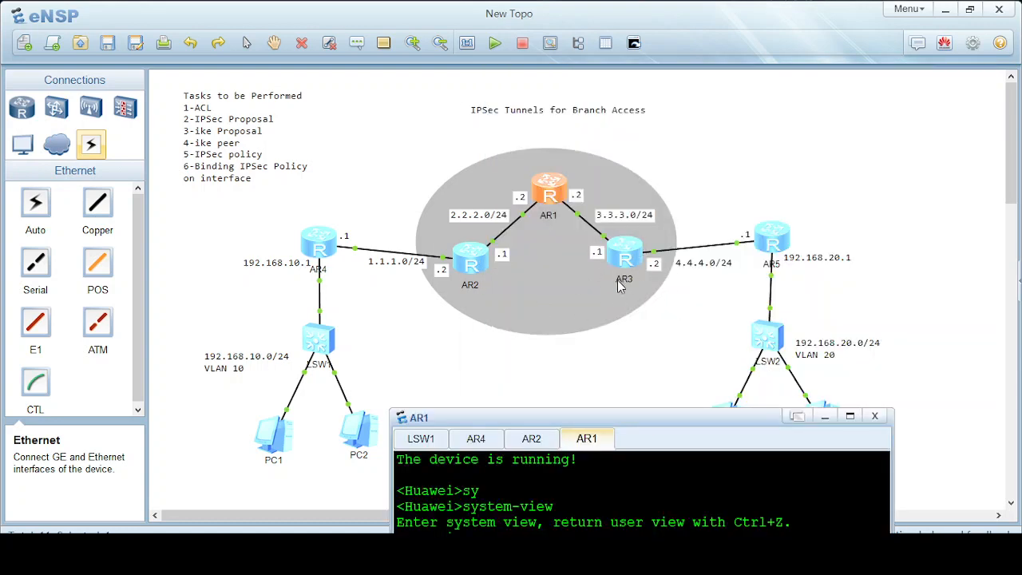
drag(618, 420, 644, 105)
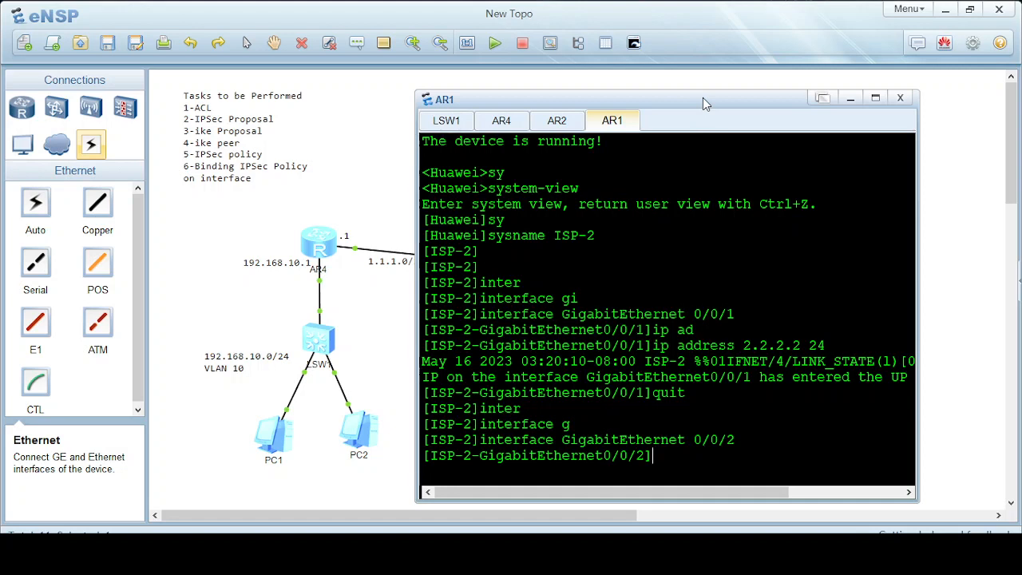
text(ip ad)
key(Tab)
text(3)
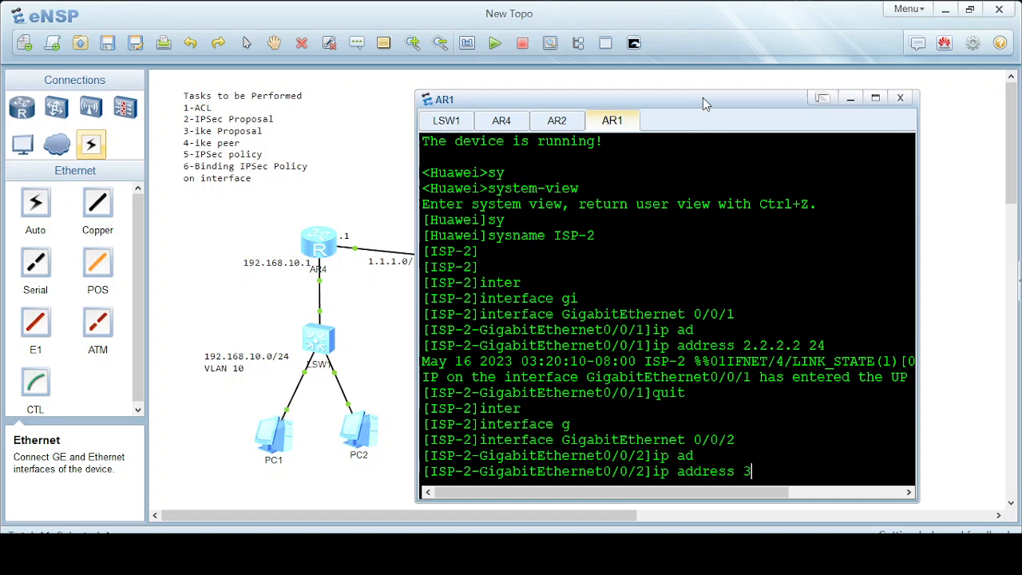
text(.3.3.2 24)
key(Return)
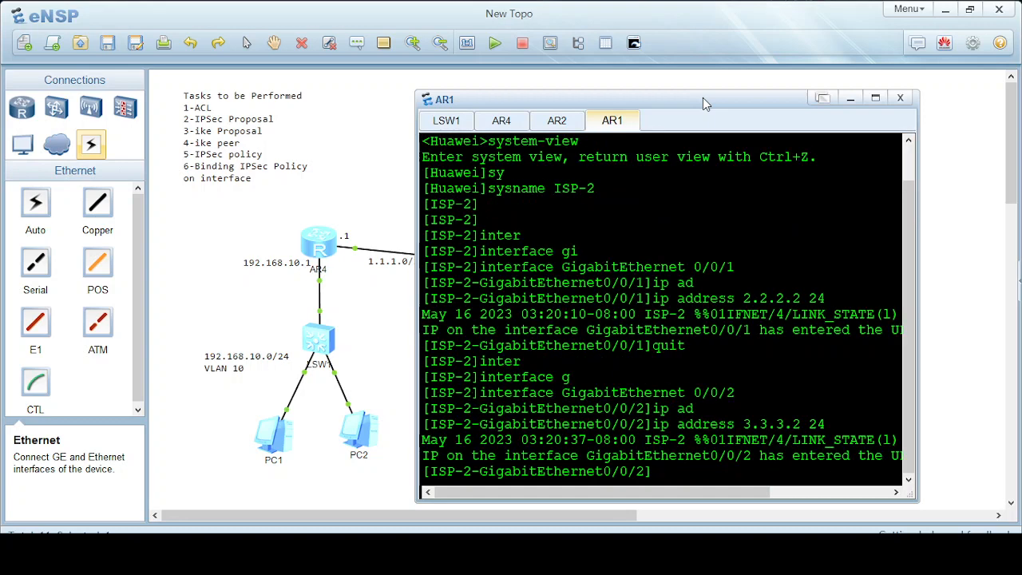
text(quit)
key(Return)
key(Return)
key(Return)
key(Return)
key(Return)
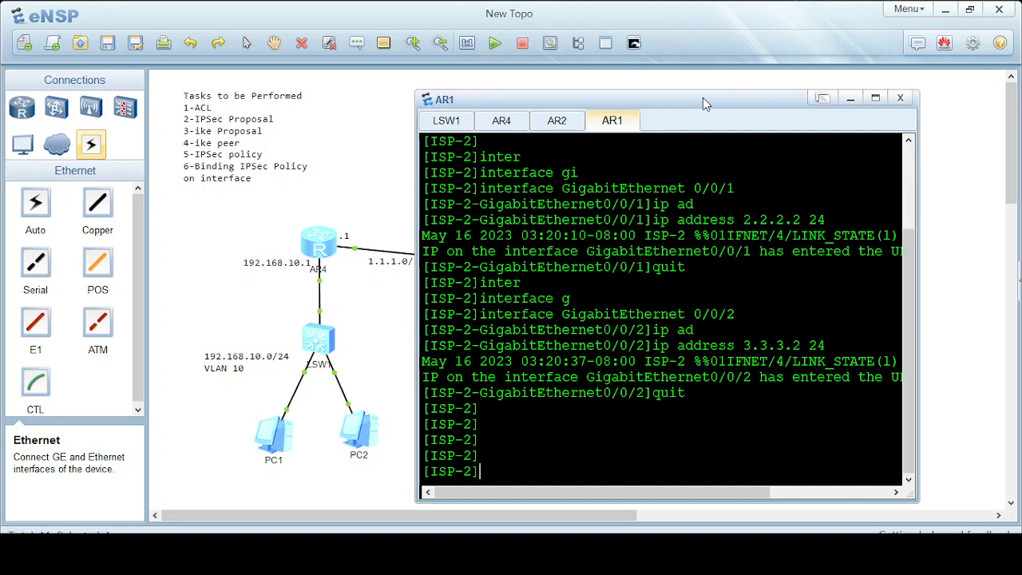
Start OSPF process 1 on ISP-2 and enter area 0.
text(osp)
key(Tab)
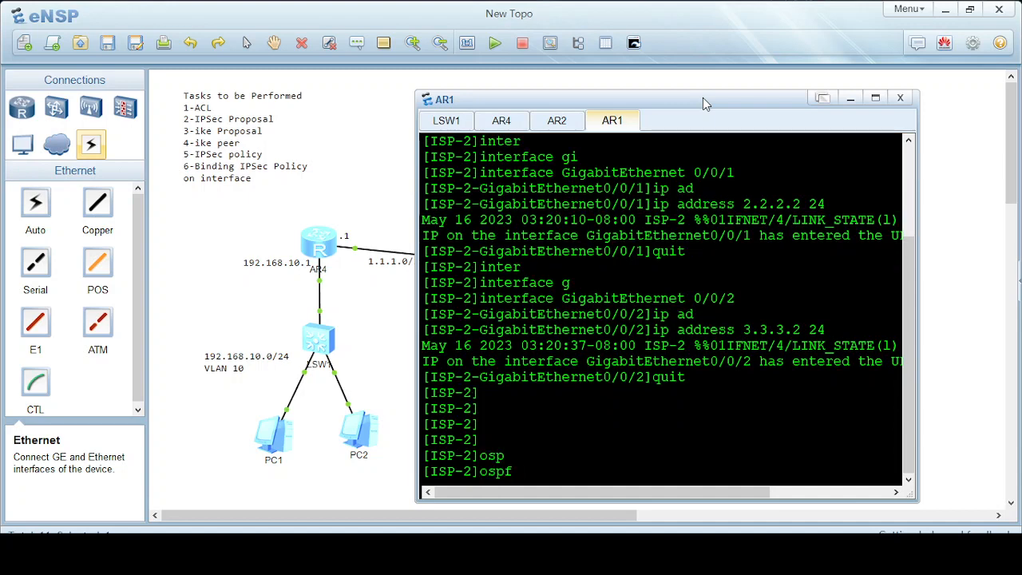
text(1)
key(Return)
text(rou)
key(Tab)
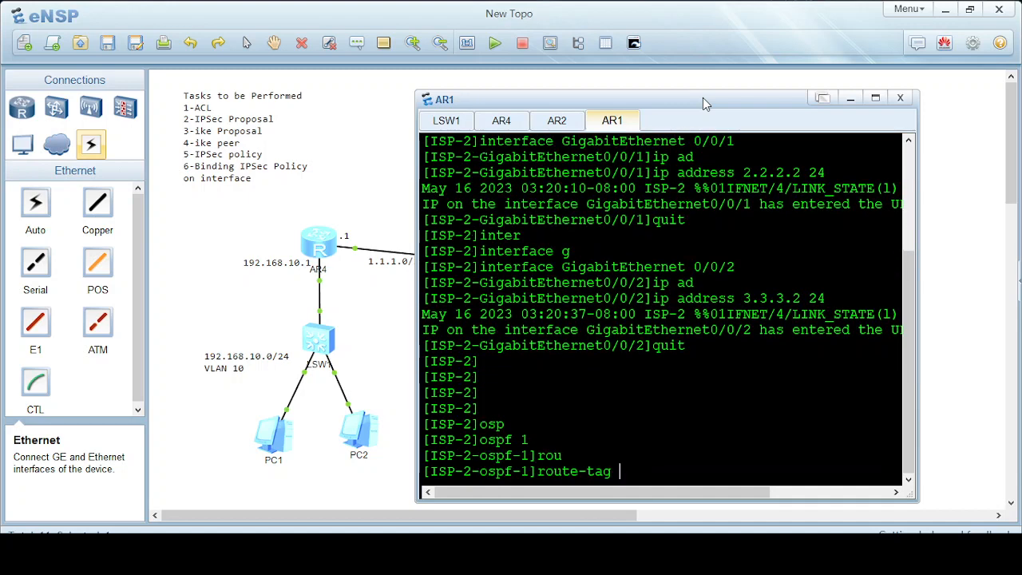
key(BackSpace)
key(BackSpace)
key(BackSpace)
key(BackSpace)
key(BackSpace)
key(BackSpace)
key(BackSpace)
key(BackSpace)
key(BackSpace)
text(are)
key(Tab)
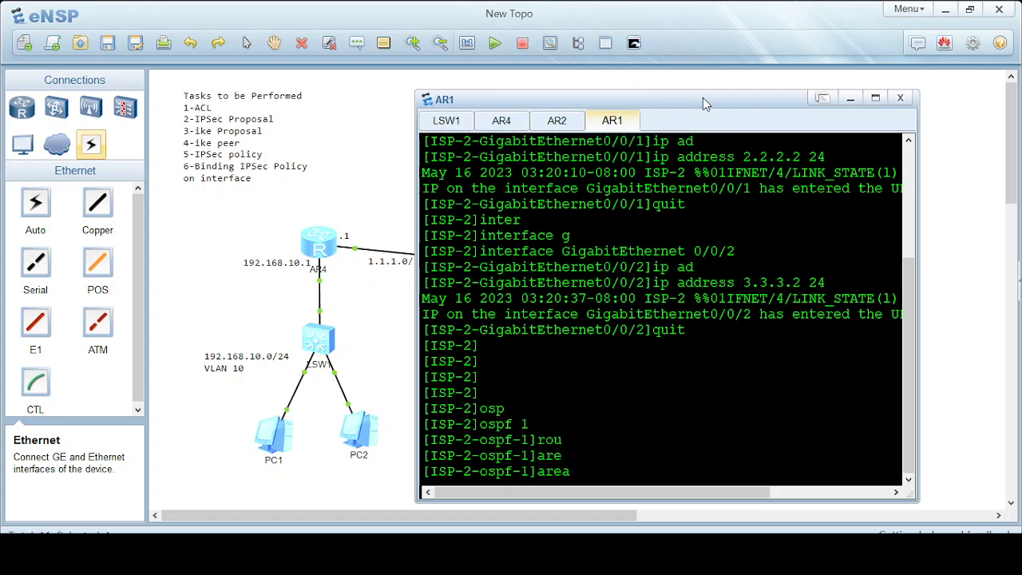
text(0)
key(Return)
Advertise networks 3.3.3.0 and 2.2.2.0 with wildcard 0.0.0.255 in area 0.
text(net)
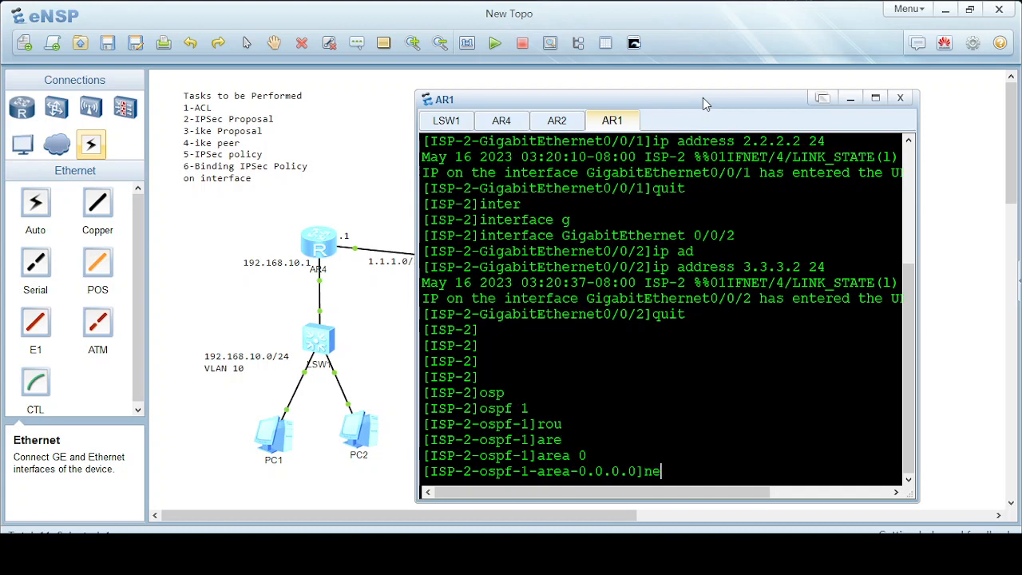
key(Tab)
text(30)
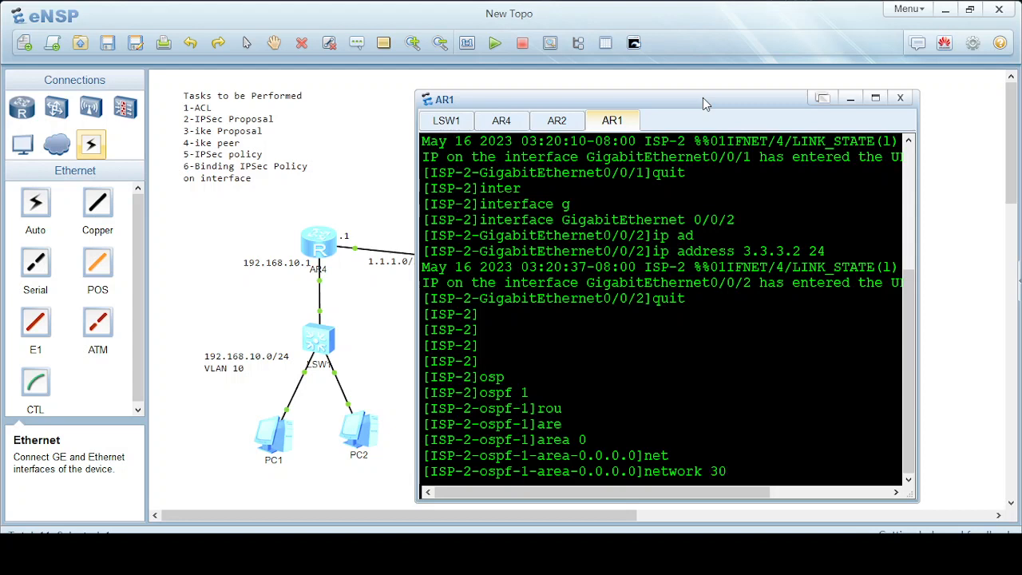
text(3.3)
text(.0 00)
text(.0.255)
key(Return)
text(net)
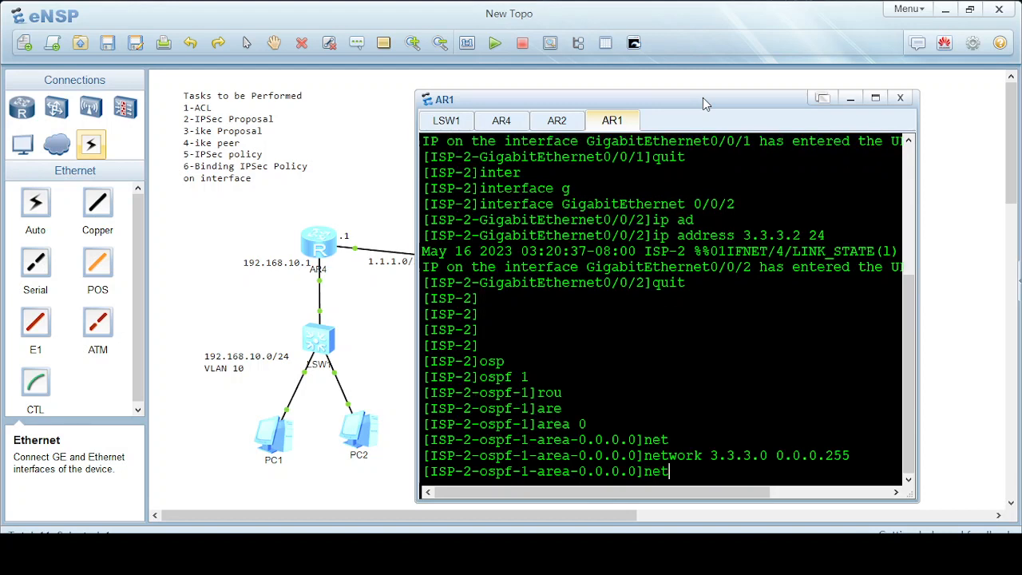
key(Tab)
text(2.)
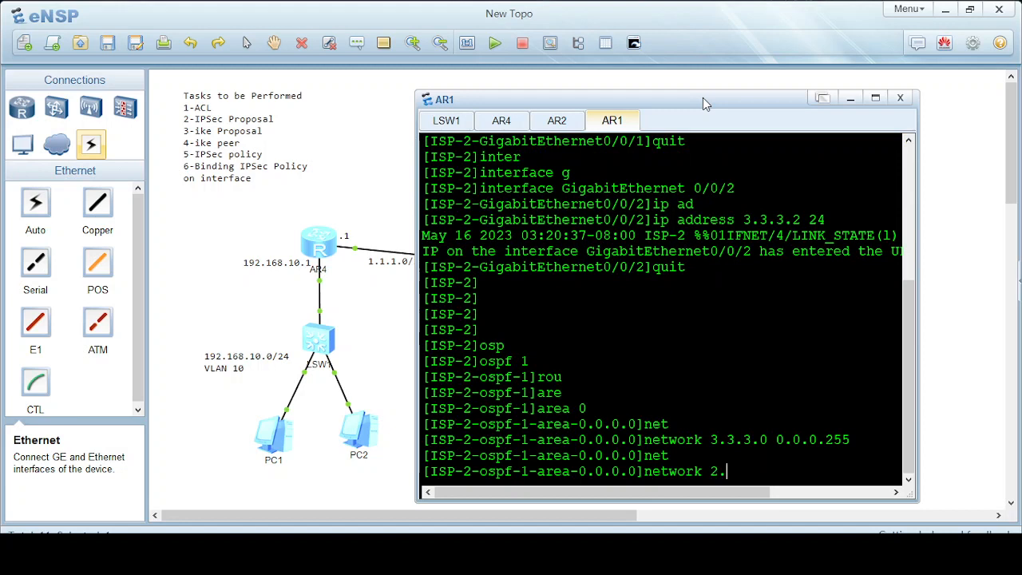
text(2.2.0 0.0.0.255)
key(Return)
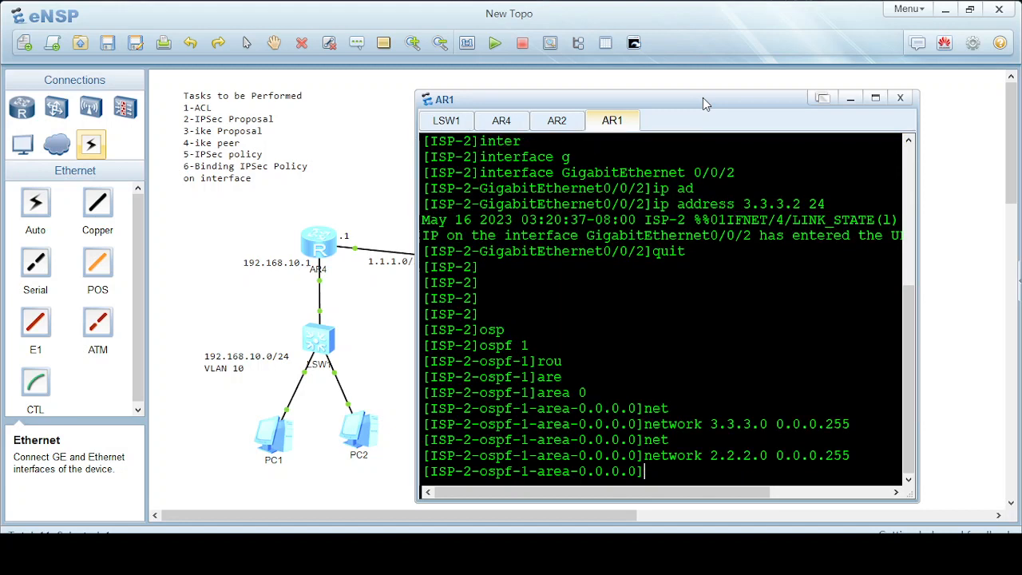
Return to user view, save ISP-2's configuration, and minimize its console.
text(quit)
key(Return)
text(quit)
key(Return)
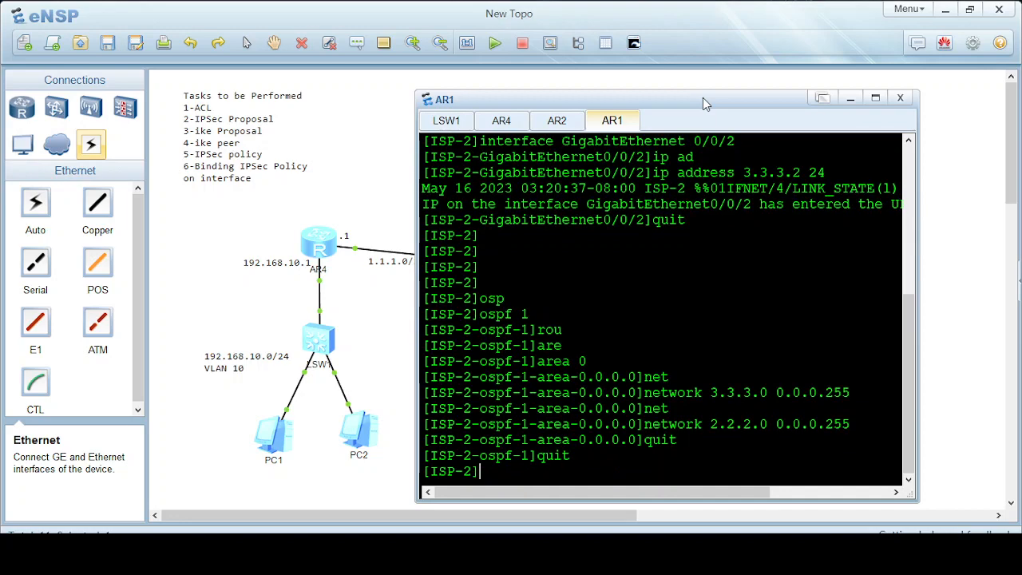
text(quit)
key(Return)
text(sav)
key(Tab)
key(Return)
text(y)
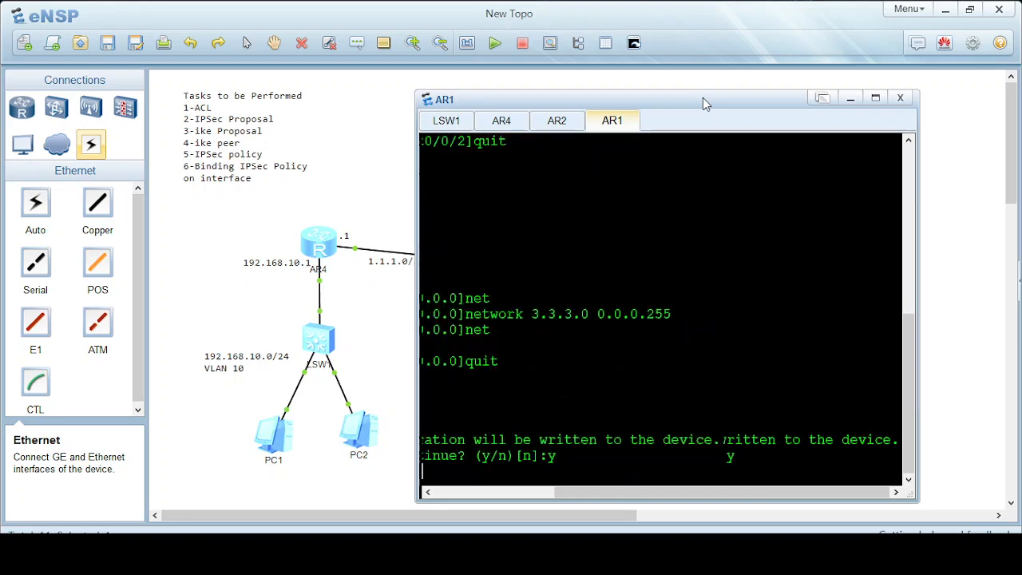
key(Return)
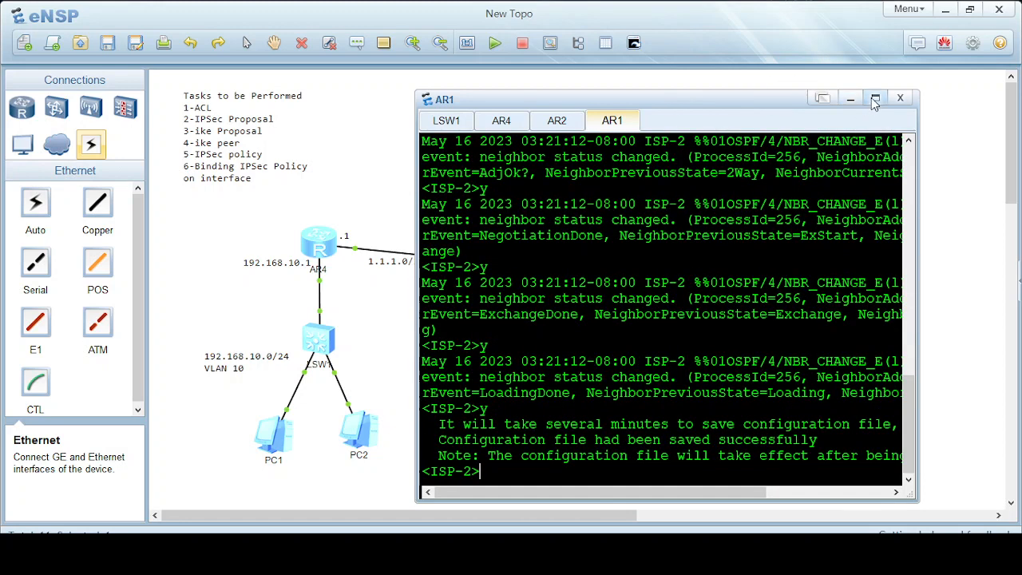
click(851, 98)
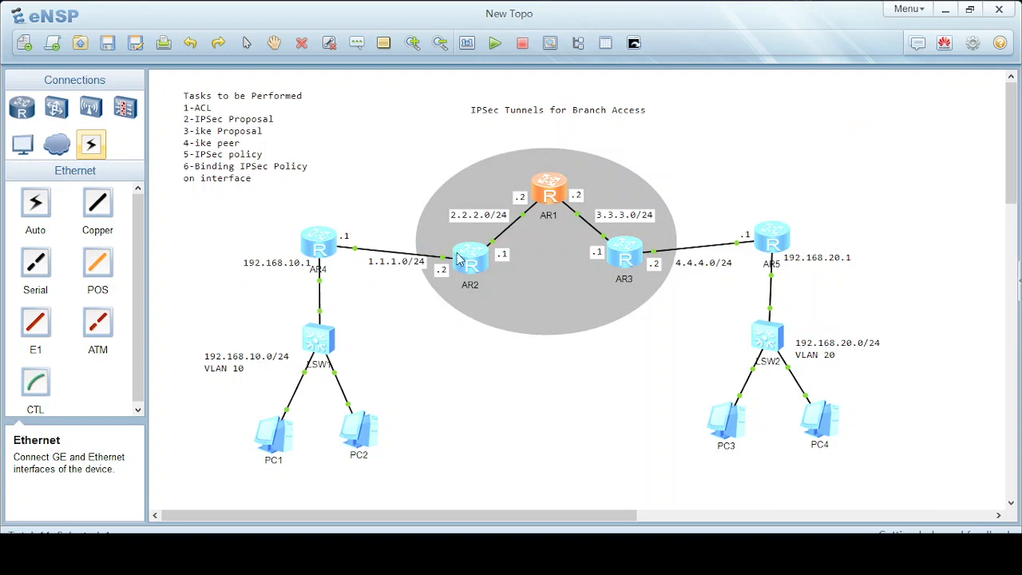
Open router AR3's console and rename it to ISP-3 in system view.
double_click(622, 255)
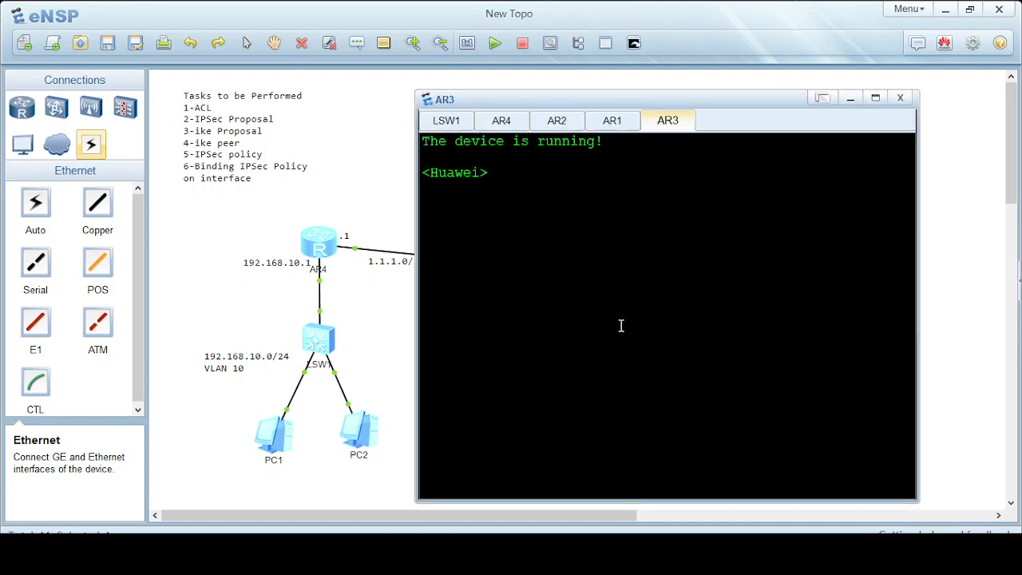
text(sy)
key(Tab)
key(Return)
text(sy)
key(Tab)
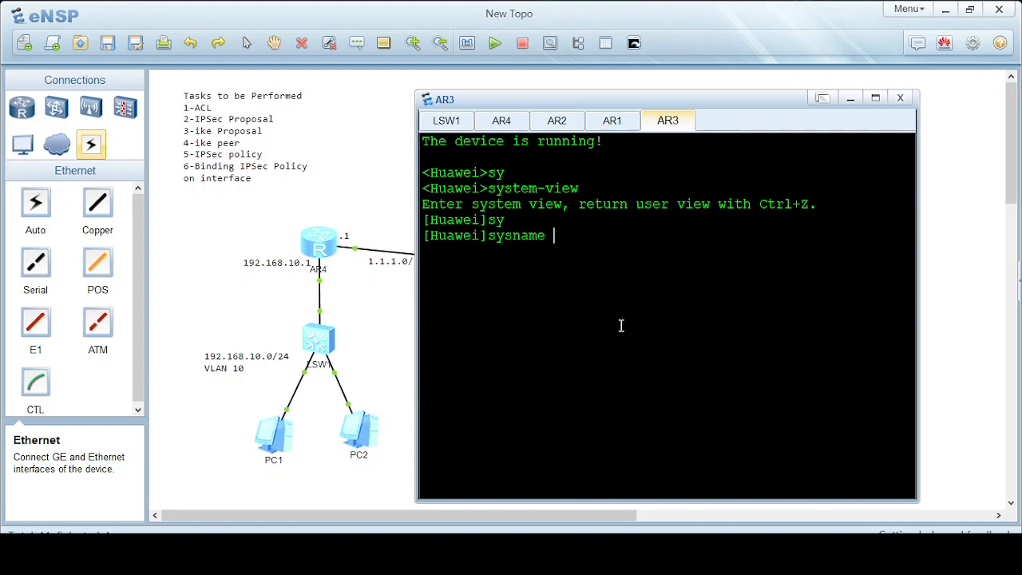
text(ISP-3)
key(Return)
key(Return)
key(Return)
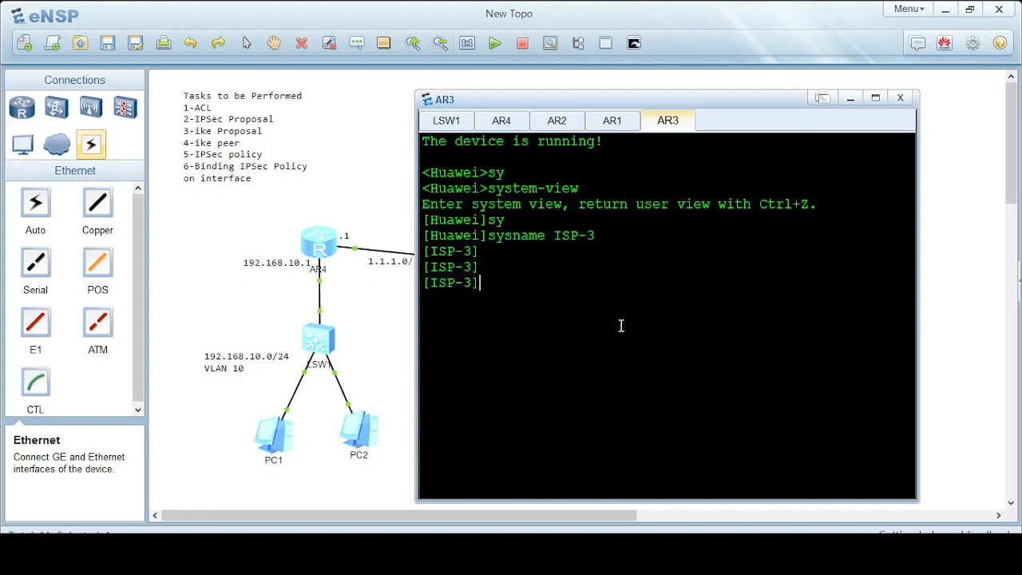
Assign 3.3.3.1/24 to interface GigabitEthernet 0/0/2.
text(inter)
key(Tab)
text(g)
key(Tab)
text(0/)
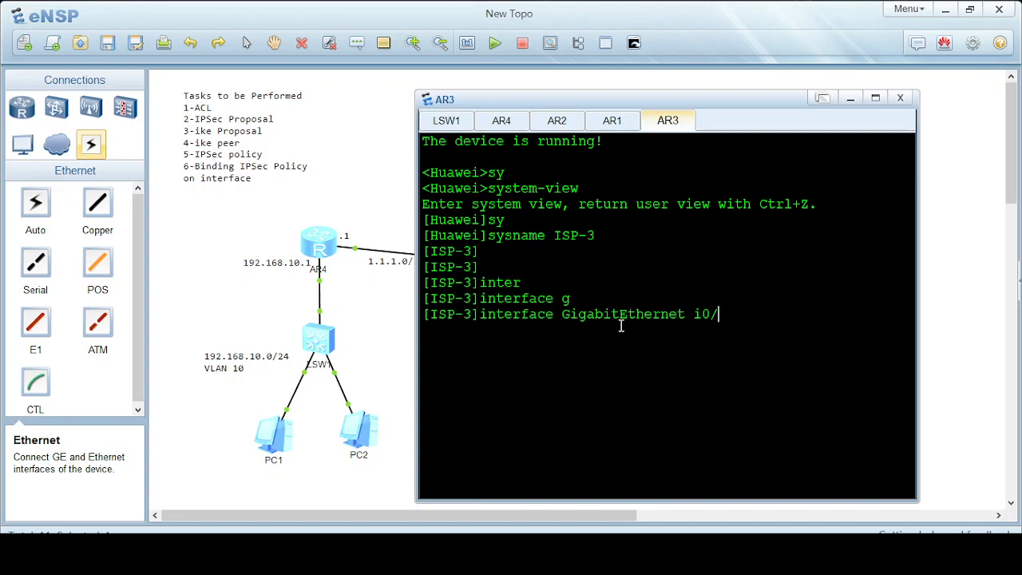
key(BackSpace)
key(BackSpace)
text(/0)
key(BackSpace)
key(BackSpace)
text(/0/2)
key(Return)
text(ip ad)
key(Tab)
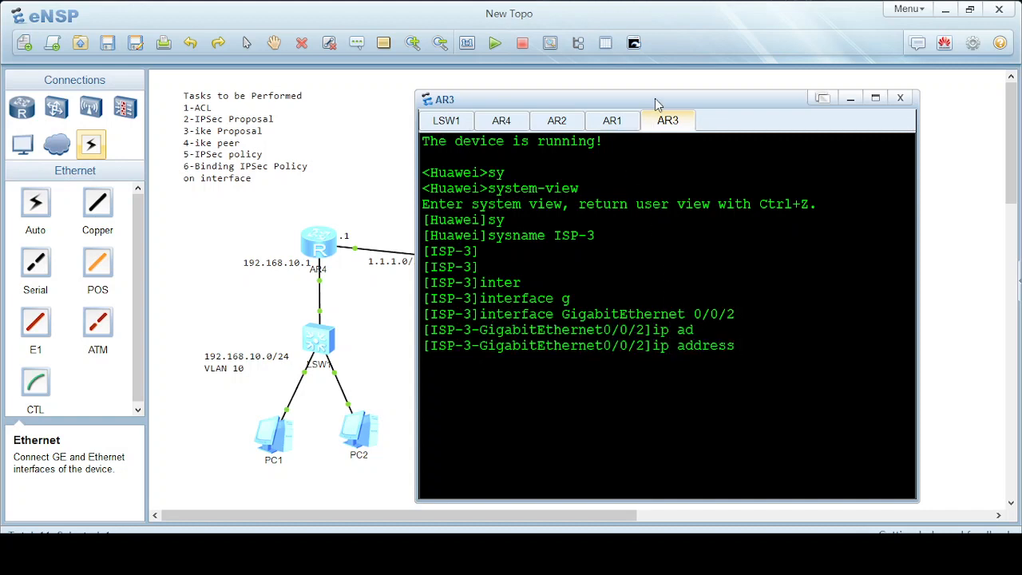
drag(655, 98, 656, 396)
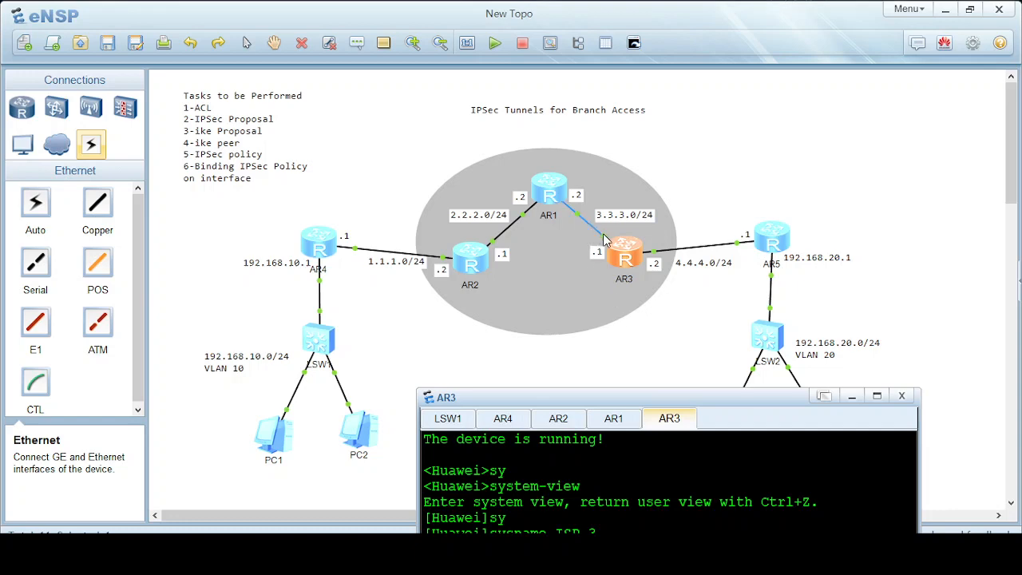
mouse_move(603, 244)
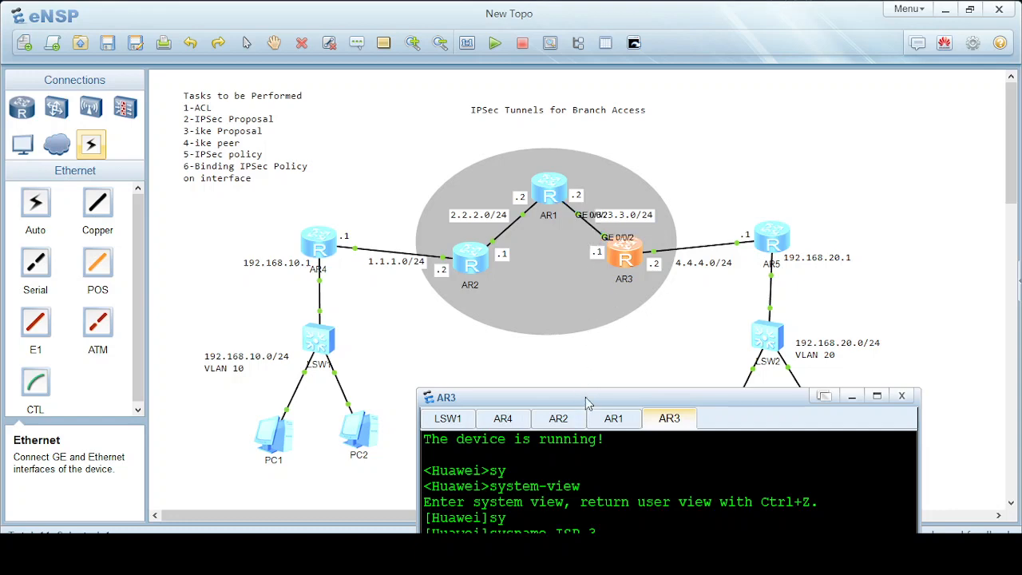
drag(590, 403, 525, 108)
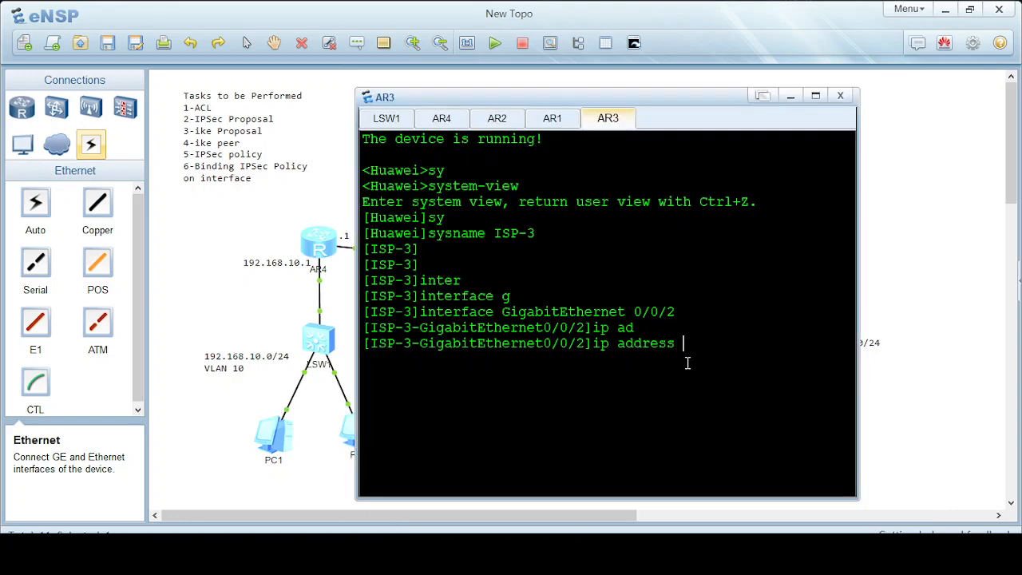
text(3.3.3.1 24)
key(Return)
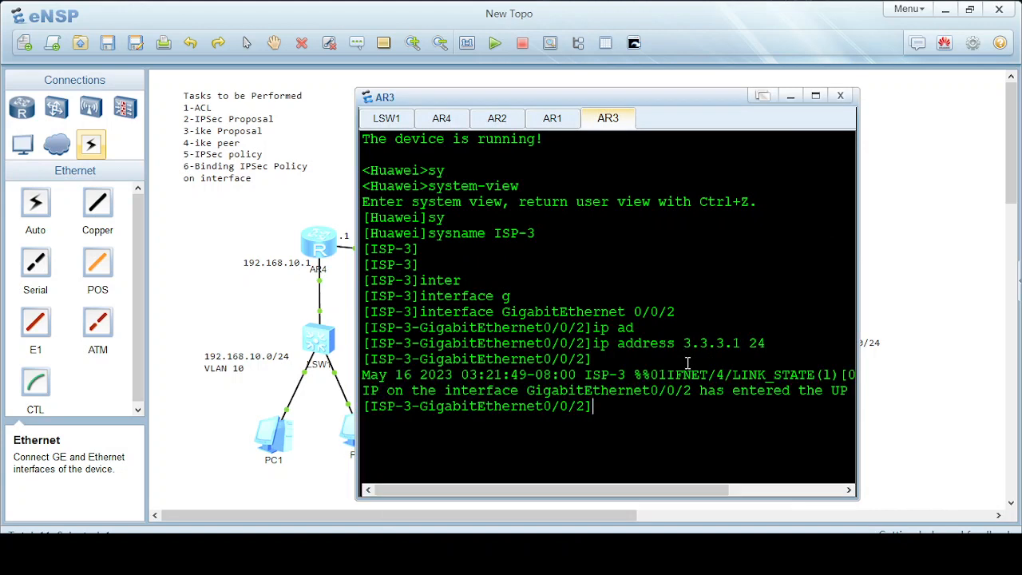
text(quit)
key(Return)
Assign 4.4.4.2/24 to interface GigabitEthernet 0/0/0.
text(inter)
key(Tab)
text(gabi)
key(Tab)
text(0/)
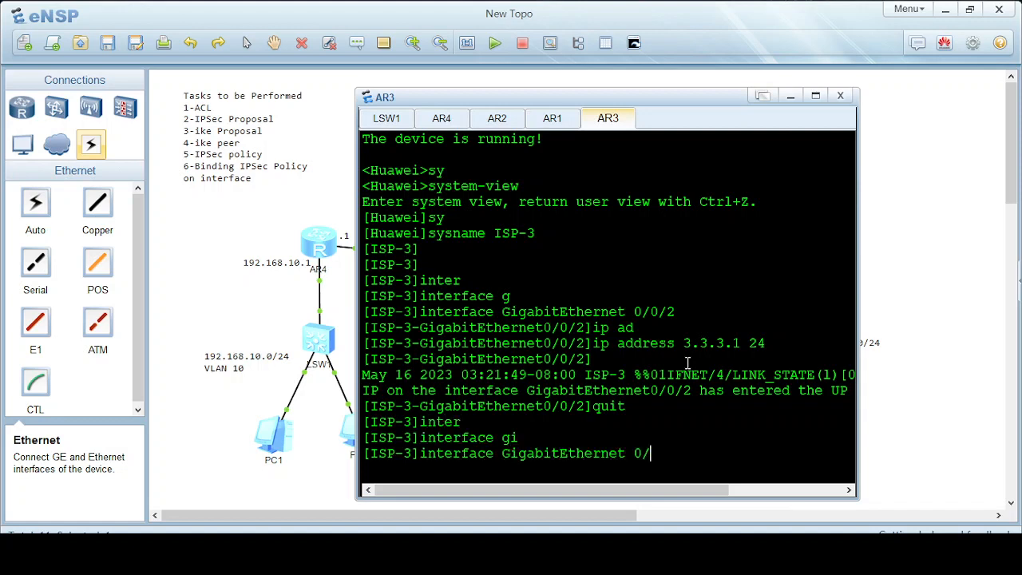
text(0/0/0)
key(Return)
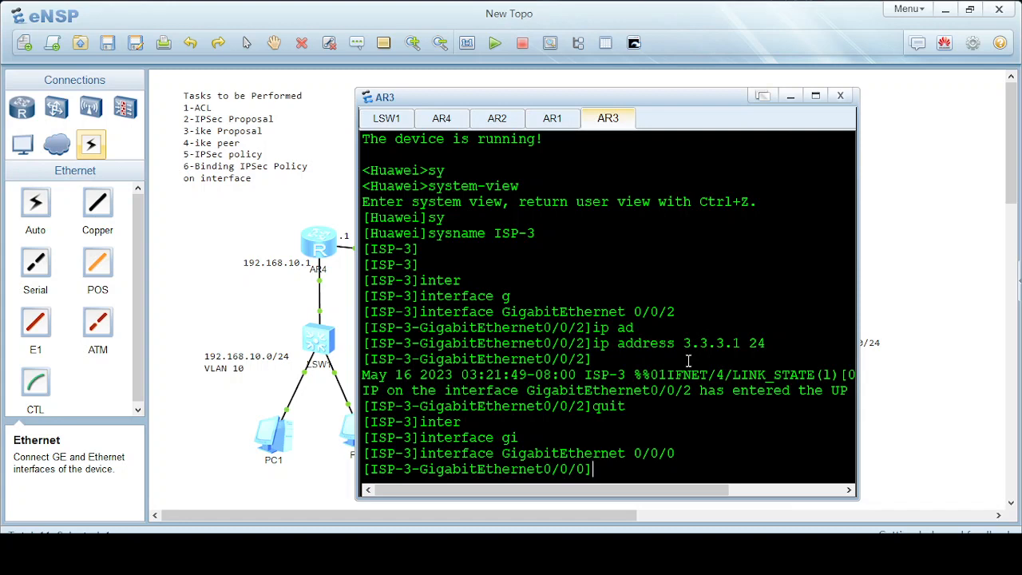
drag(586, 102, 539, 444)
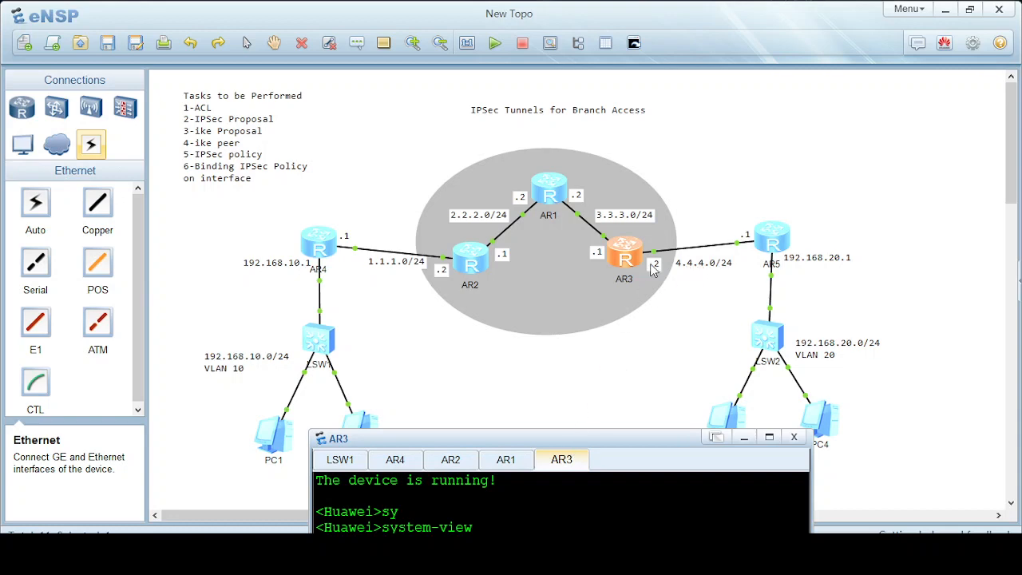
drag(582, 439, 582, 120)
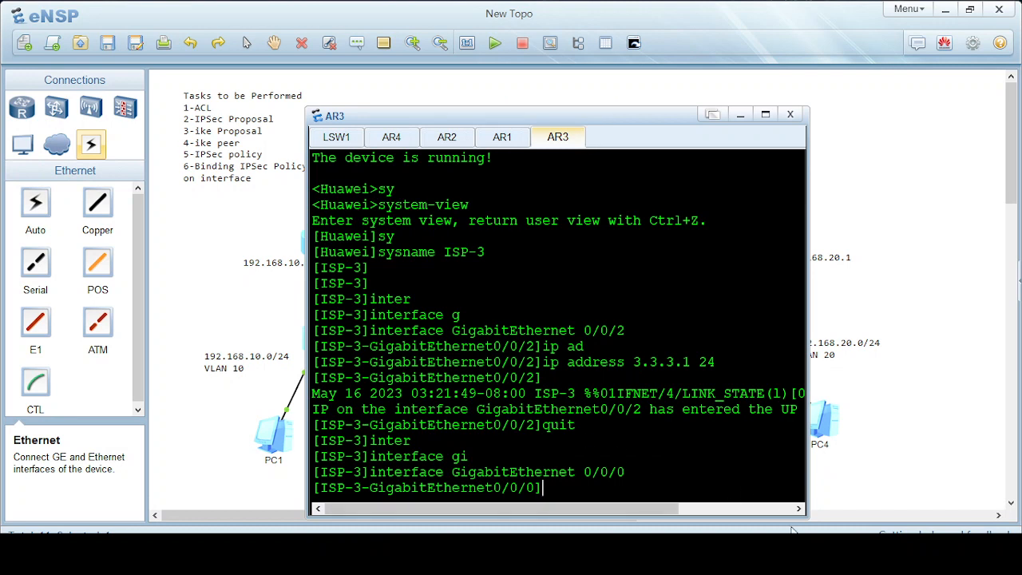
text(ip ad)
key(Tab)
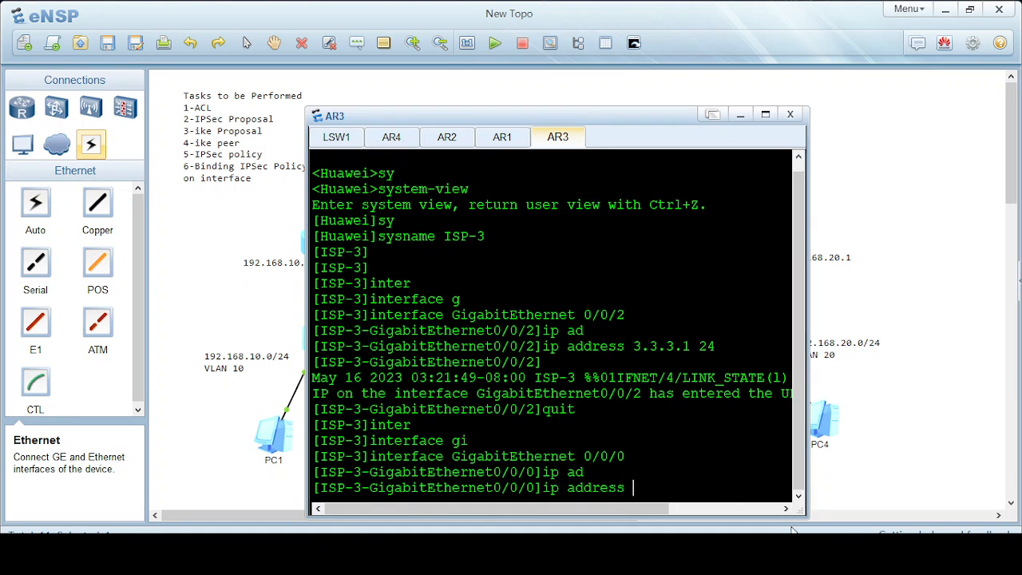
text(4.4.4.2 24)
key(Return)
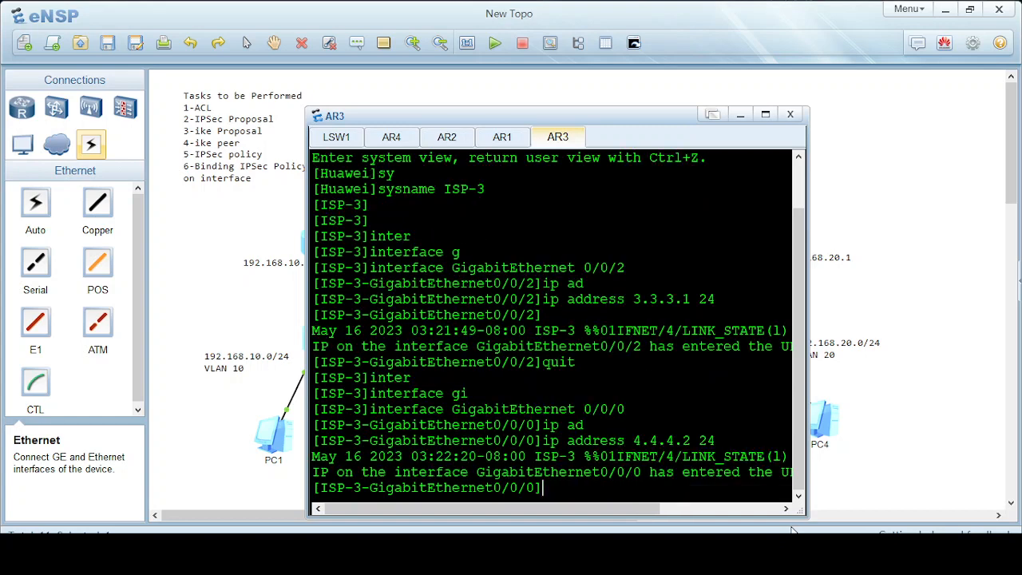
Start OSPF process 1 on ISP-3 and enter area 0.
text(quit)
key(Return)
text(osp)
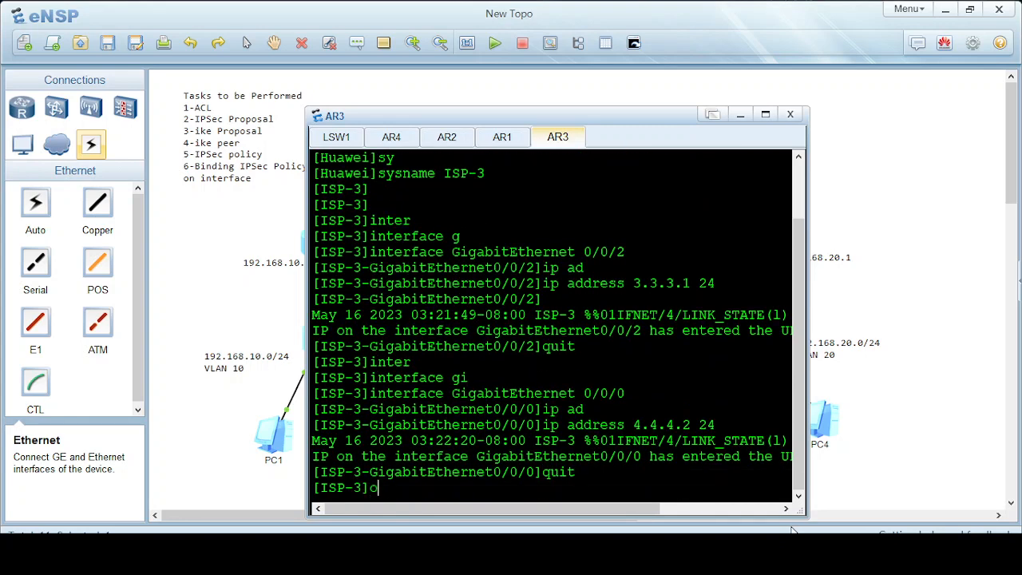
key(Tab)
text(1)
key(Return)
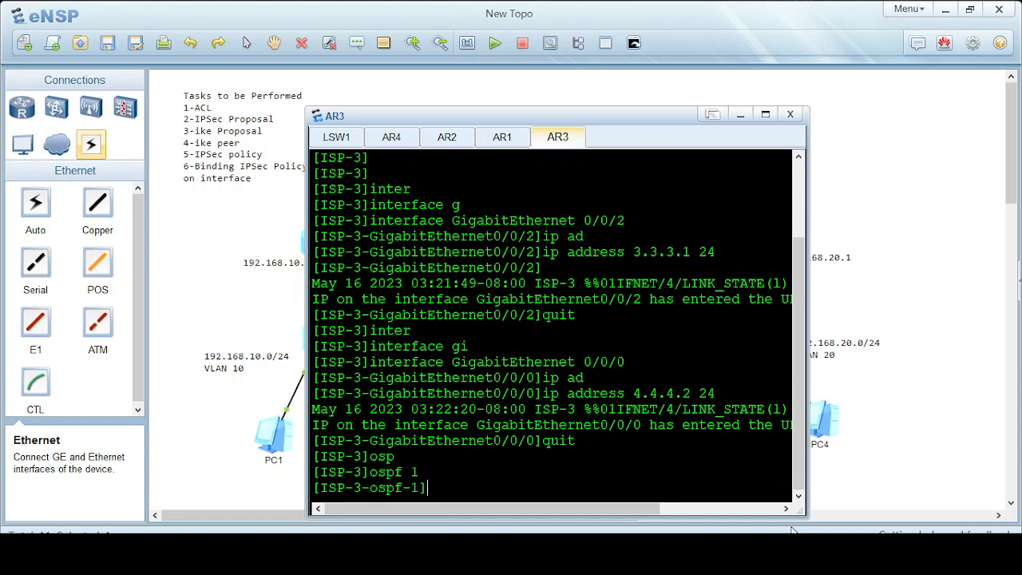
text(are)
key(Tab)
text(0)
key(Return)
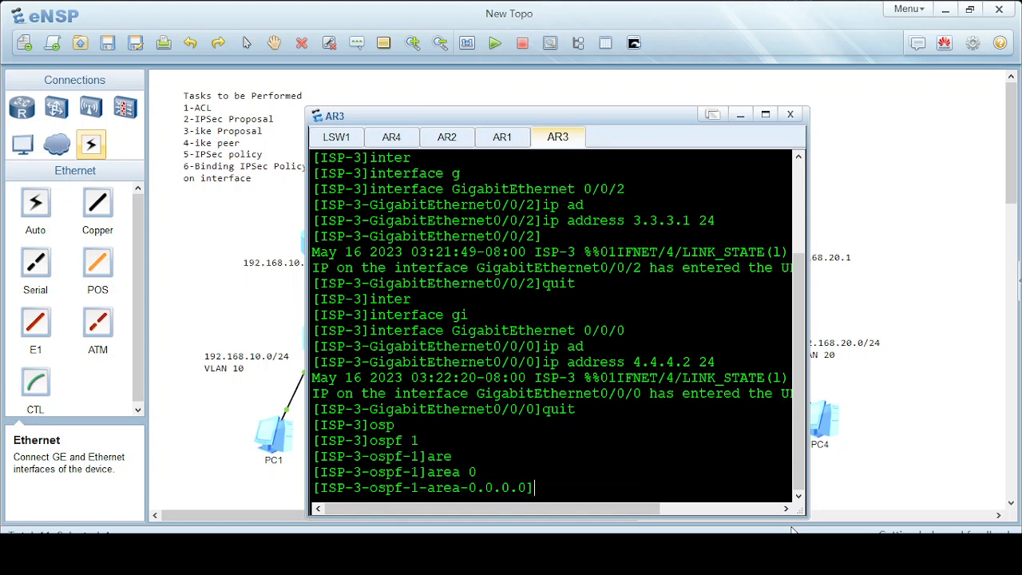
Advertise networks 4.4.4.0 and 3.3.3.0 with wildcard 0.0.0.255 in area 0.
text(net)
key(Tab)
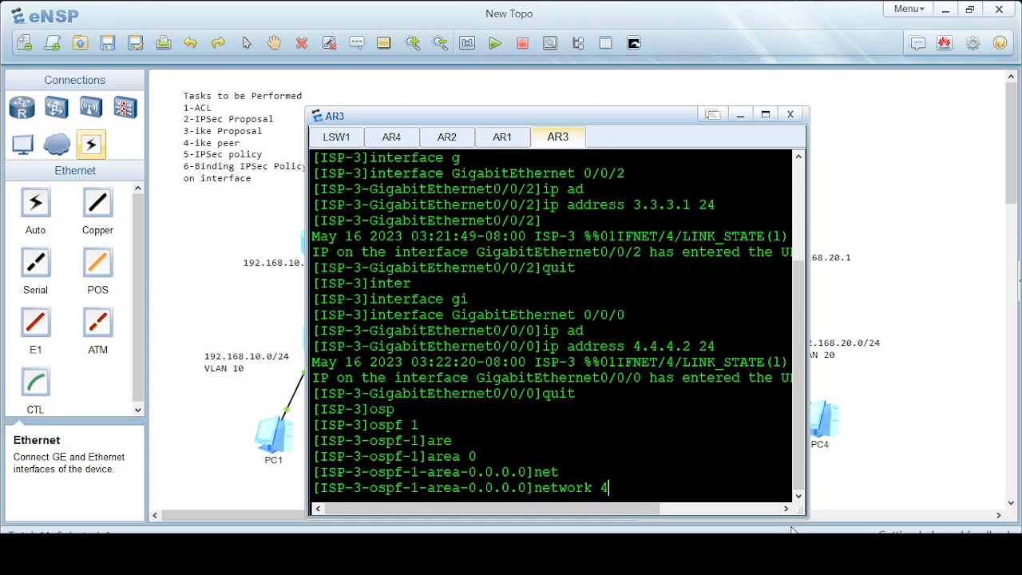
text(4.4.4.0 0.0.0.255)
key(Return)
text(net)
key(Tab)
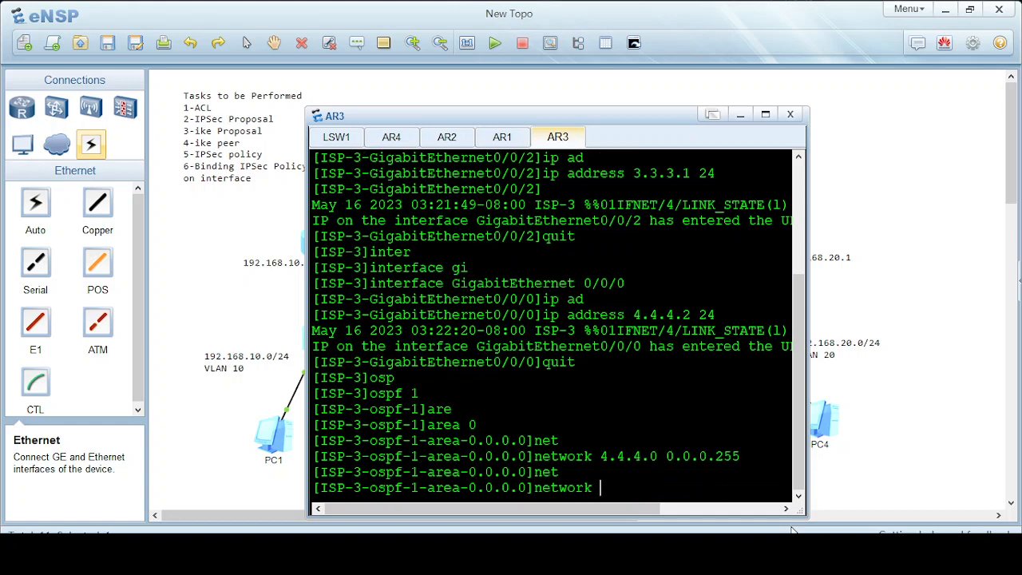
text(3.3.3.0 0.0.0.255)
key(Return)
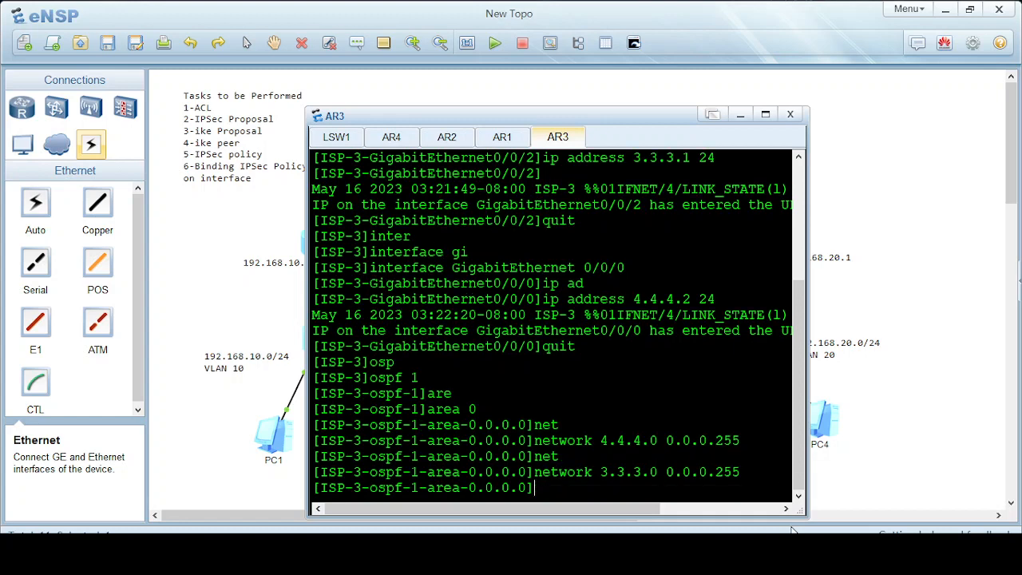
Return to user view, save ISP-3's configuration, and minimize its console.
text(quit)
key(Return)
text(quit)
key(Return)
text(quit)
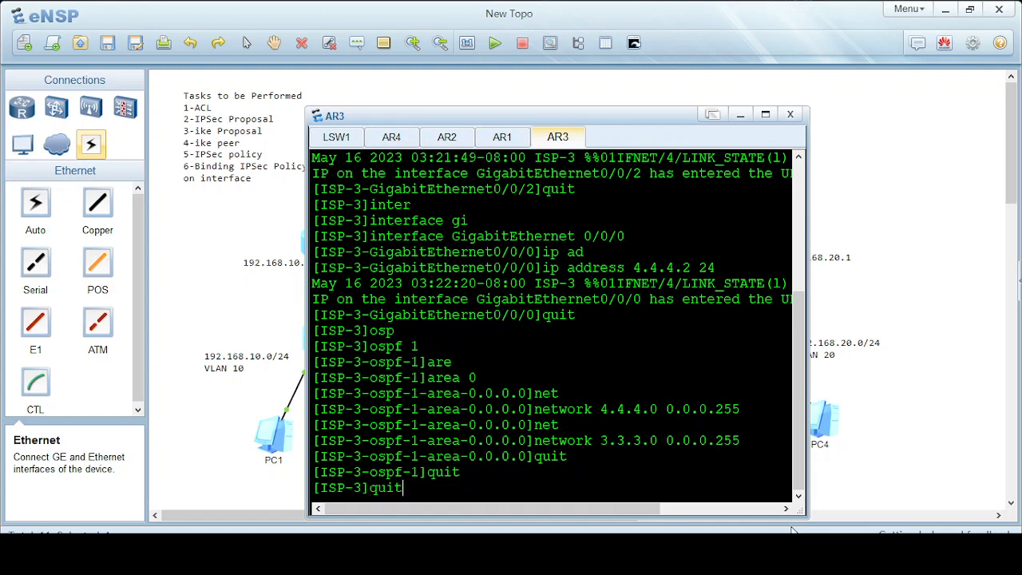
key(Return)
text(sav)
key(Tab)
key(Return)
text(y)
key(Return)
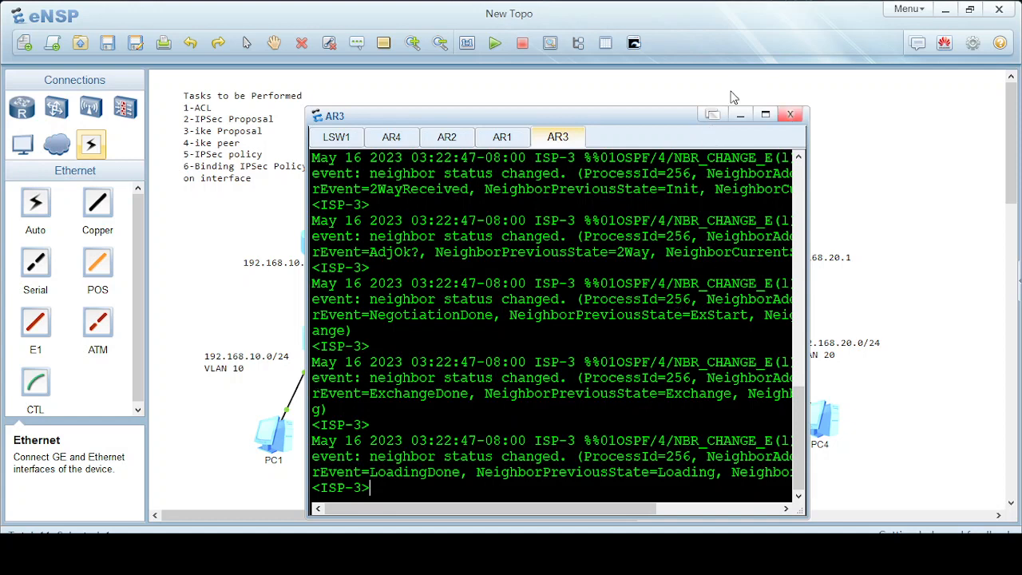
click(740, 114)
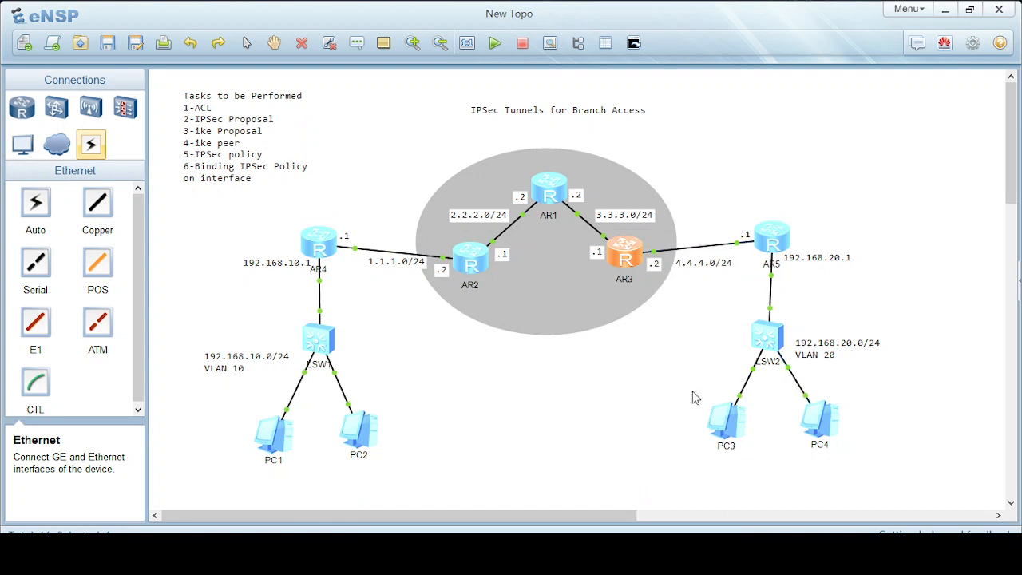
On LSW2's console, rename the switch to SW-B and create VLAN 20.
double_click(774, 341)
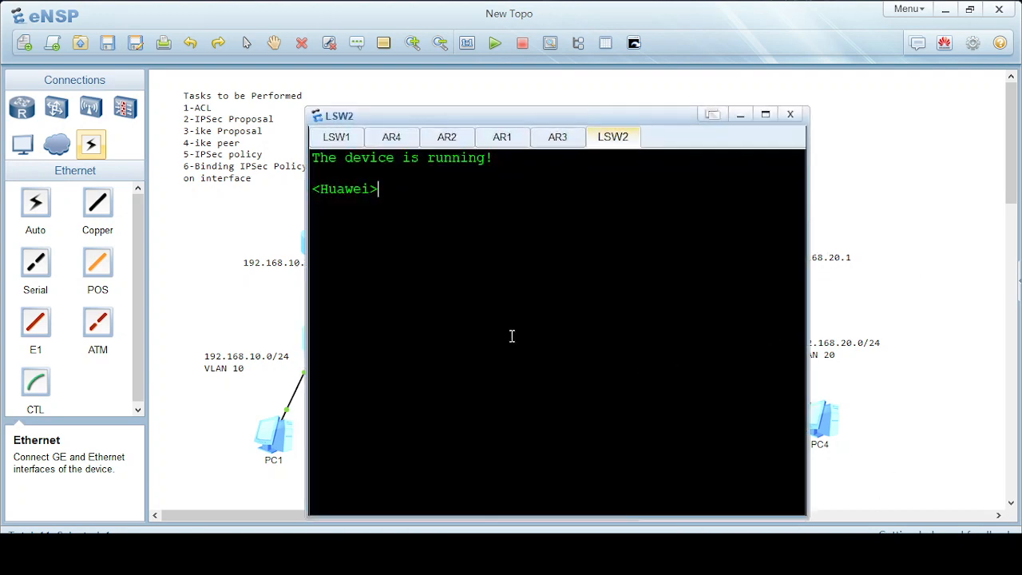
text(sy)
key(Tab)
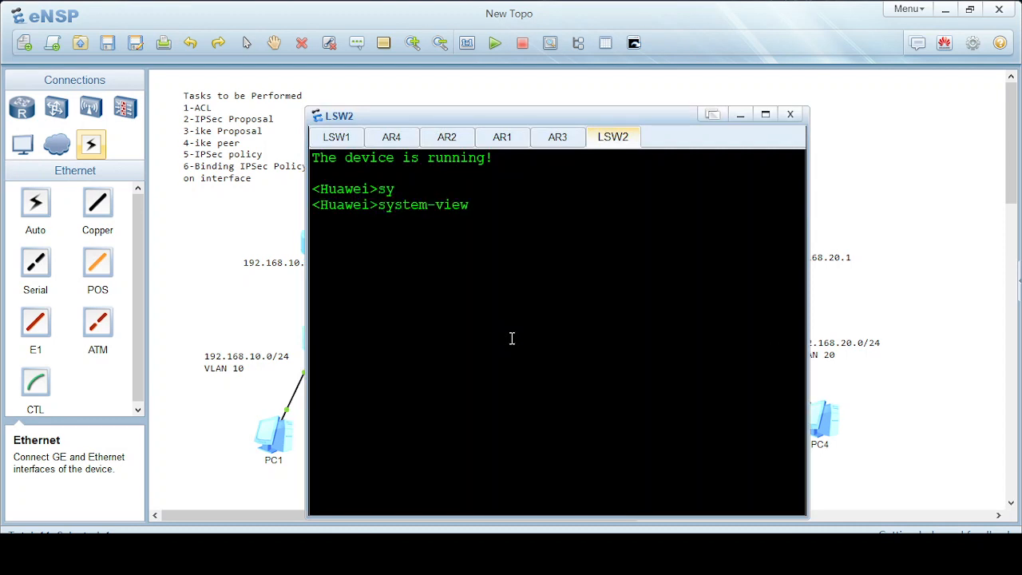
key(Return)
text(sy)
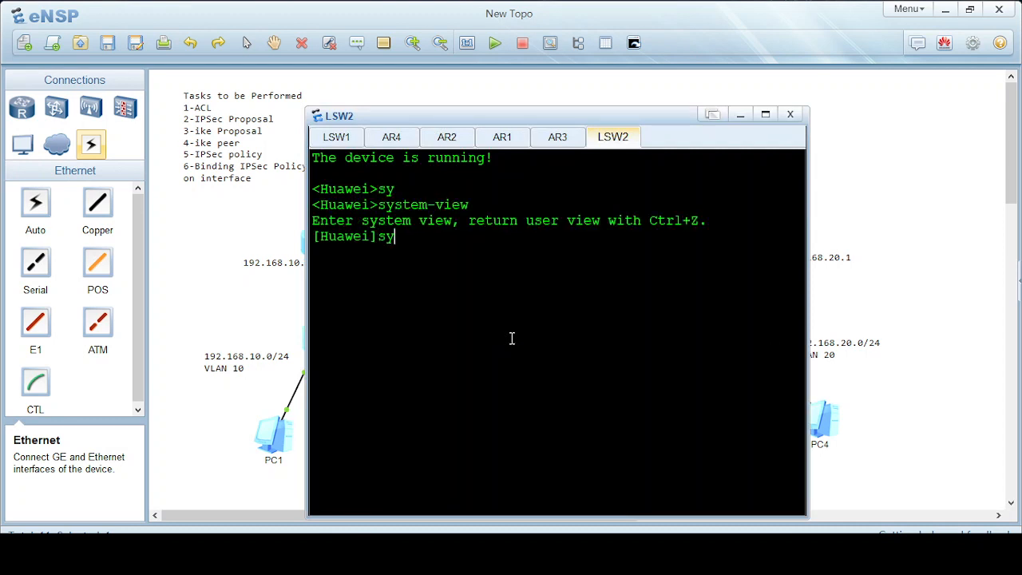
key(Tab)
text(SW)
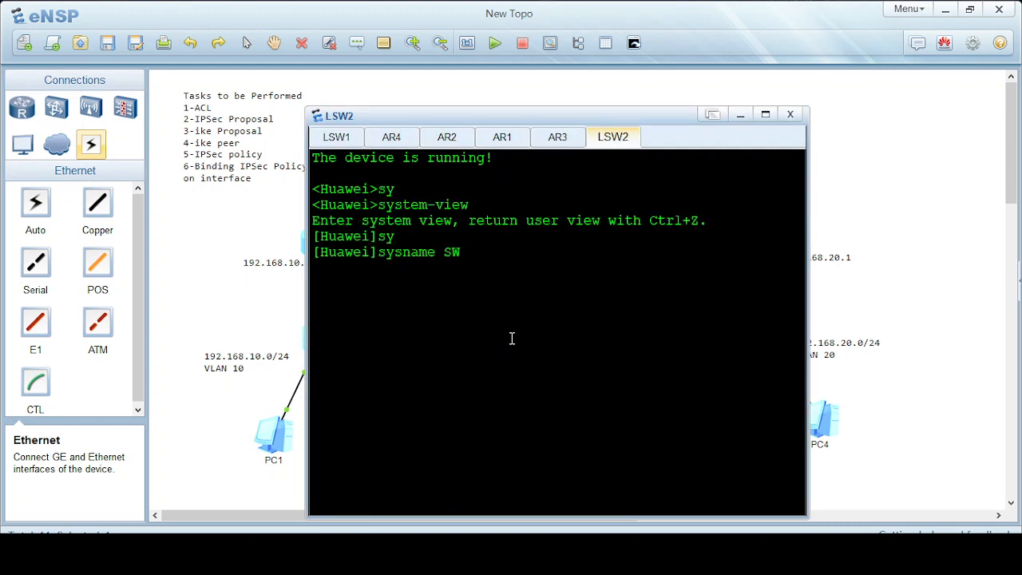
text(-B)
key(Return)
text(vlan 20)
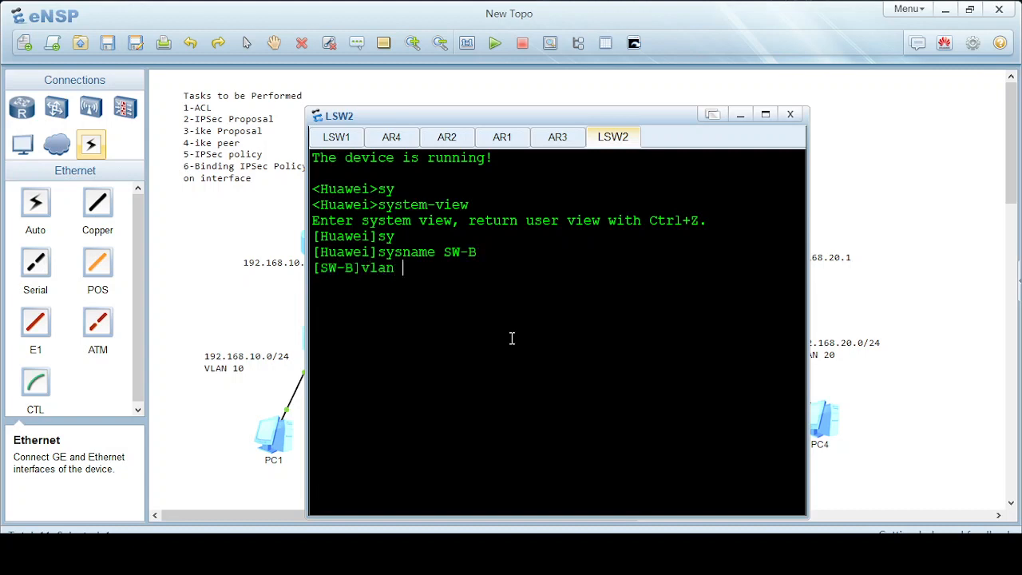
key(Return)
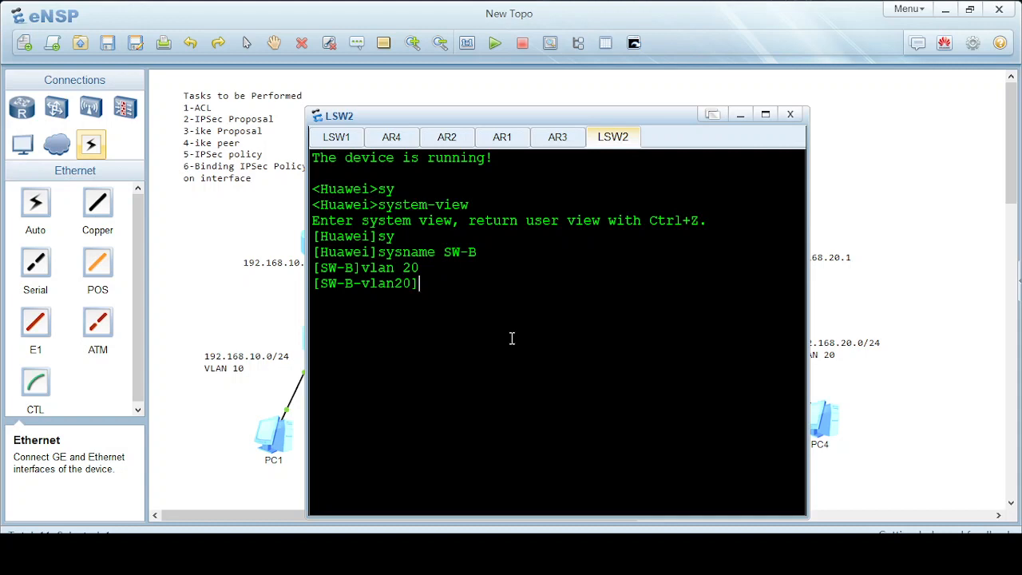
text(quit)
key(Return)
Create a port group with members GigabitEthernet0/0/1 through 0/0/3.
text(por)
key(Tab)
text(g)
key(BackSpace)
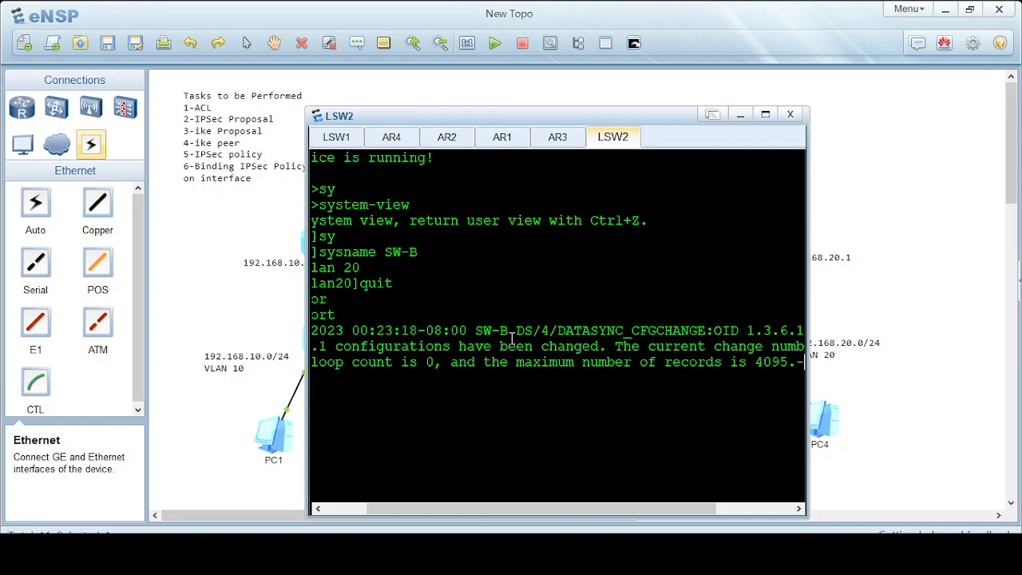
key(Return)
key(Return)
key(Return)
key(Return)
text(por)
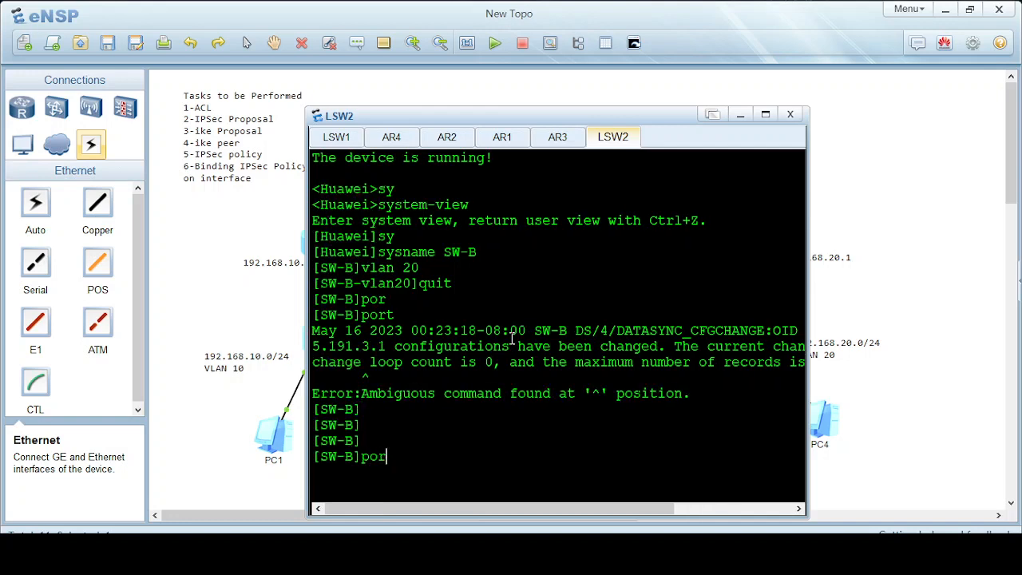
key(Tab)
text(-g)
key(Tab)
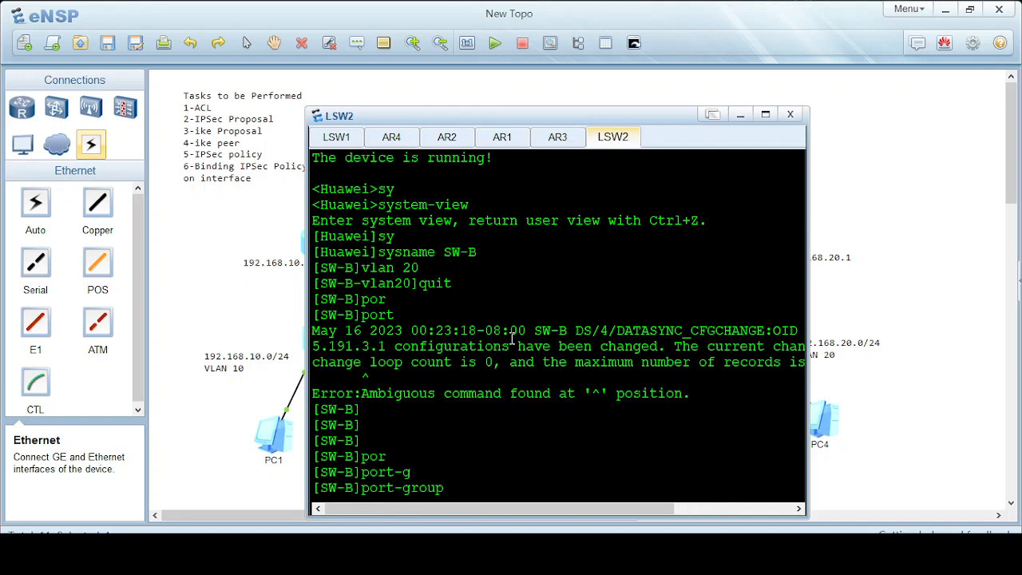
text(go)
key(Tab)
key(BackSpace)
text(r)
key(Tab)
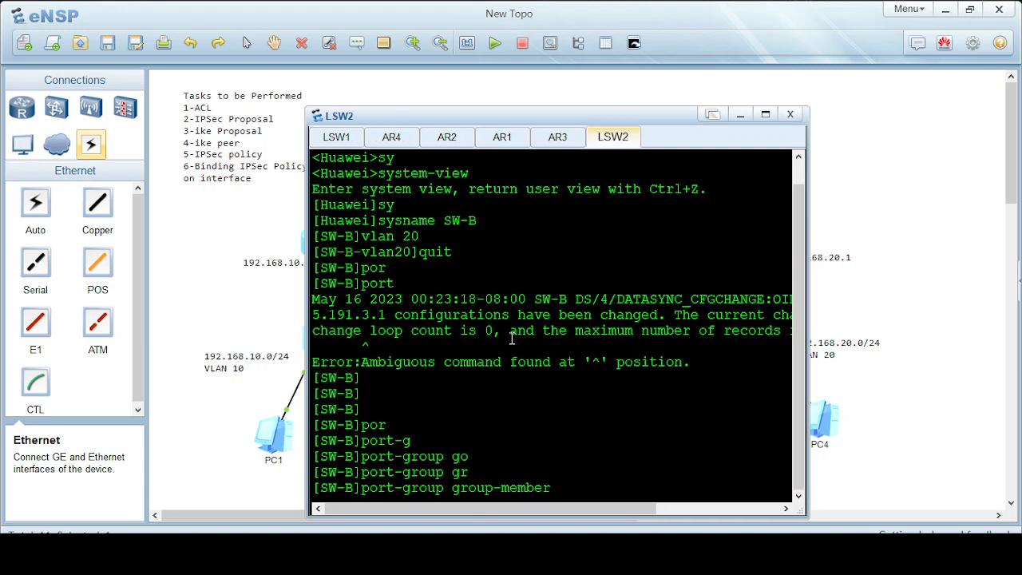
text(inter)
key(Tab)
key(BackSpace)
key(BackSpace)
key(BackSpace)
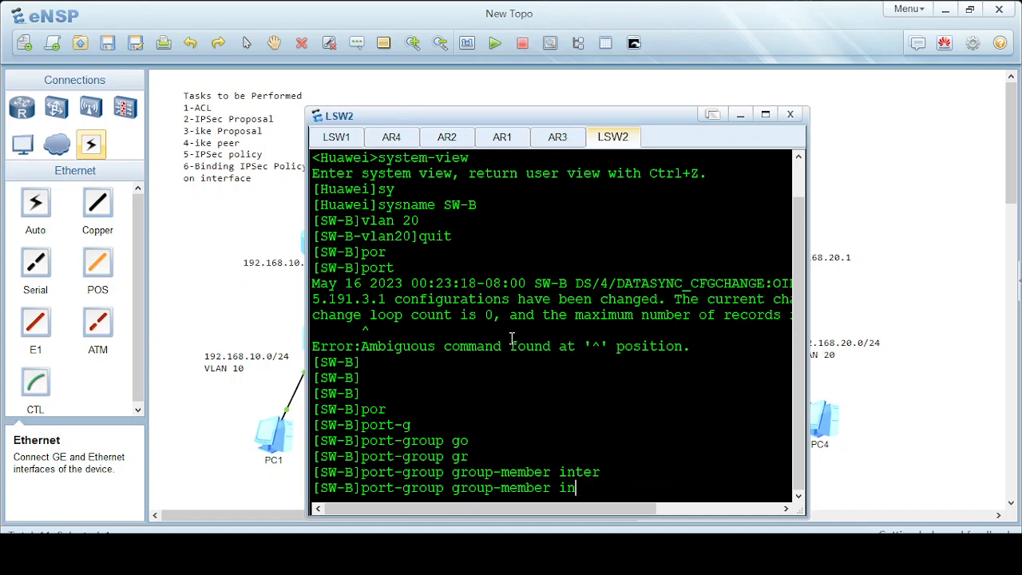
key(BackSpace)
key(BackSpace)
text(gi)
key(Tab)
text(0/0)
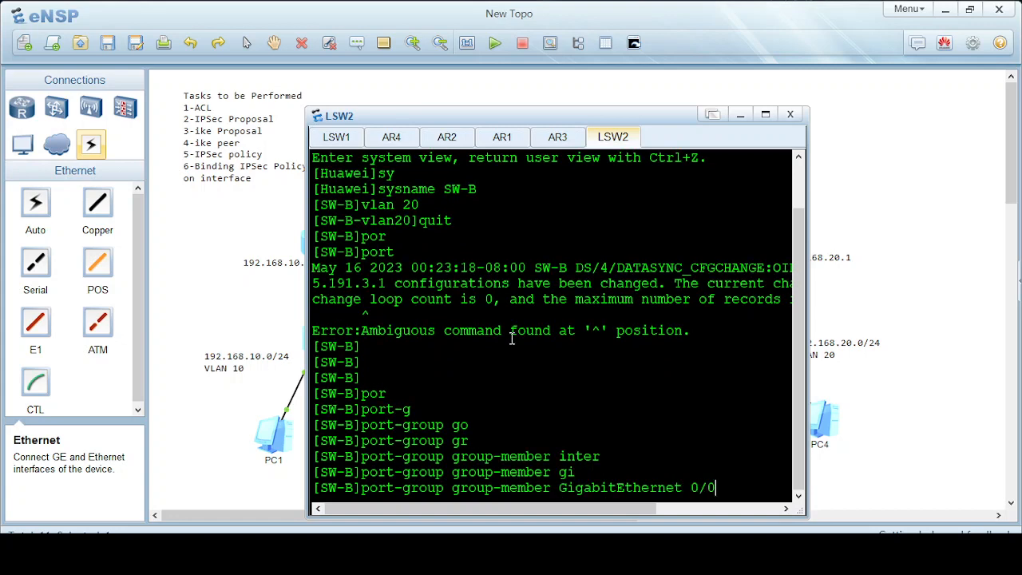
text(/)
text(1 to gi)
key(Tab)
text(0/0/)
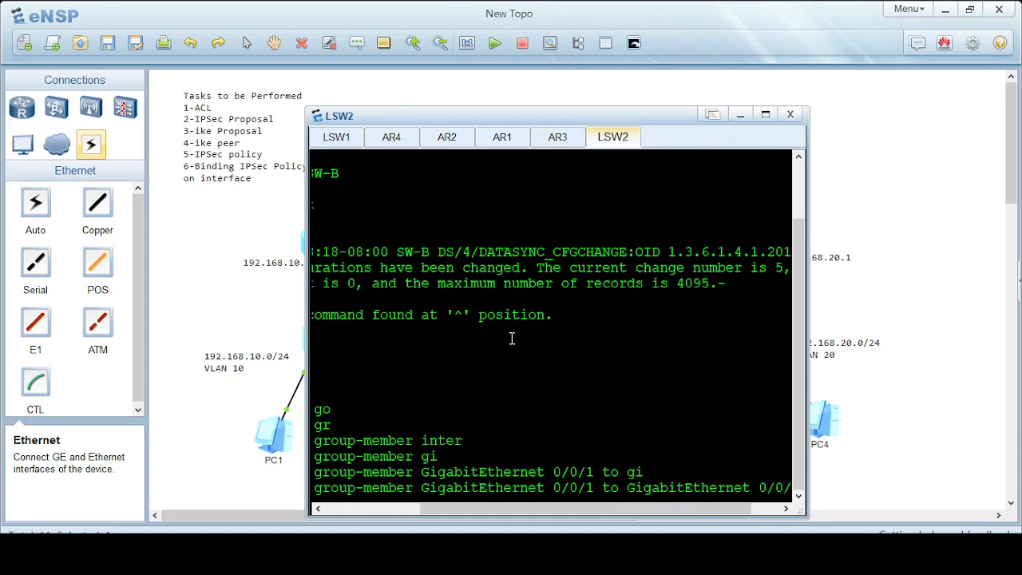
text(2)
key(Return)
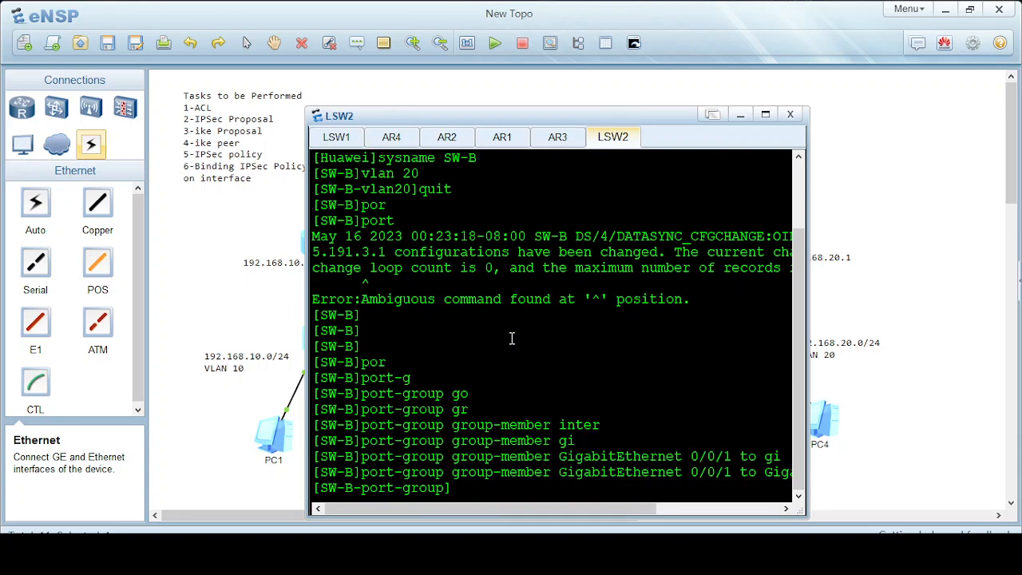
key(Return)
key(Return)
key(Return)
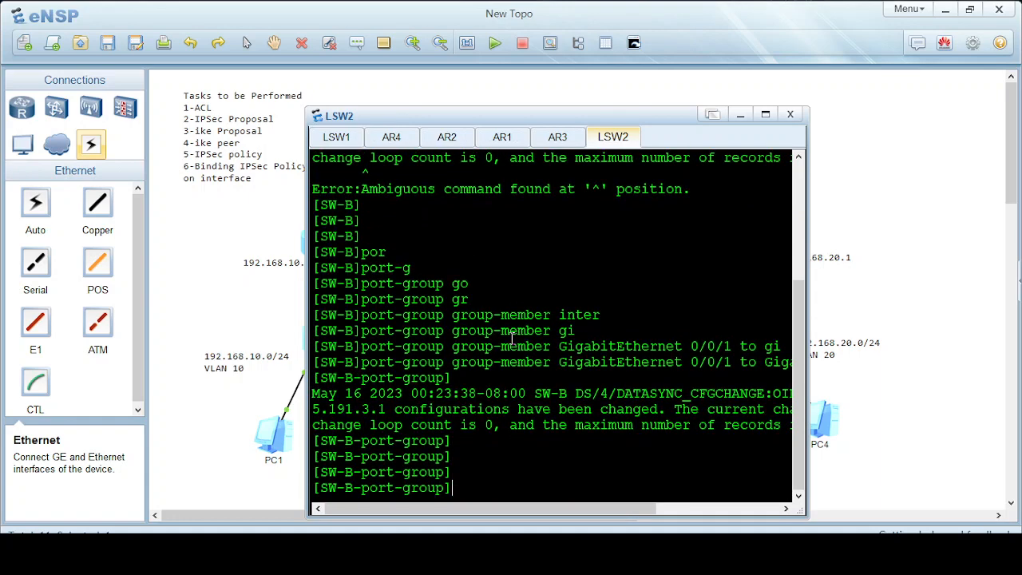
Make the grouped ports access ports with default VLAN 20.
text(por)
key(Tab)
text(li)
key(Tab)
text(t)
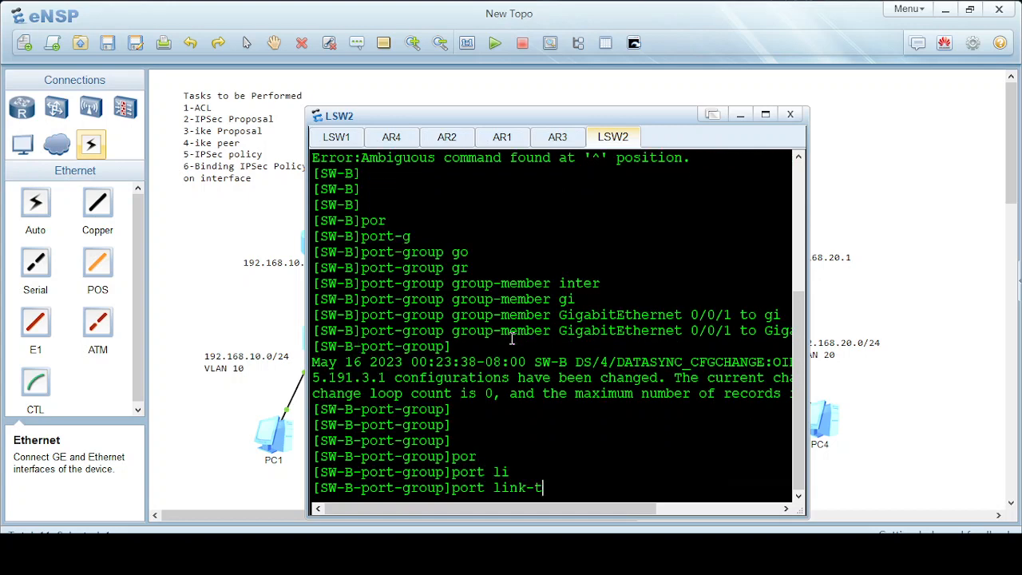
key(Tab)
text(ac)
key(Tab)
key(Return)
text(or)
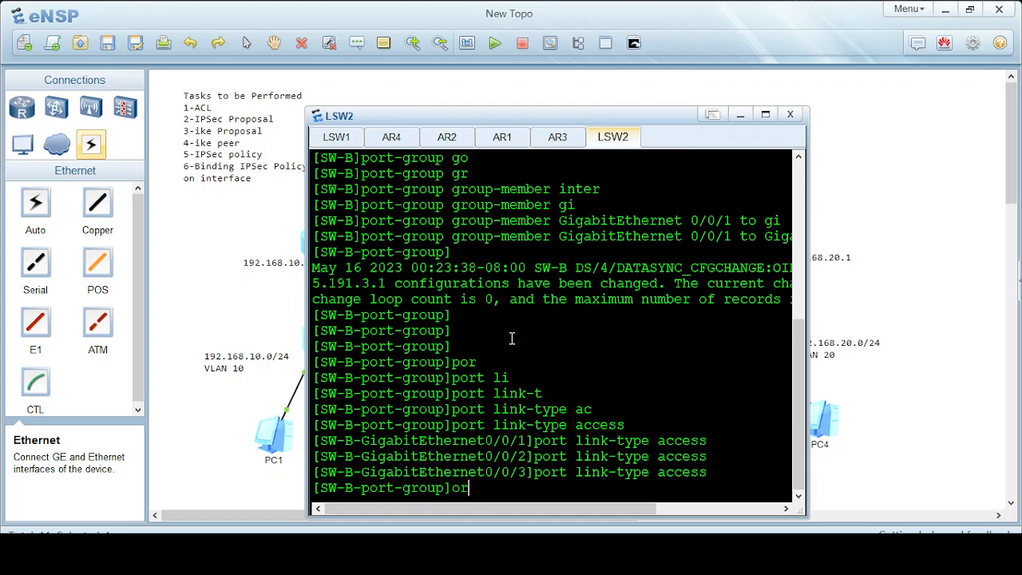
key(Return)
text(po)
key(Tab)
text(de)
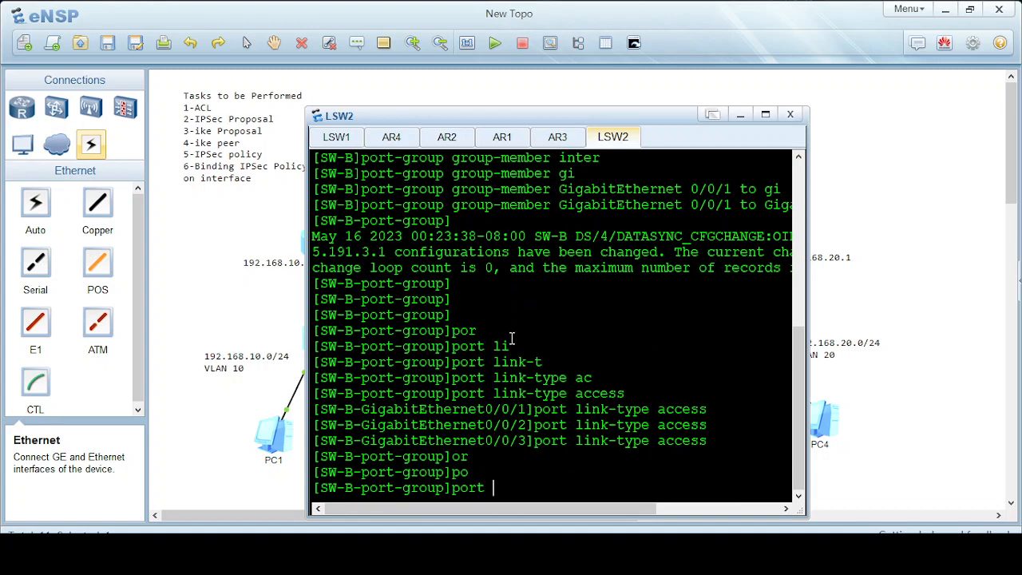
key(Tab)
text(v)
key(Tab)
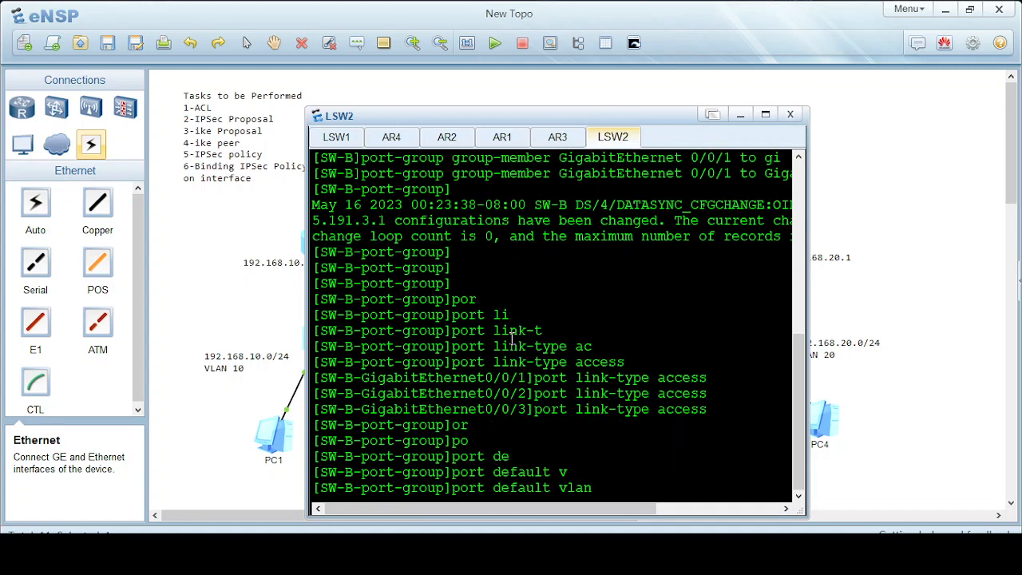
text(20)
key(Return)
text(quit)
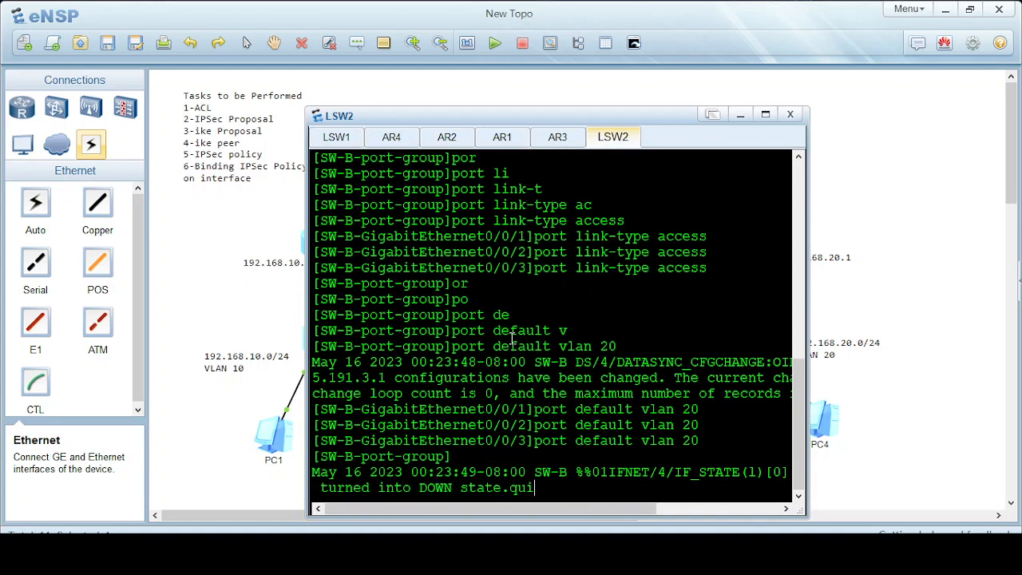
key(Return)
Save the SW-B configuration, confirming with y, and close the console.
text(sav)
key(BackSpace)
key(BackSpace)
key(BackSpace)
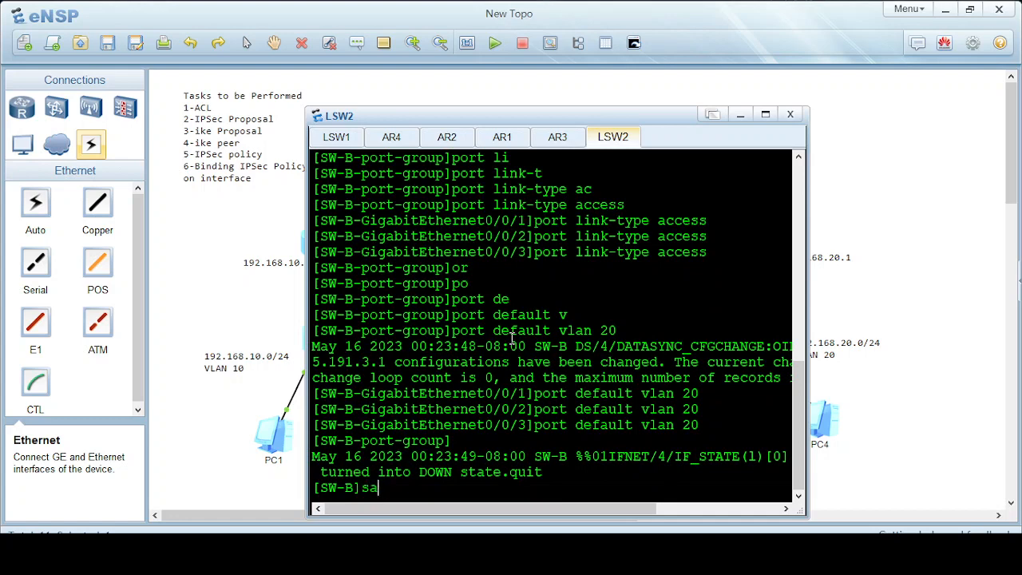
text(quit)
key(Return)
text(sav)
key(Return)
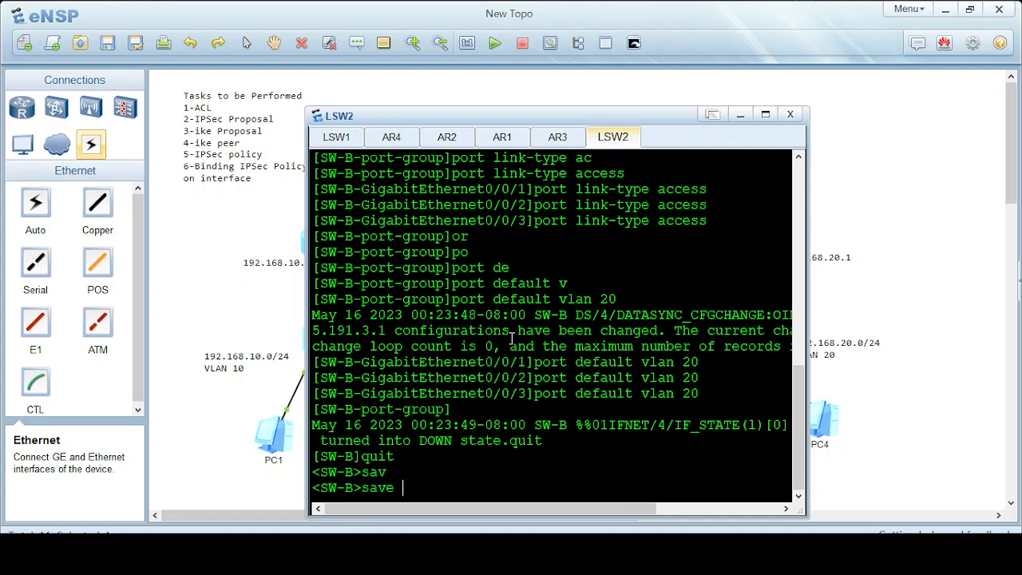
text(save)
key(Return)
text(y)
key(Return)
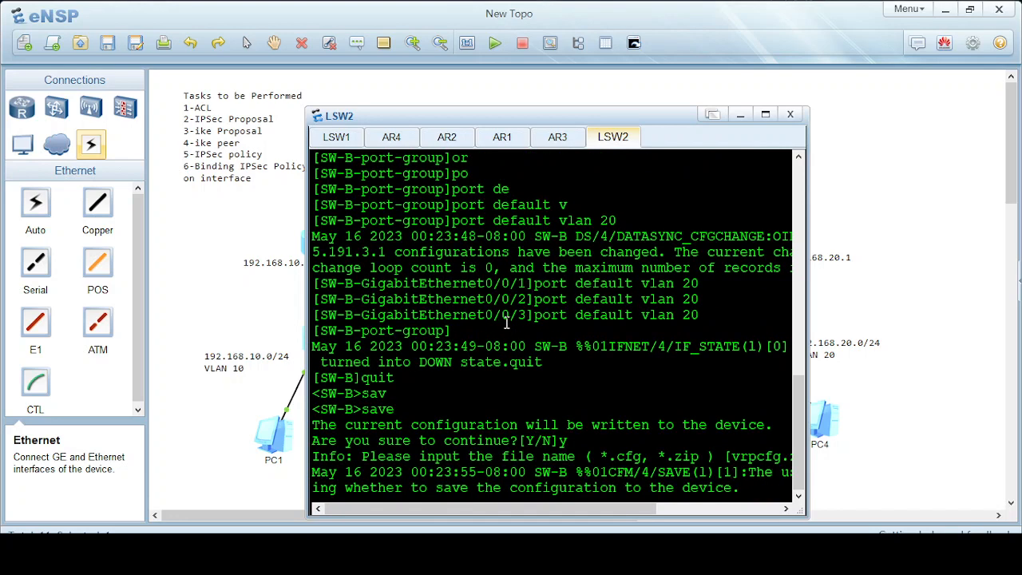
click(740, 115)
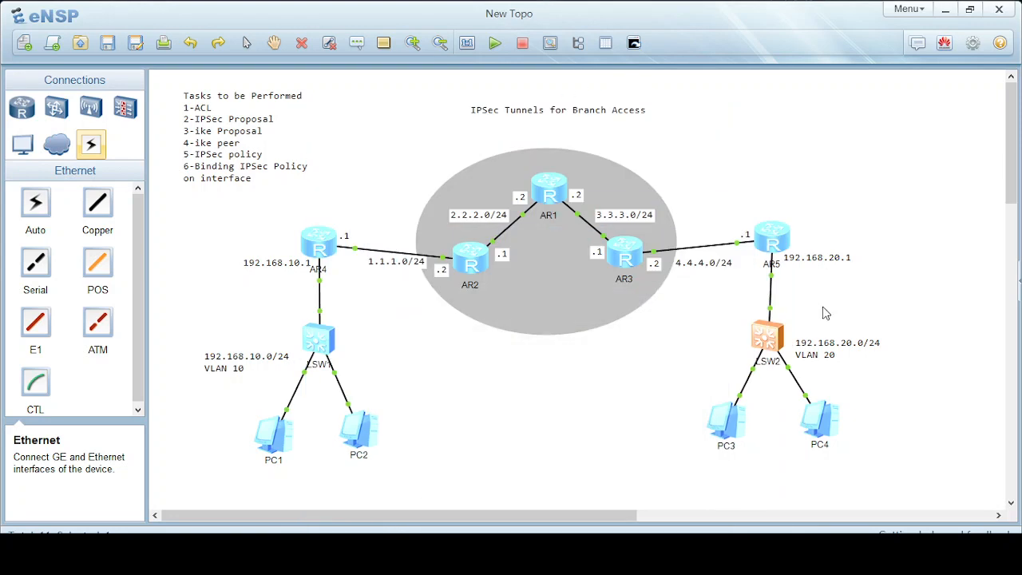
On AR5's console, rename the router to Rtr-B.
double_click(769, 236)
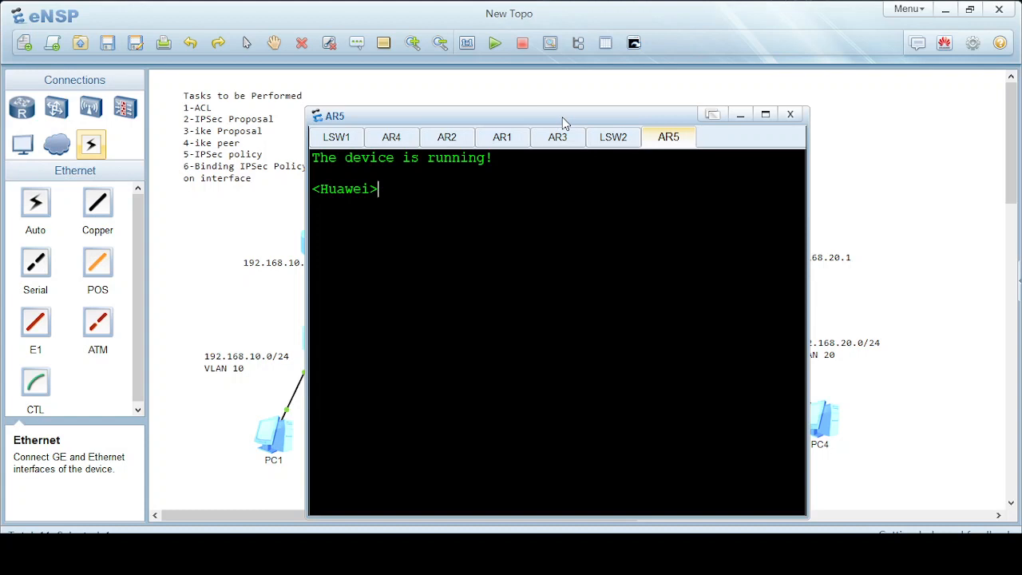
text(sy)
key(Tab)
key(Return)
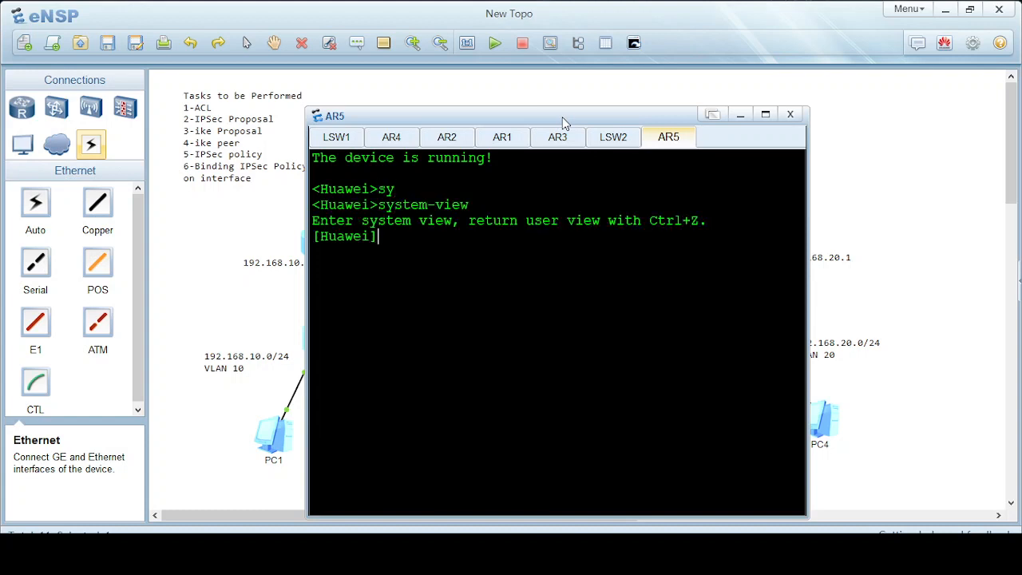
text(sy)
key(Tab)
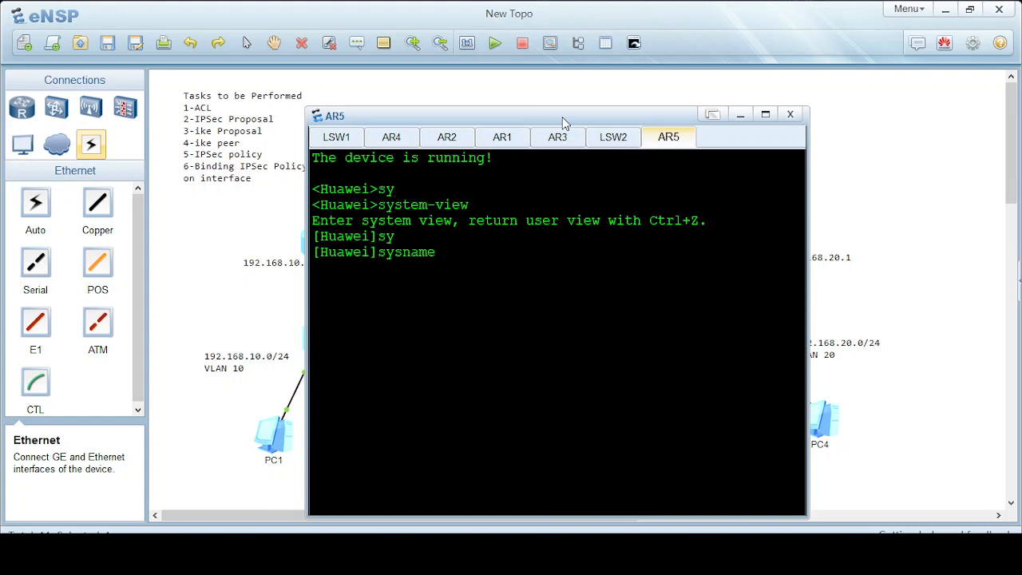
text(Rtr-B)
key(Return)
key(Return)
key(Return)
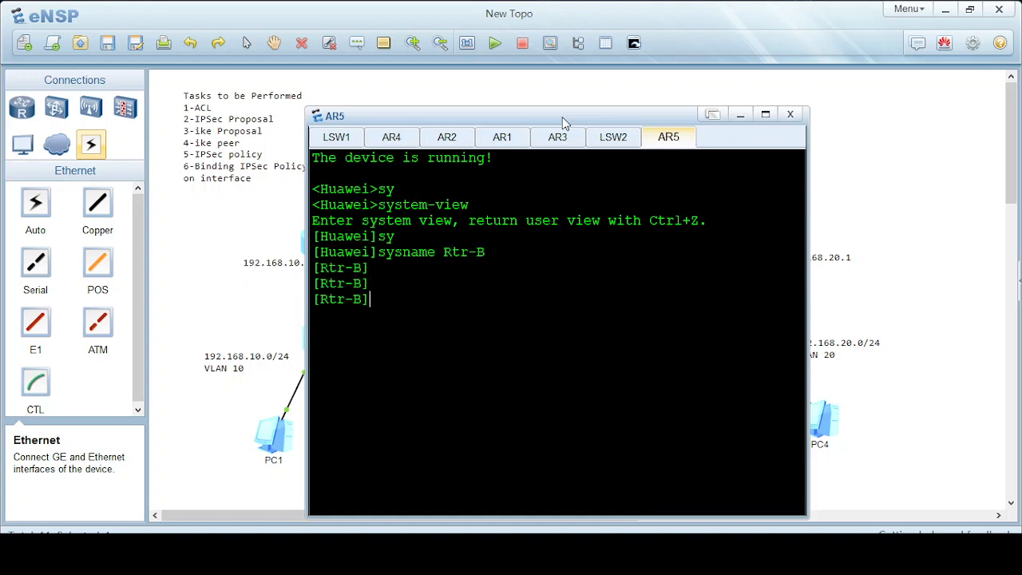
drag(562, 116, 400, 100)
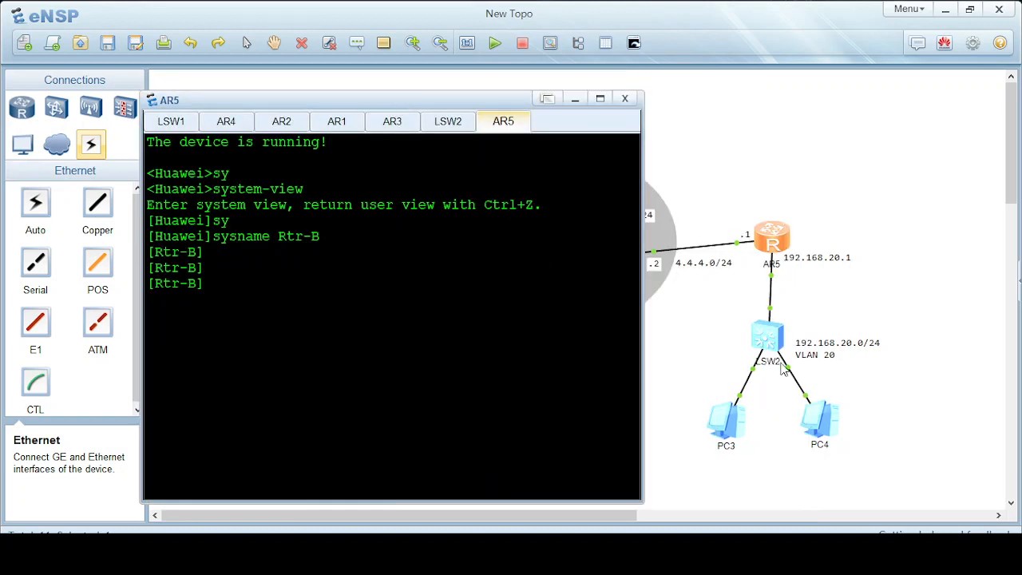
mouse_move(772, 284)
Assign GigabitEthernet0/0/1 the address 192.168.20.1/24.
text(inter)
key(Tab)
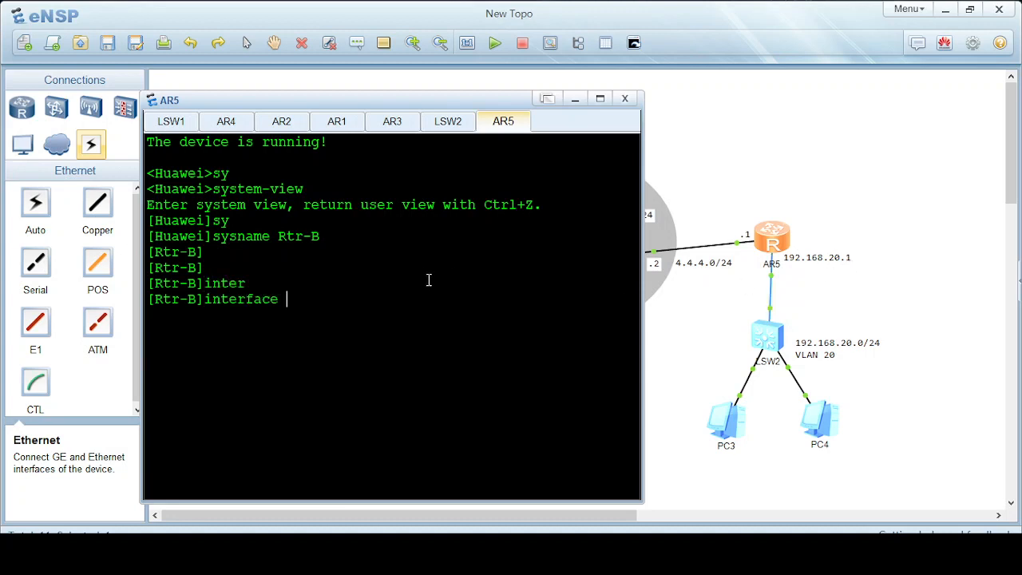
text(gi)
key(Tab)
text(0/0/1)
key(Return)
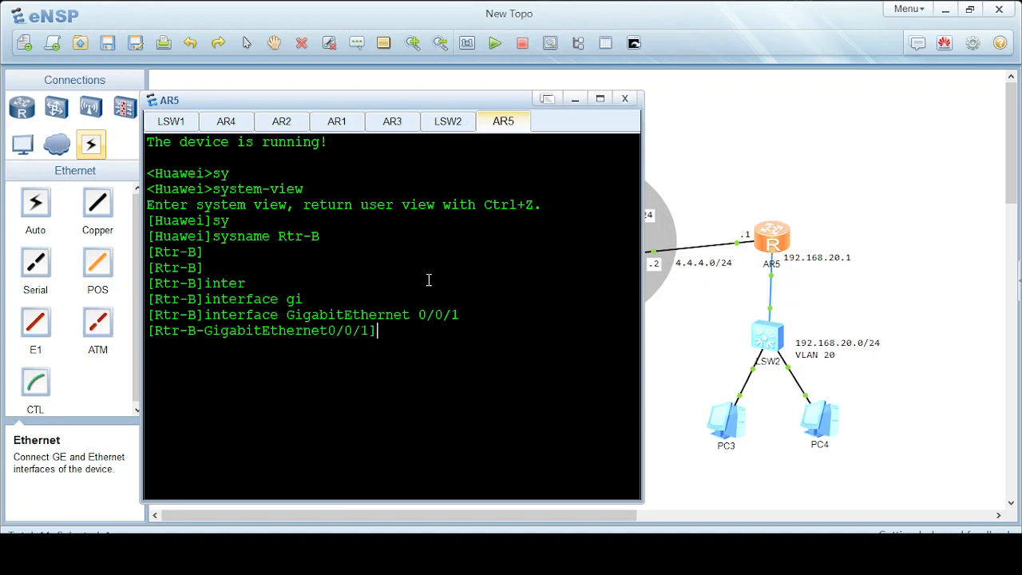
text(ip ad)
key(Tab)
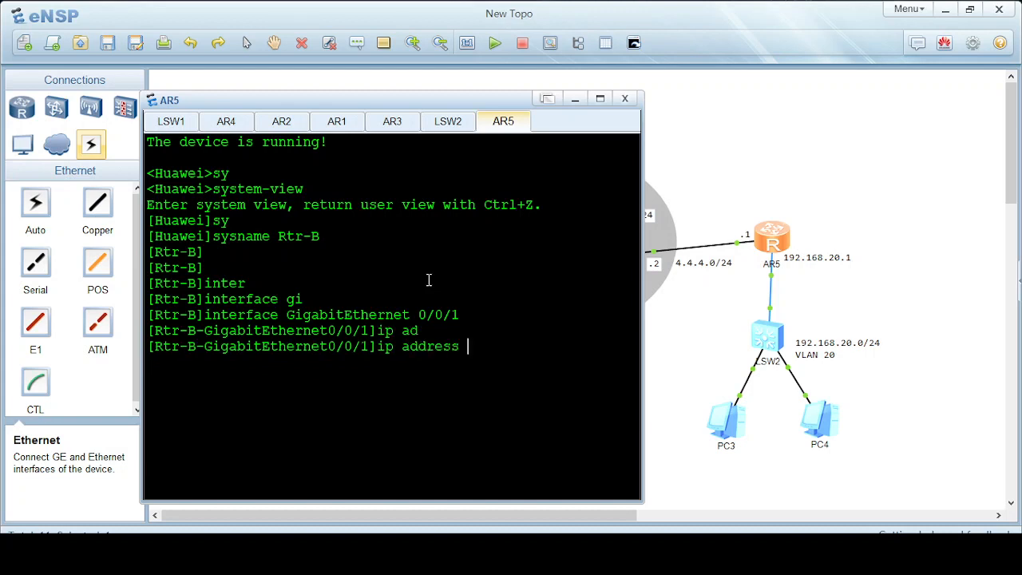
text(192.168.20.1)
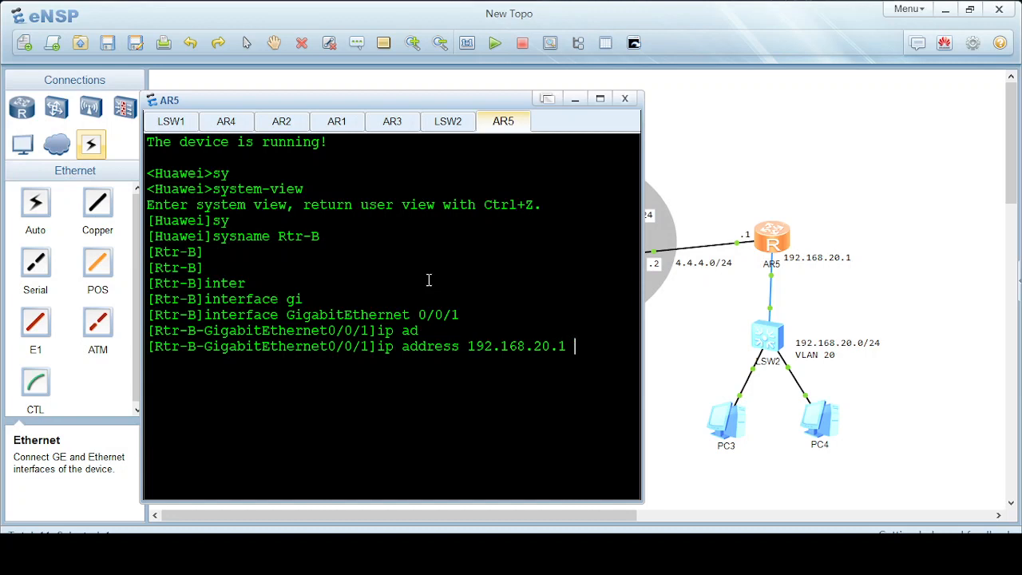
text( 24)
key(Return)
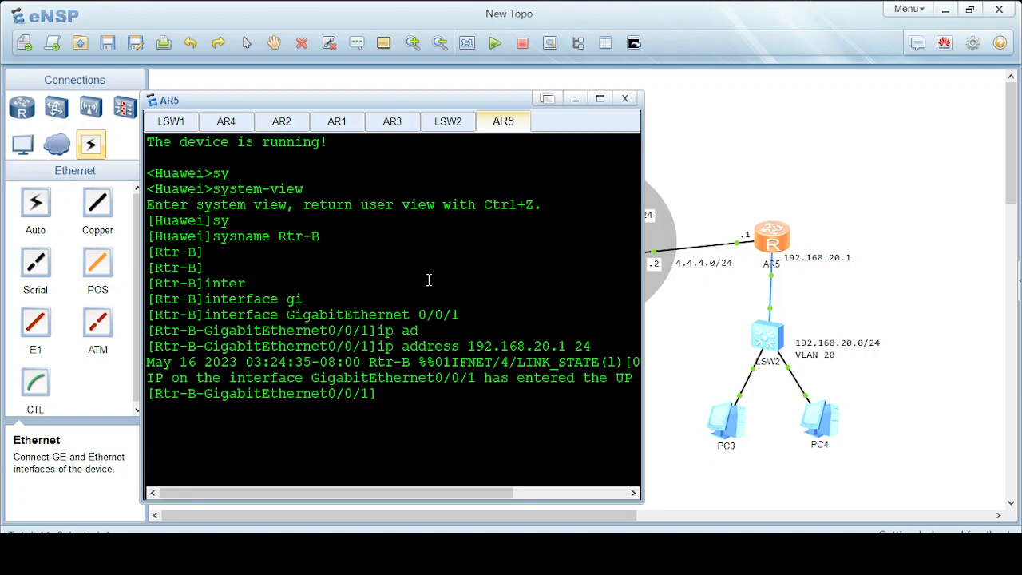
text(quit)
key(Return)
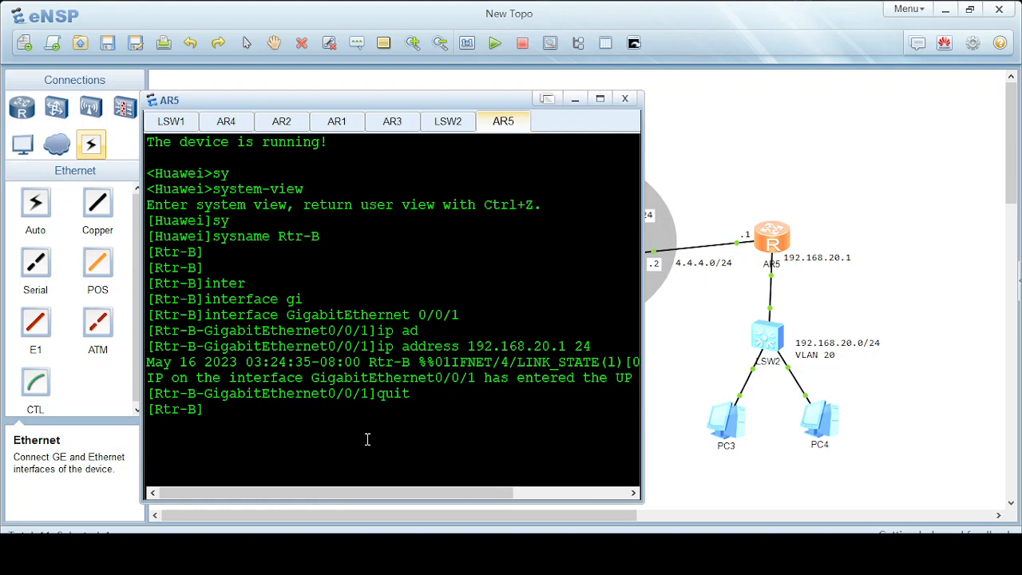
Assign GigabitEthernet0/0/0 the address 4.4.4.1/24 and close the console.
text(inter)
key(Tab)
text(g)
key(Tab)
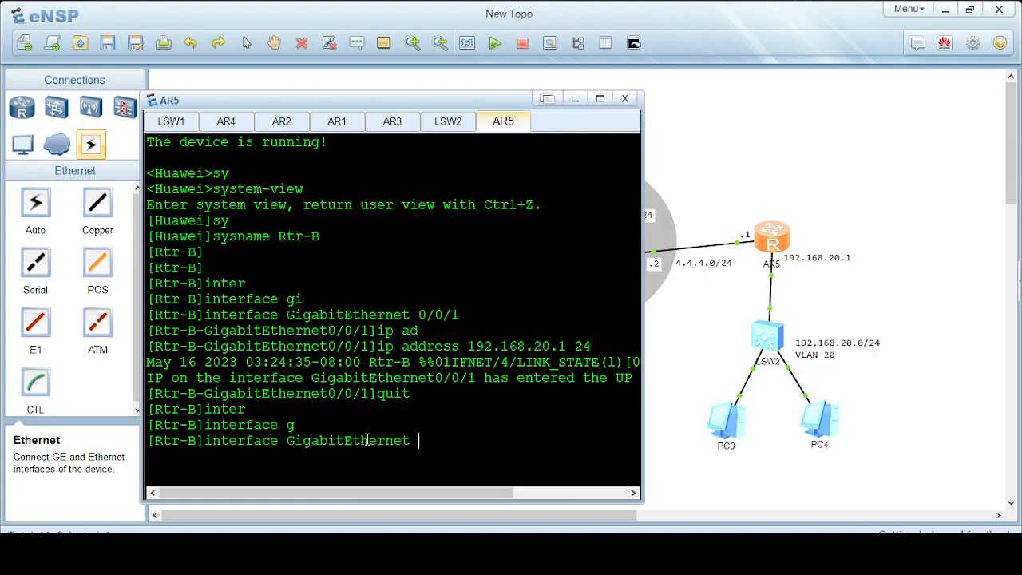
text(0/0/0)
key(Return)
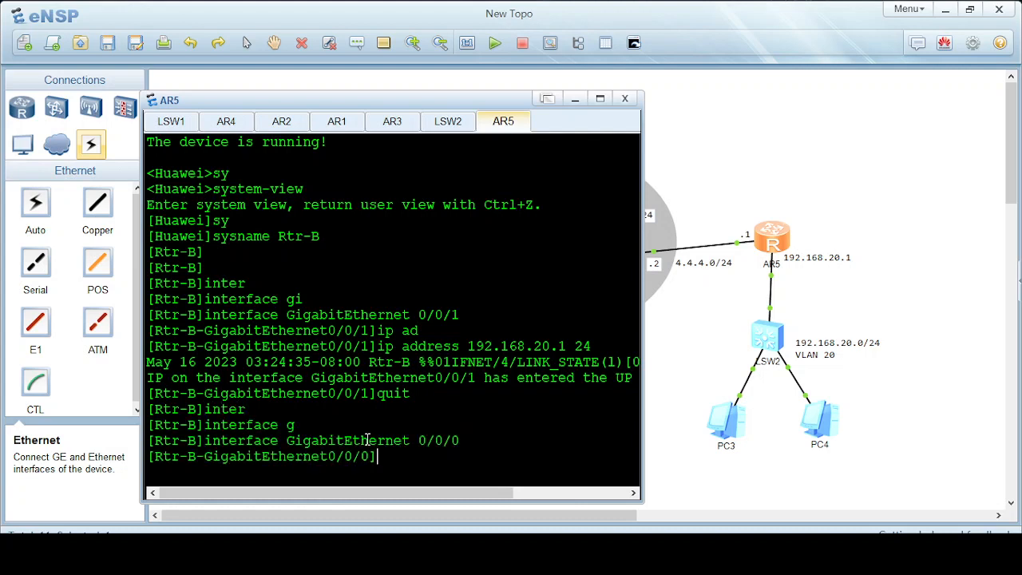
text(ip ad)
key(Tab)
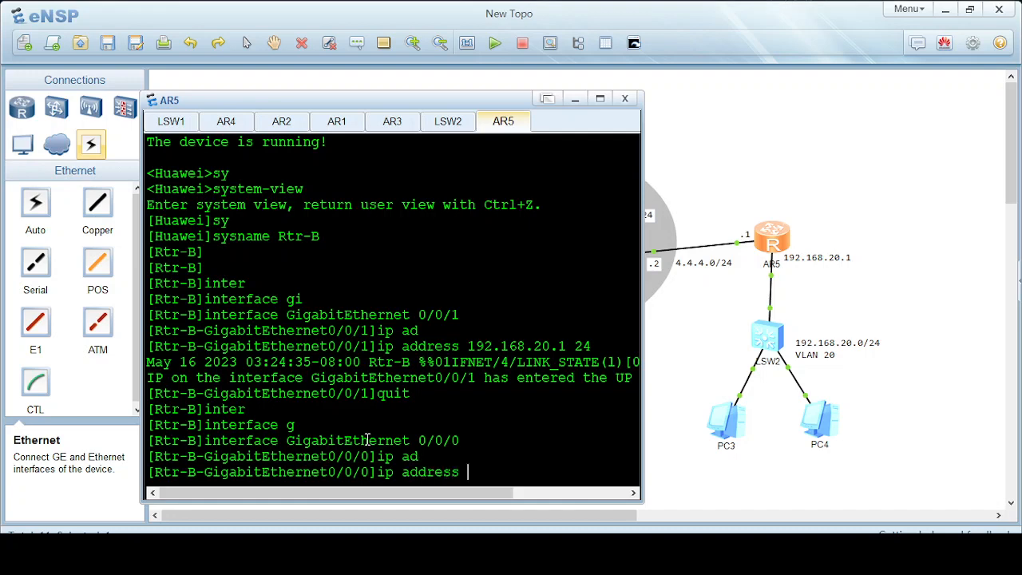
text(4.4.4.1 24)
key(Return)
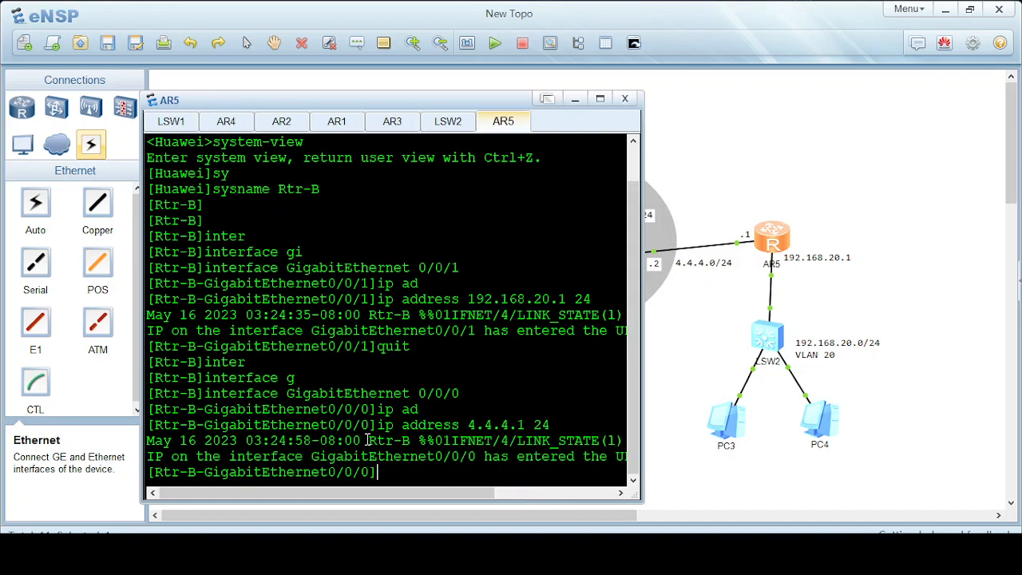
text(quit)
key(Return)
key(Return)
key(Return)
key(Return)
key(Return)
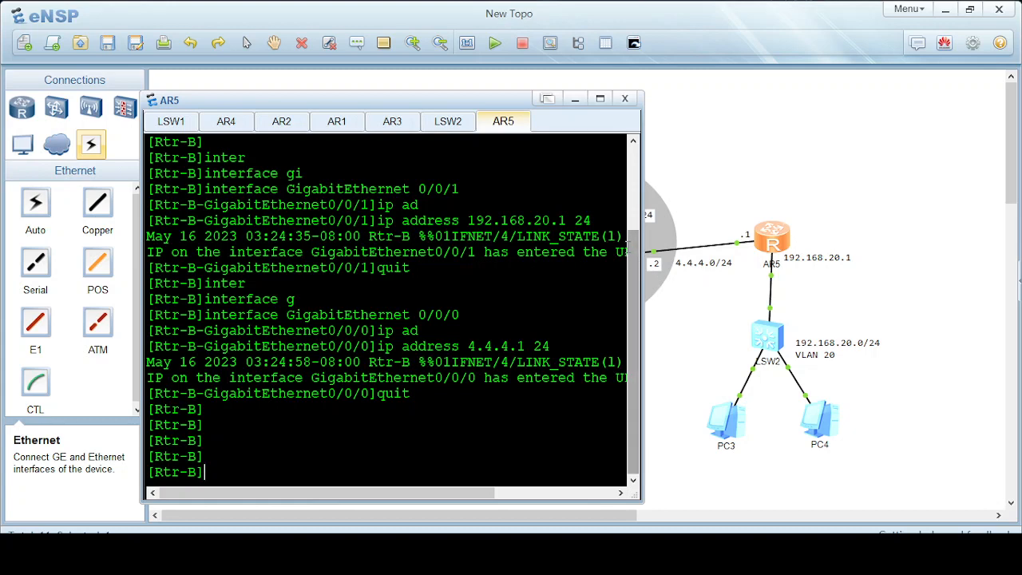
click(575, 98)
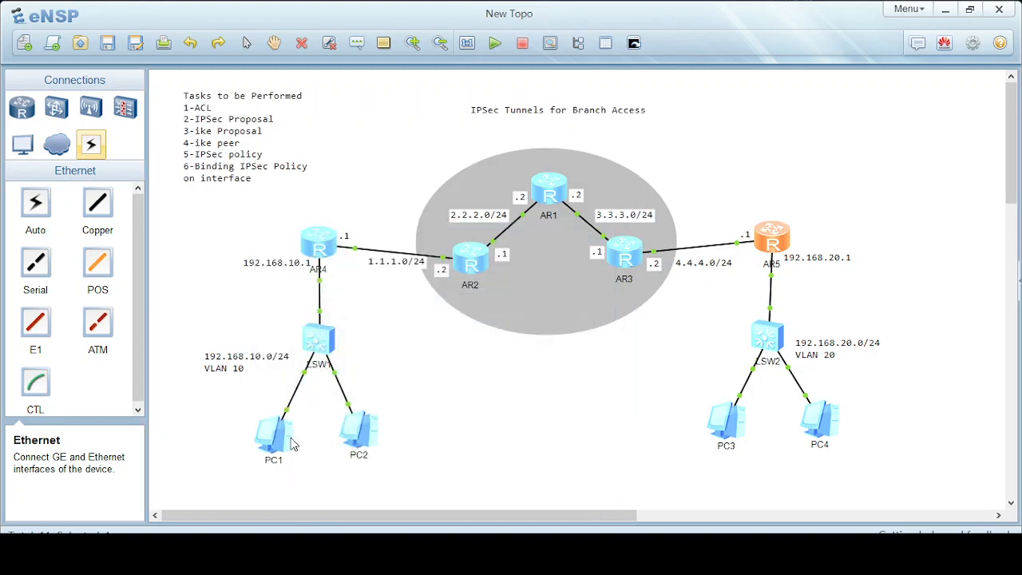
Give PC1 static IP 192.168.10.100 with mask 255.255.255.0 and apply.
double_click(279, 438)
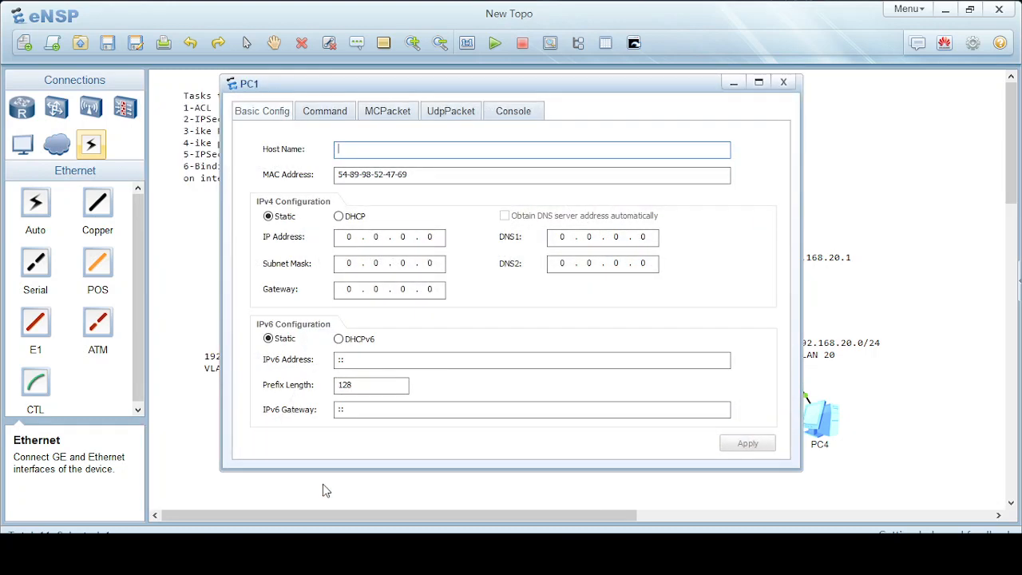
click(352, 237)
text(192.168.10.100)
key(Tab)
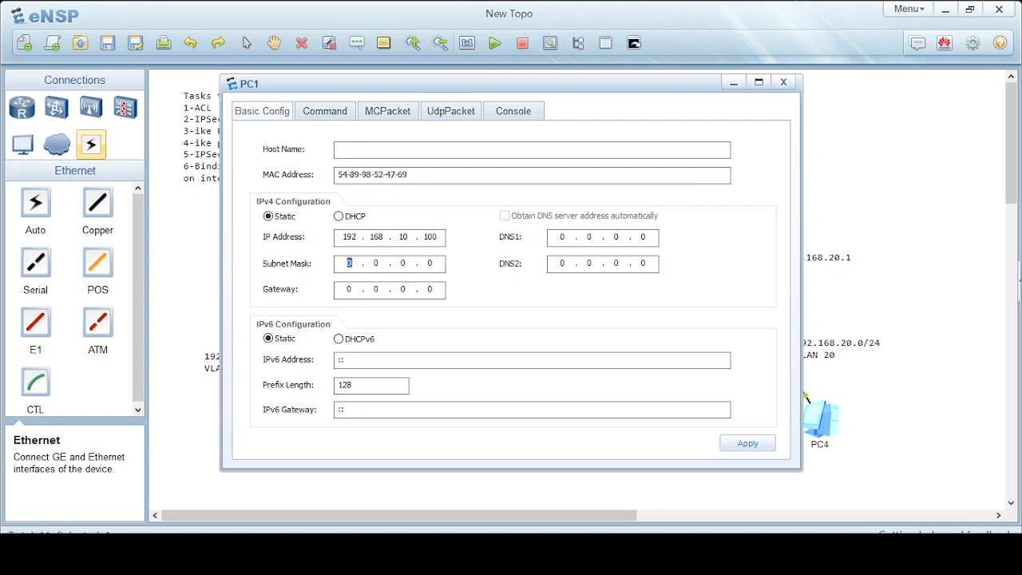
text(255 . 255 . 255)
key(Tab)
text(192 . 168 . 10 .)
click(750, 445)
click(783, 82)
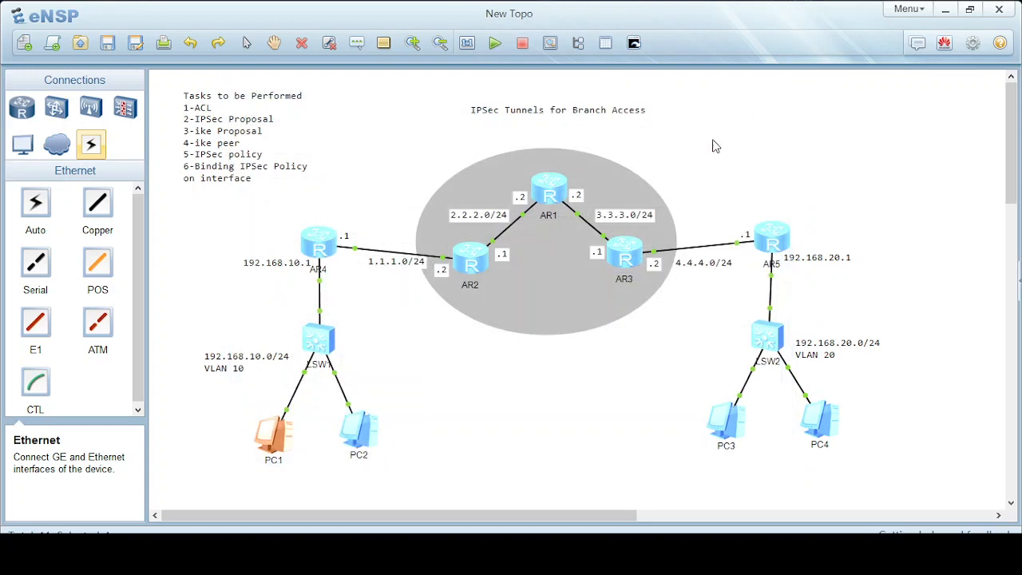
Give PC2 static IP 192.168.10.101/24 with gateway 192.168.10.1 and apply.
double_click(359, 435)
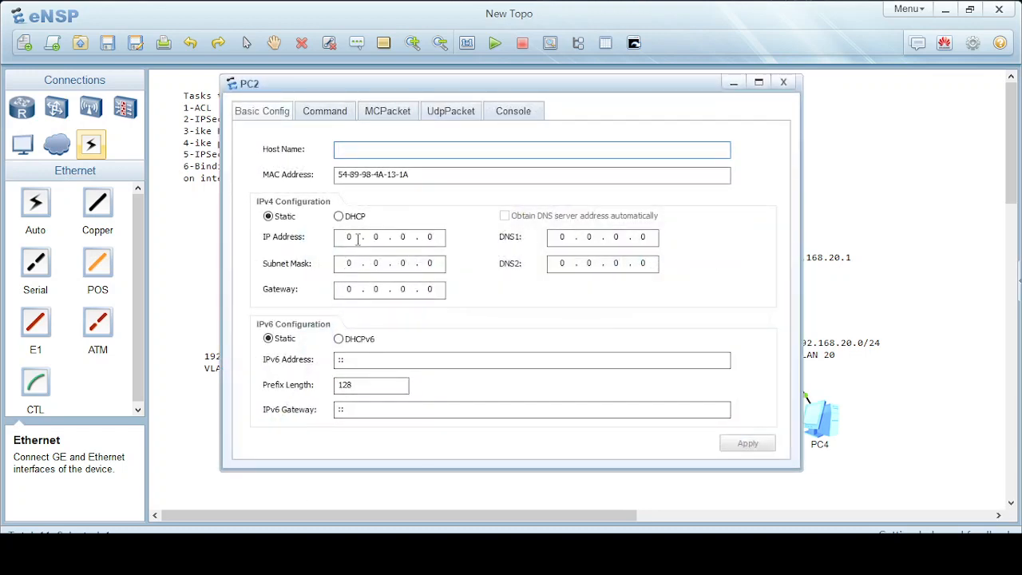
click(357, 240)
text(19216810.)
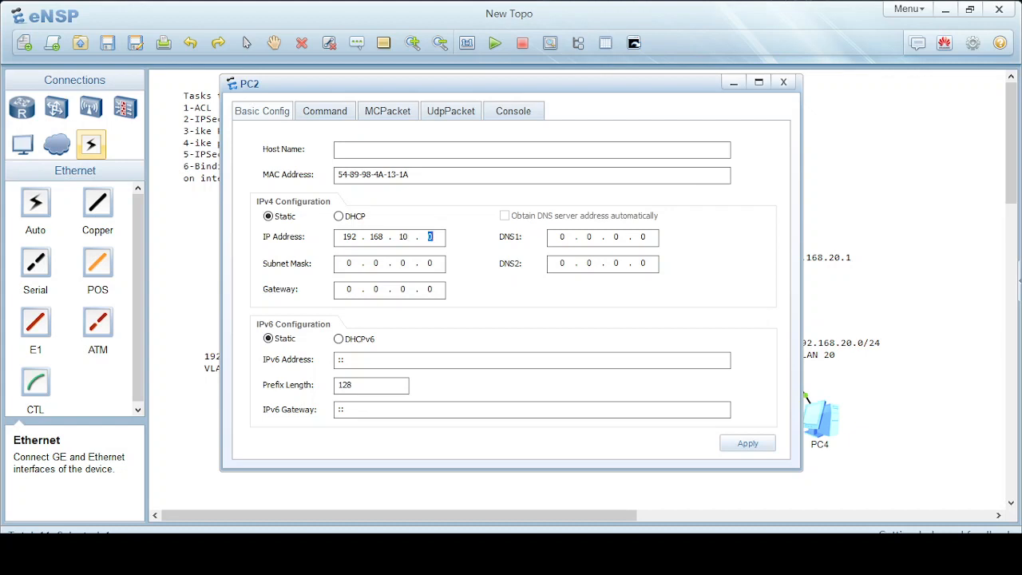
text(101255255255)
key(Tab)
text(192 . 168 . 10 )
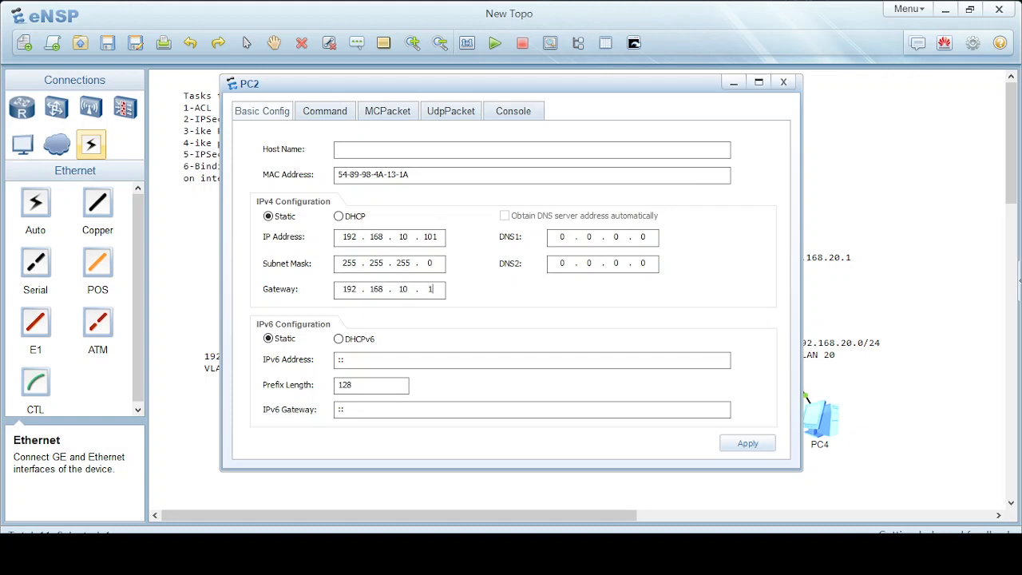
text(. 1)
scroll(264, 232, down, 1)
click(746, 443)
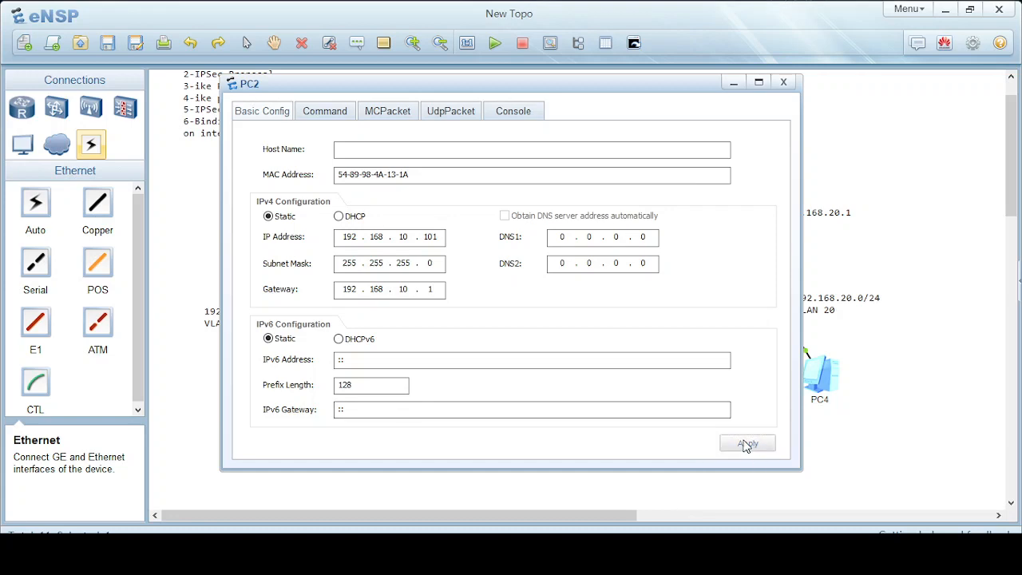
click(783, 82)
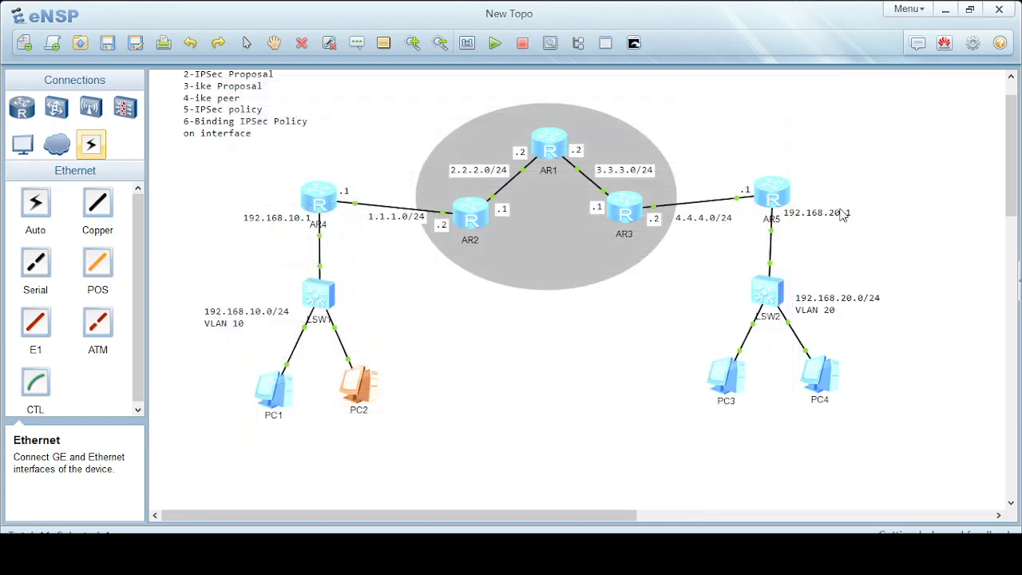
Give PC3 static IP 192.168.20.100/24 with gateway 192.168.20.1 and apply.
scroll(870, 325, up, 1)
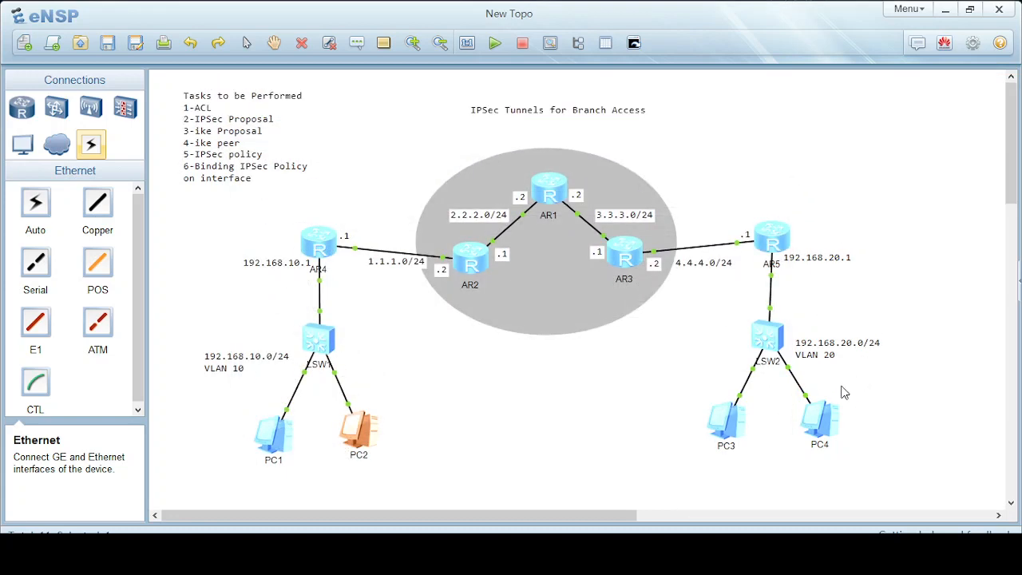
double_click(728, 420)
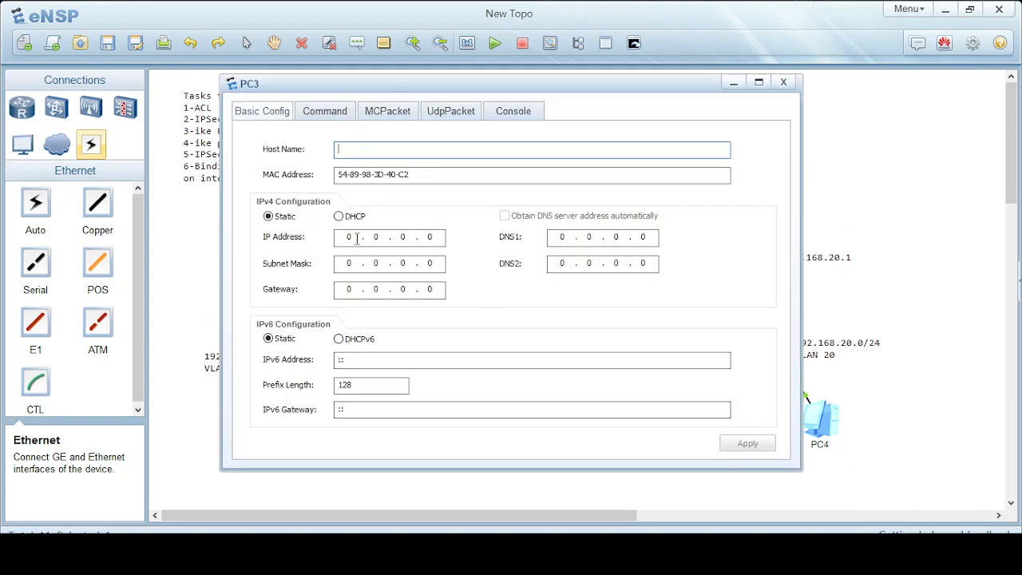
click(357, 239)
text(192.)
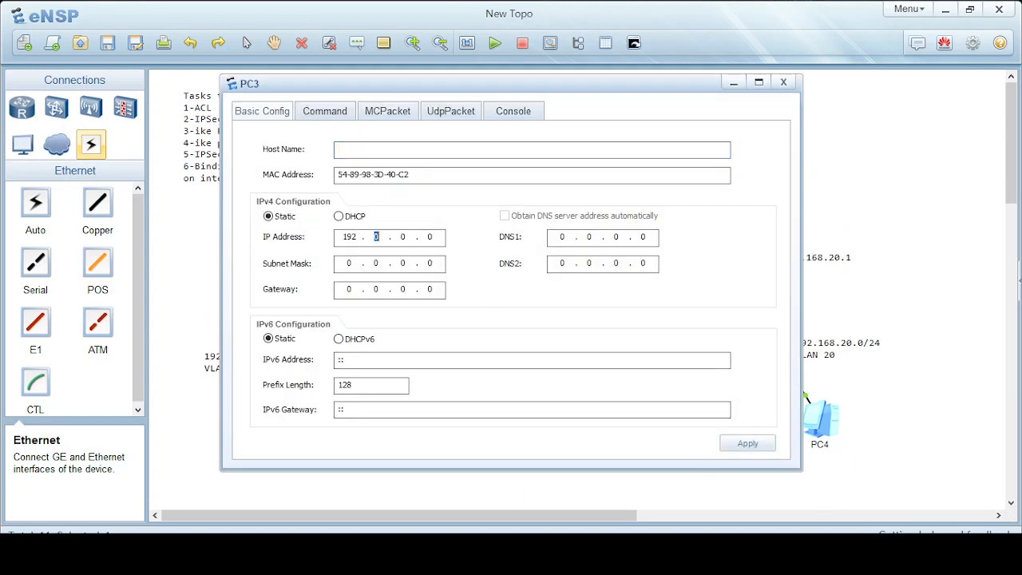
text(168.20.100)
key(Tab)
text(255.255.255)
key(Tab)
text(192 . 168 . )
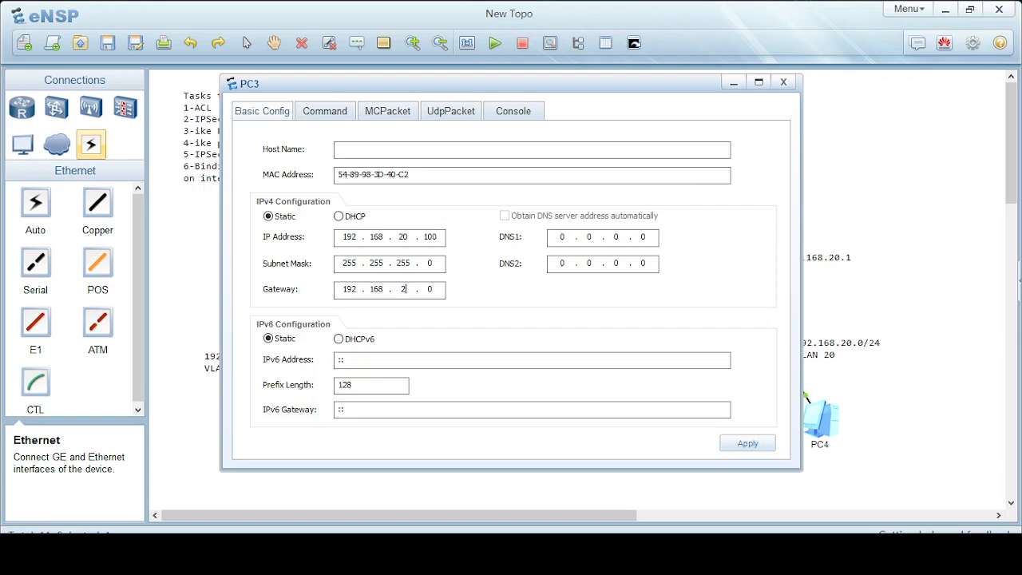
text(20 . 1)
click(742, 443)
click(783, 82)
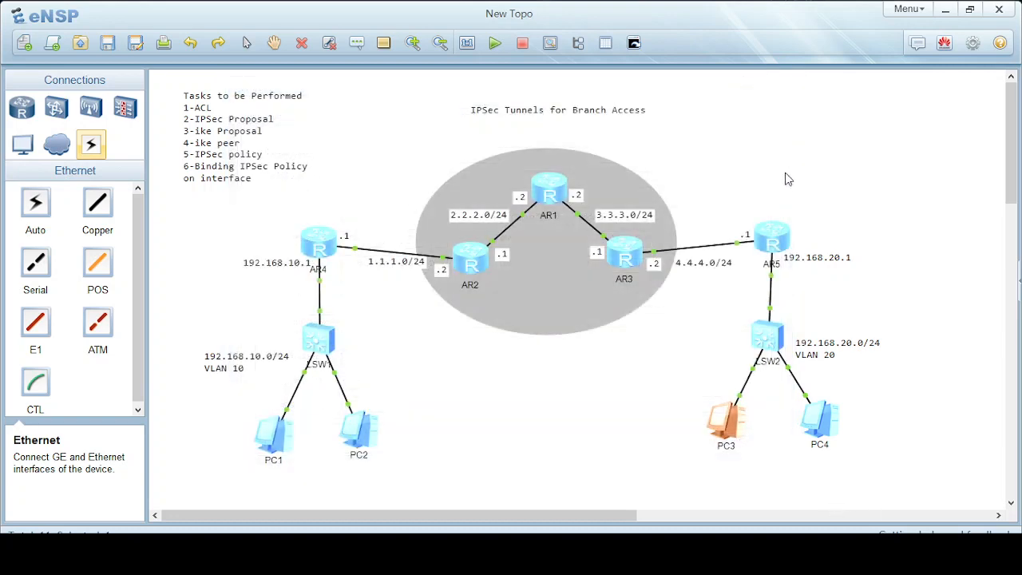
Give PC4 static IP 192.168.20.101/24 with gateway 192.168.20.1 and apply.
double_click(825, 435)
click(343, 236)
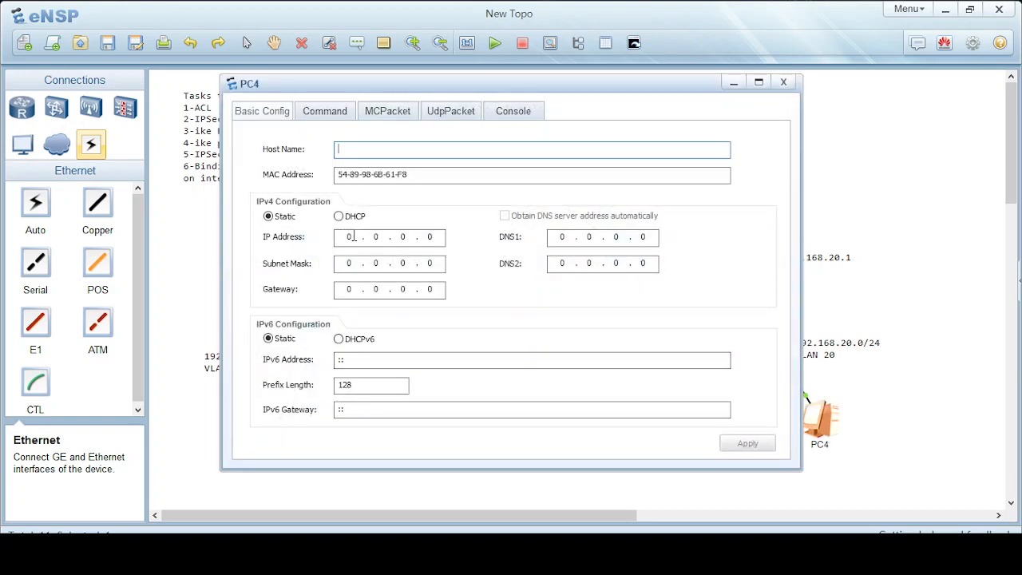
text(192 . 168 . 20 . 101)
key(Tab)
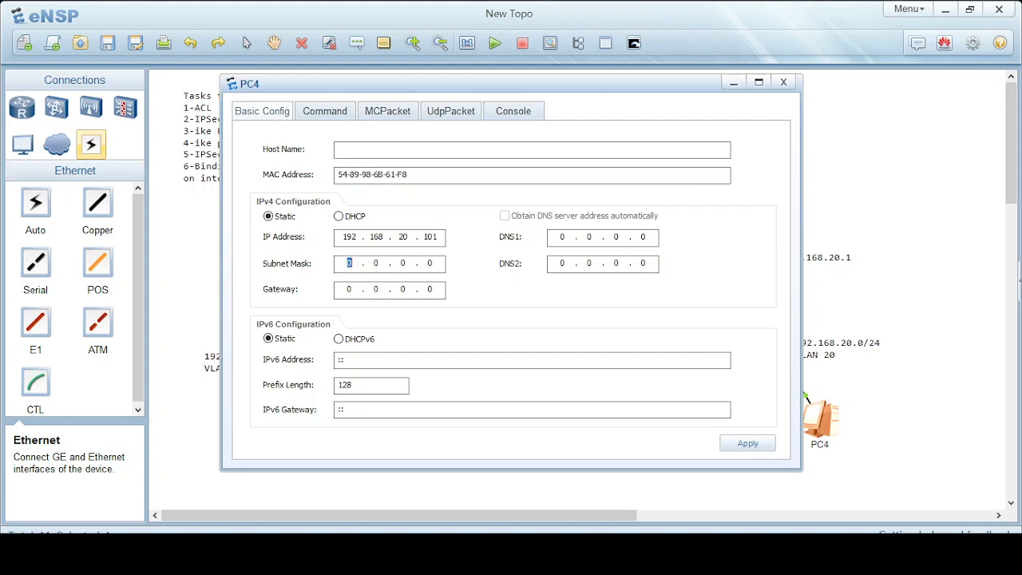
text(255 . 255 . 255)
key(Tab)
text(192 . 168 . 20 . 1)
click(750, 444)
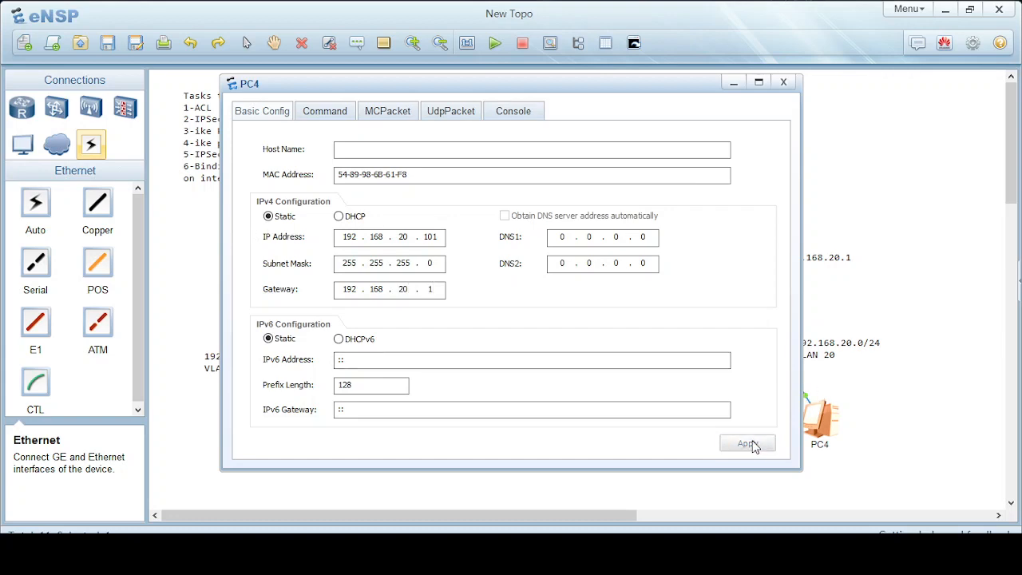
click(783, 82)
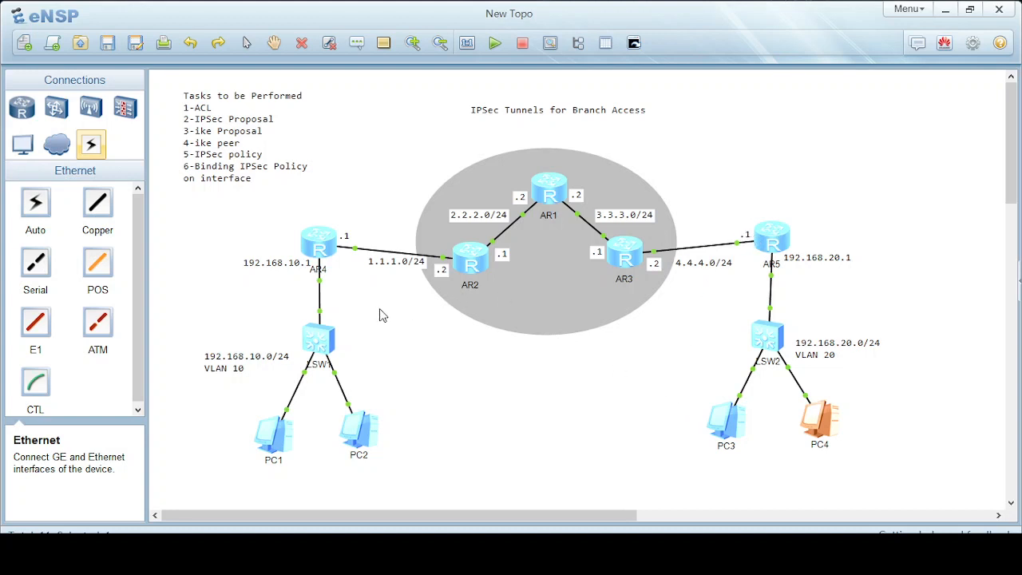
Open Rtr-A's (AR4) console and enter system view.
double_click(327, 253)
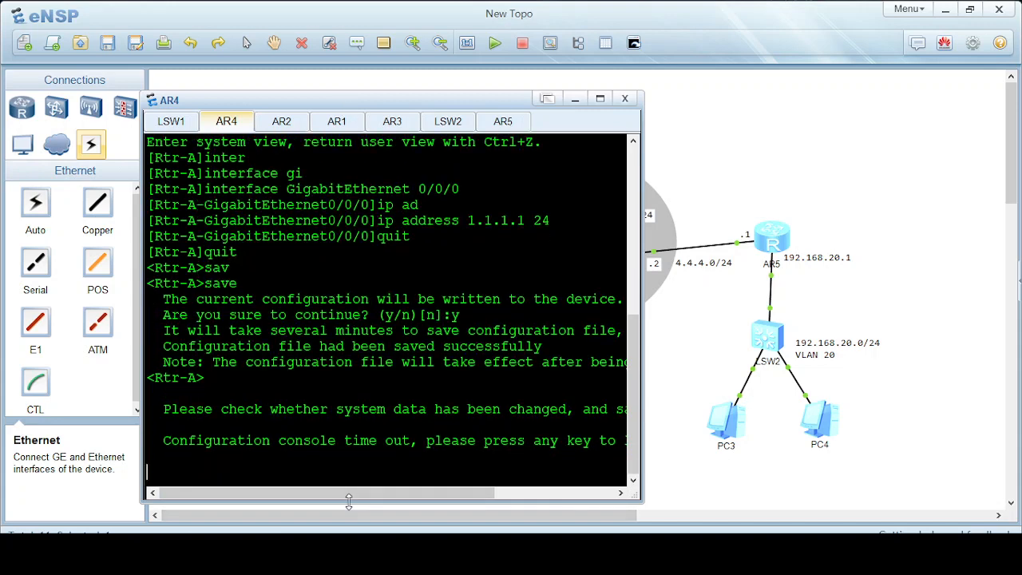
key(Return)
key(Return)
key(Return)
key(Return)
key(Return)
key(Return)
text(sy)
key(Tab)
key(Return)
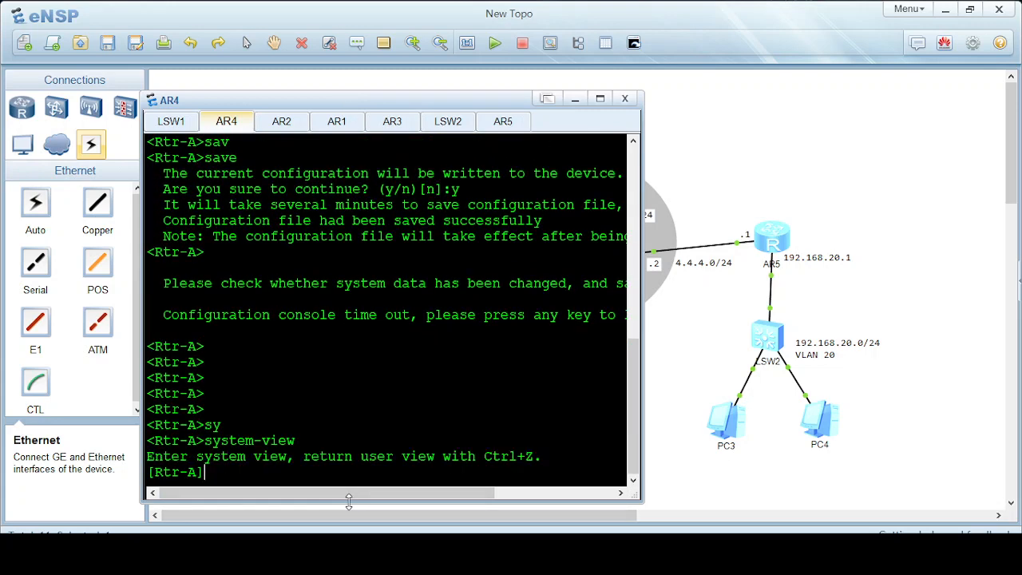
Add a static route to 192.168.20.0/24 via next hop 1.1.1.2.
text(ip rout)
key(Tab)
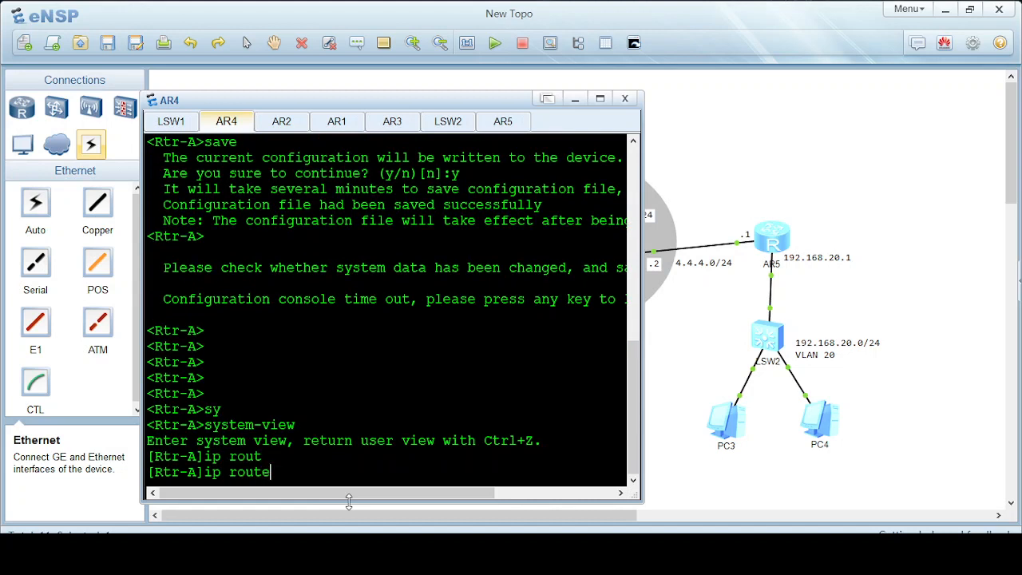
text(-st)
key(Tab)
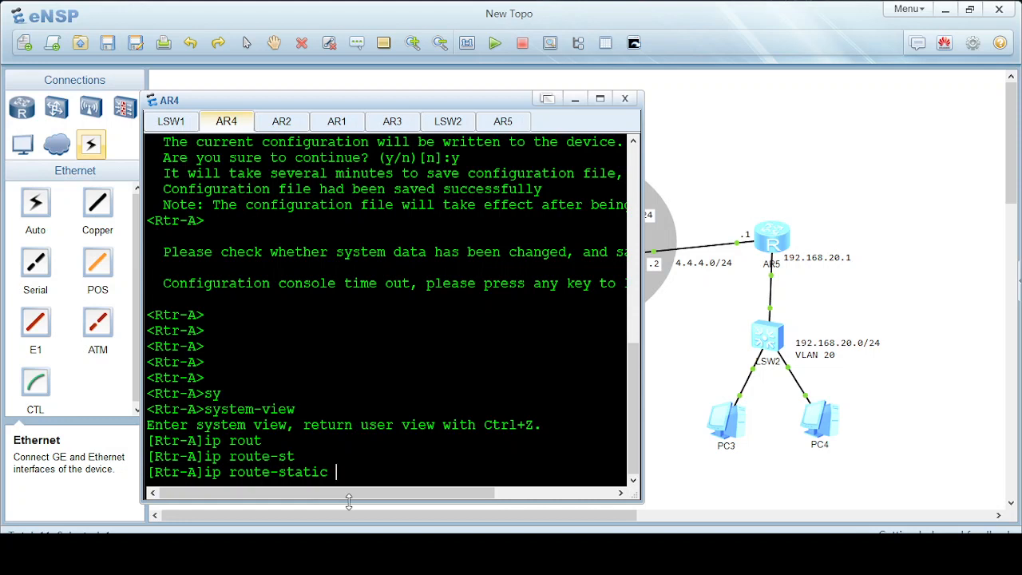
text(192.168.20.0 )
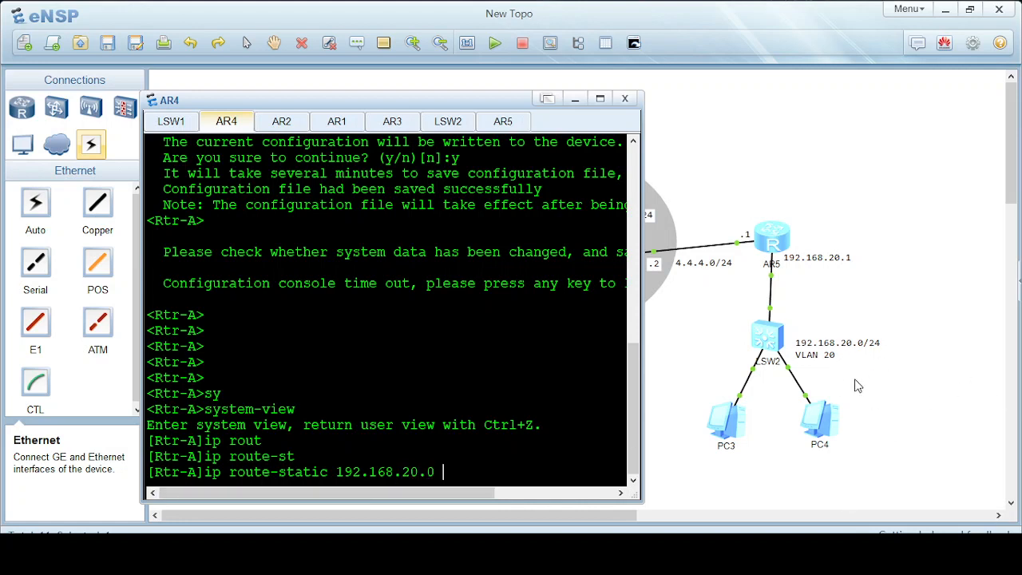
text(255.255.255.0)
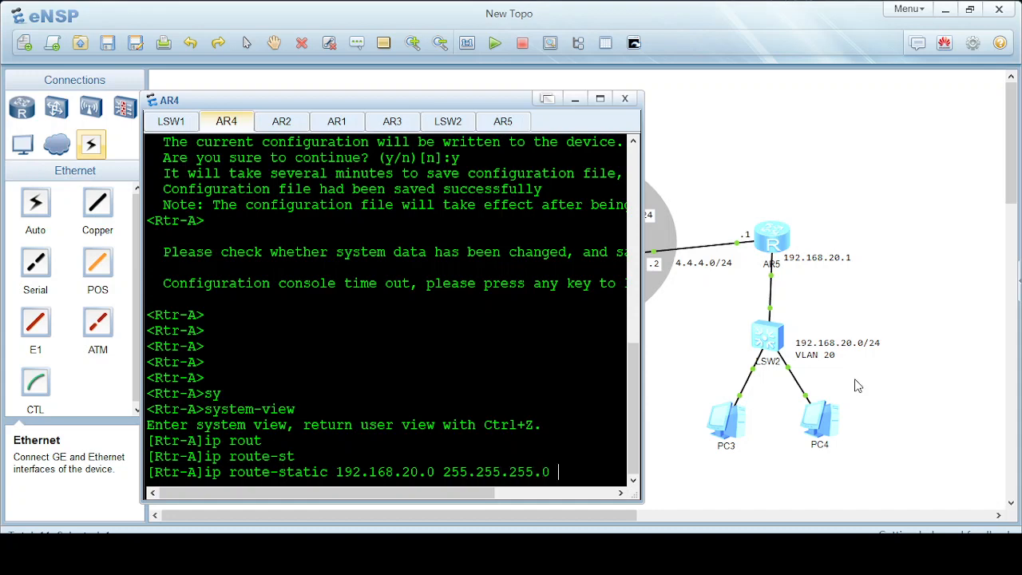
drag(382, 99, 359, 333)
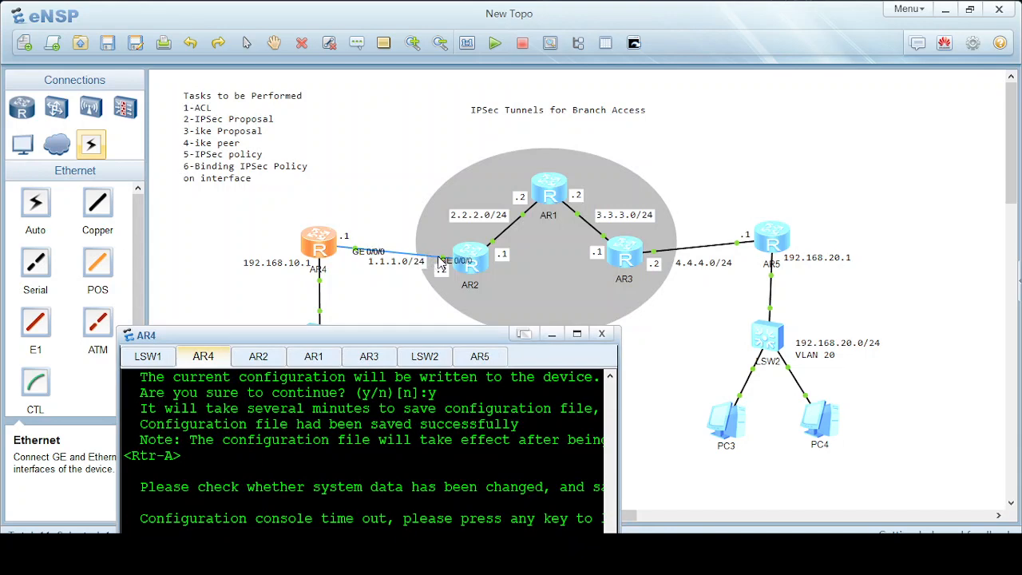
drag(385, 338, 388, 132)
text(1.1.1.2)
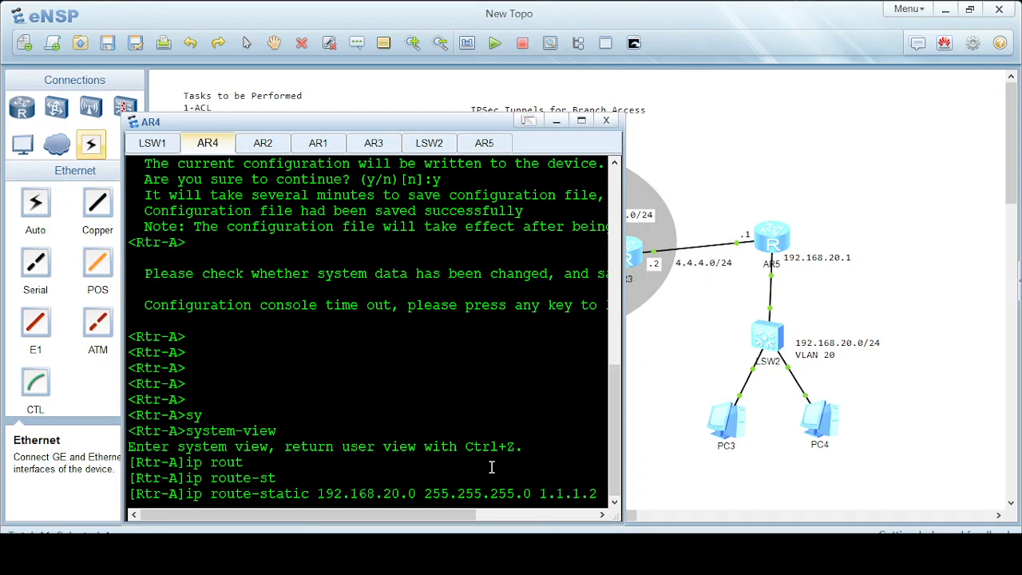
key(Return)
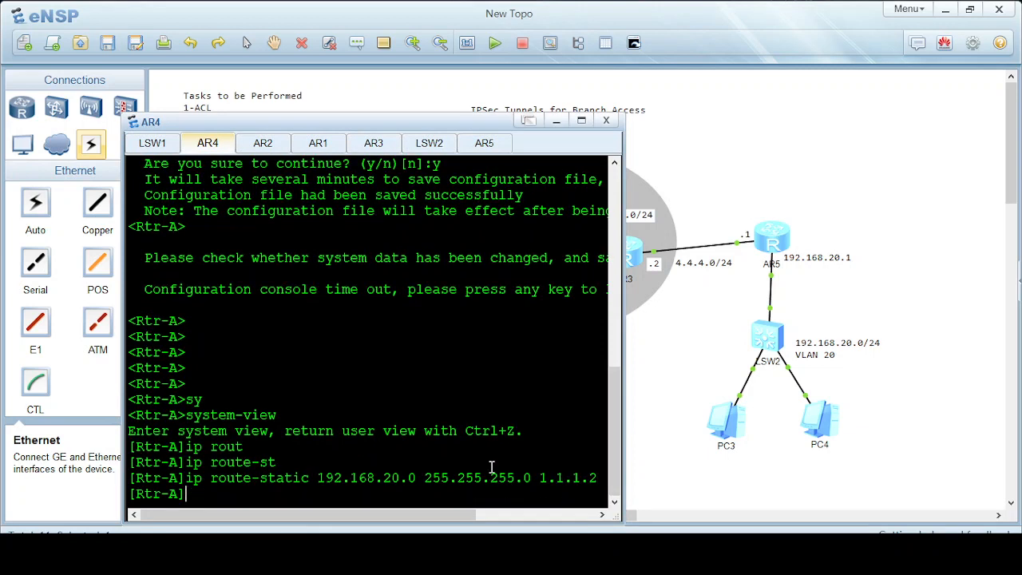
Add a host route to 4.4.4.1/32 via next hop 1.1.1.2.
text(ip rou)
key(Tab)
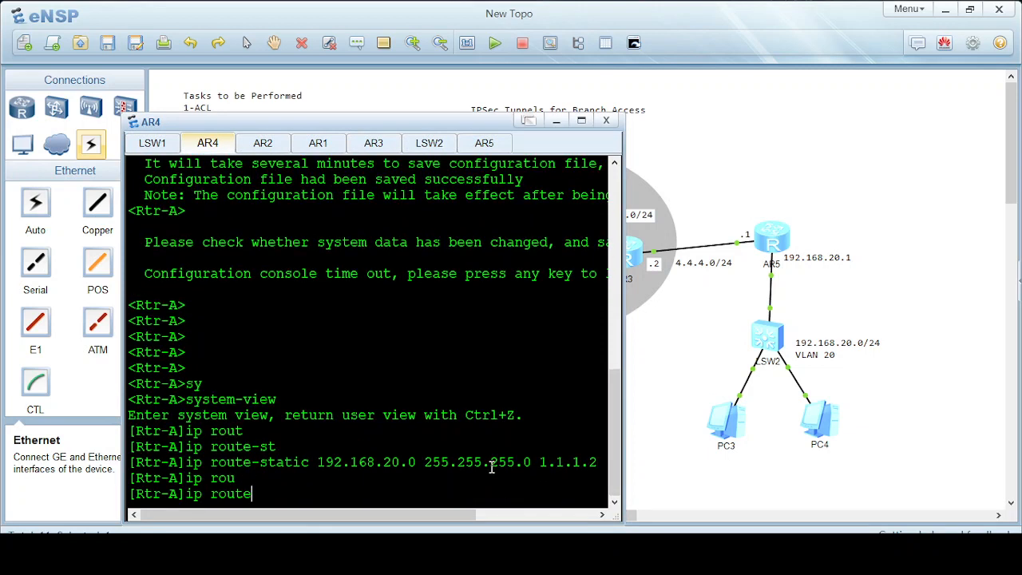
text(-st)
key(Tab)
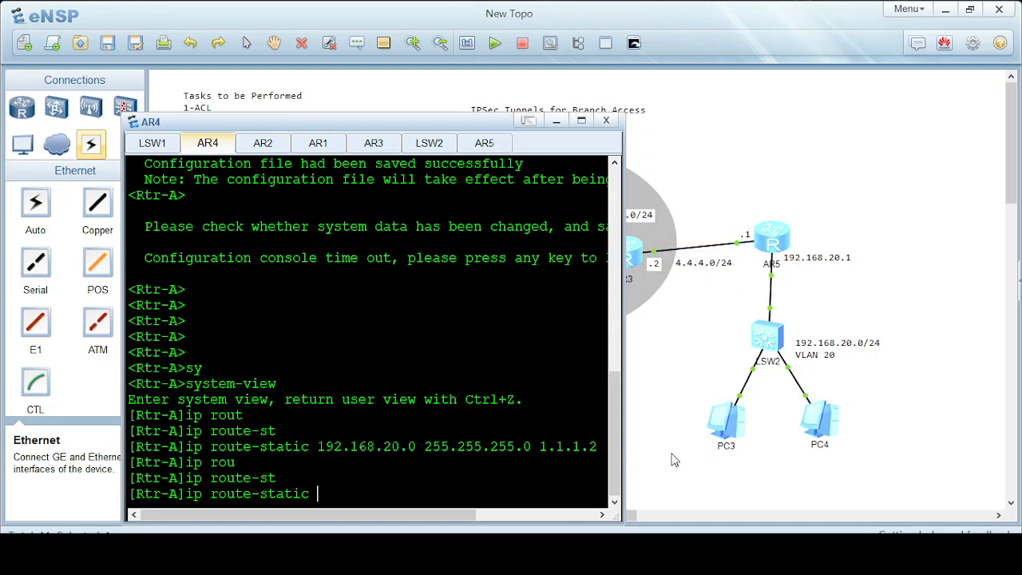
text(4.4.4.1 255.255.255.255)
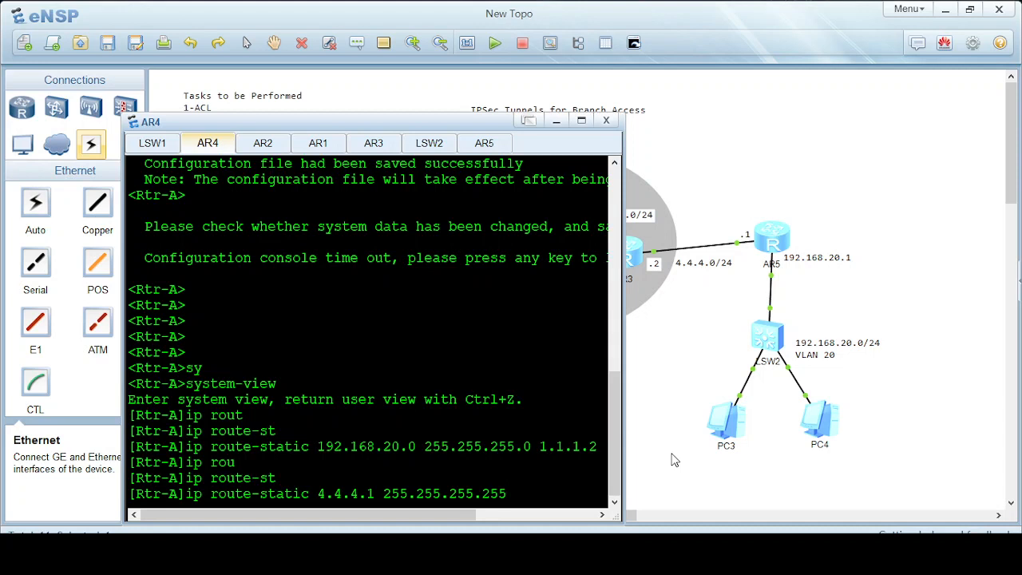
text( 1.1.1.2)
key(Return)
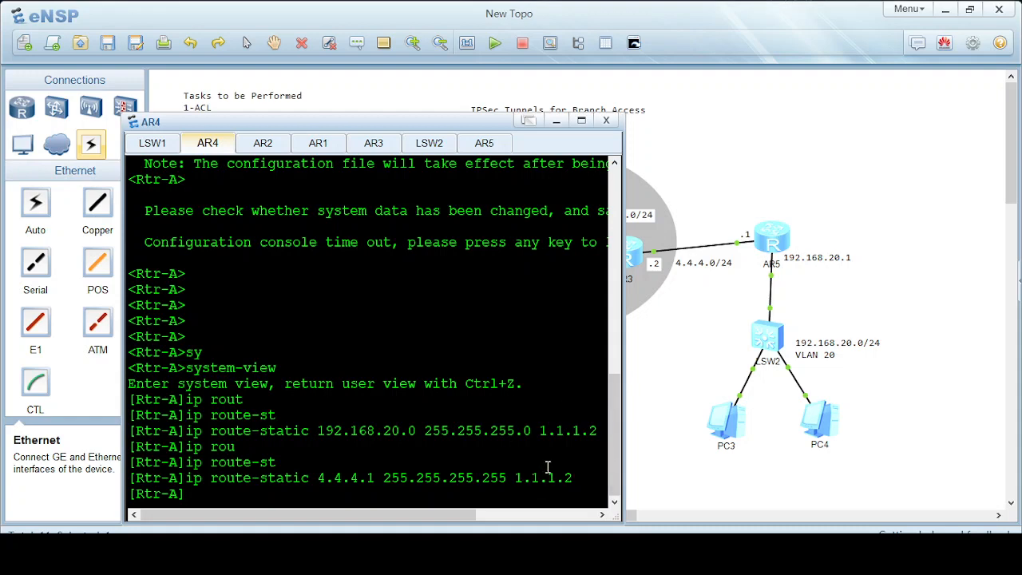
Return to user view and save Rtr-A's configuration, confirming with y.
text(quit)
key(Return)
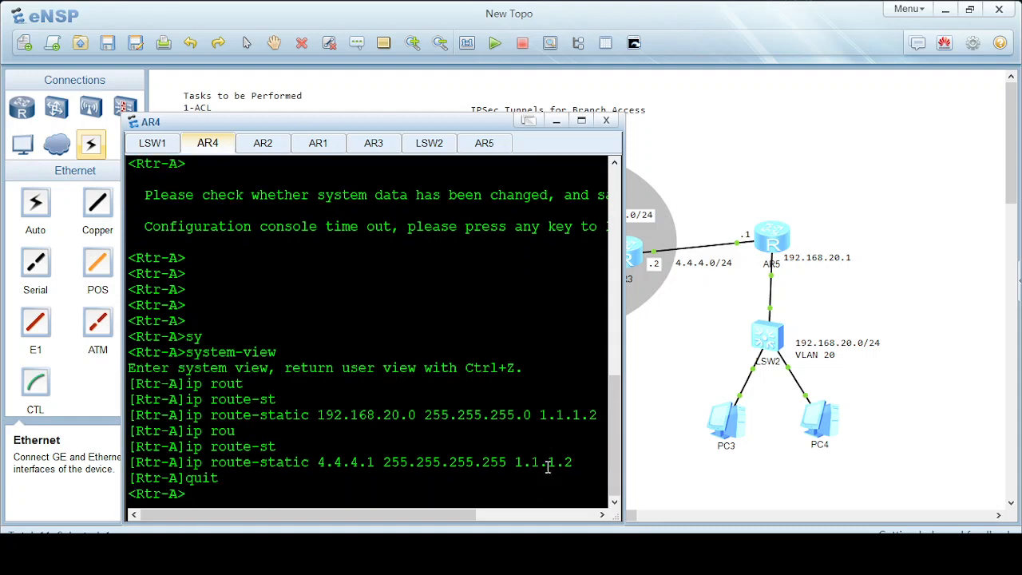
text(sav)
key(Tab)
key(Return)
text(y)
key(Return)
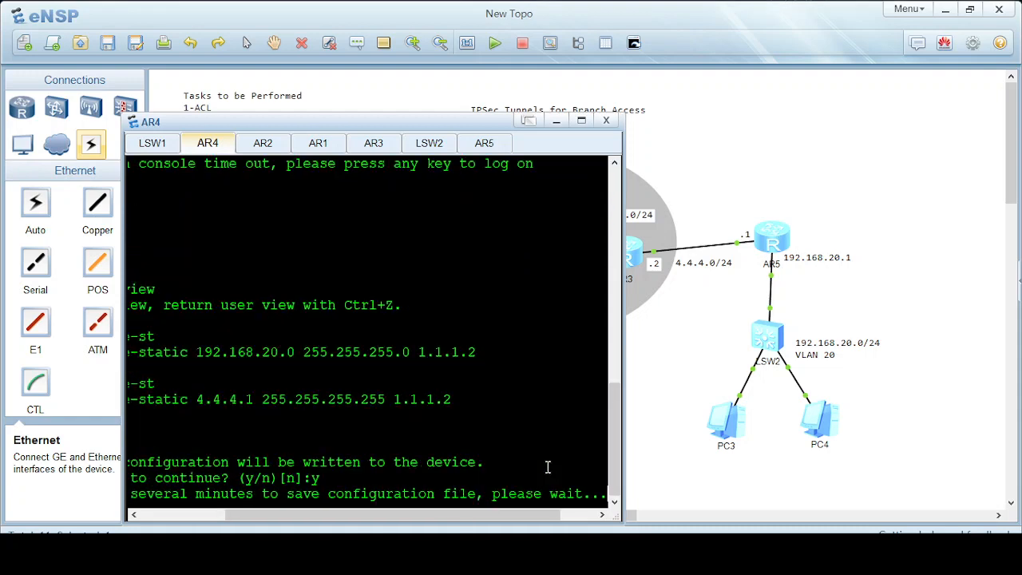
On Rtr-B (AR5), add a static route to 192.168.10.0/24 via next hop 4.4.4.2.
click(557, 120)
double_click(780, 239)
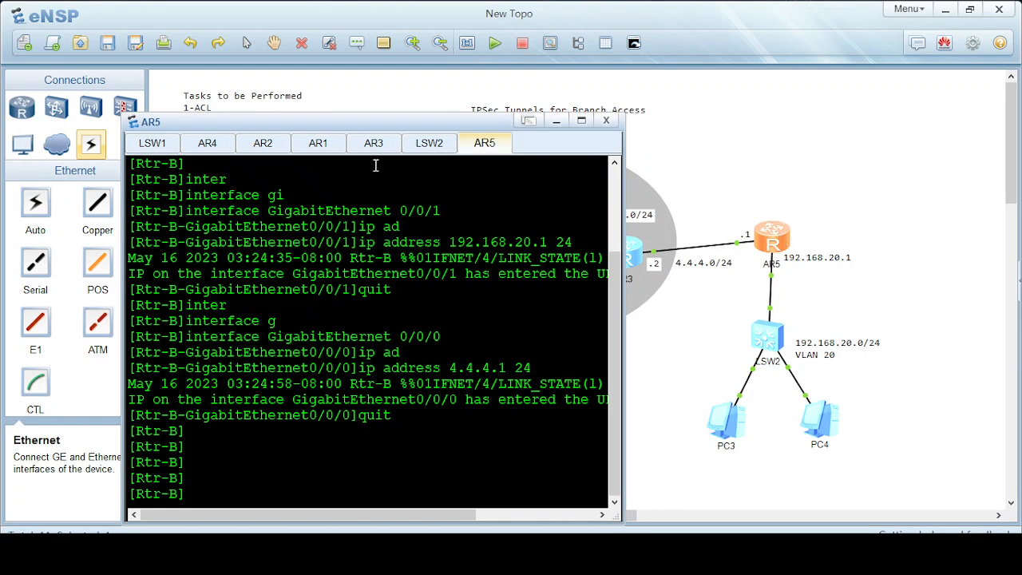
drag(341, 130, 620, 106)
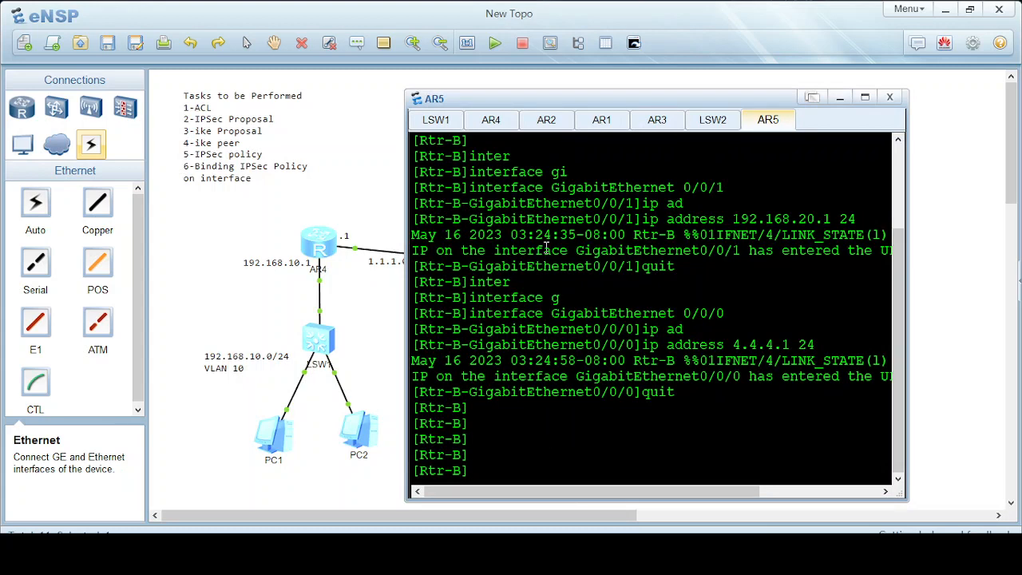
drag(562, 107, 601, 98)
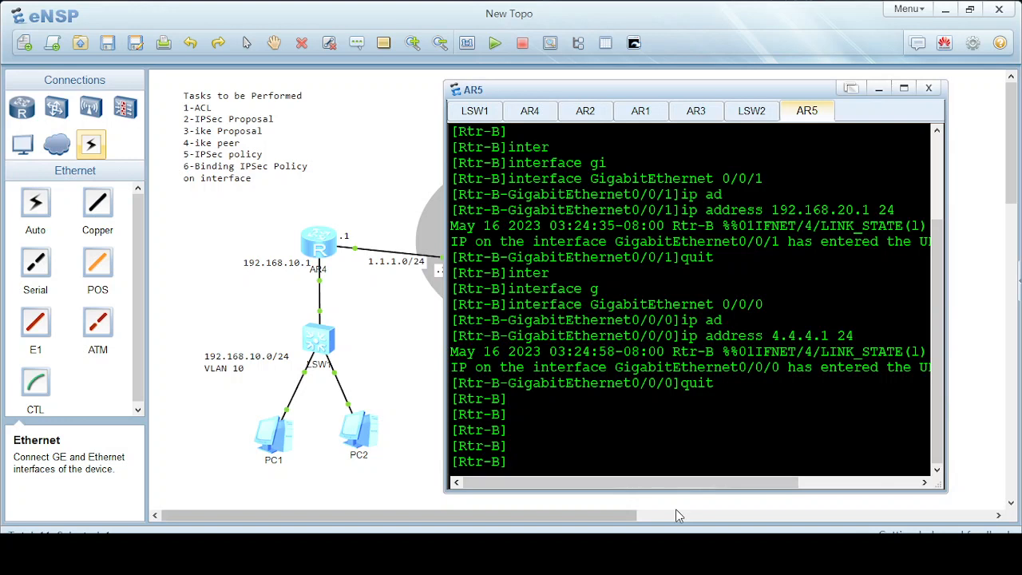
text(ip rou)
key(Tab)
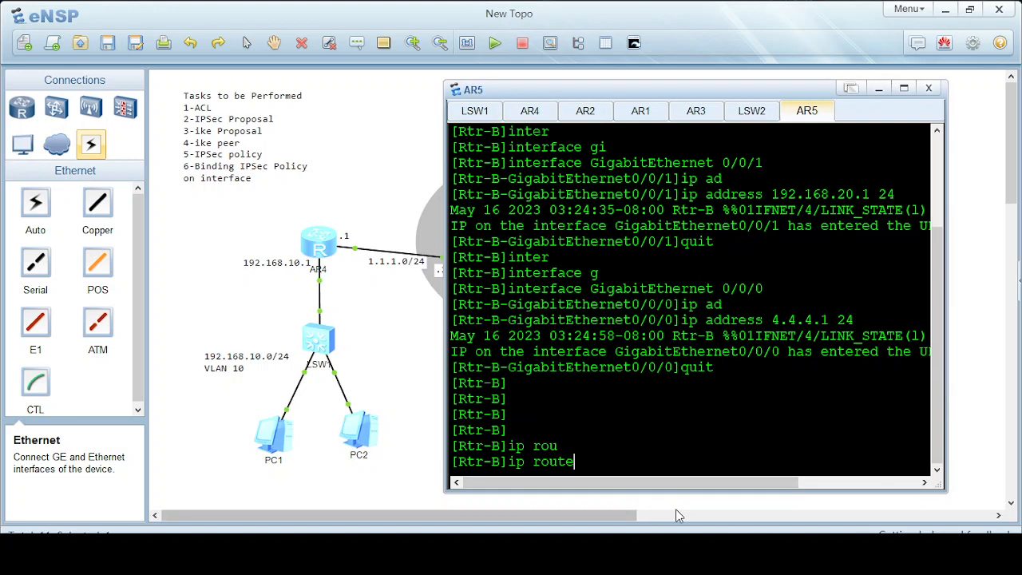
text(-st)
key(Tab)
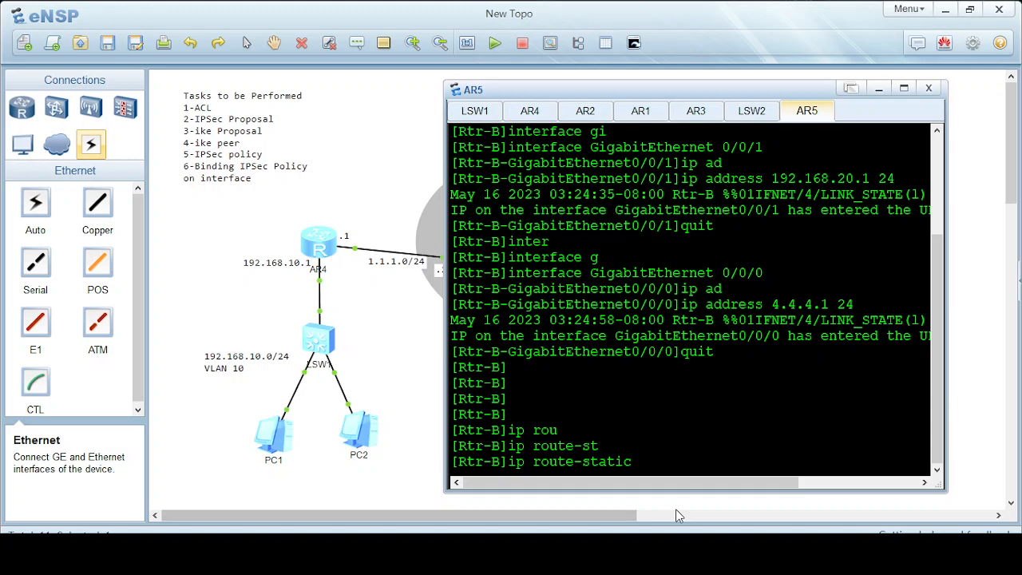
text(192.168.10.0 255)
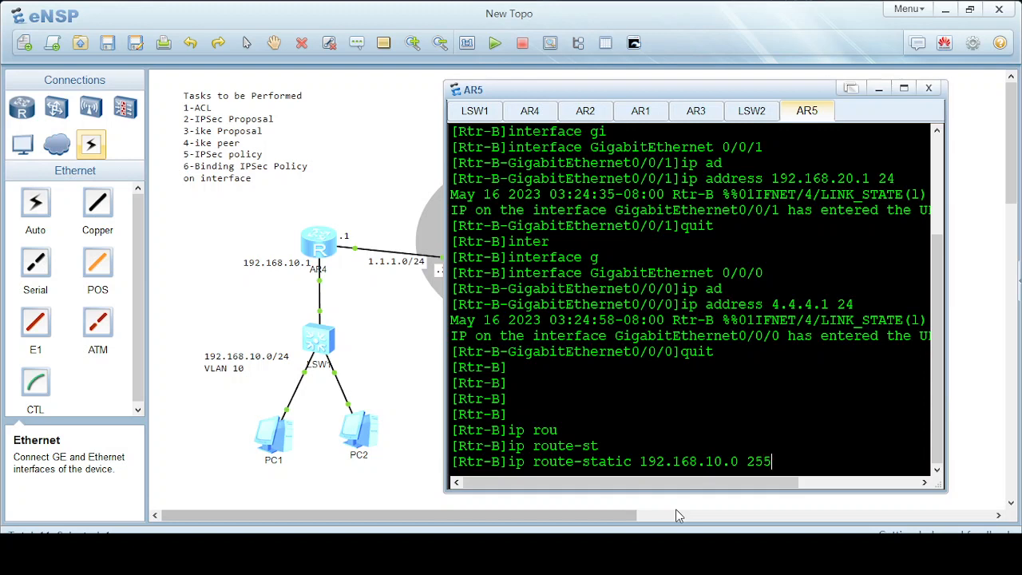
text(.255.255.0 4.4.4)
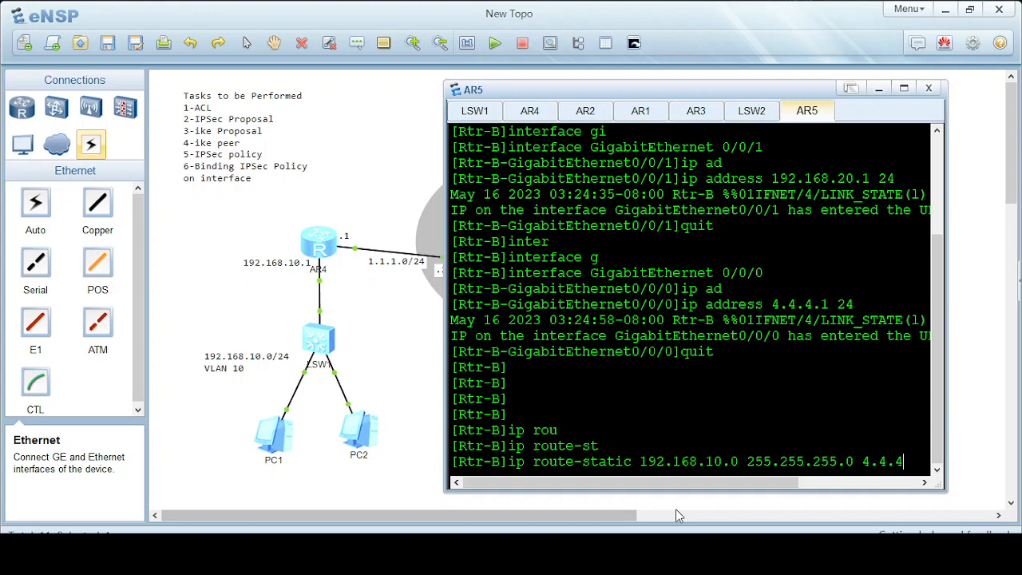
text(.2)
key(Return)
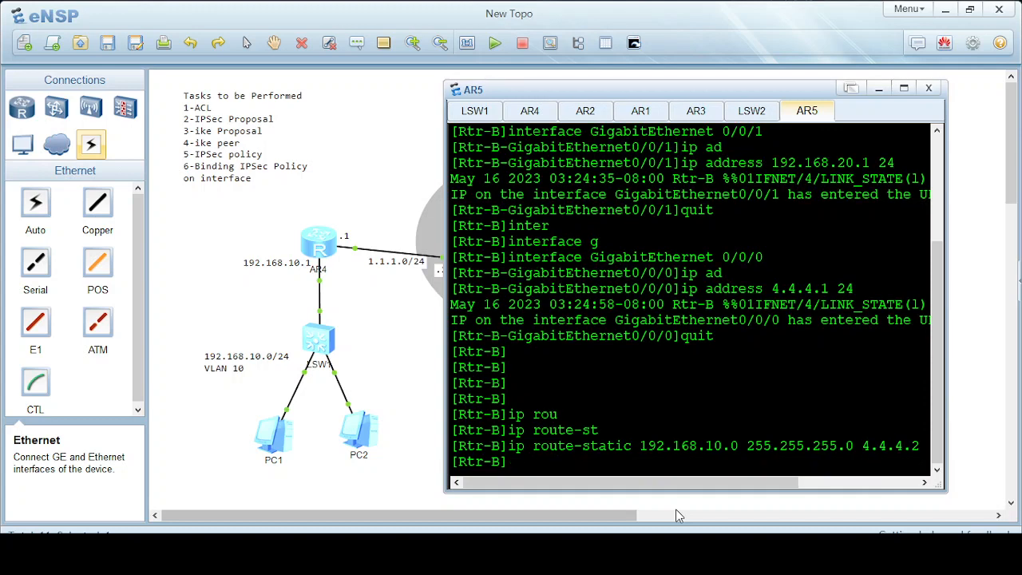
Add a host route to 1.1.1.1/32 via next hop 4.4.4.2.
text(ip rou)
key(Tab)
text(-st)
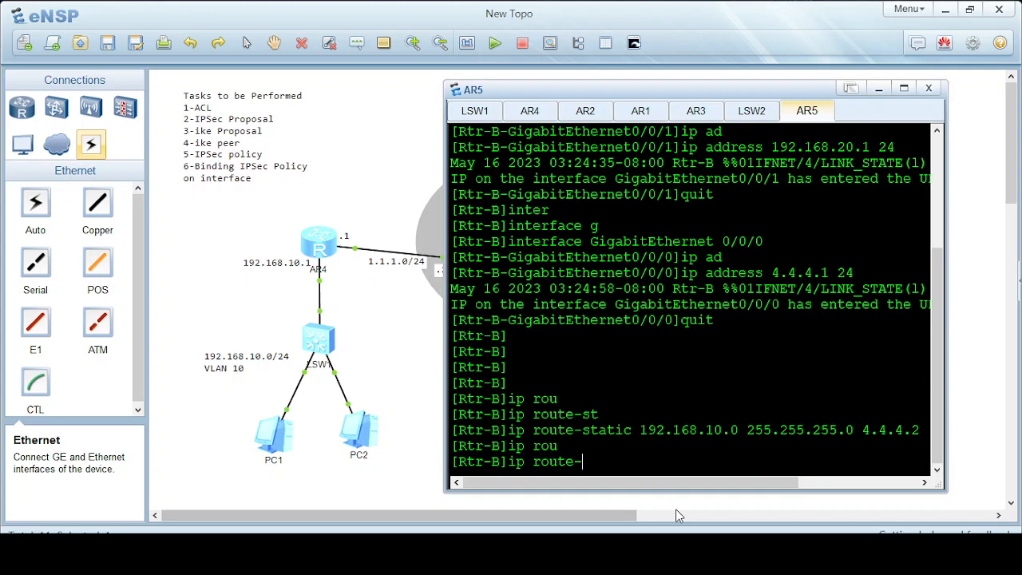
key(Tab)
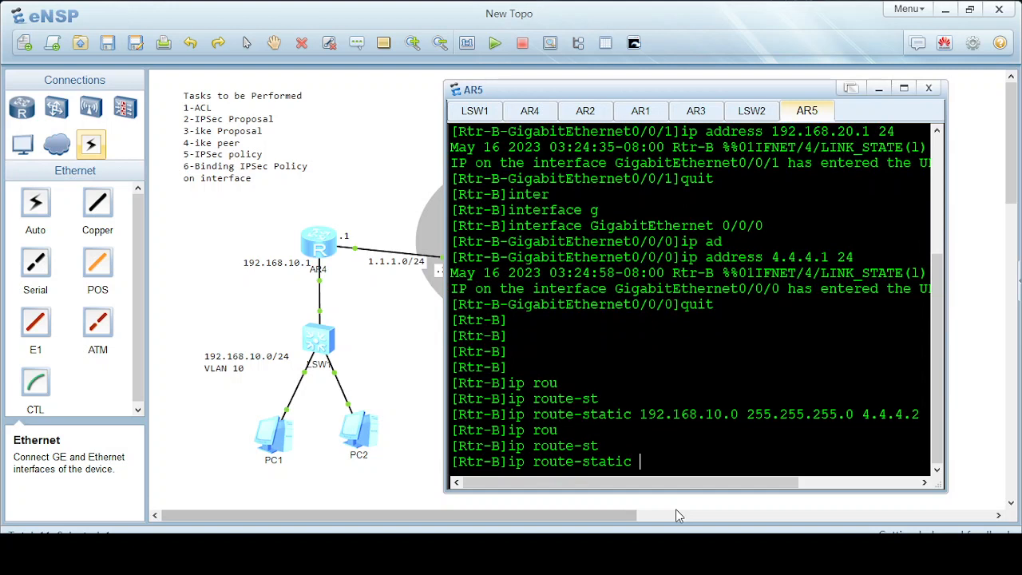
text(1.1.1.1)
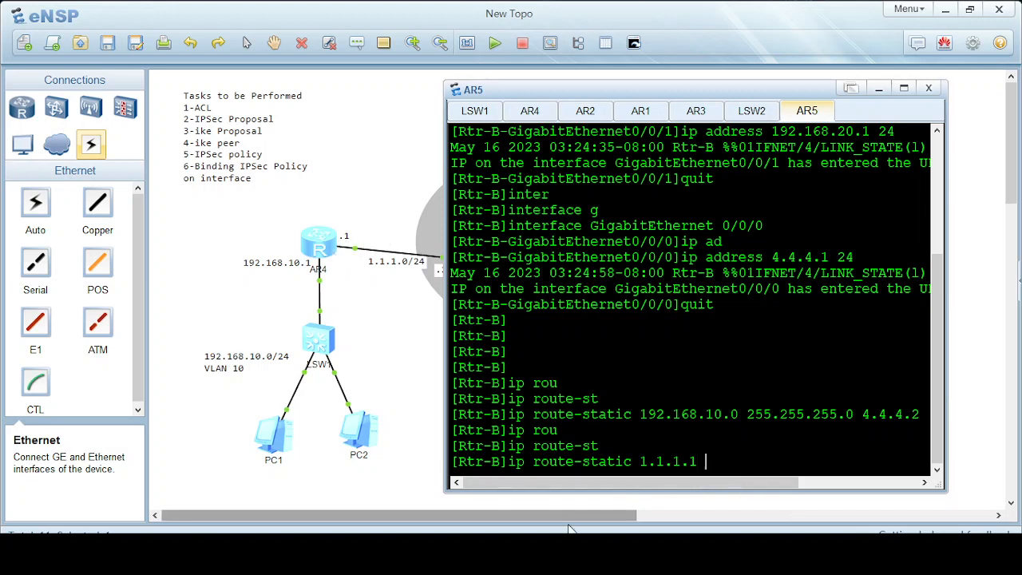
text( 255.255.255.255)
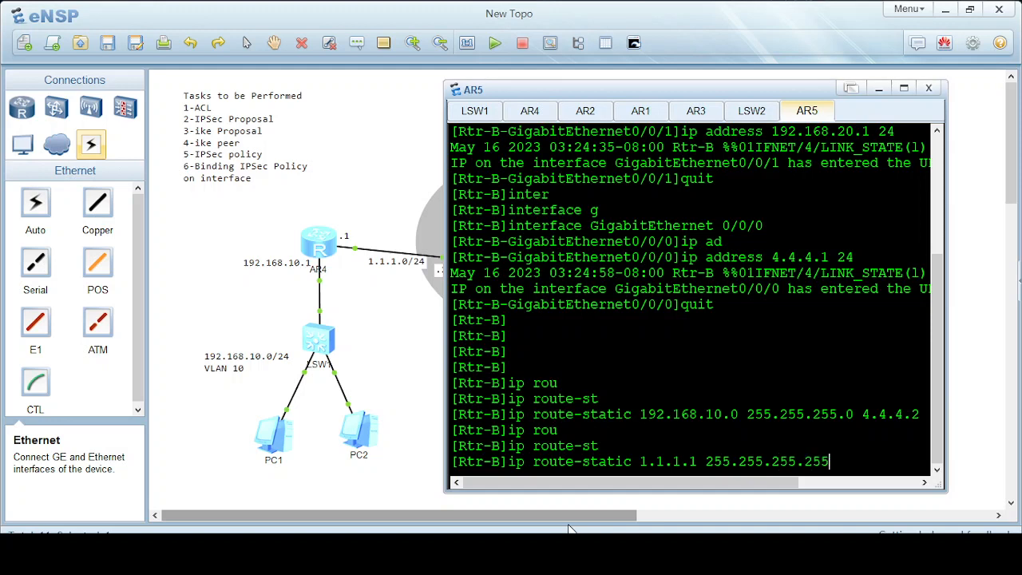
text( 4.4.4.2)
key(Return)
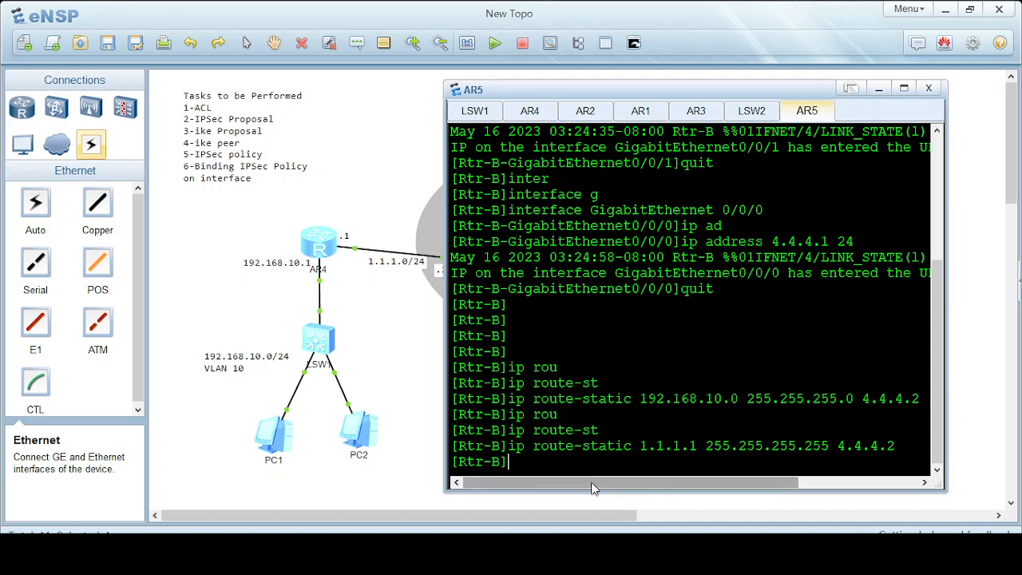
Return to user view, save Rtr-B's configuration with y, and minimise its console.
text(quit)
key(Return)
text(sav)
key(Tab)
key(Tab)
key(Return)
text(y)
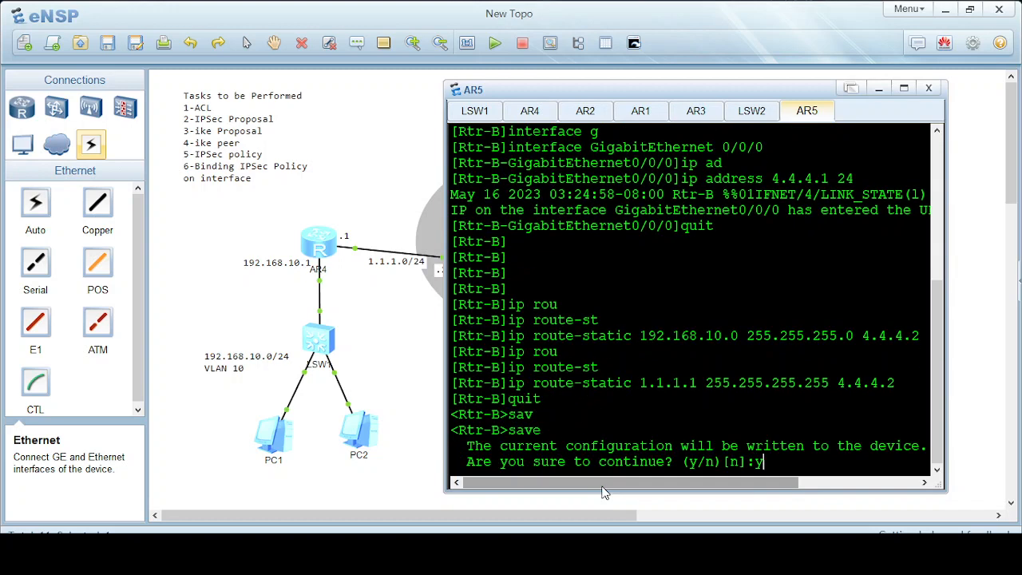
key(Return)
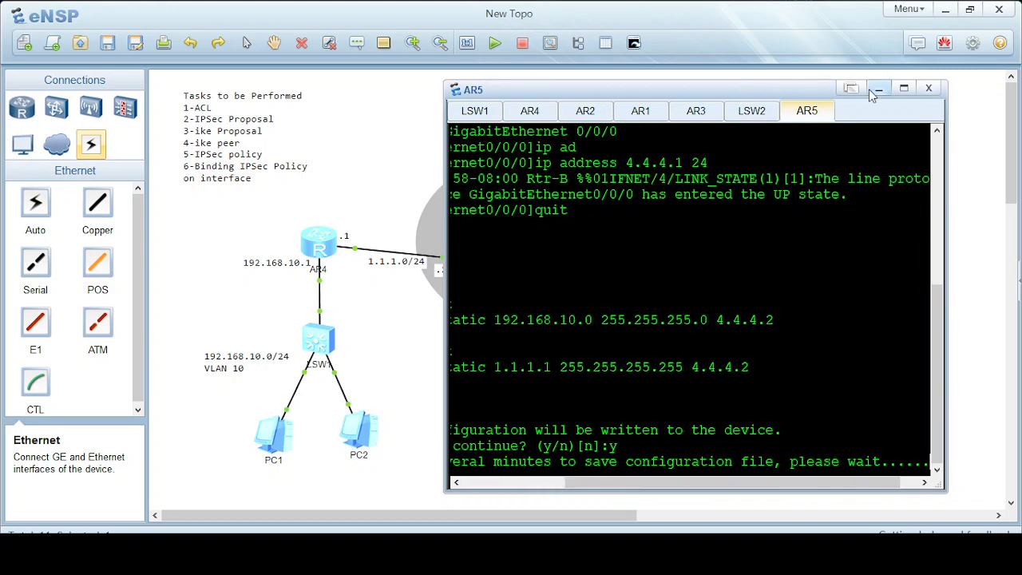
click(878, 88)
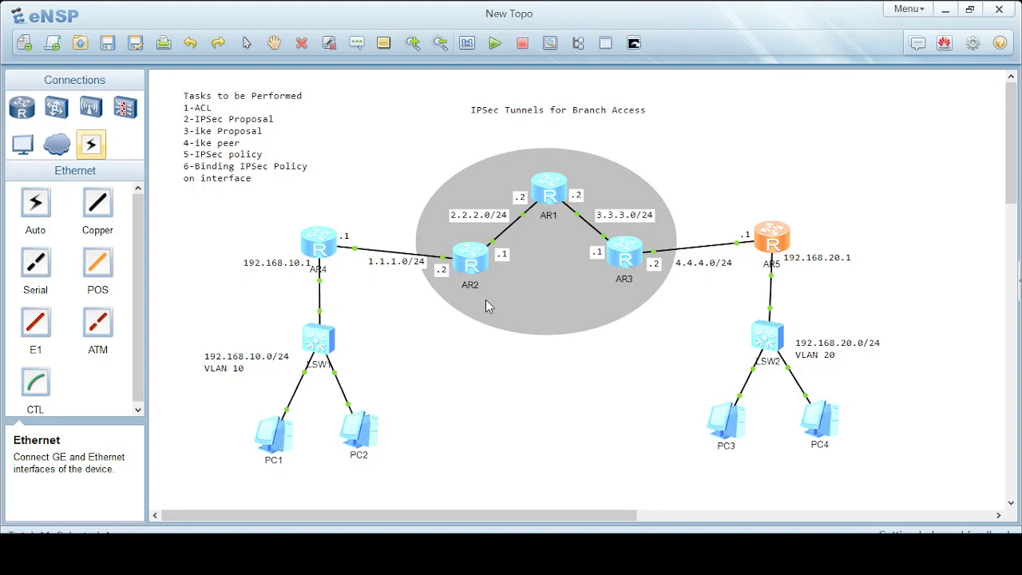
double_click(275, 437)
click(333, 118)
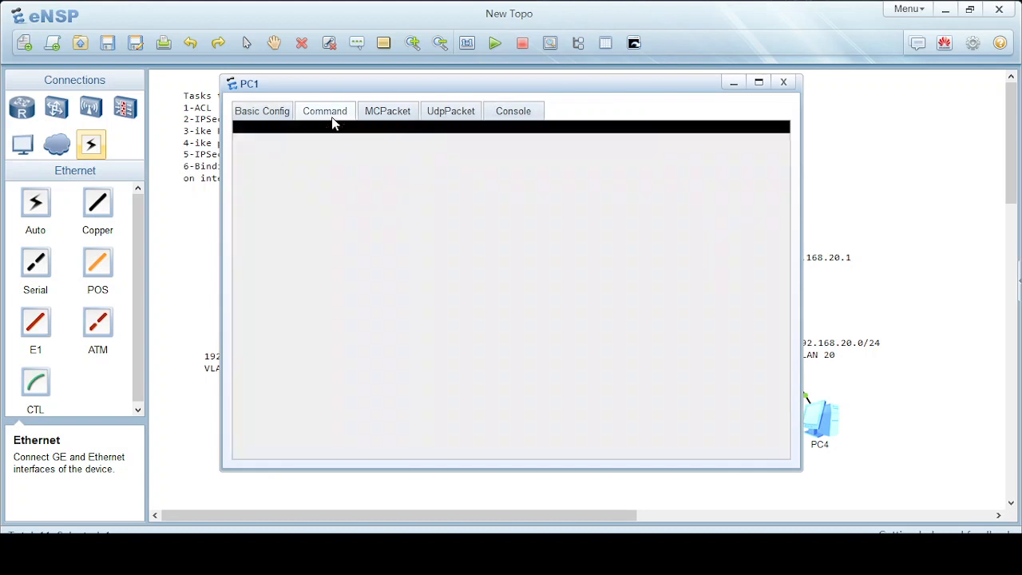
text(ping )
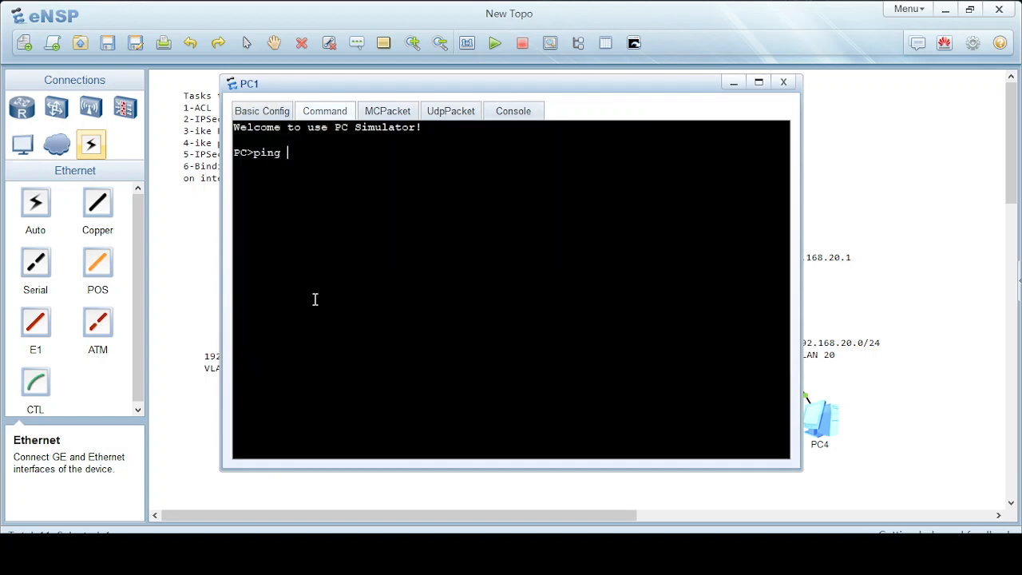
text(192.168.20.100)
key(Return)
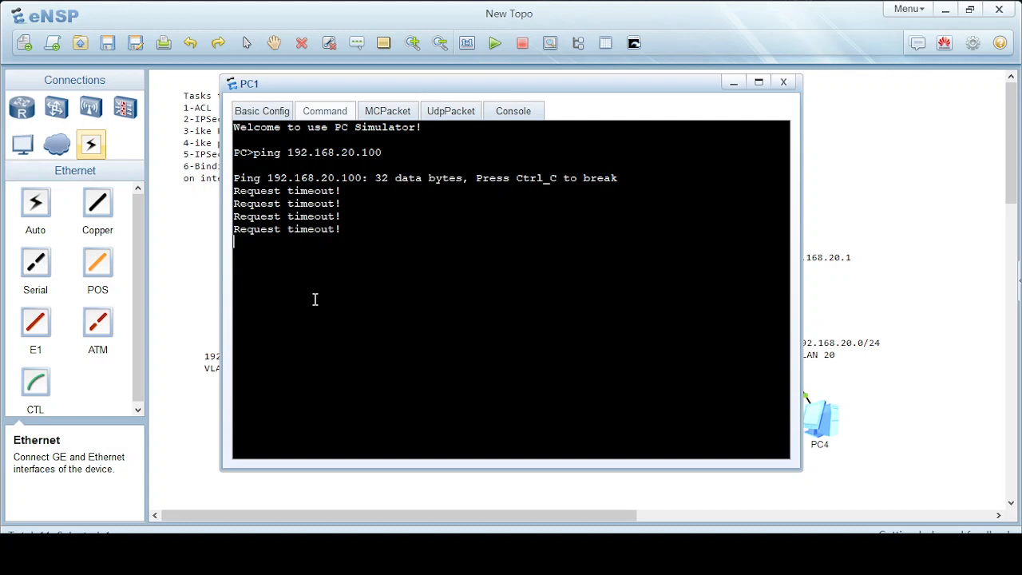
click(732, 83)
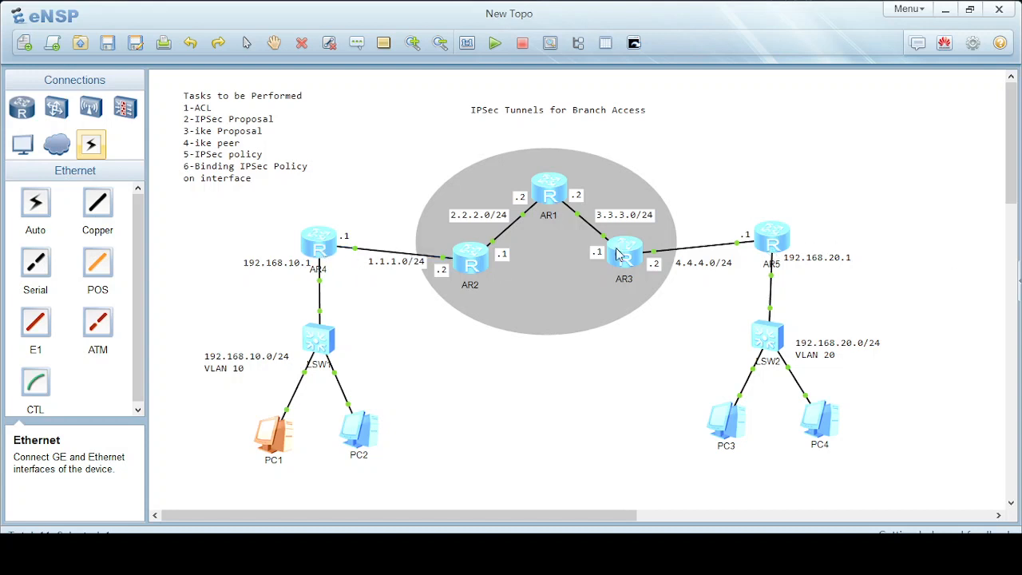
On AR4, enter system view and create advanced ACL number 3000.
double_click(314, 248)
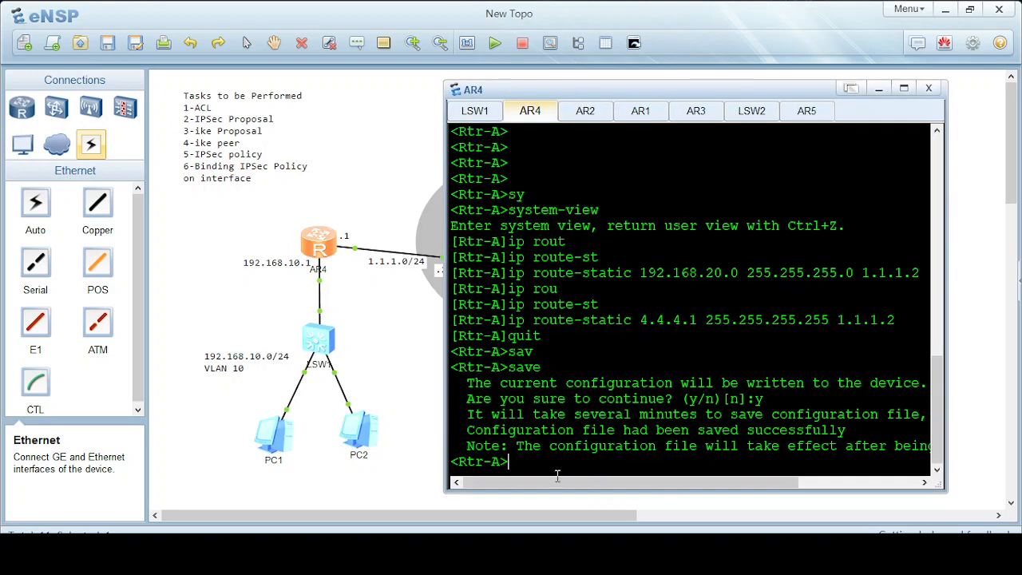
key(Return)
key(Return)
key(Return)
text(sy)
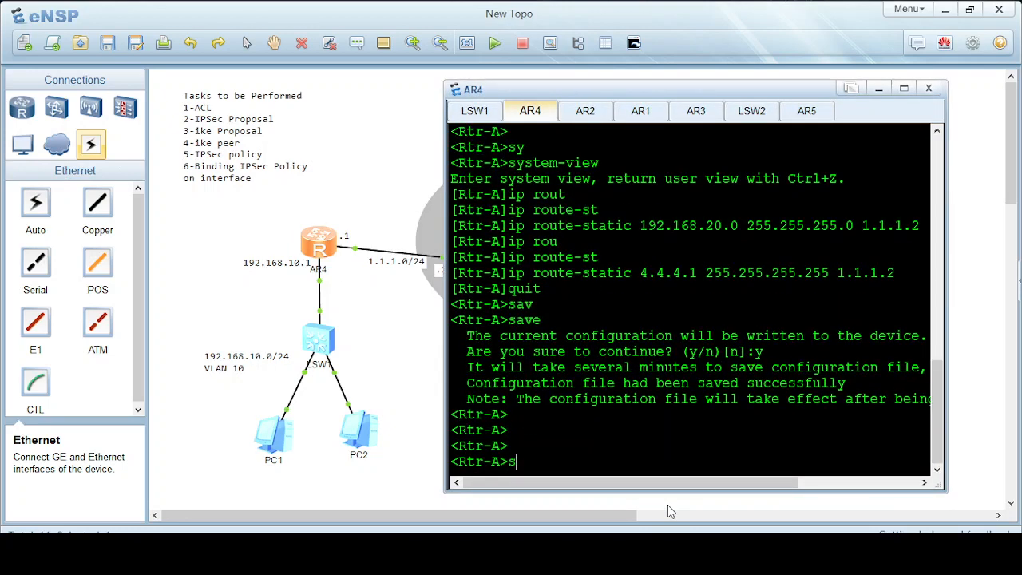
key(Tab)
key(Return)
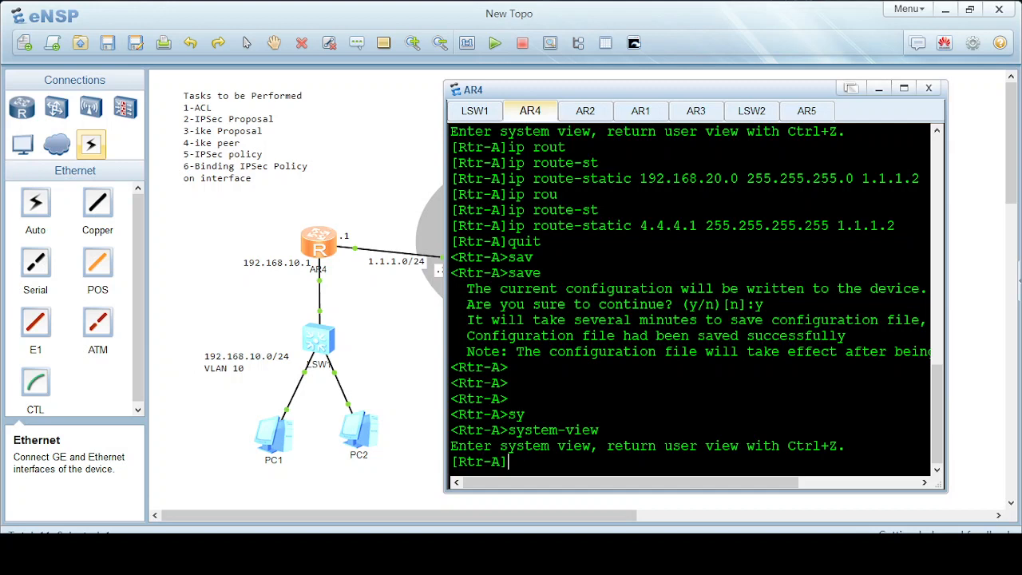
text(acl num)
key(Tab)
text(3000)
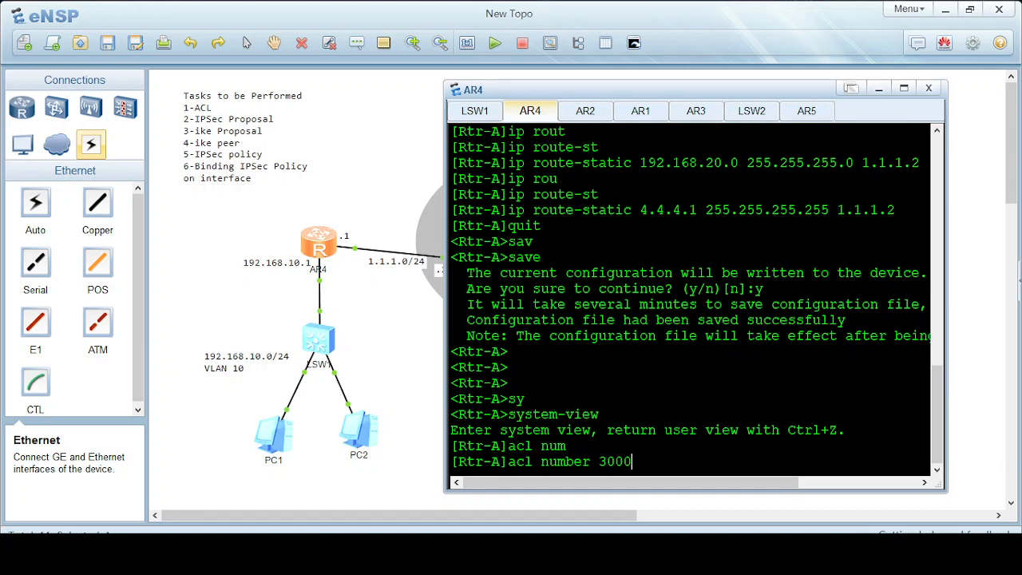
key(Return)
Add rule 0 permitting IP from 192.168.10.0 0.0.0.255 to 192.168.20.0 0.0.0.255, then quit the ACL.
text(ru)
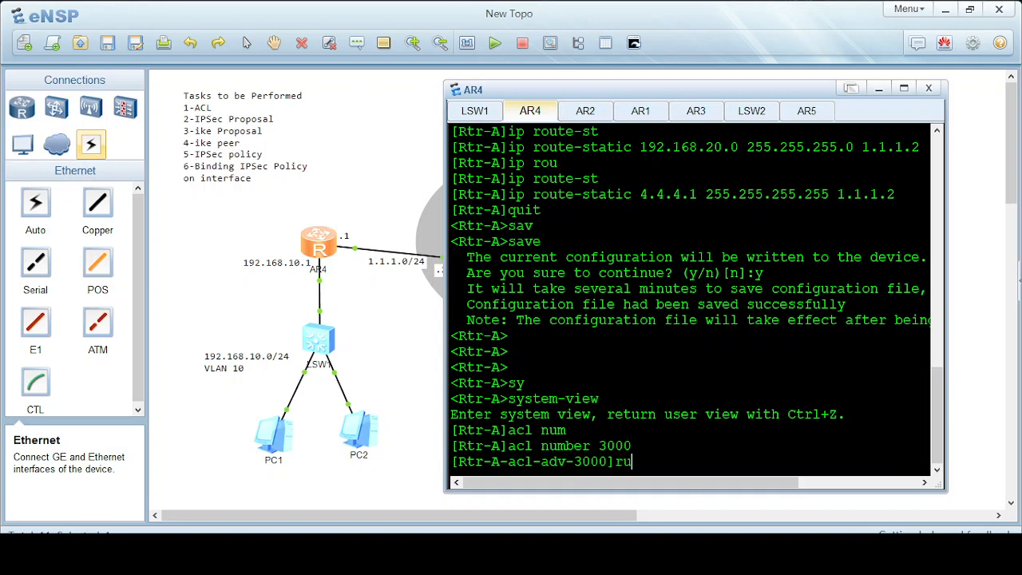
key(Tab)
text(0 per)
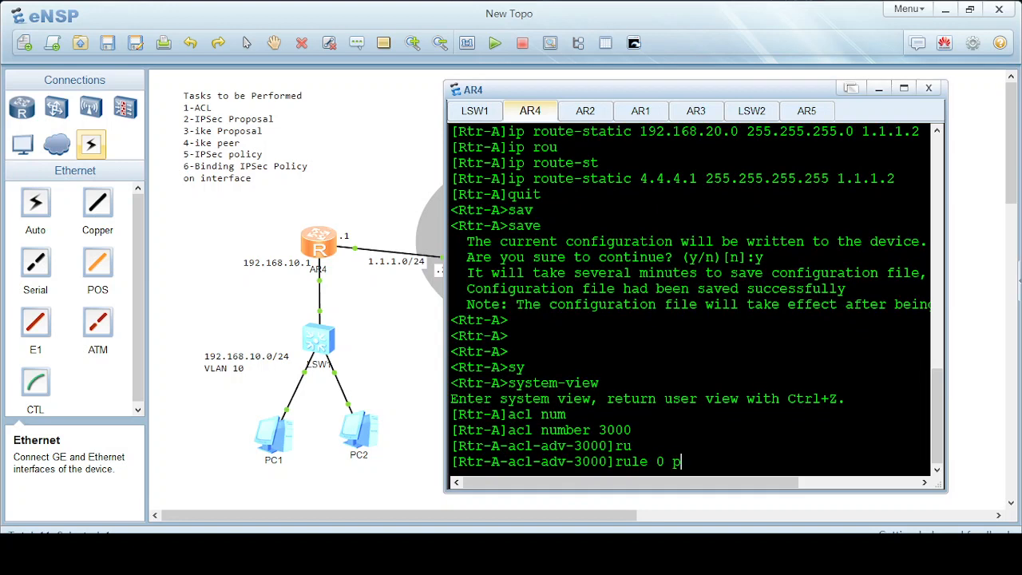
key(Tab)
text(ip)
key(Tab)
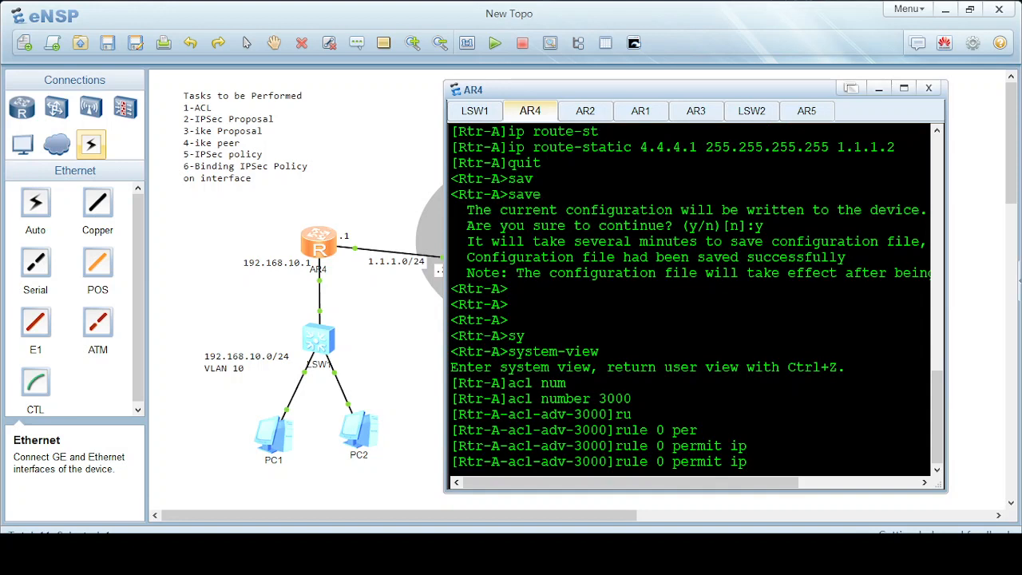
key(BackSpace)
key(BackSpace)
text(ip sou)
key(Tab)
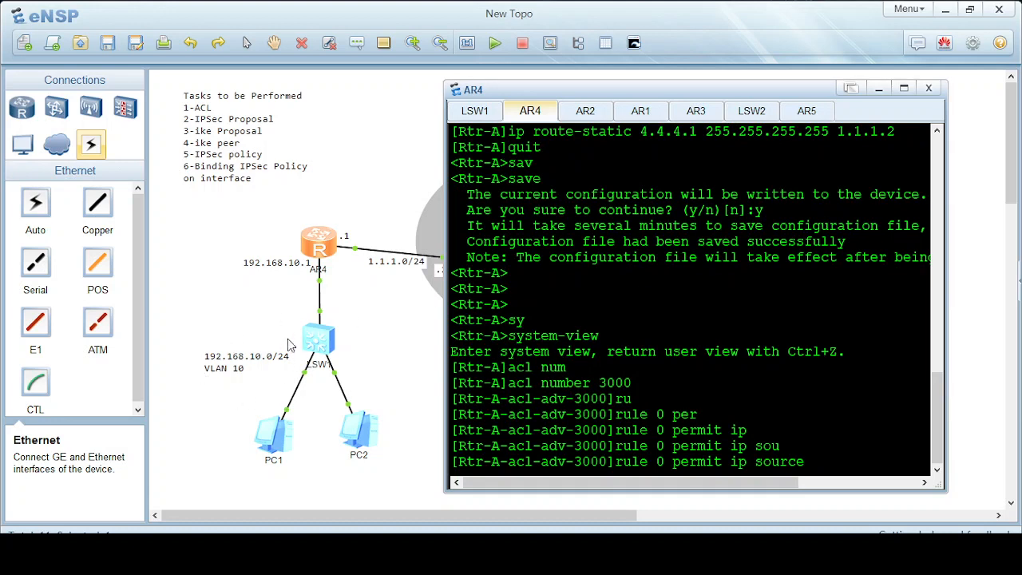
text(192.168.10.0 0.0.0.255)
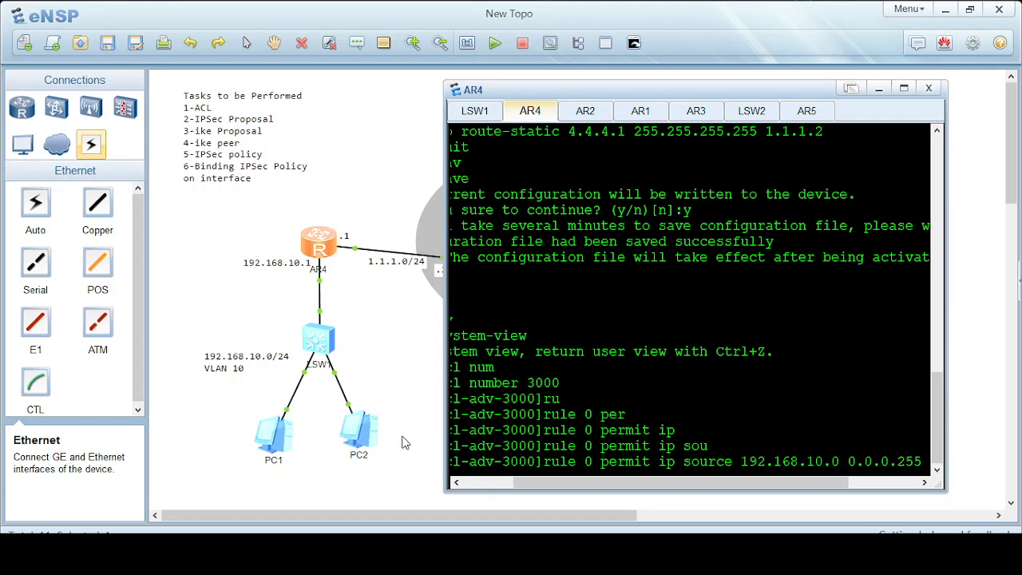
text( de)
key(Tab)
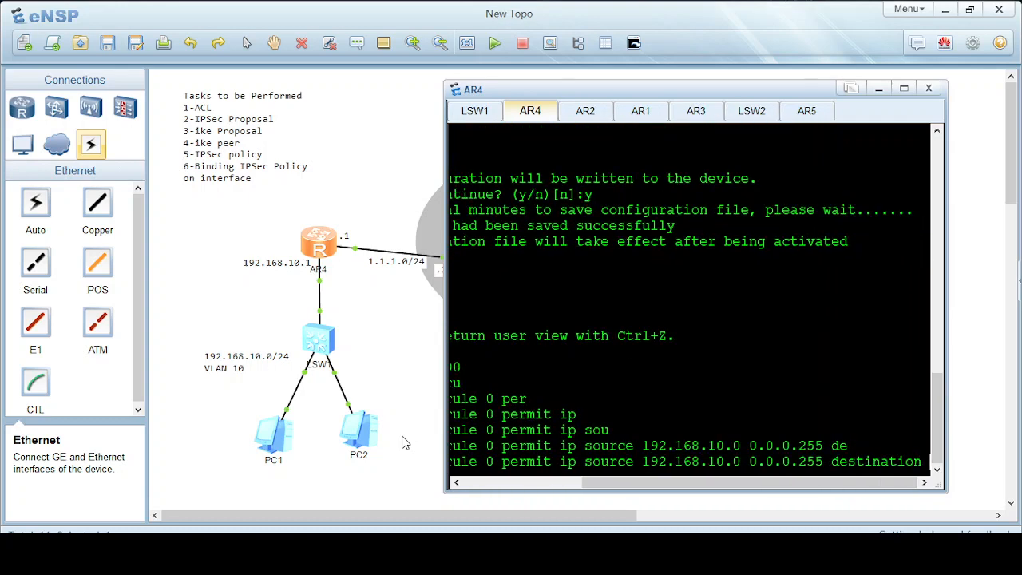
text(1)
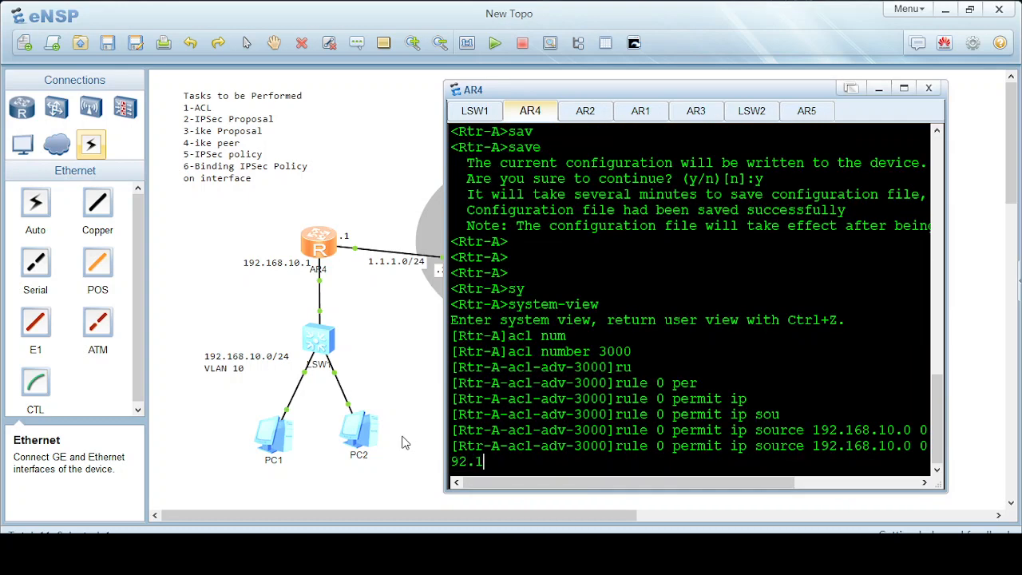
text(92.168.10.0 092.168.20.0 0.0.0.255)
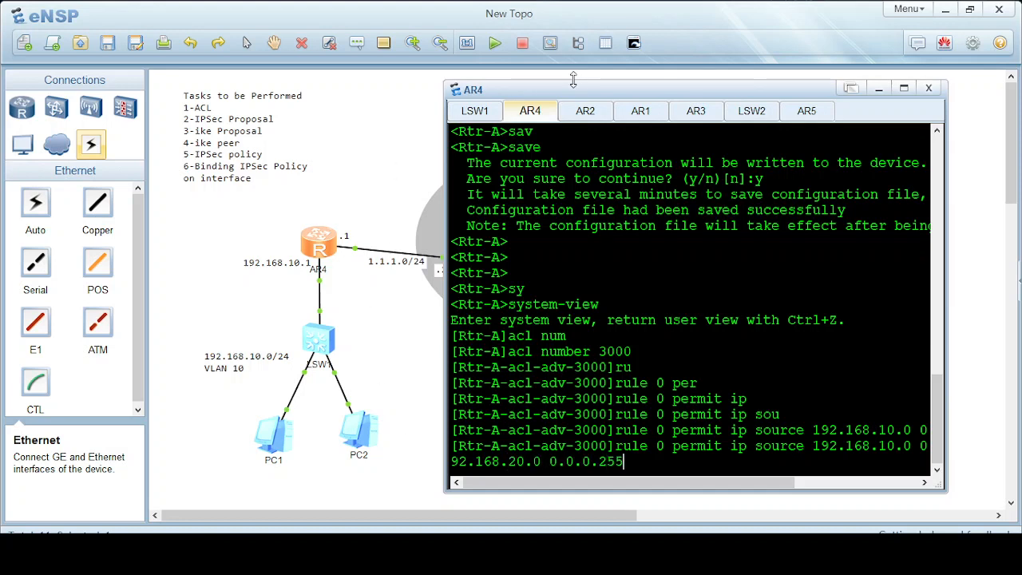
drag(597, 91, 369, 113)
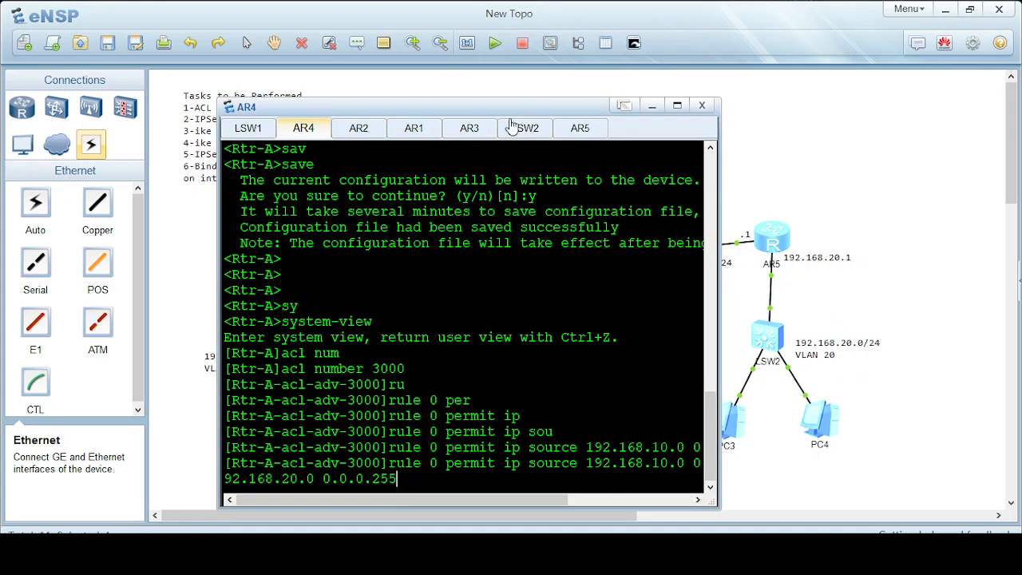
drag(463, 115, 614, 70)
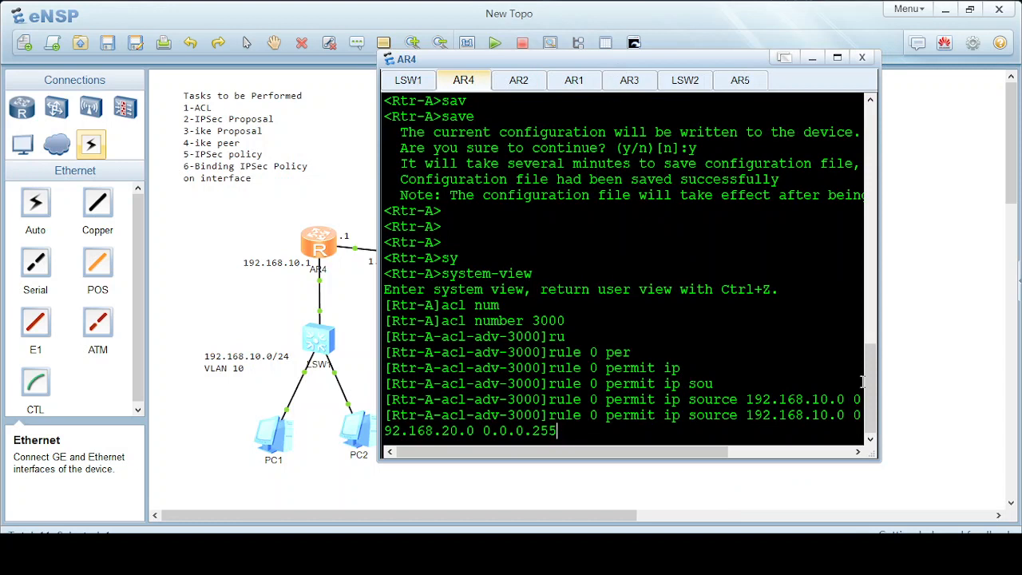
key(Return)
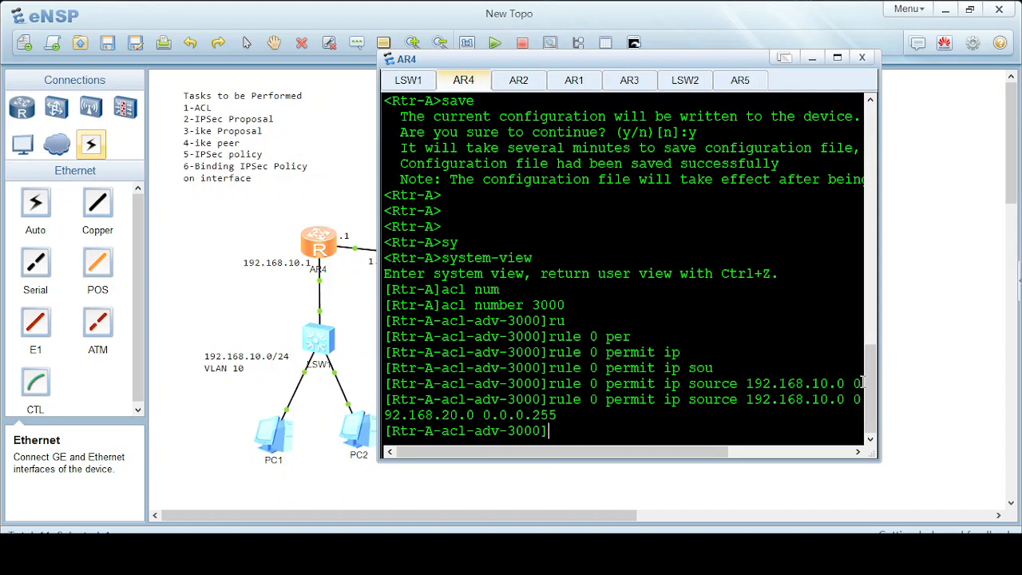
text(quit)
key(Return)
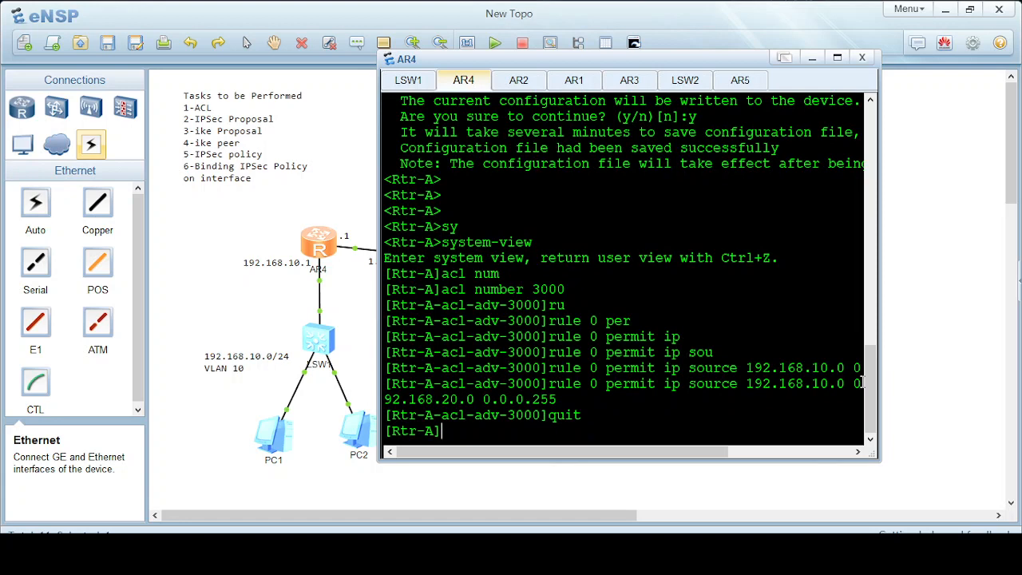
Create IPSec proposal test1 on Rtr-A.
text(ipse)
key(Tab)
text(por)
key(Tab)
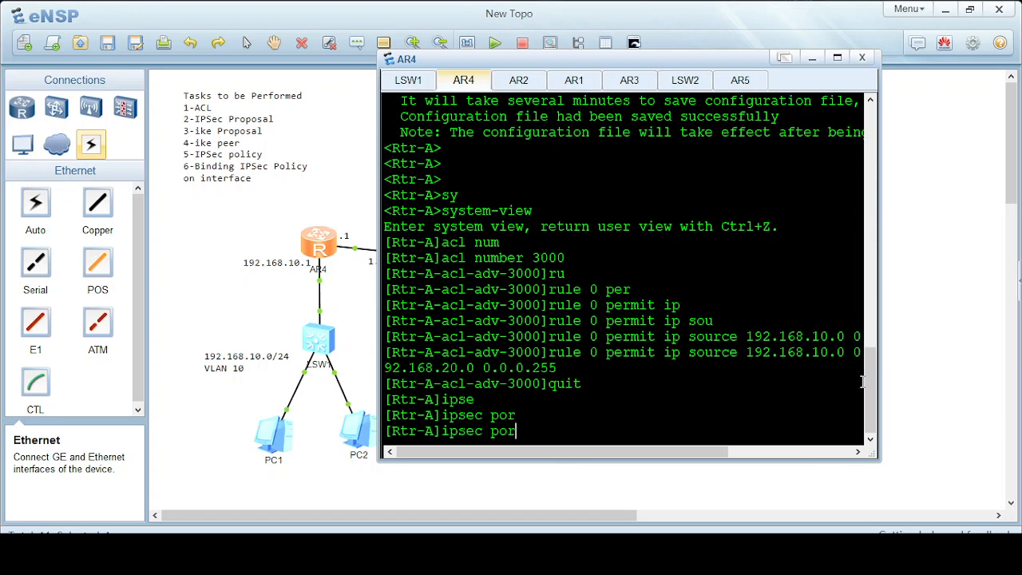
key(BackSpace)
text(ro)
key(Tab)
key(BackSpace)
key(BackSpace)
key(BackSpace)
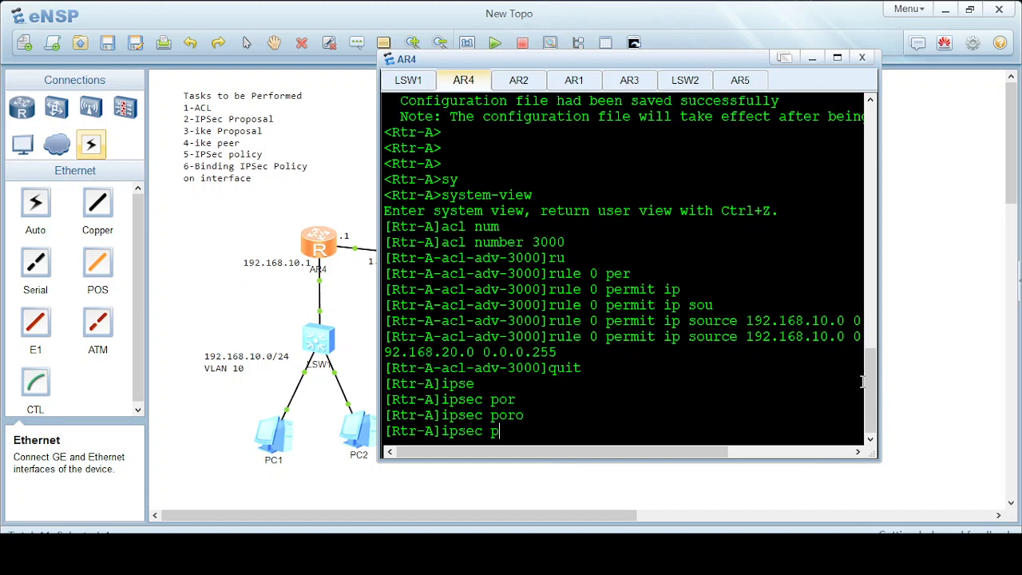
text(ro)
key(Tab)
key(Tab)
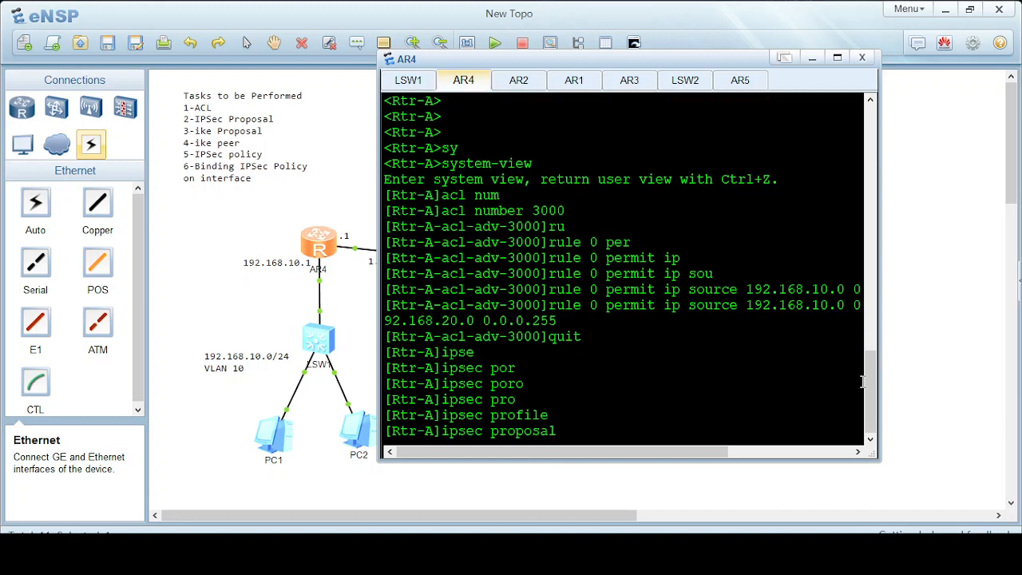
text(test1)
key(Return)
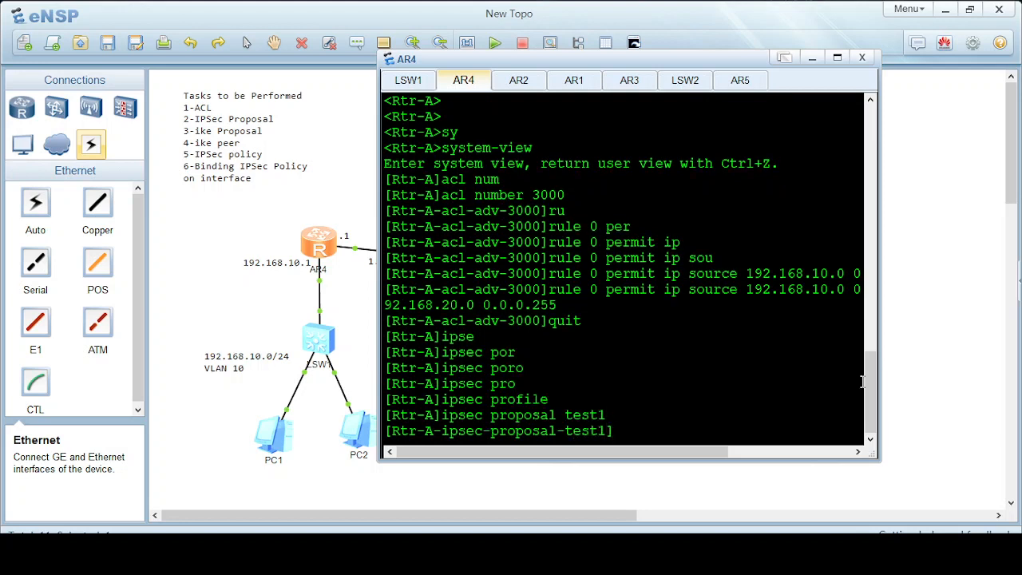
Set the proposal's ESP authentication algorithm to sha1.
text(es)
key(Tab)
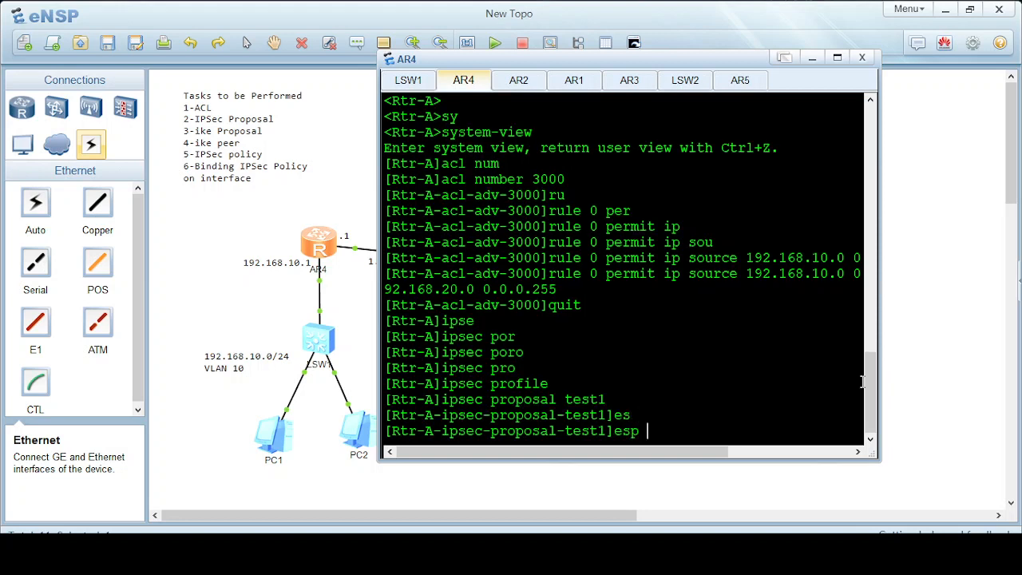
text(auth)
key(Tab)
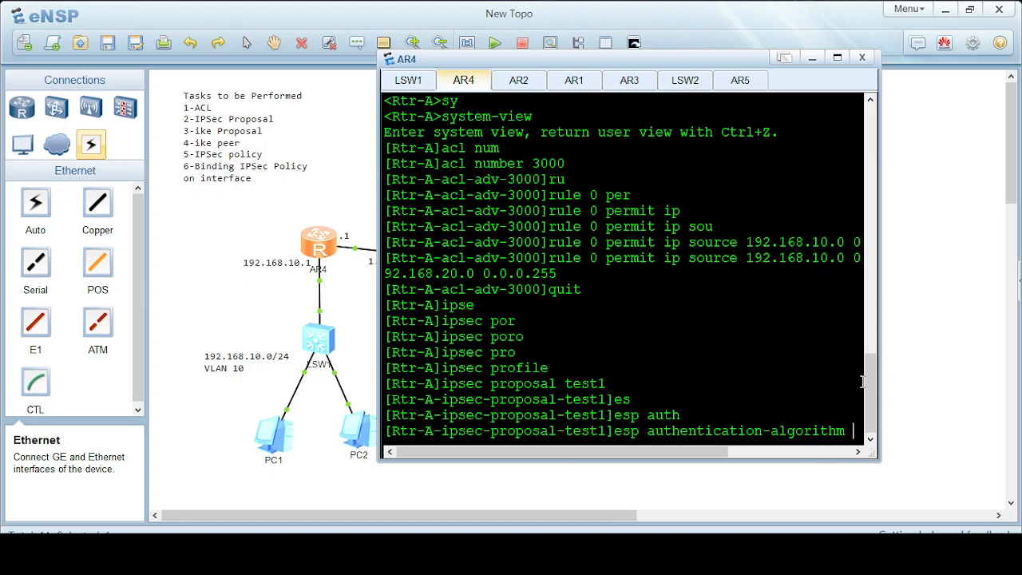
text(sh)
key(Tab)
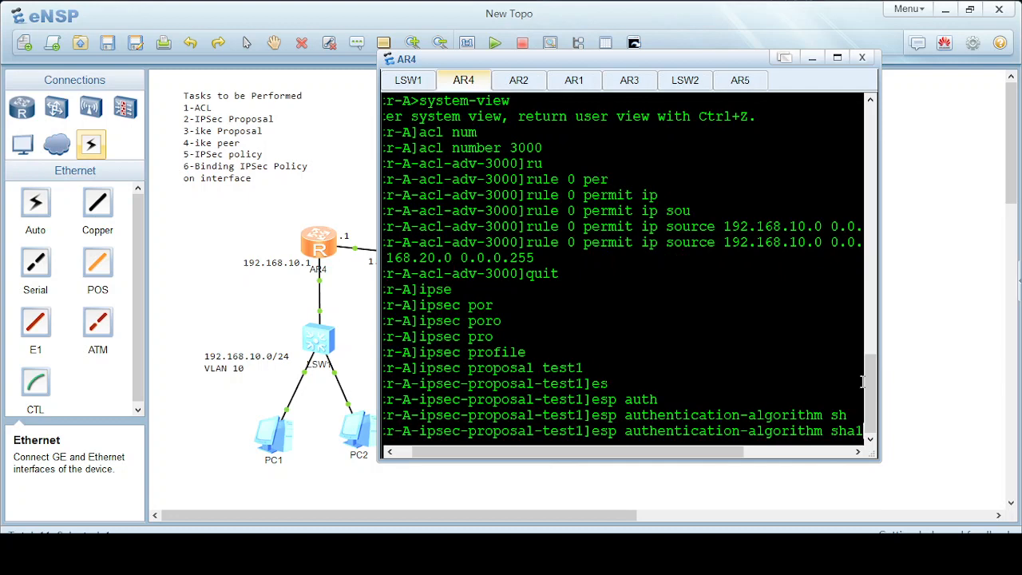
key(BackSpace)
key(BackSpace)
key(BackSpace)
key(BackSpace)
text(?)
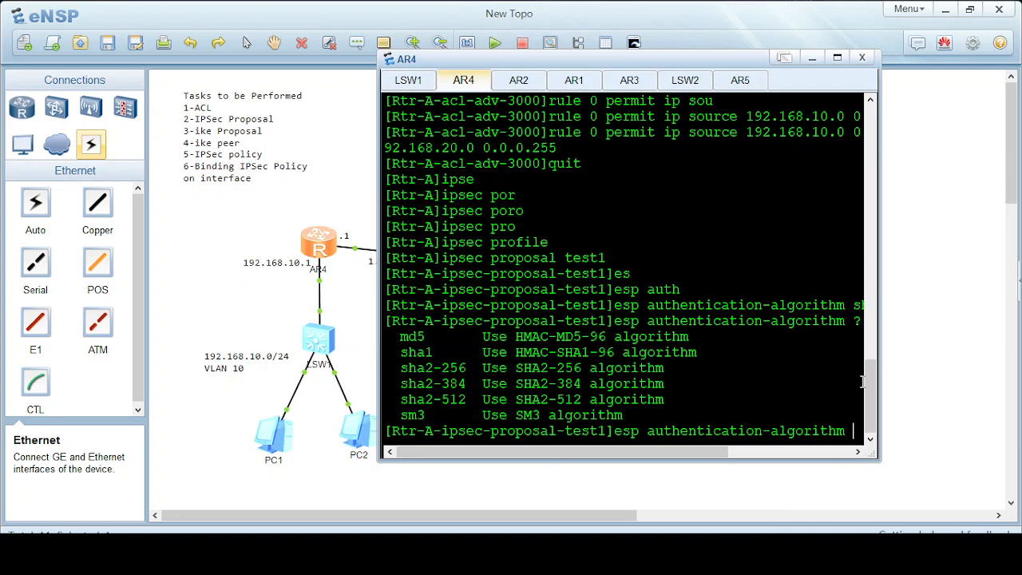
text(sh)
key(Tab)
key(Tab)
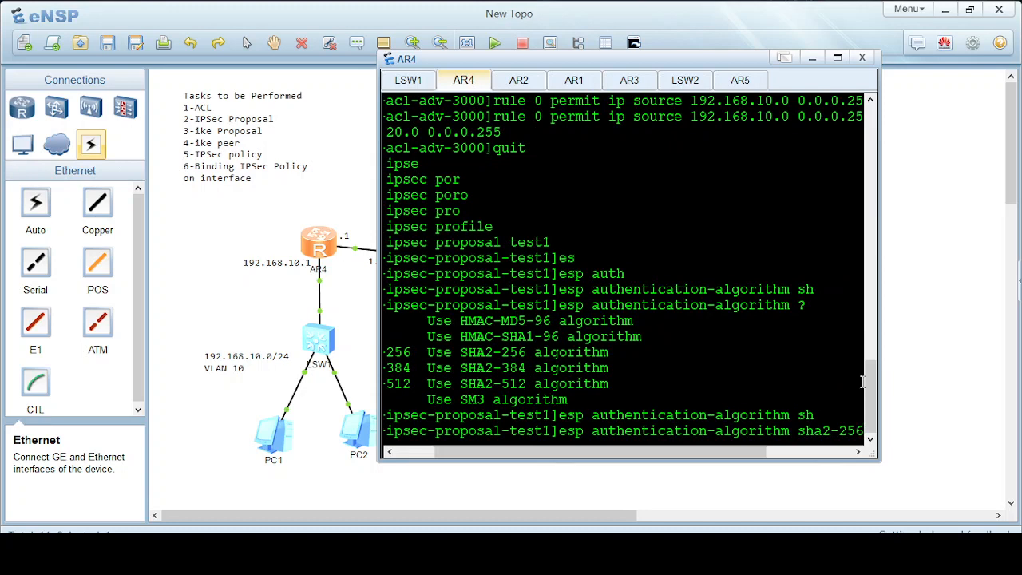
key(Tab)
key(Tab)
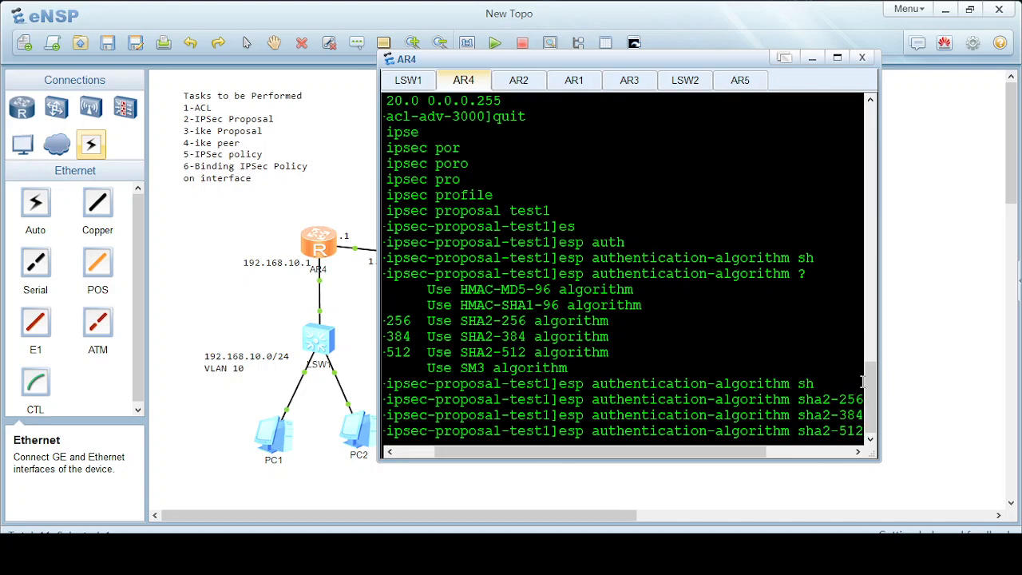
key(BackSpace)
key(BackSpace)
key(BackSpace)
key(BackSpace)
key(BackSpace)
key(BackSpace)
key(Tab)
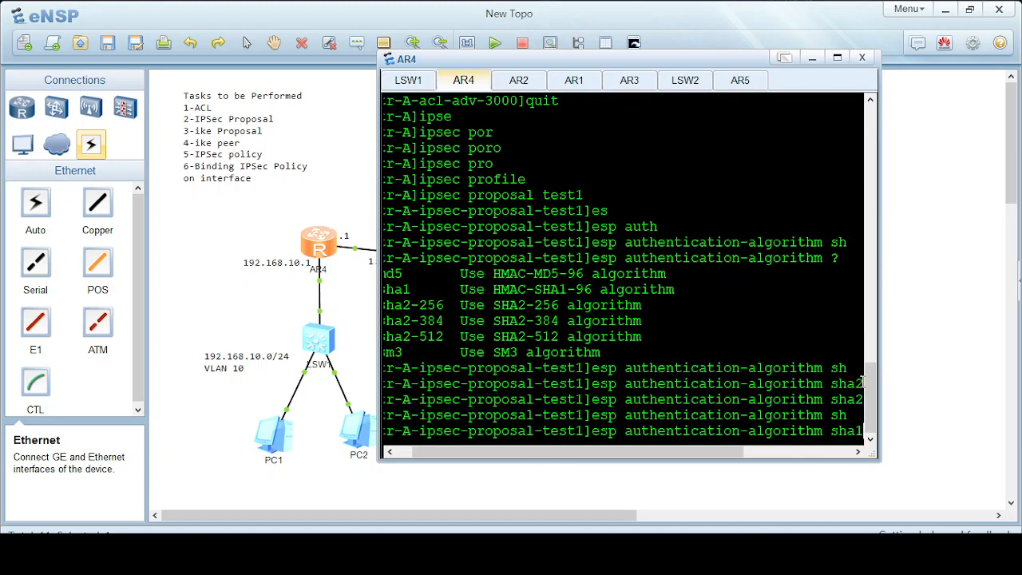
key(Return)
key(Return)
key(Return)
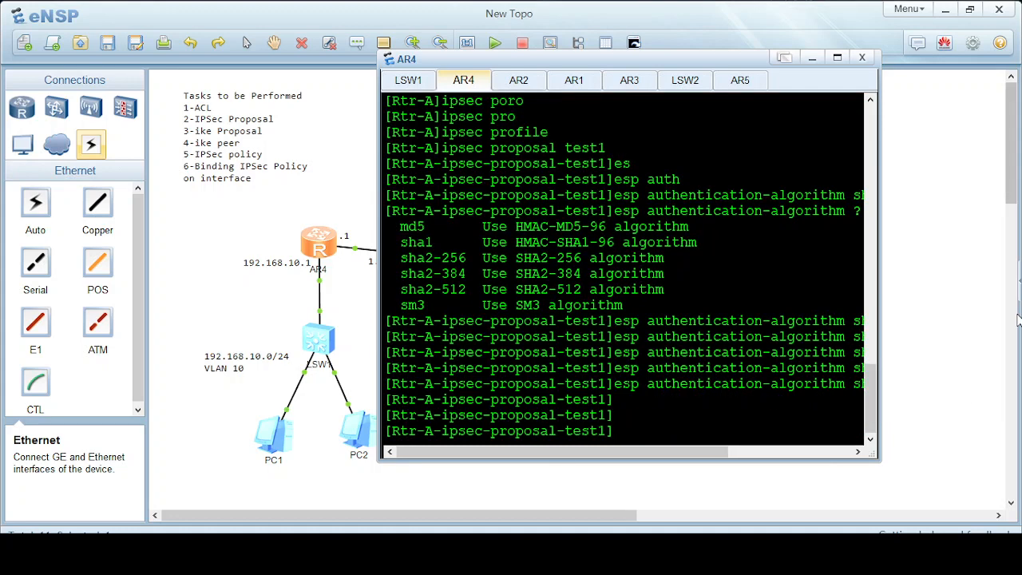
Set ESP encryption to aes-128 and leave the IPSec proposal view.
drag(878, 275, 994, 277)
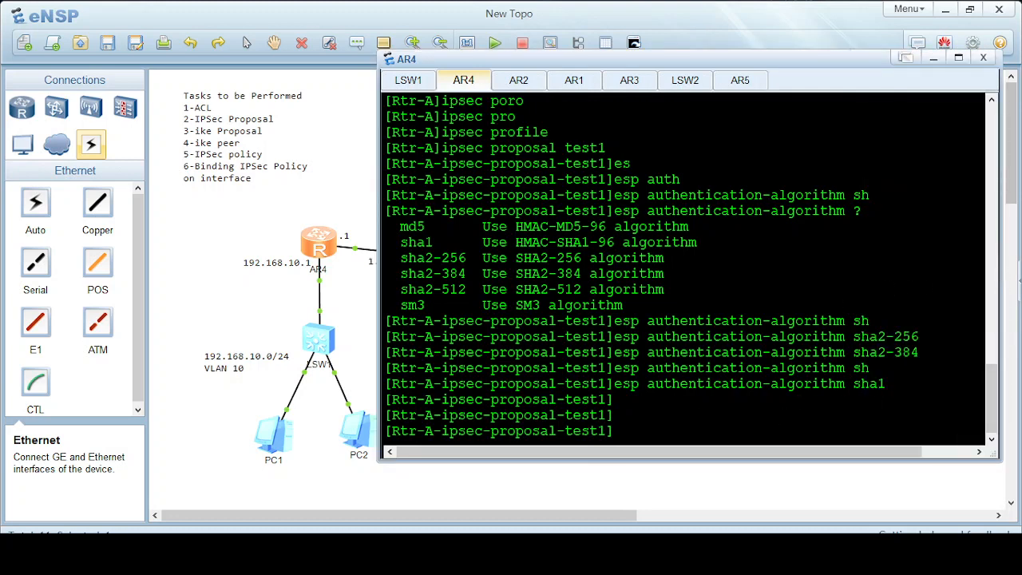
text(esp)
key(Tab)
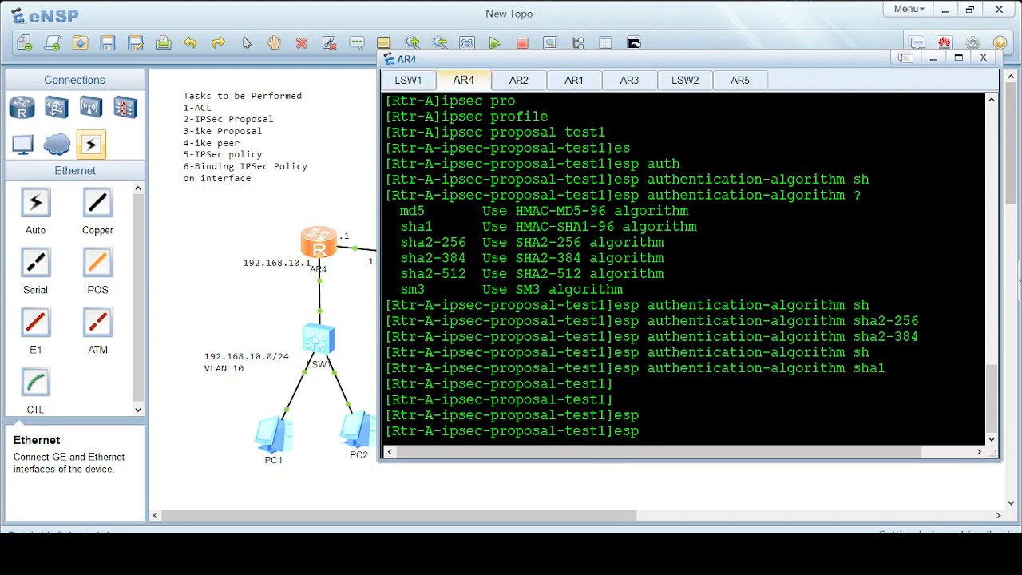
text(en)
key(Tab)
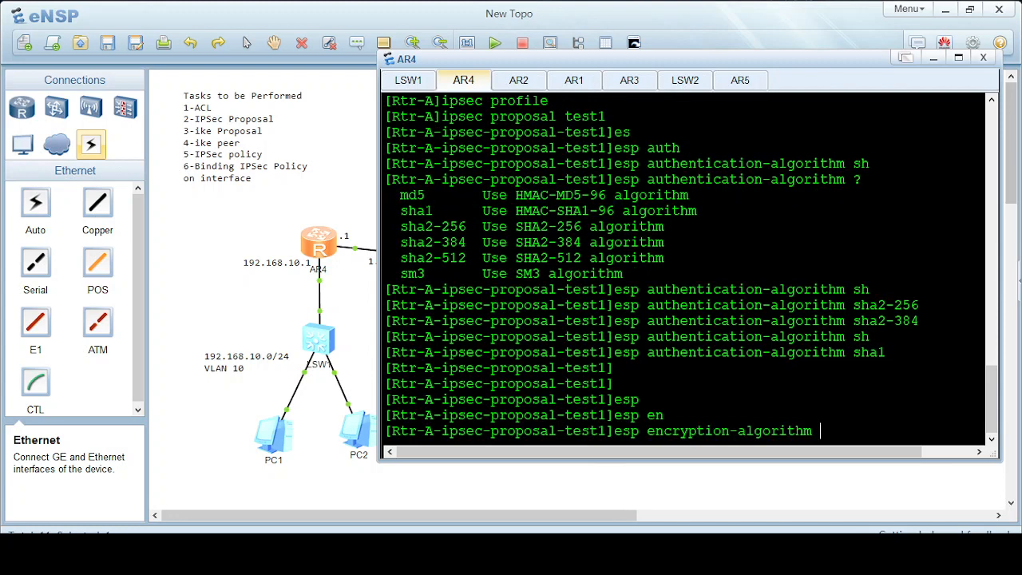
text(?)
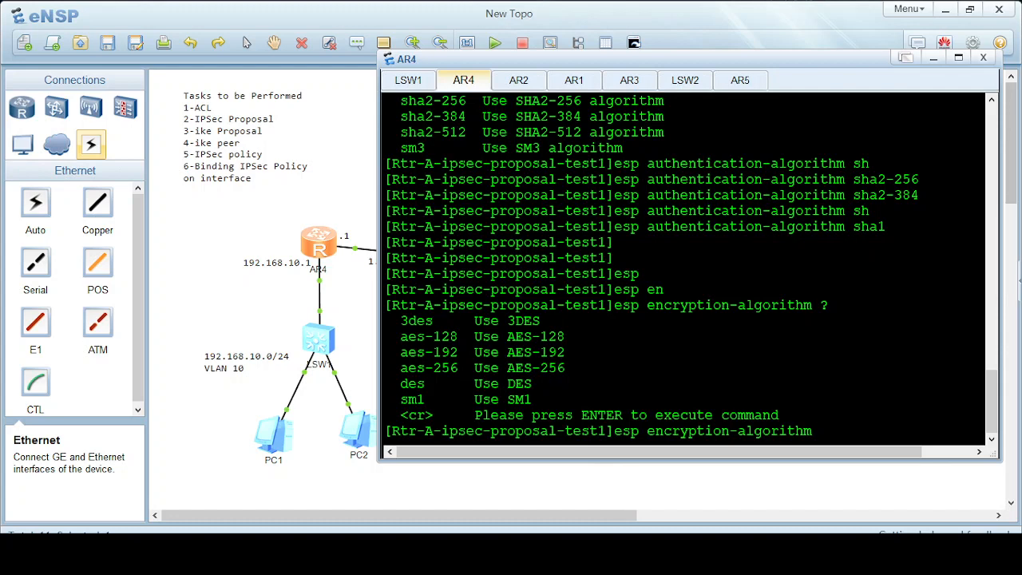
text(a)
key(Tab)
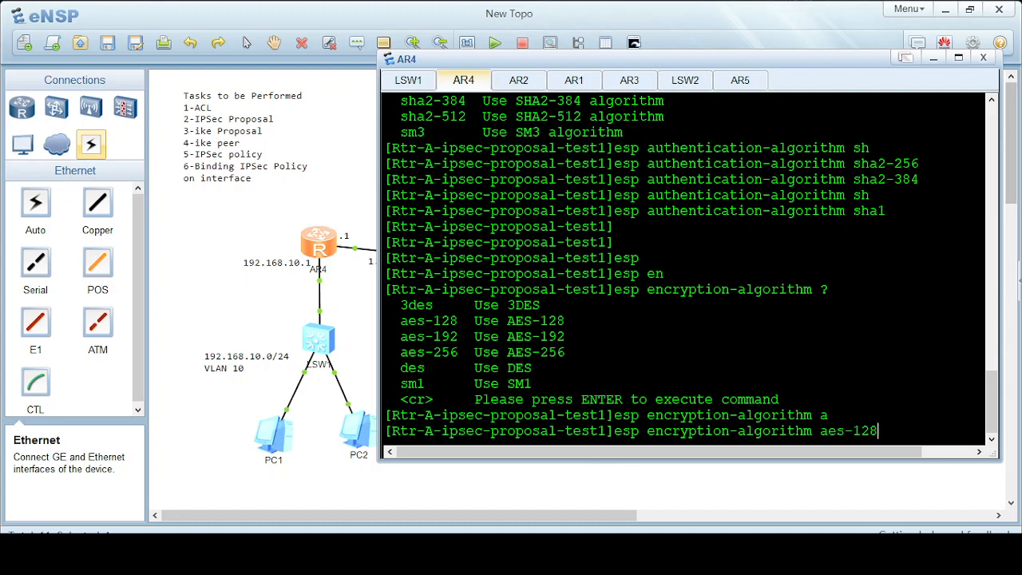
key(Return)
text(quit)
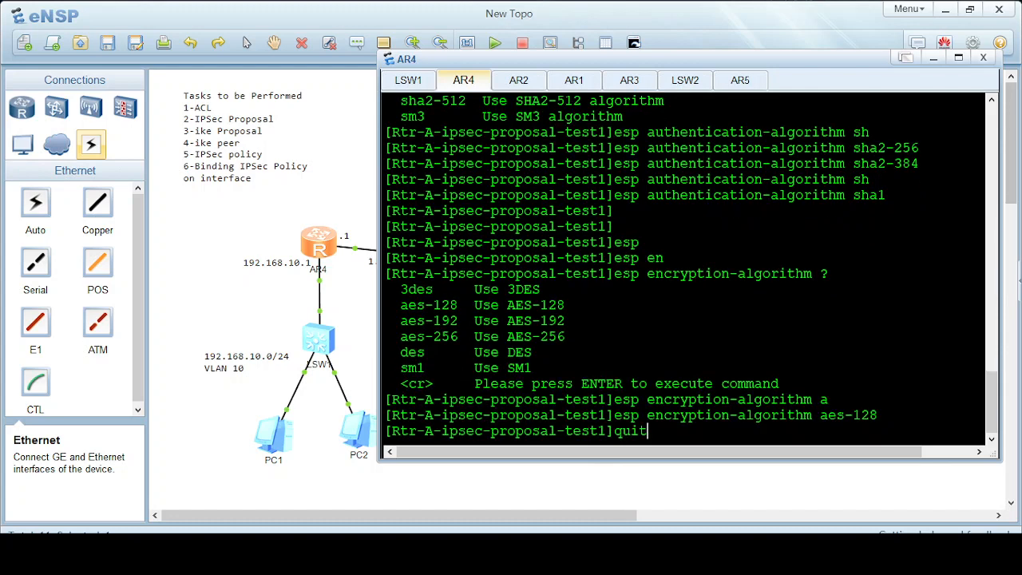
key(Return)
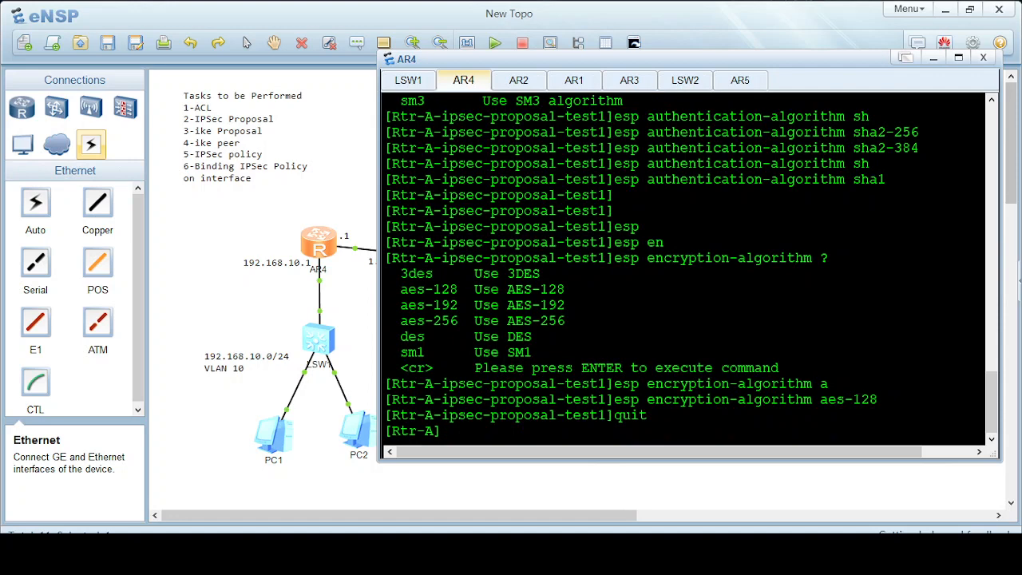
Create IKE proposal 1 on Rtr-A.
text(ik)
key(Tab)
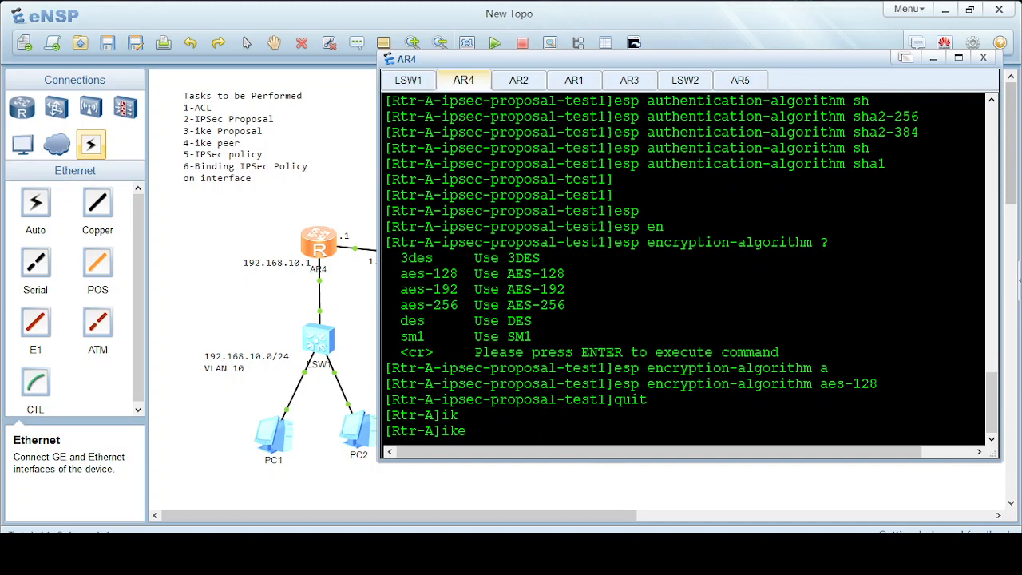
text(pro)
key(Tab)
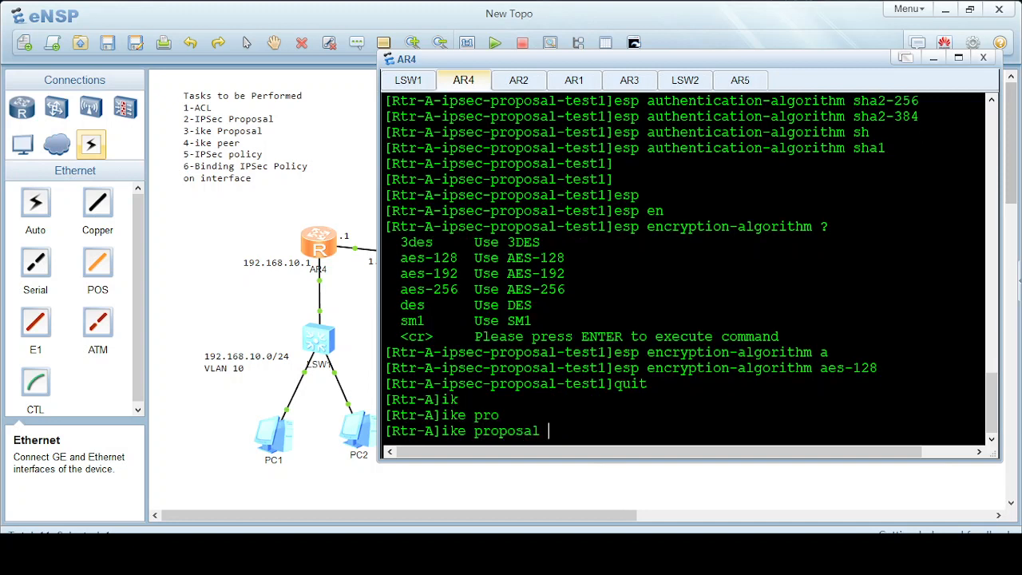
text(1)
key(Return)
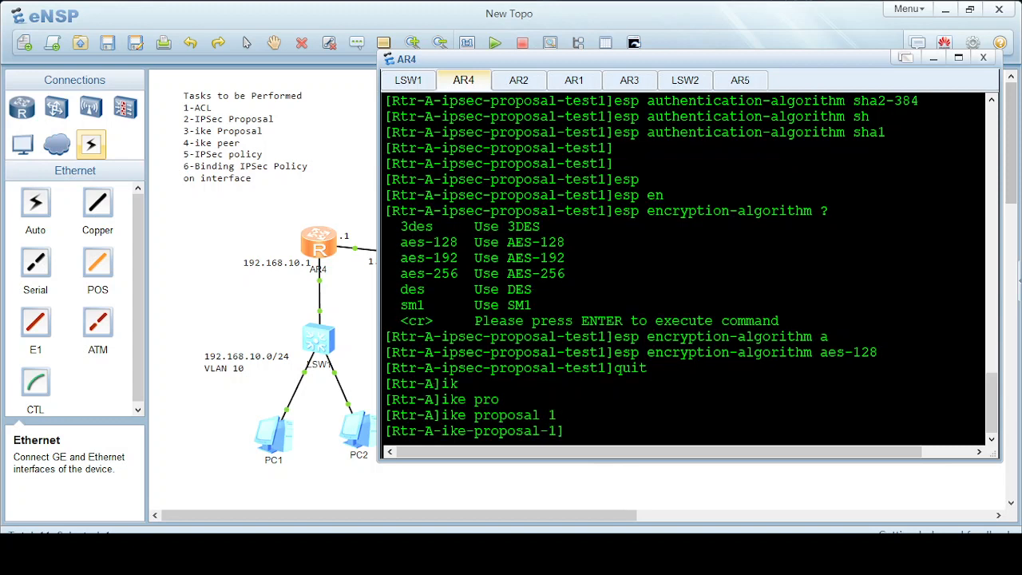
Set IKE authentication to sha1 and encryption to aes-cbc-128.
text(auth)
key(Tab)
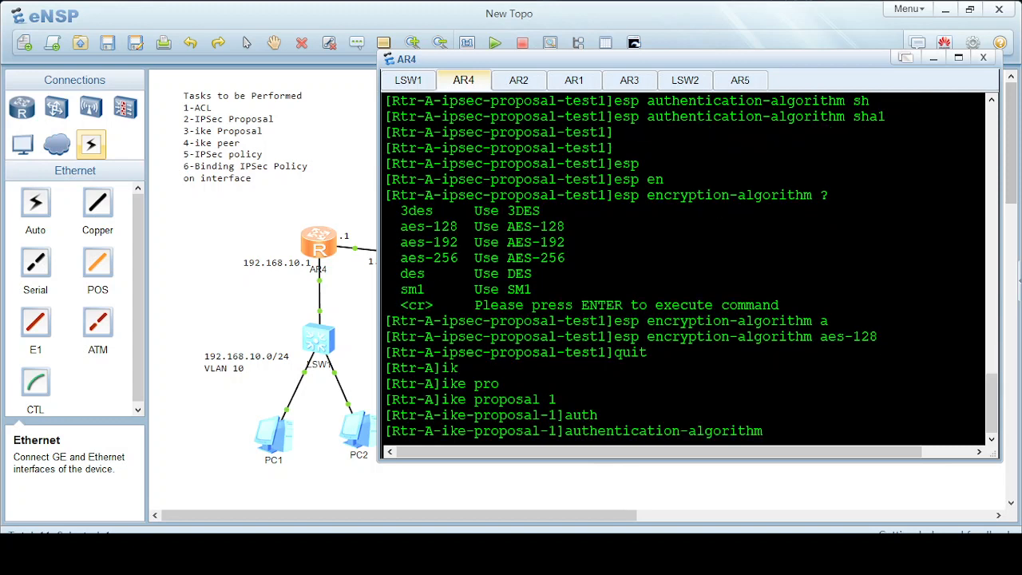
text(sh)
key(Tab)
key(Return)
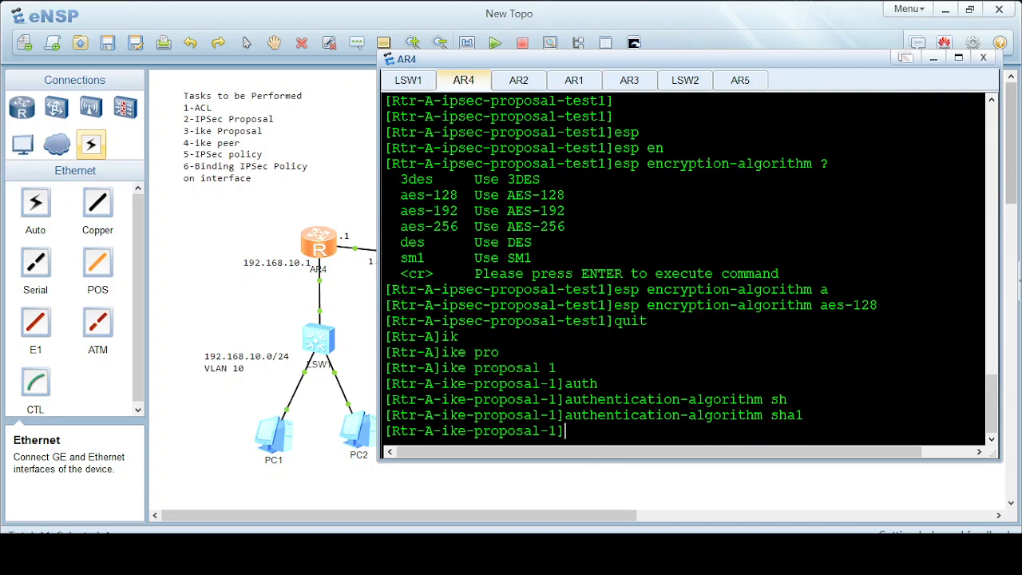
text(en)
key(Tab)
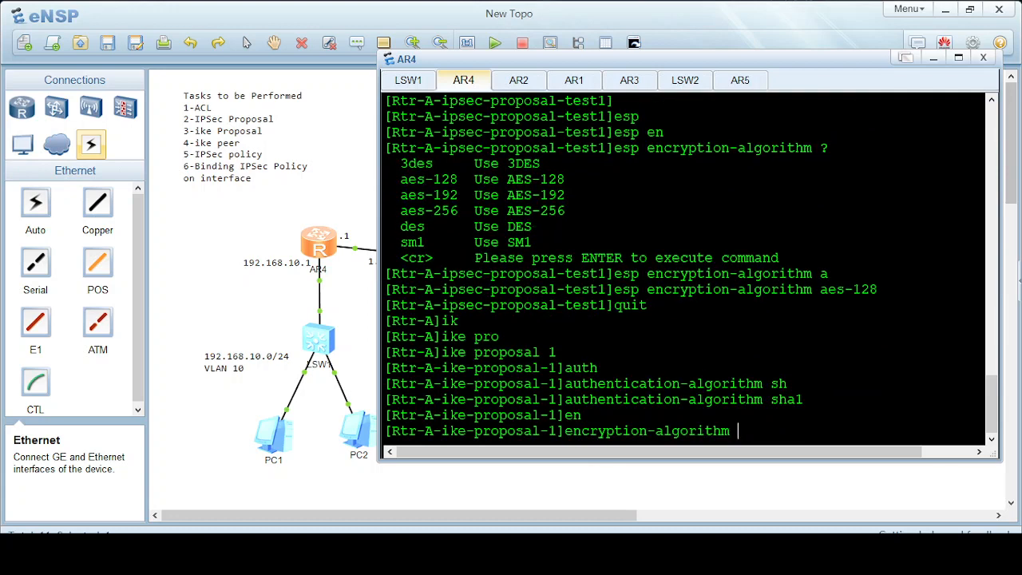
text(ae)
key(Tab)
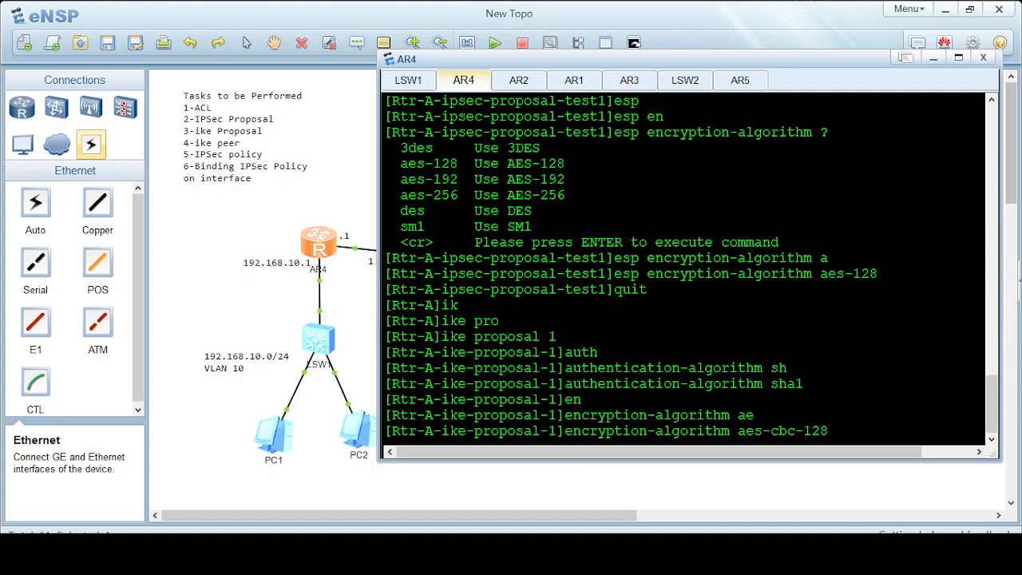
key(Return)
Set Diffie-Hellman group14 and leave the IKE proposal view.
text(dh)
key(Tab)
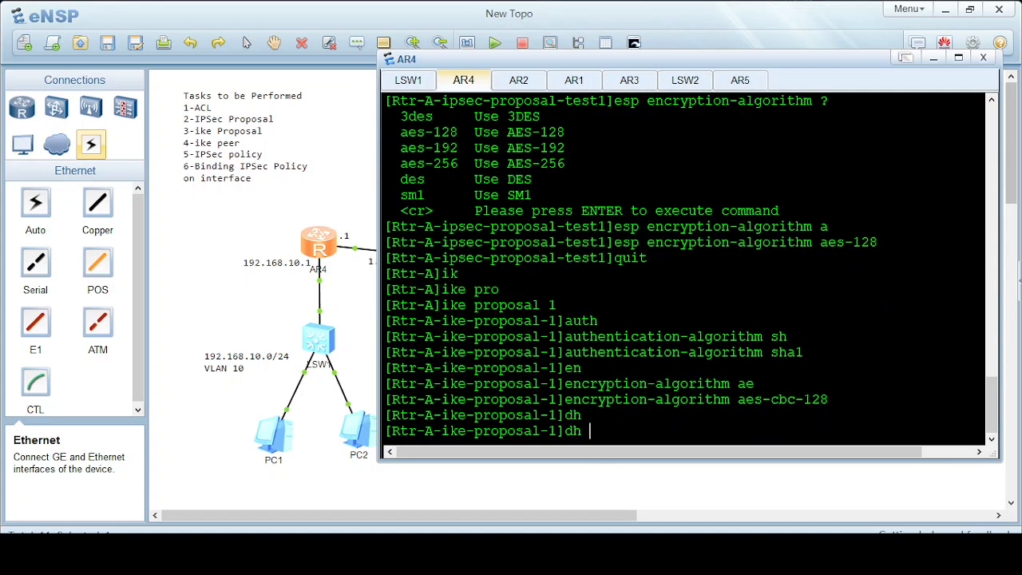
text(g)
key(Tab)
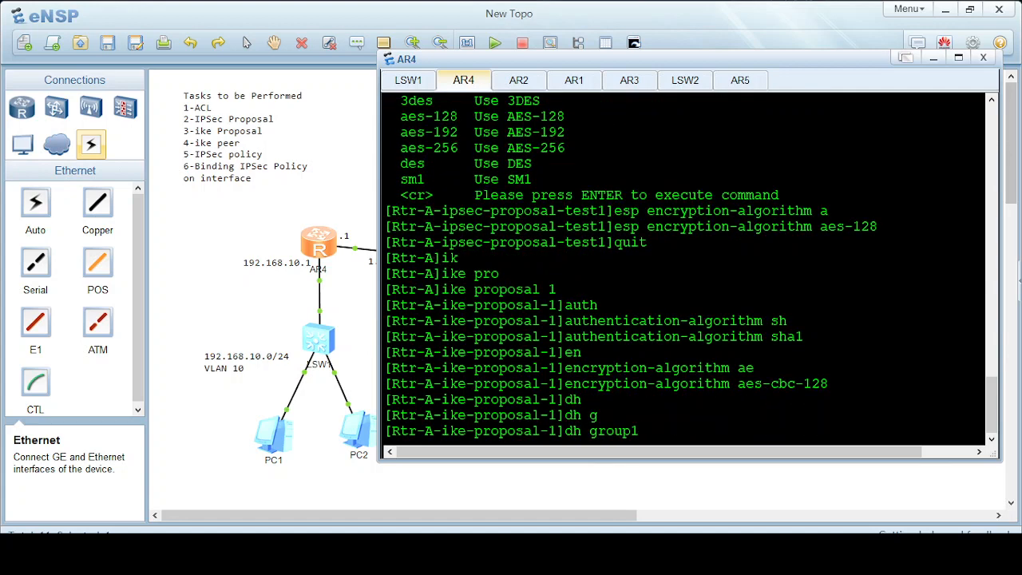
text(4)
key(Return)
text(quit)
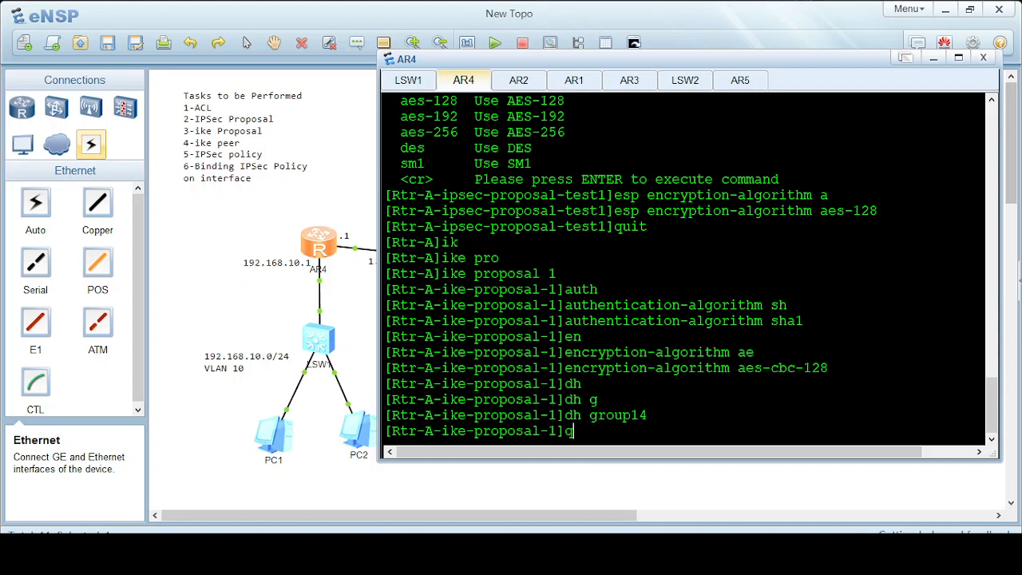
key(Return)
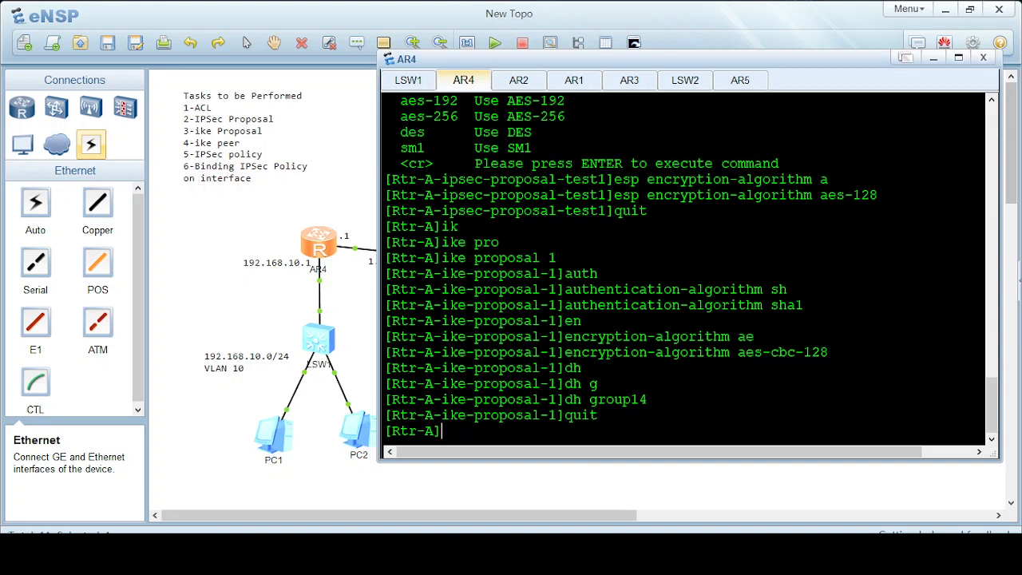
Create IKE peer peer1 on AR4 using IKE version v1.
text(ik)
key(Tab)
text(pe)
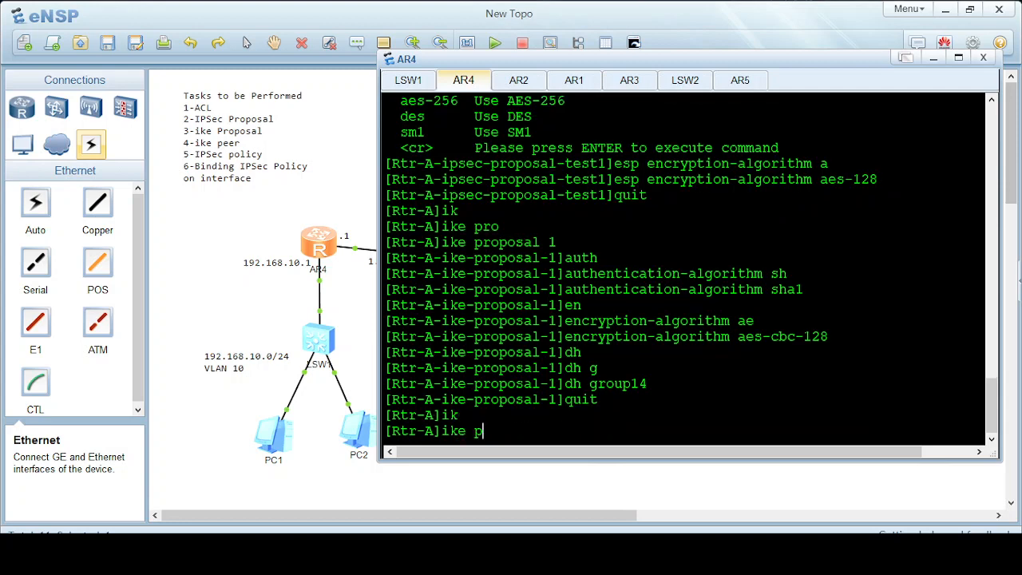
key(Tab)
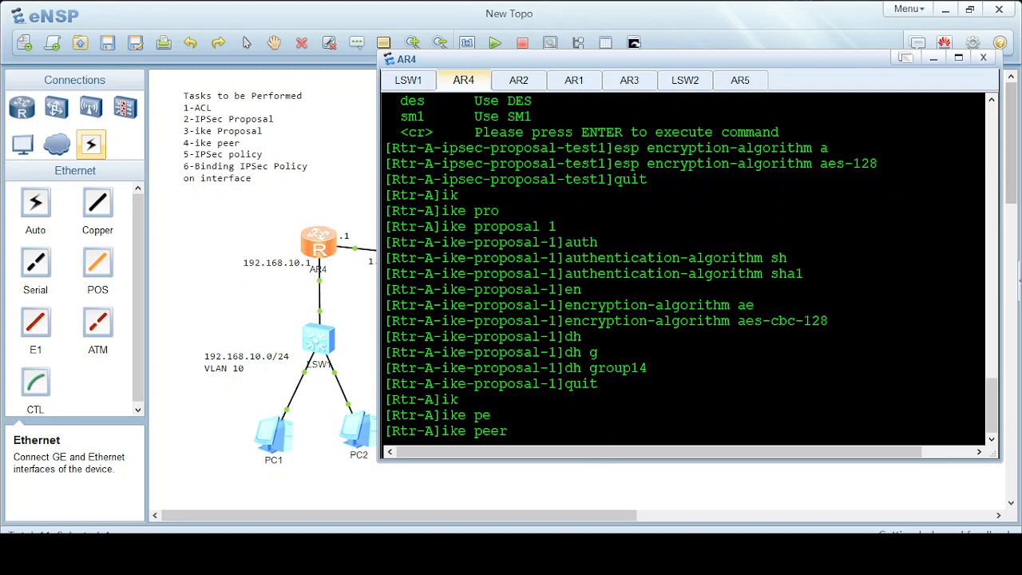
text(?)
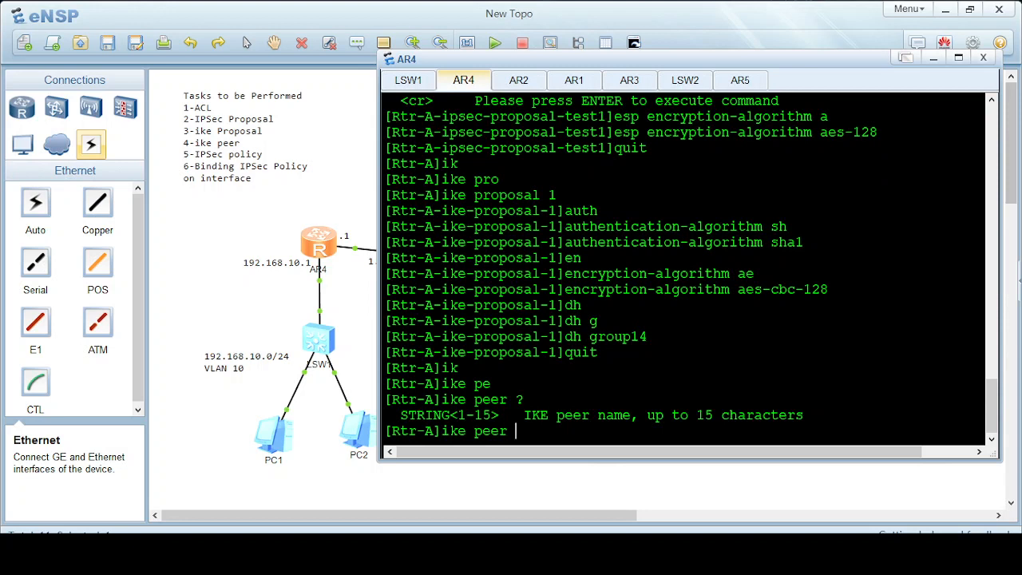
text(peer1 v)
key(Tab)
key(Return)
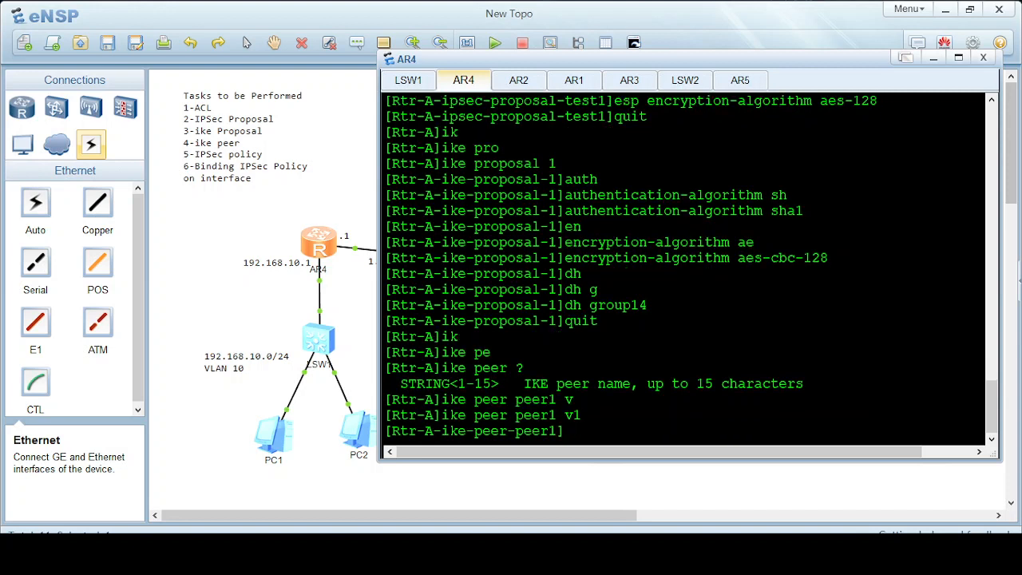
Set peer1's remote address to 4.4.4.1.
text(re)
key(Tab)
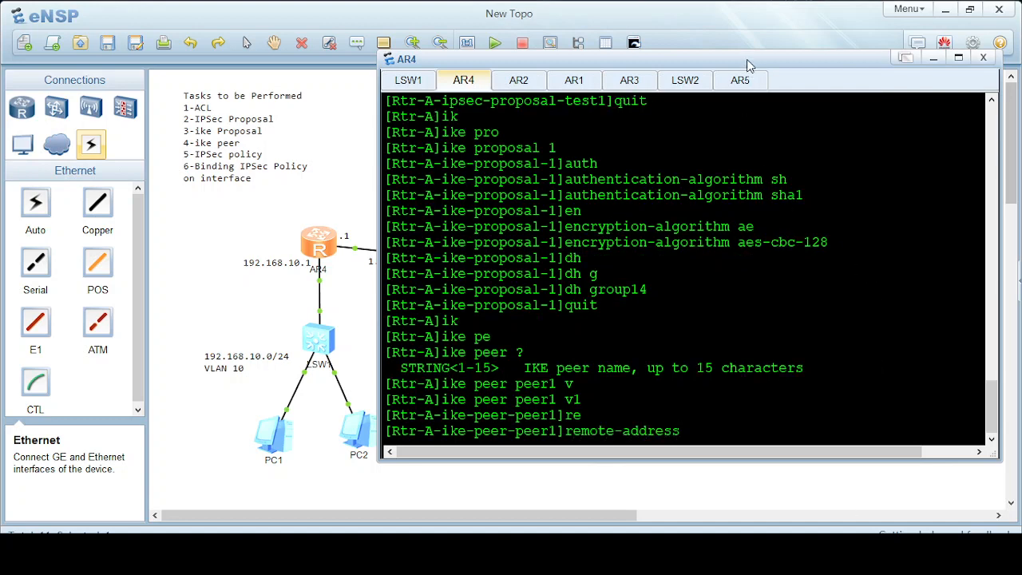
drag(636, 230, 580, 320)
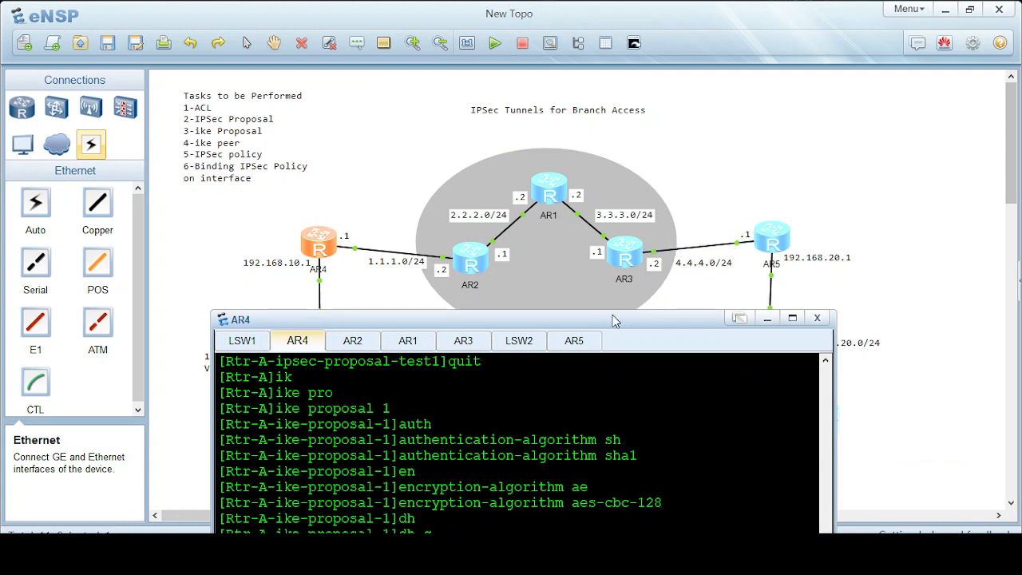
drag(613, 315, 675, 114)
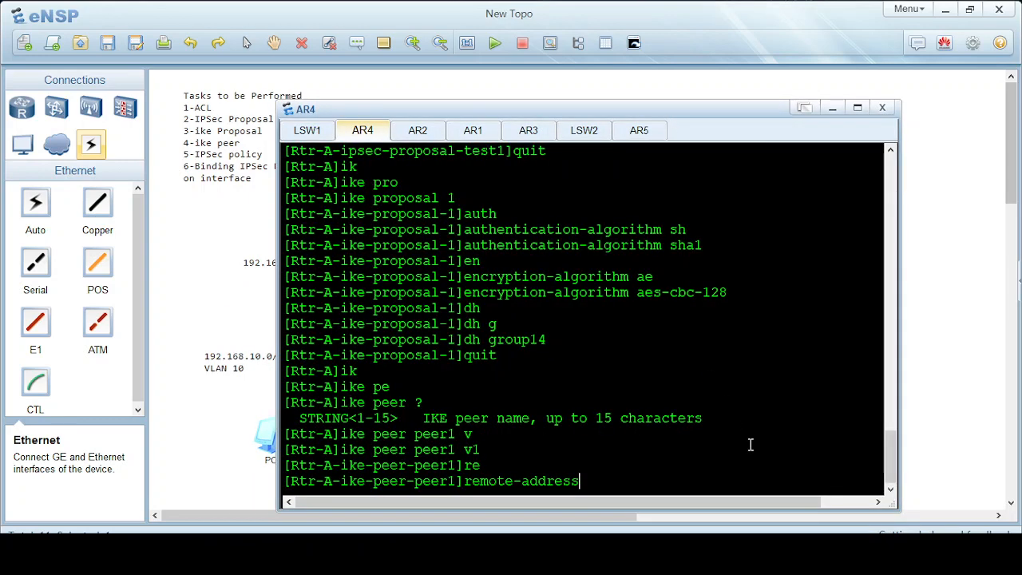
text(4.4.4.1)
key(Return)
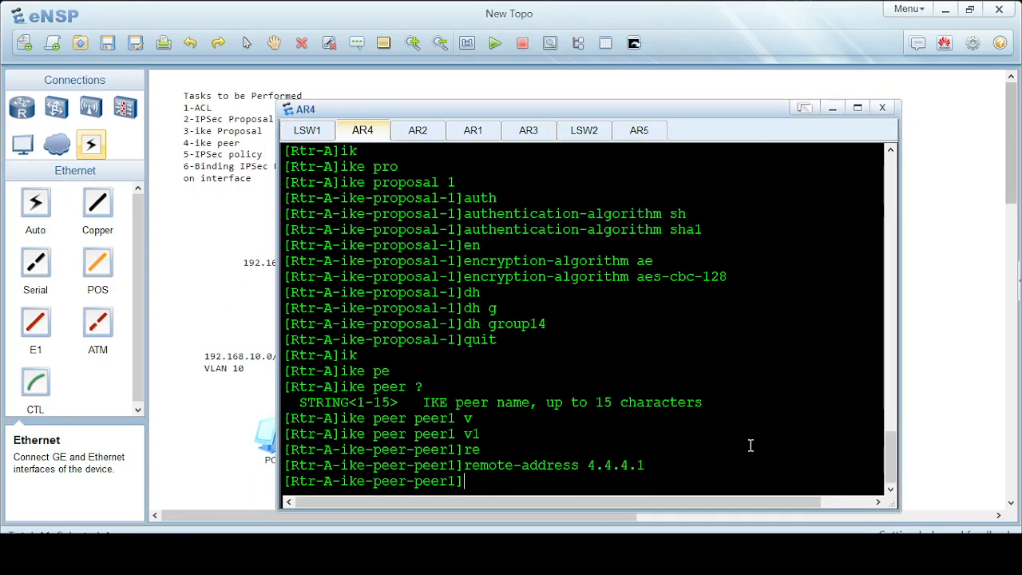
Attach IKE proposal 1 to peer1.
text(ik)
key(Tab)
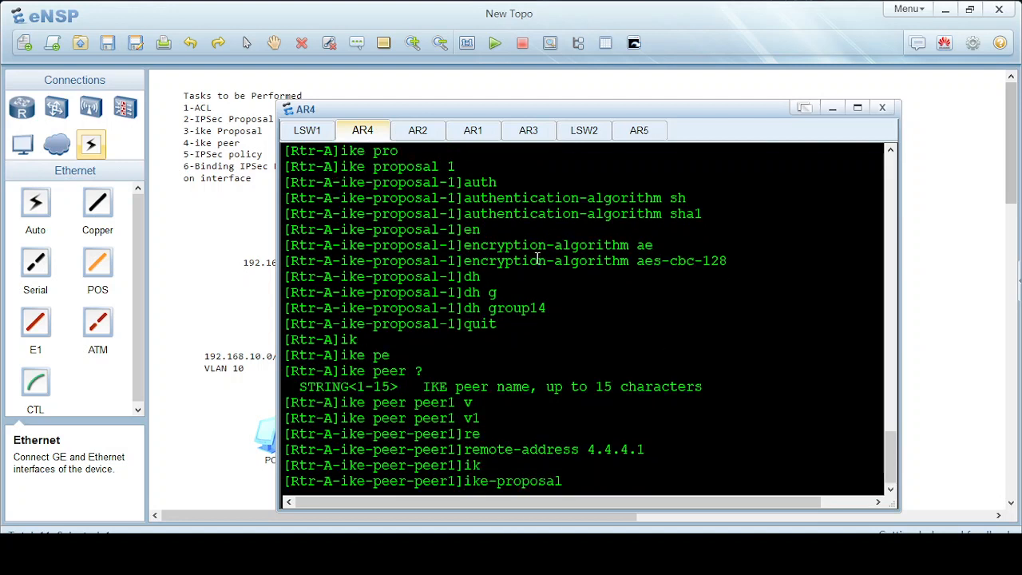
double_click(449, 167)
click(568, 477)
text(1)
key(Return)
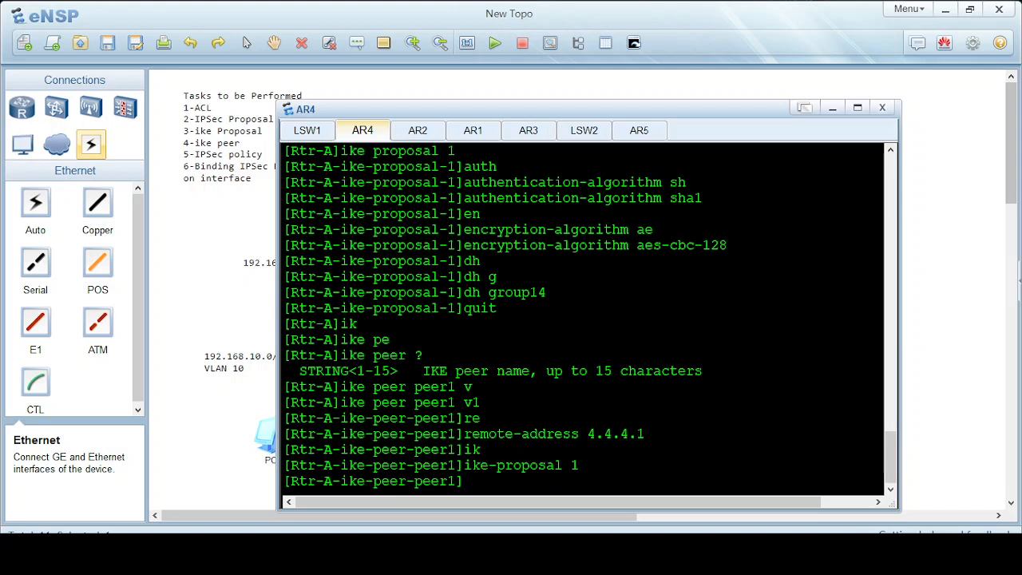
Give peer1 a cipher pre-shared key, then quit back to system view.
text(pre)
key(Tab)
text(ci)
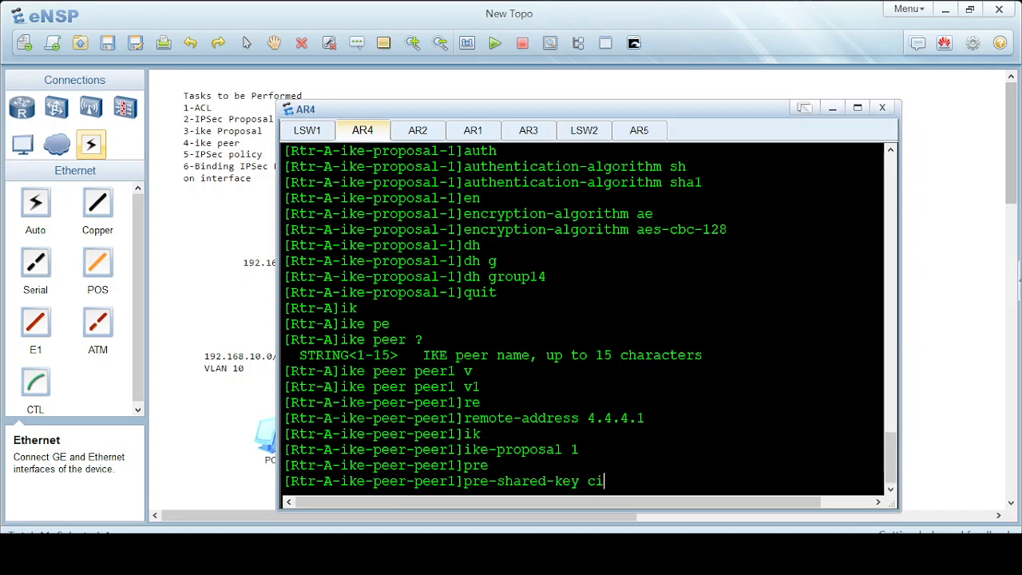
key(Tab)
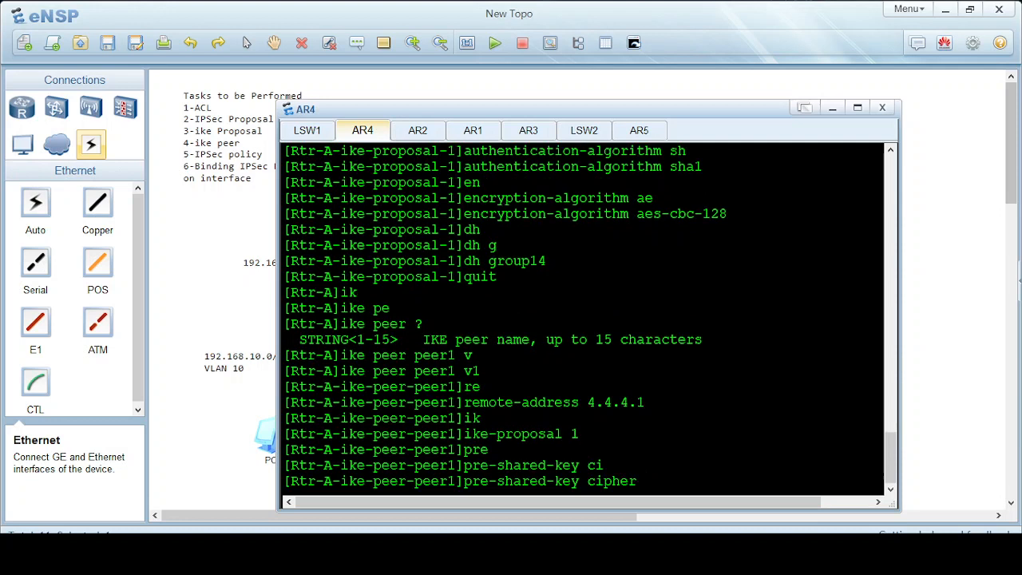
text(Root)
text(@123)
key(Return)
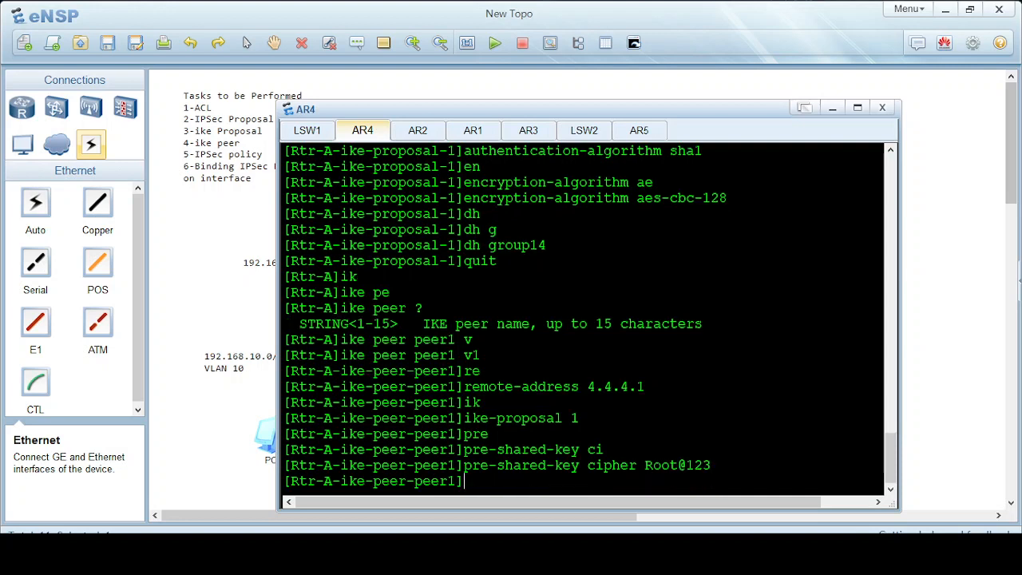
text(quit)
key(Return)
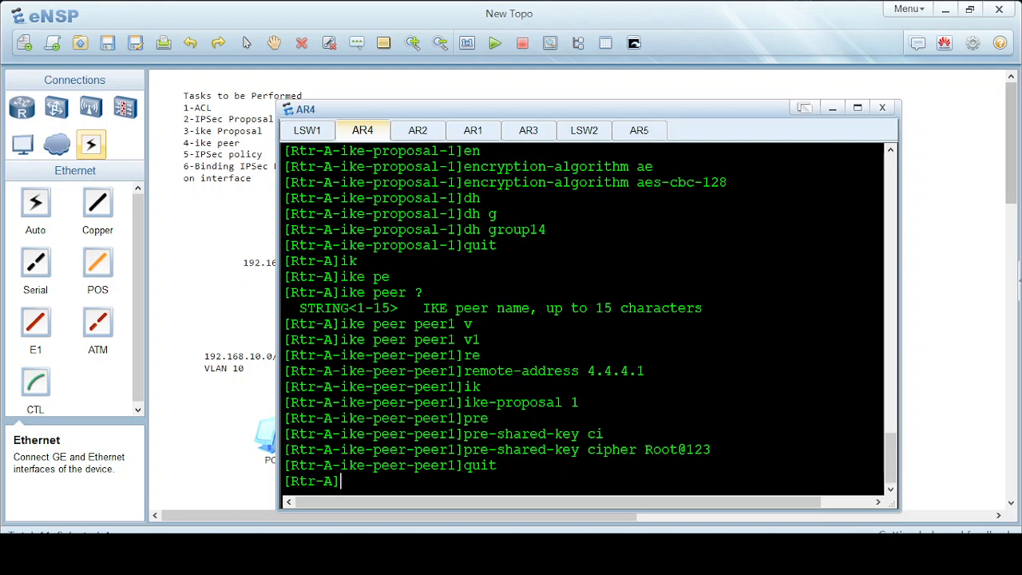
Create IPSec policy policy1 sequence 1 with isakmp negotiation on AR4.
text(ipse)
key(Tab)
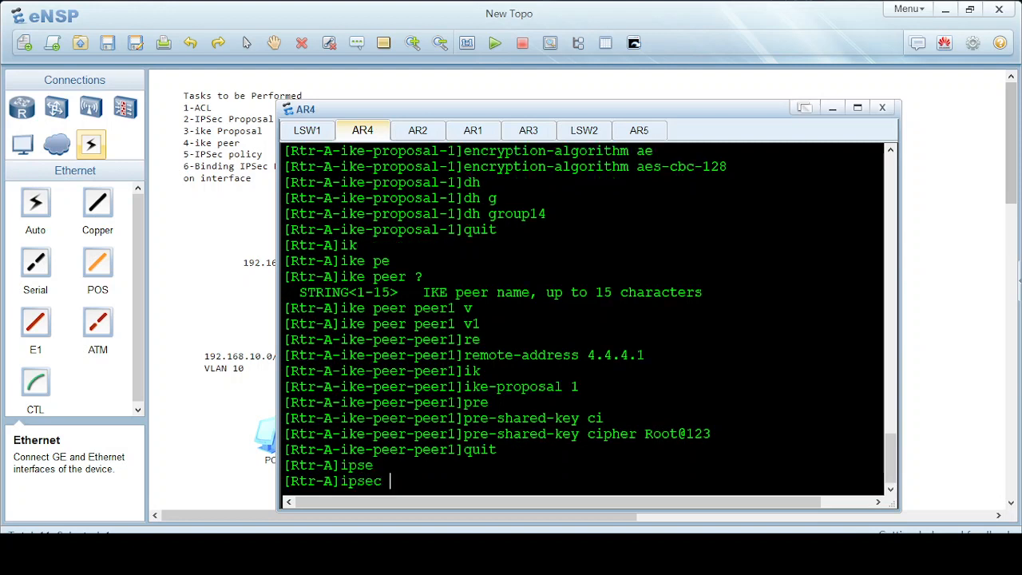
text(poli)
key(Tab)
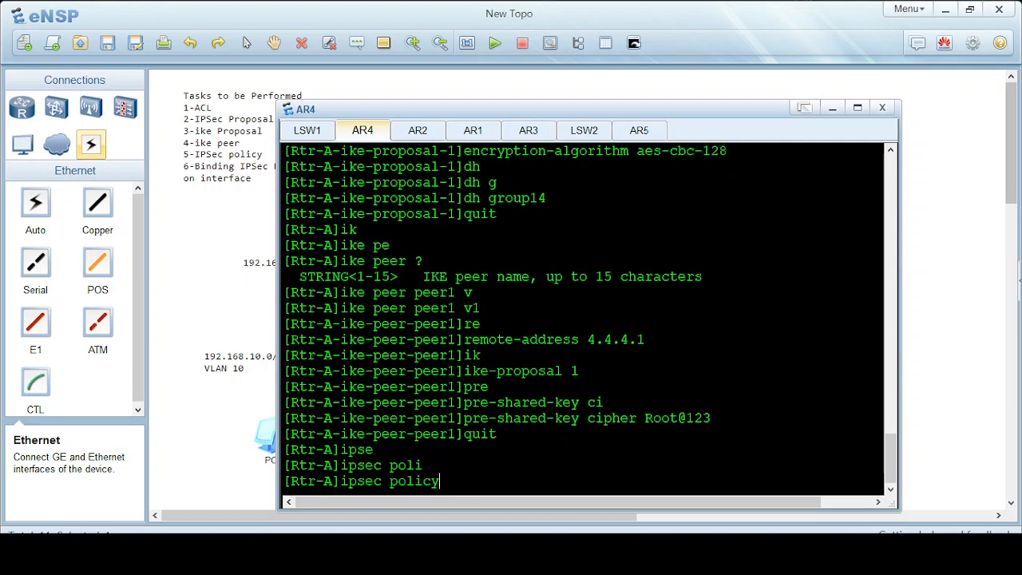
text(?)
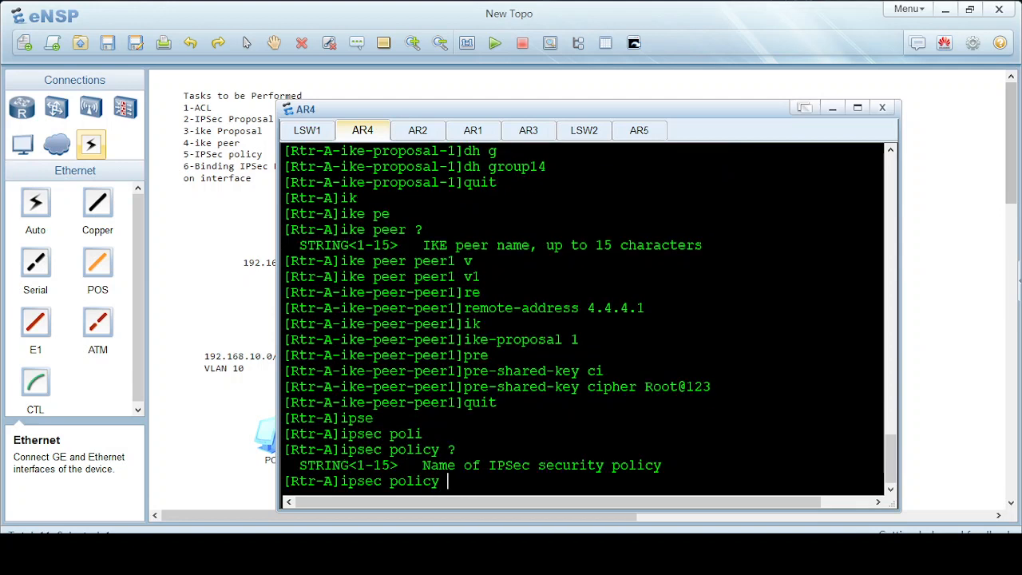
text(policy1 ?)
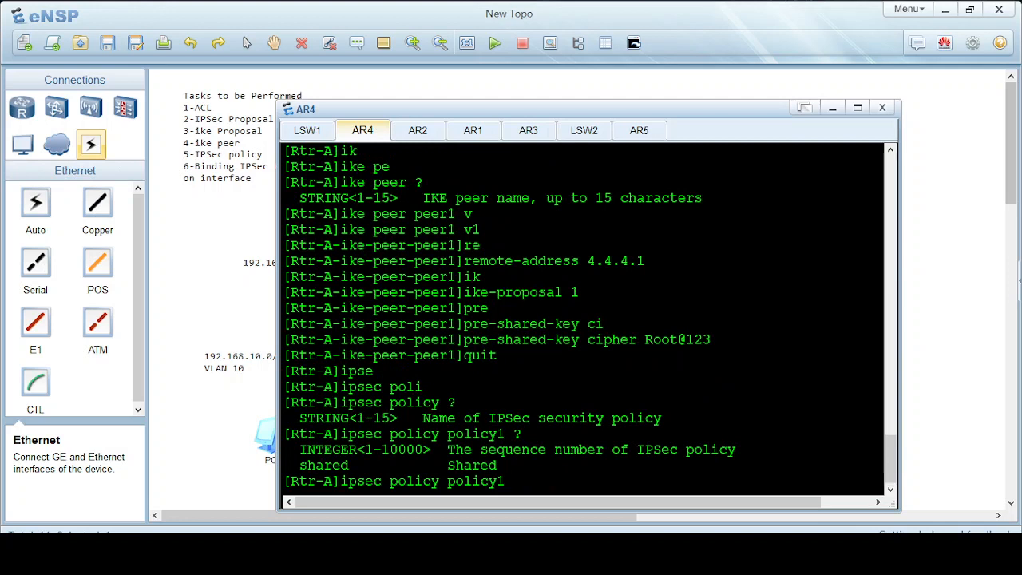
text(1 )
text(?)
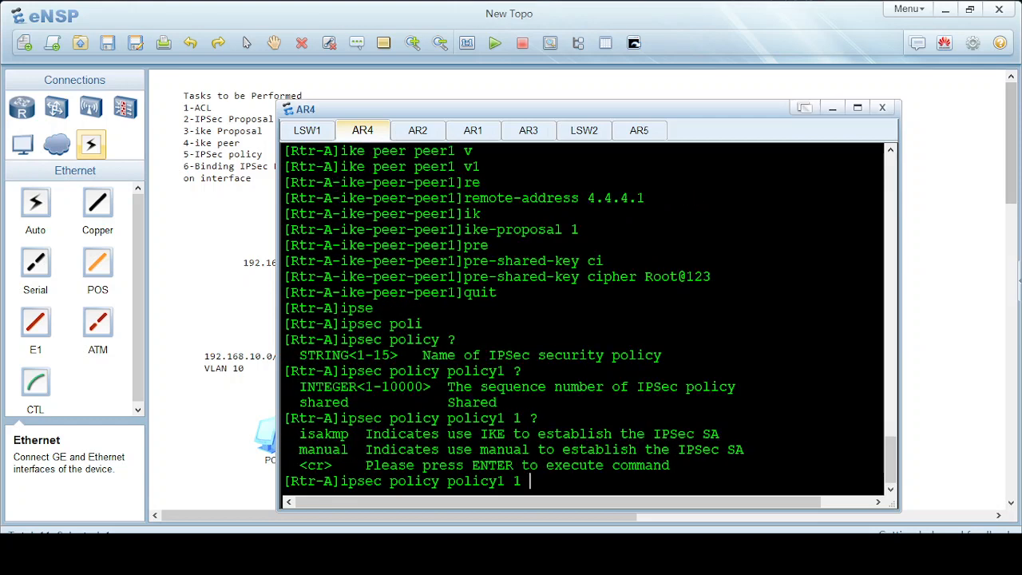
text(is)
key(Tab)
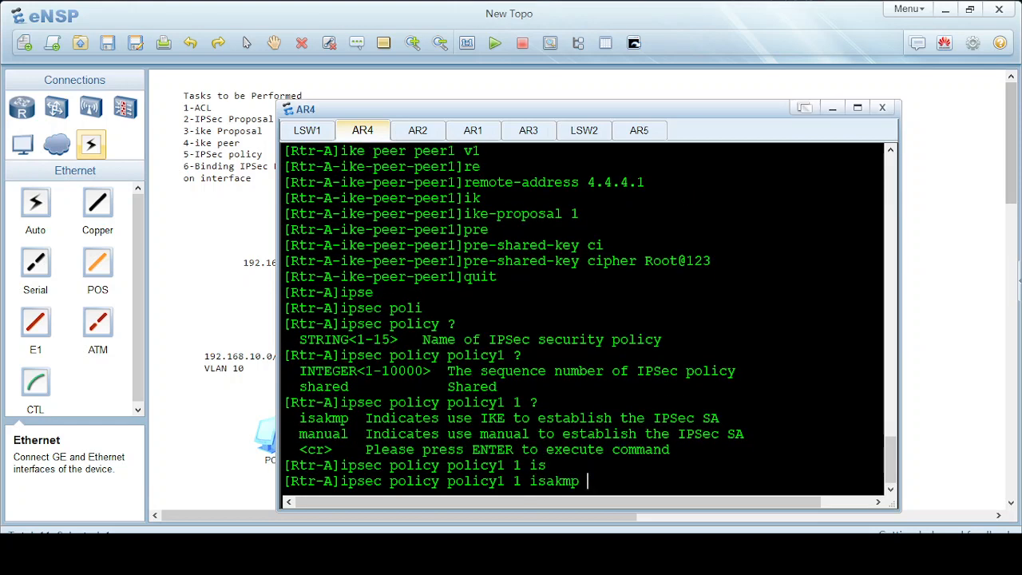
key(Return)
key(Return)
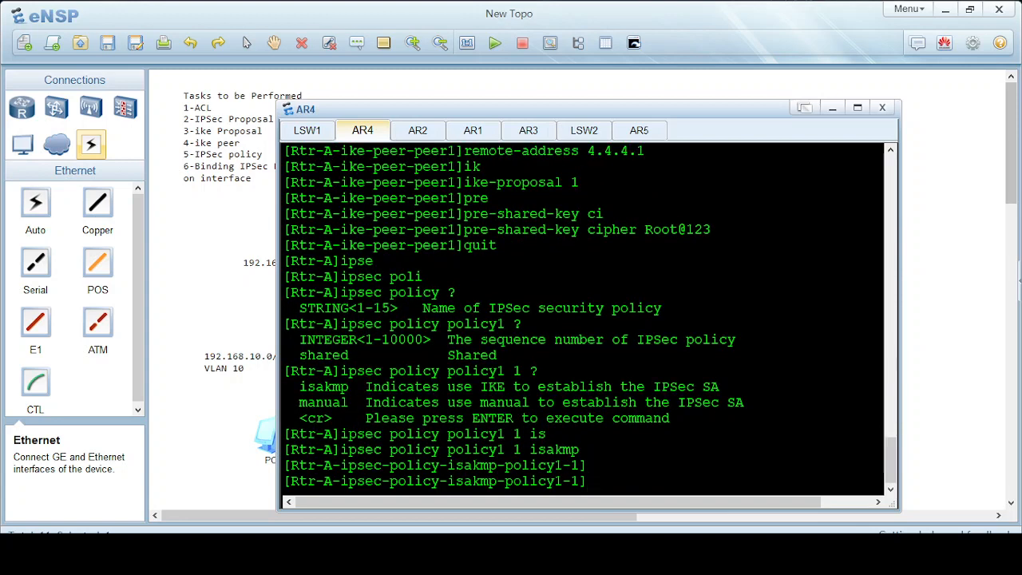
Attach IPSec proposal test1 to policy1.
text(por)
key(Tab)
key(BackSpace)
key(BackSpace)
text(ro)
key(Tab)
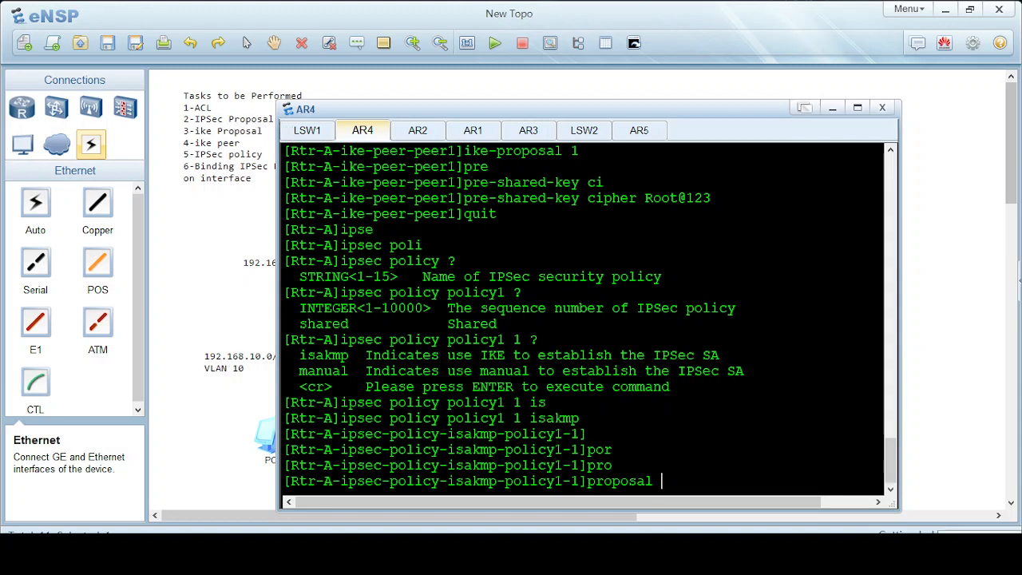
text(test1)
key(Return)
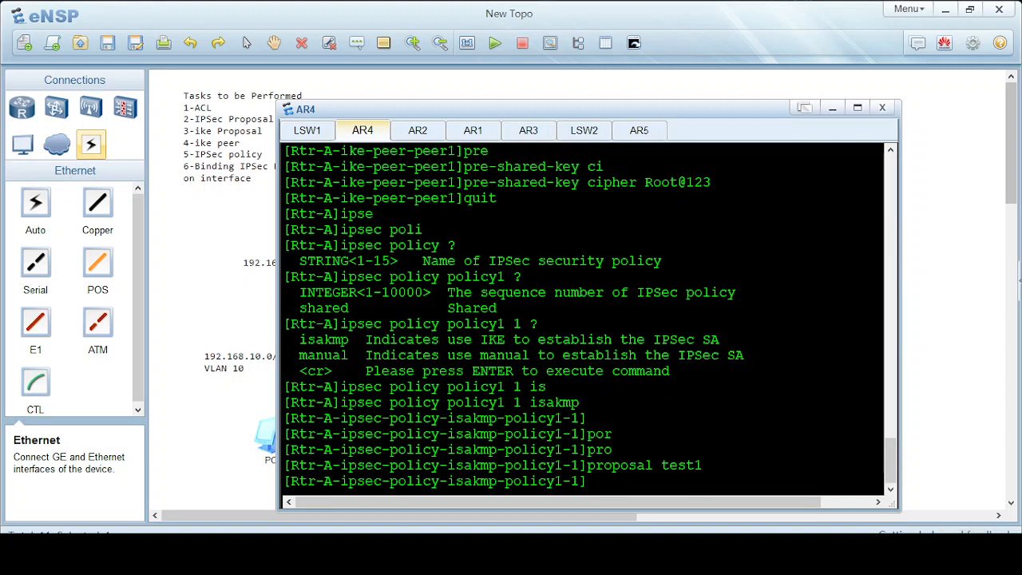
Bind IKE peer peer1 to policy1.
text(ik)
key(Tab)
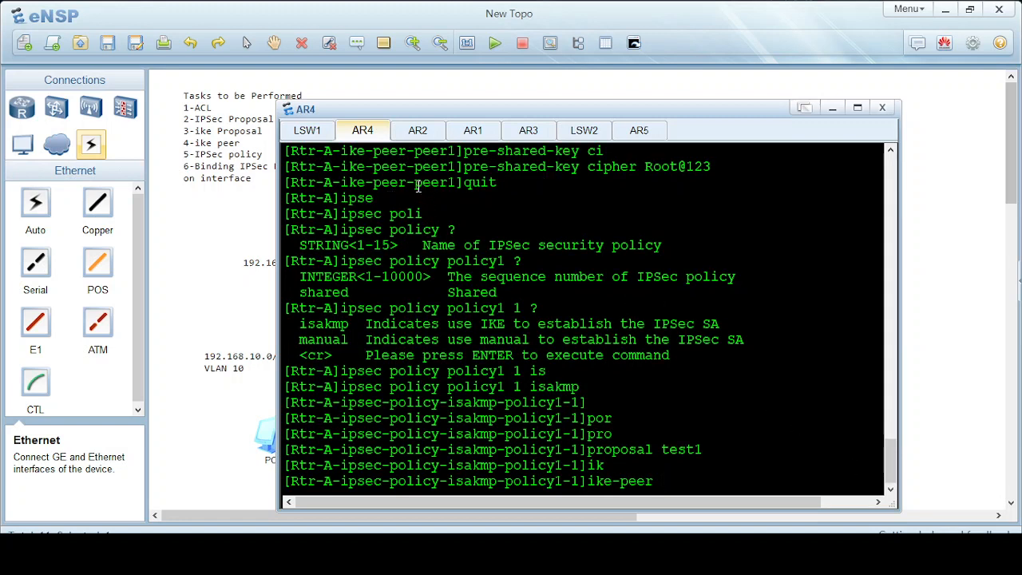
drag(415, 182, 456, 192)
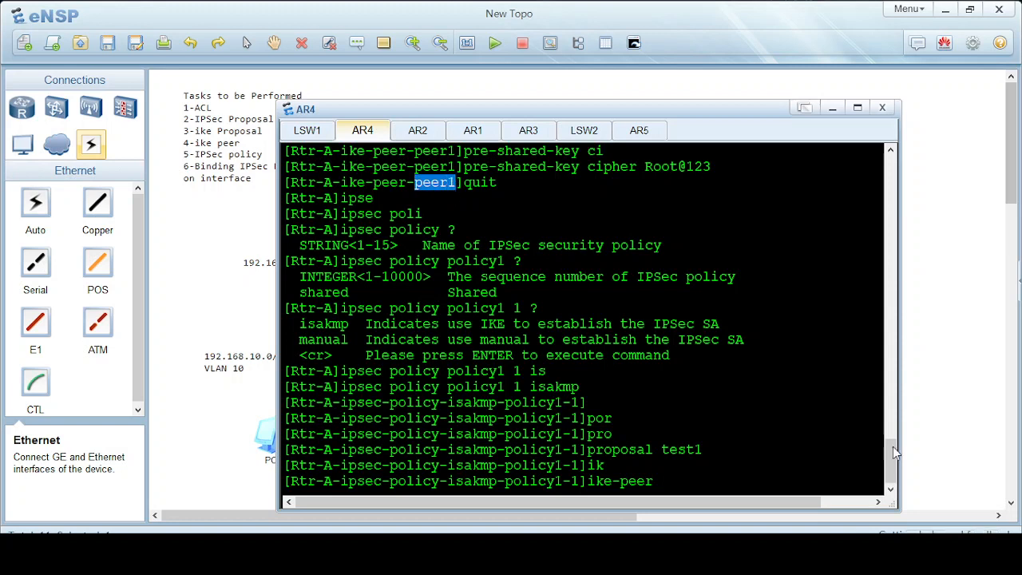
click(682, 484)
text(peer1)
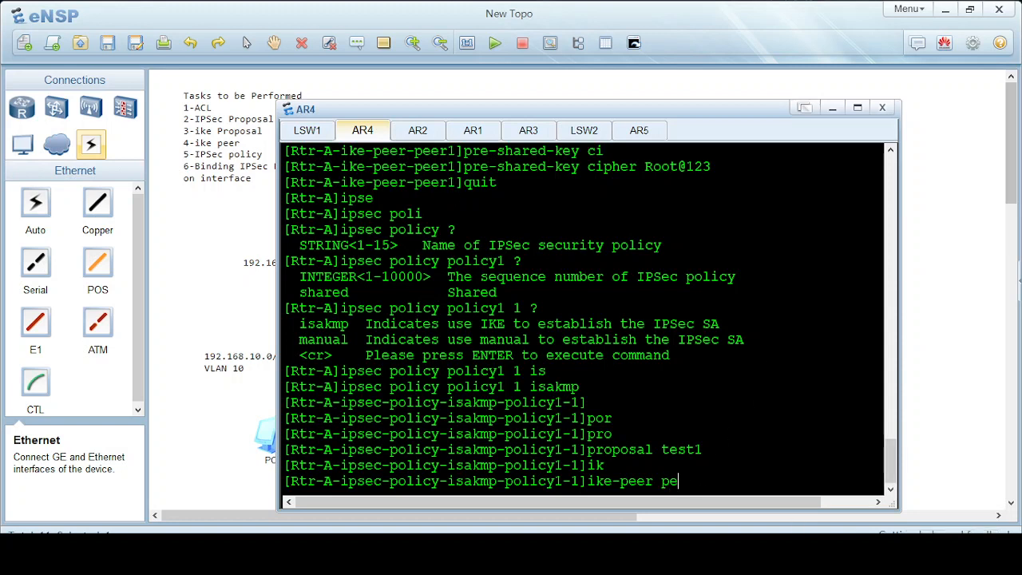
key(Return)
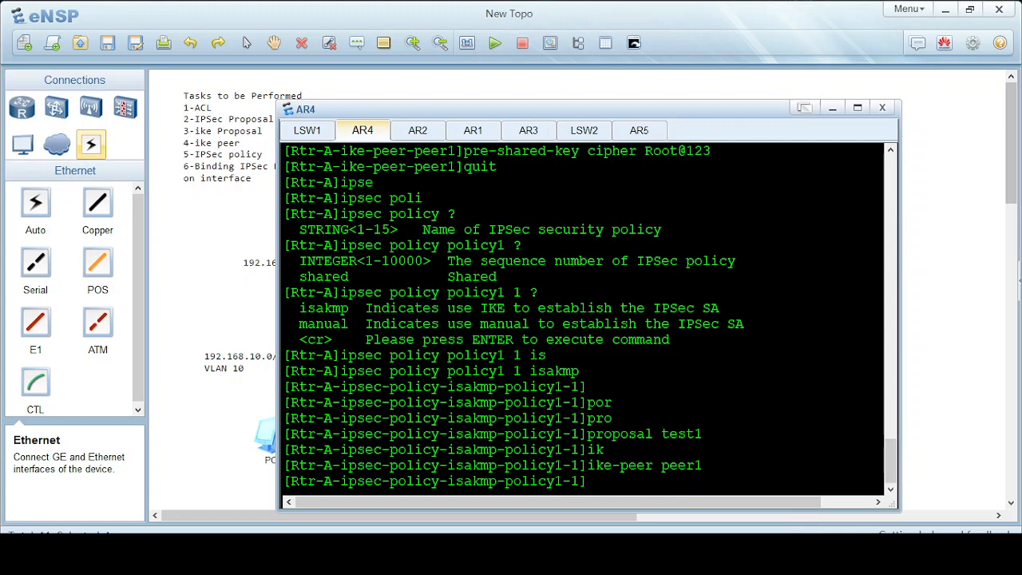
Enter the 'security acl 3000' command without submitting it yet.
text(se)
key(Tab)
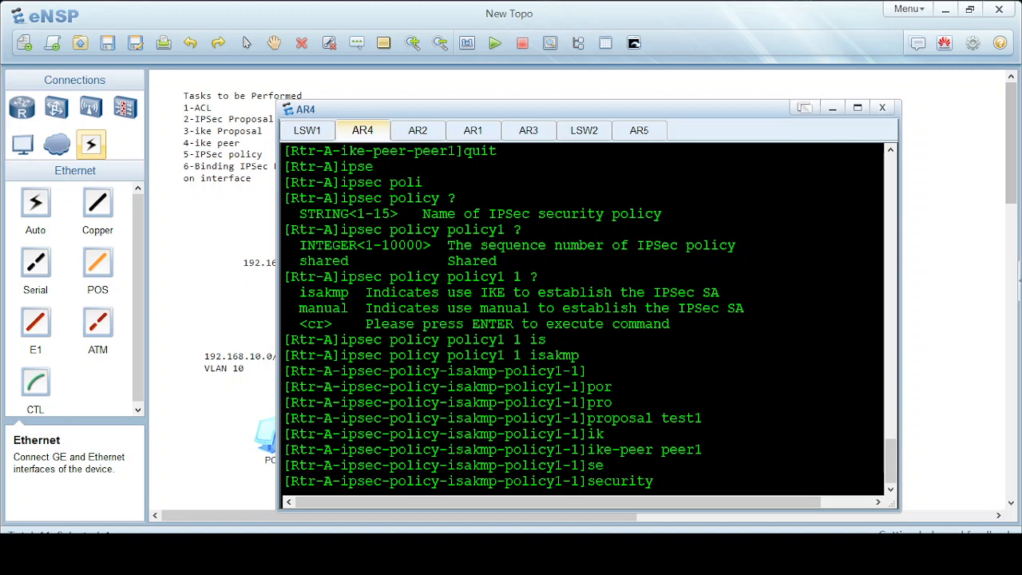
text(a)
key(Tab)
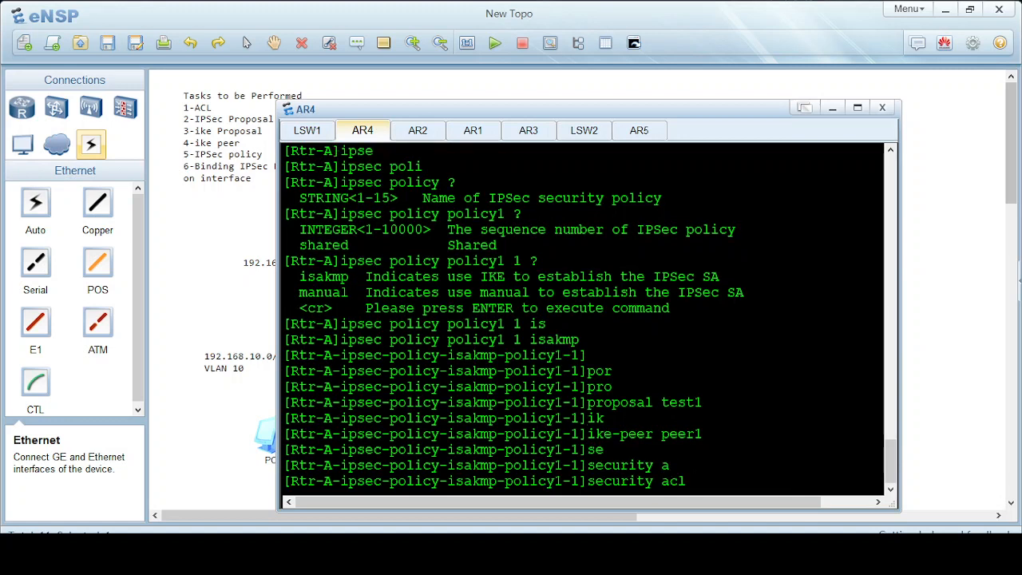
text(3000)
After checking the earlier ACL 3000 setup, bind security ACL 3000 to policy1 and leave the policy view.
scroll(667, 420, up, 15)
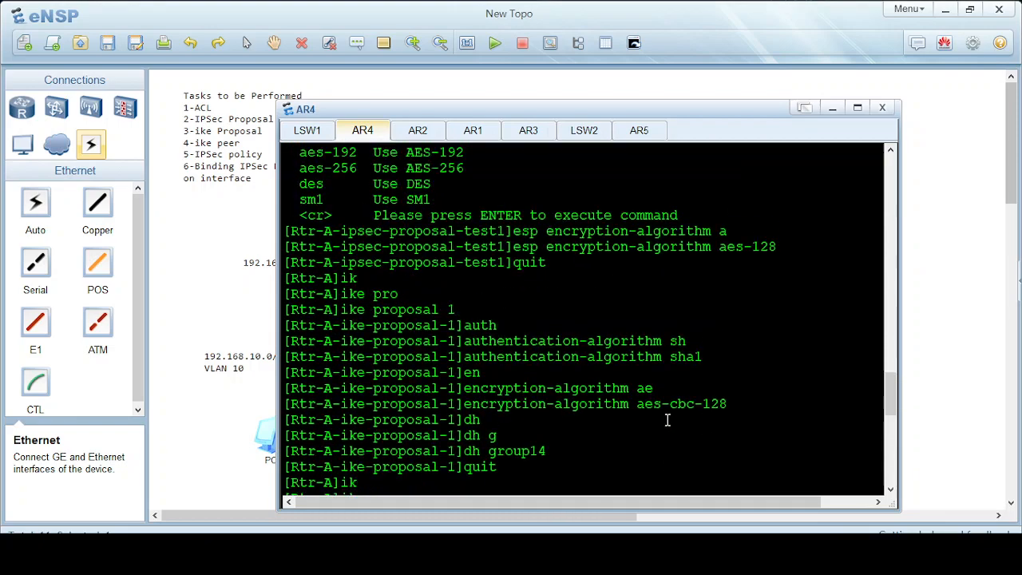
scroll(667, 420, up, 12)
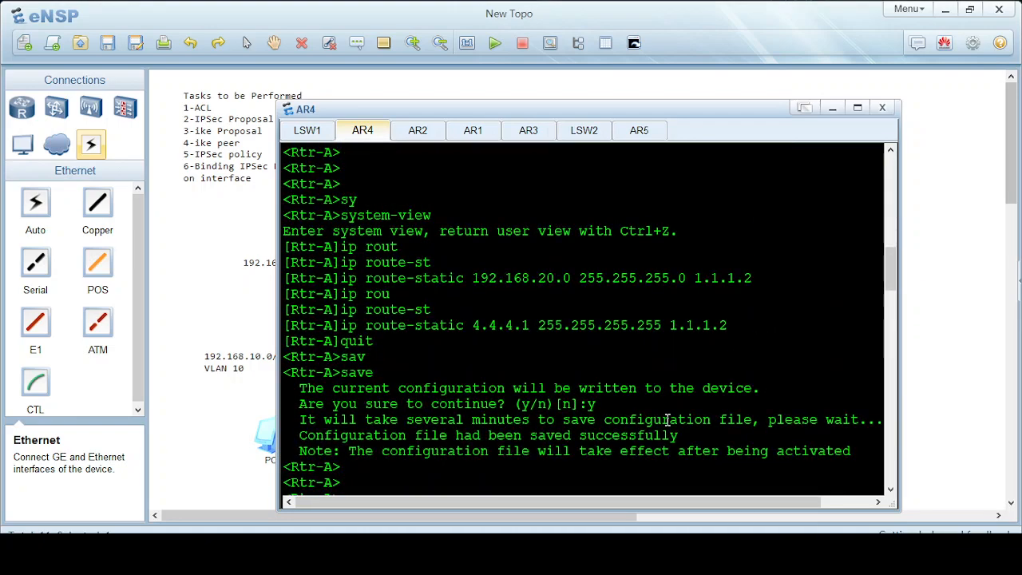
scroll(668, 420, down, 2)
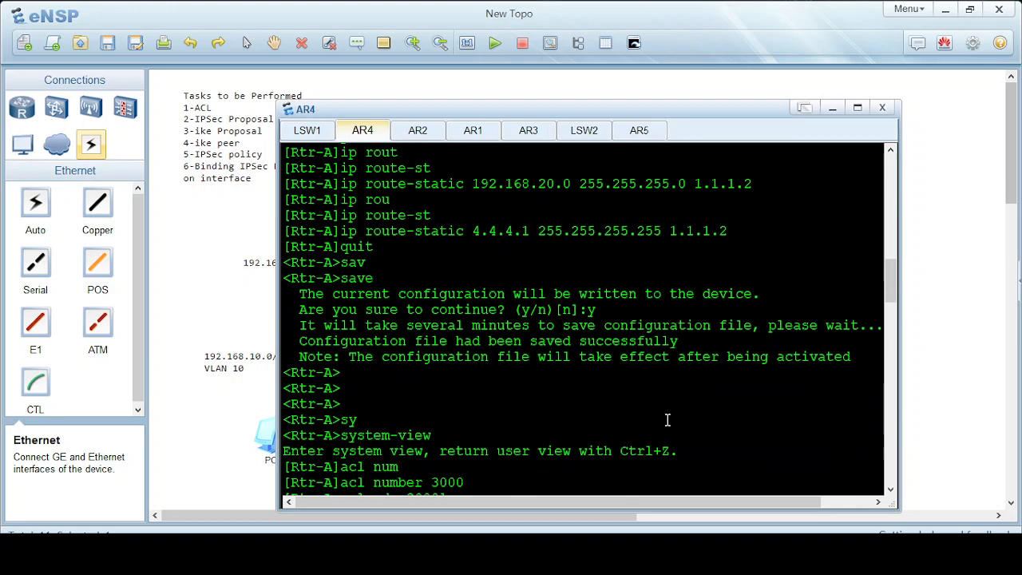
scroll(667, 420, down, 1)
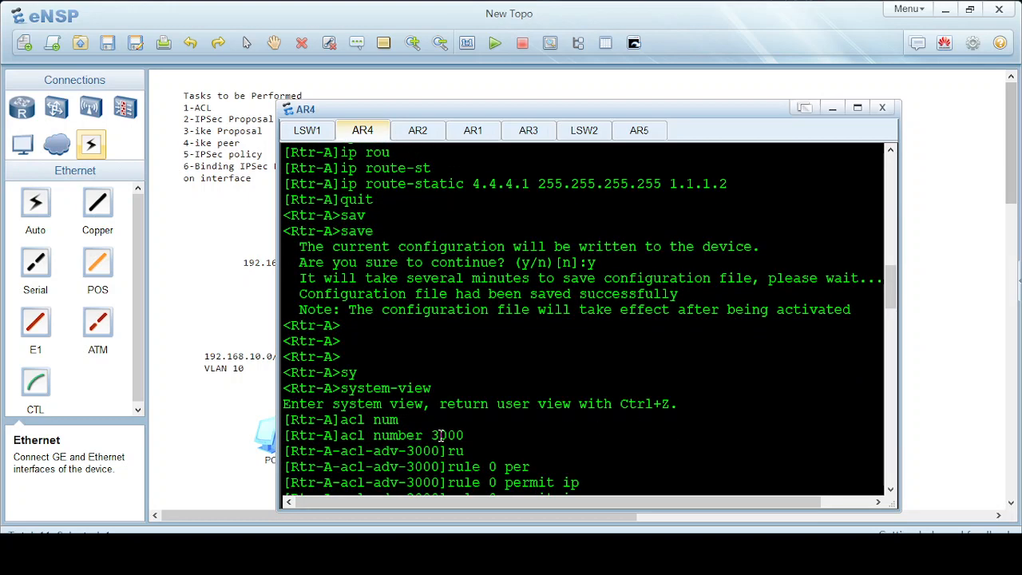
scroll(541, 437, down, 20)
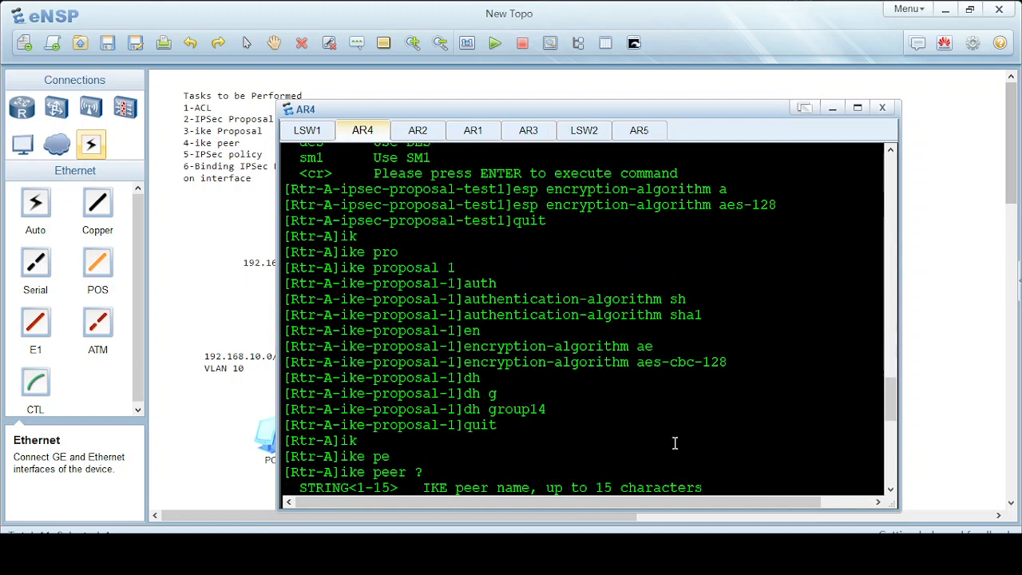
scroll(675, 443, down, 1)
scroll(834, 483, down, 1)
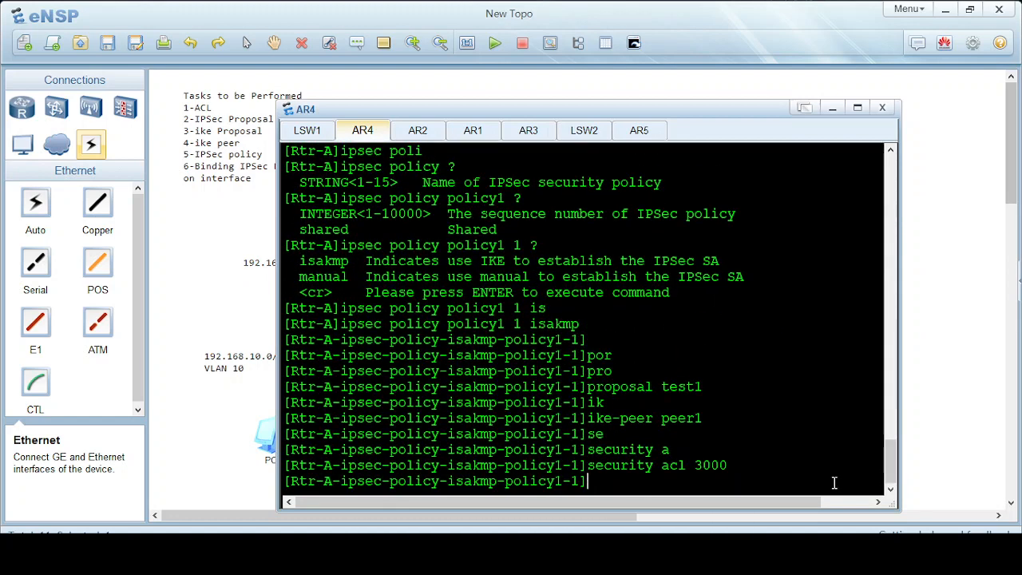
key(Return)
key(Return)
text(qui)
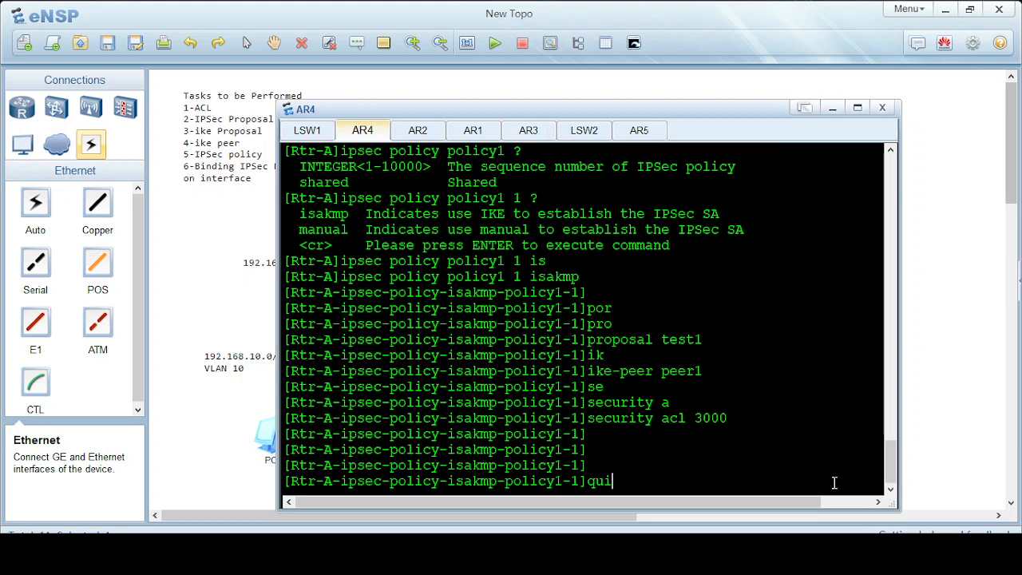
text(t)
key(Return)
key(Return)
key(Return)
key(Return)
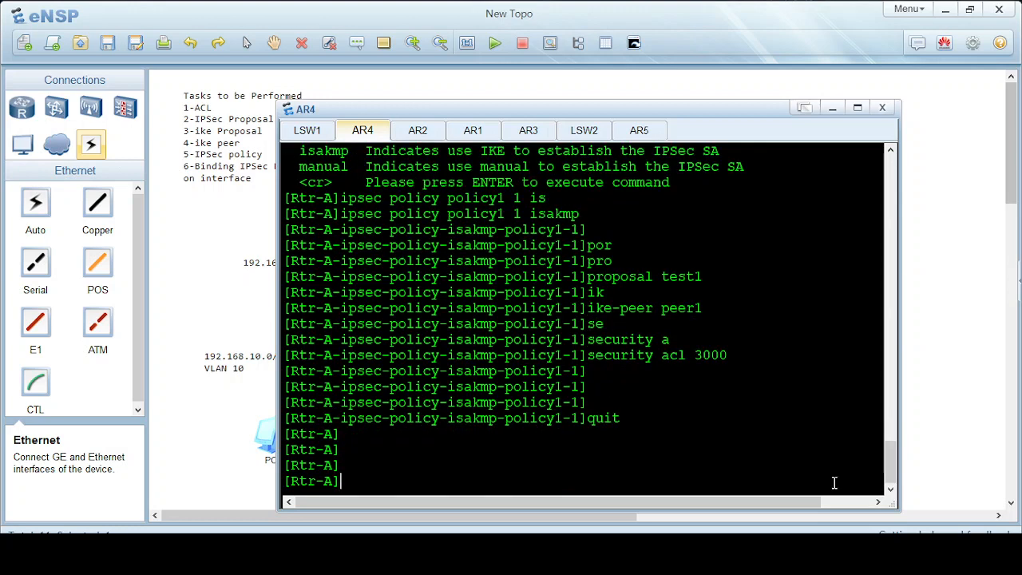
Enter the GigabitEthernet 0/0/0 interface view on Rtr-A.
drag(554, 112, 607, 110)
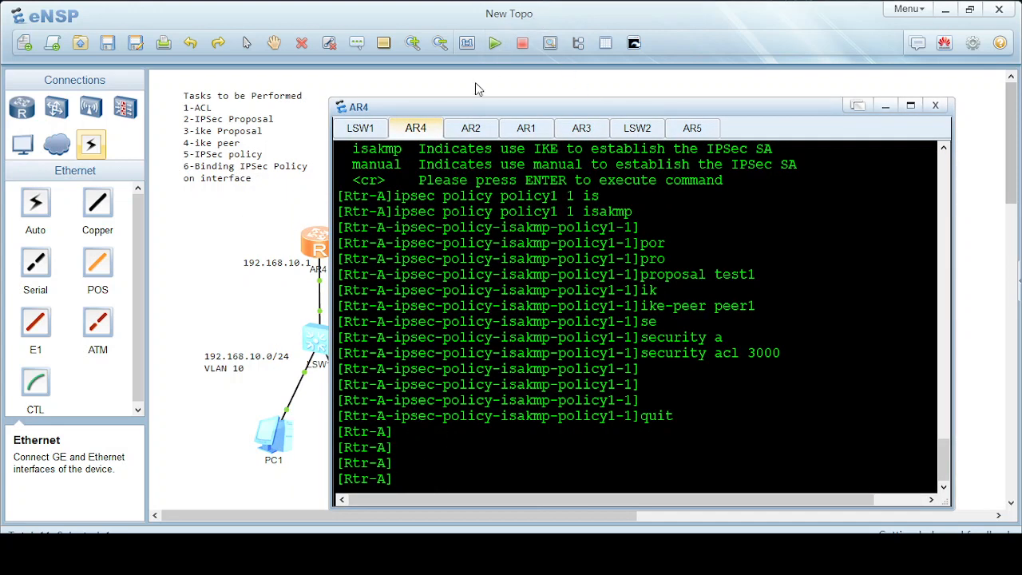
drag(478, 101, 599, 100)
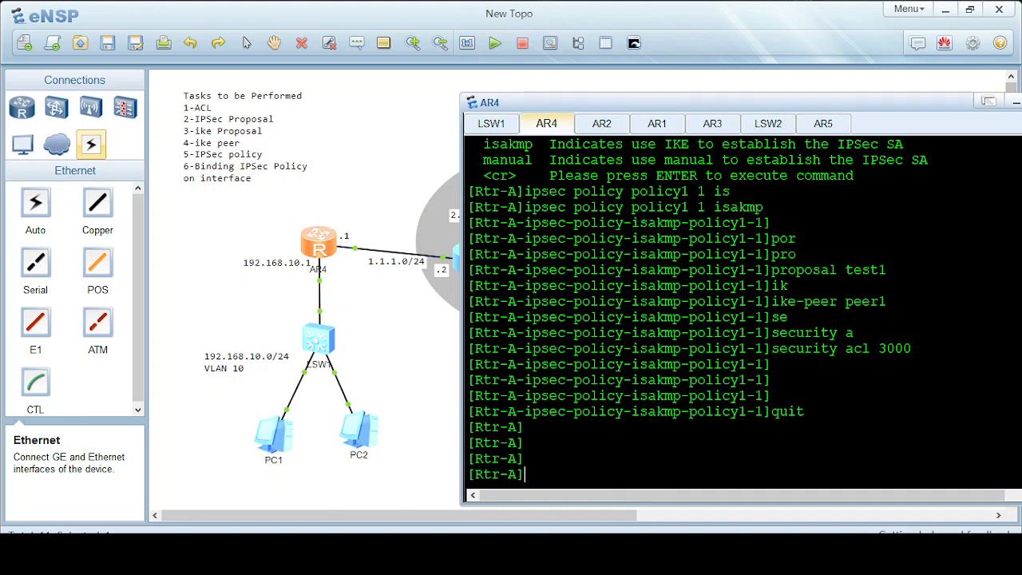
text(gi)
key(Tab)
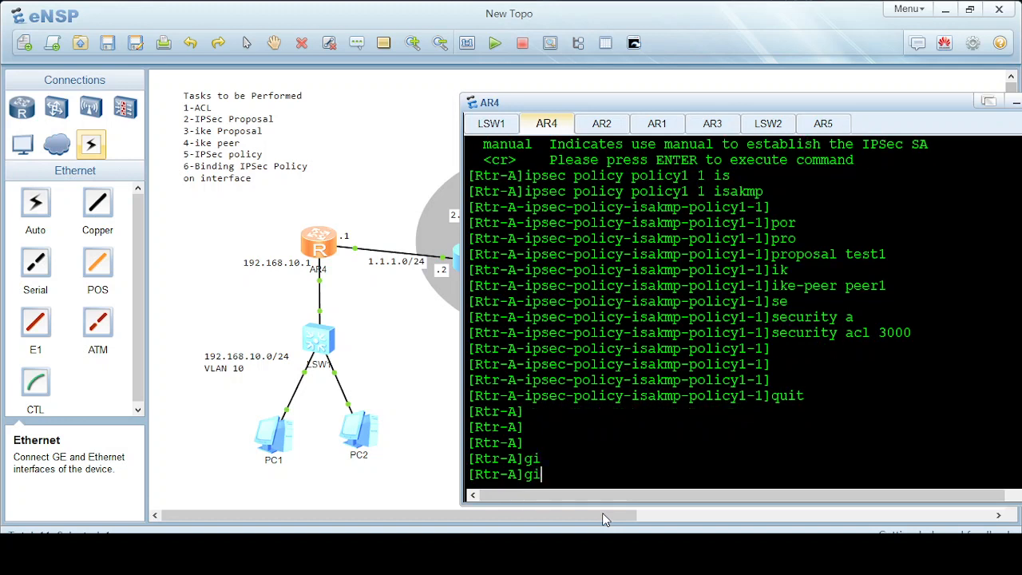
key(BackSpace)
key(BackSpace)
text(inter)
key(Tab)
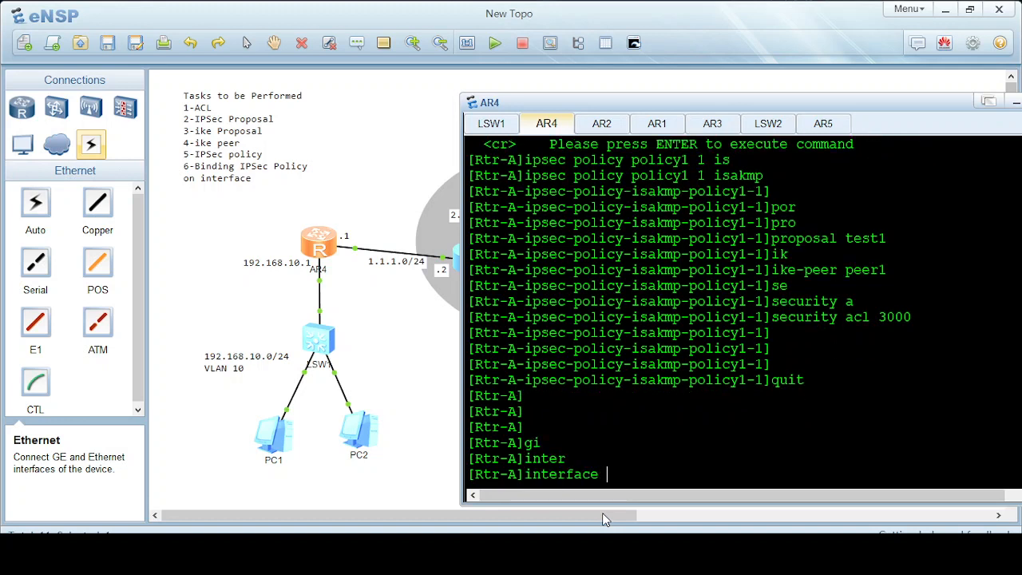
text(gi)
key(Tab)
text(0/0/0)
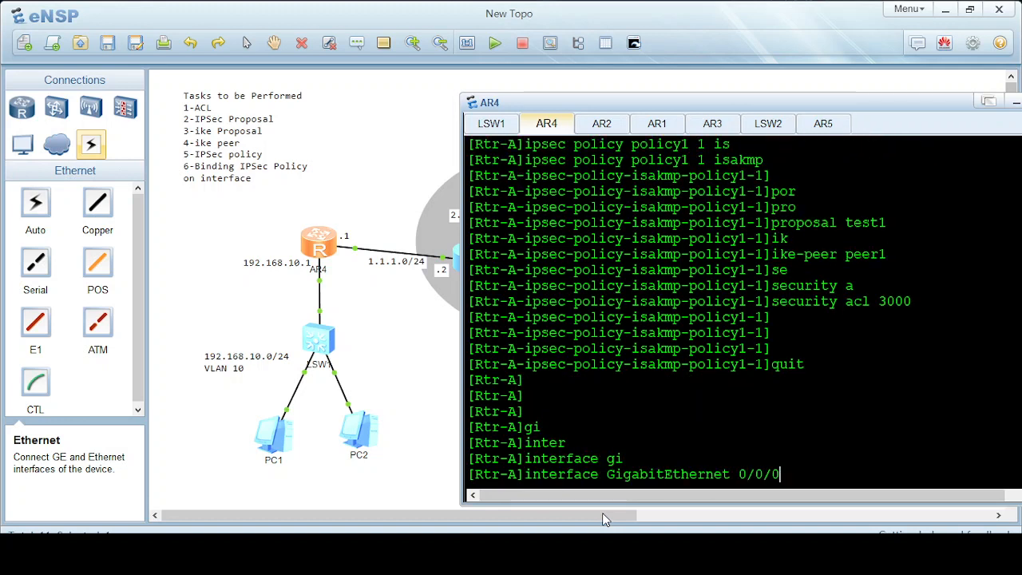
key(Return)
Apply IPSec policy policy1 to GigabitEthernet 0/0/0 and leave the interface view.
text(ipse)
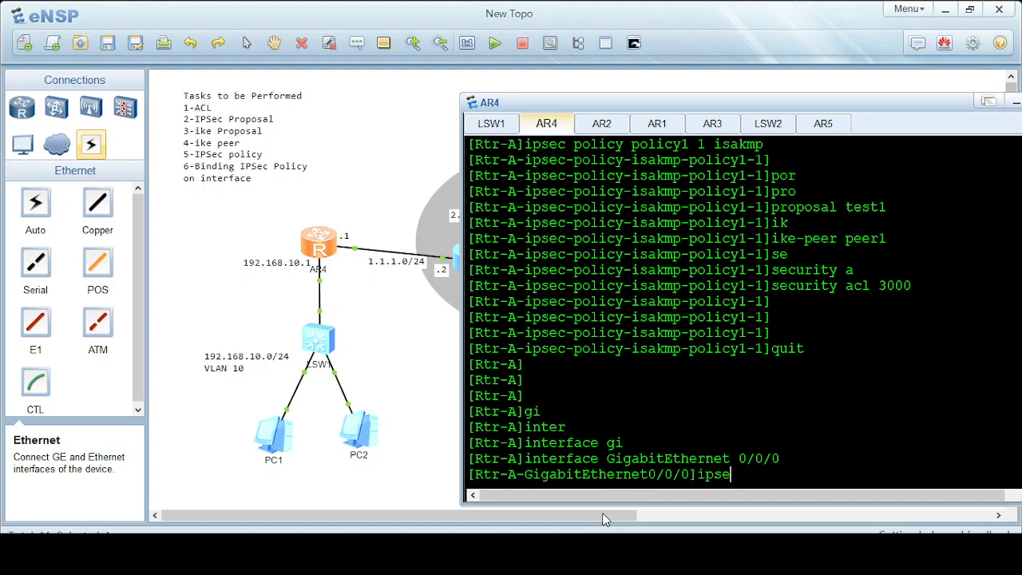
key(Tab)
text(po)
key(Tab)
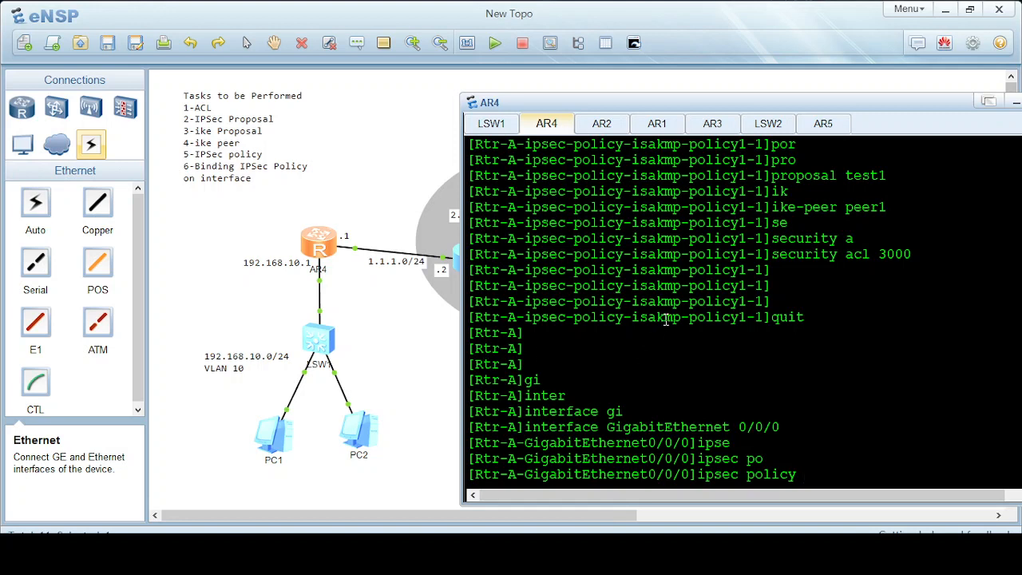
drag(689, 318, 748, 318)
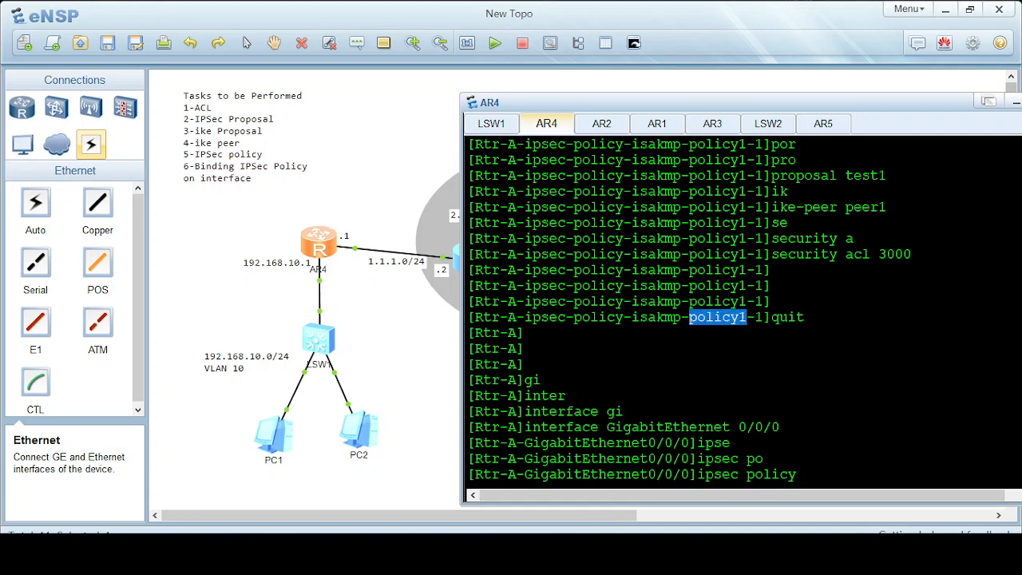
click(836, 470)
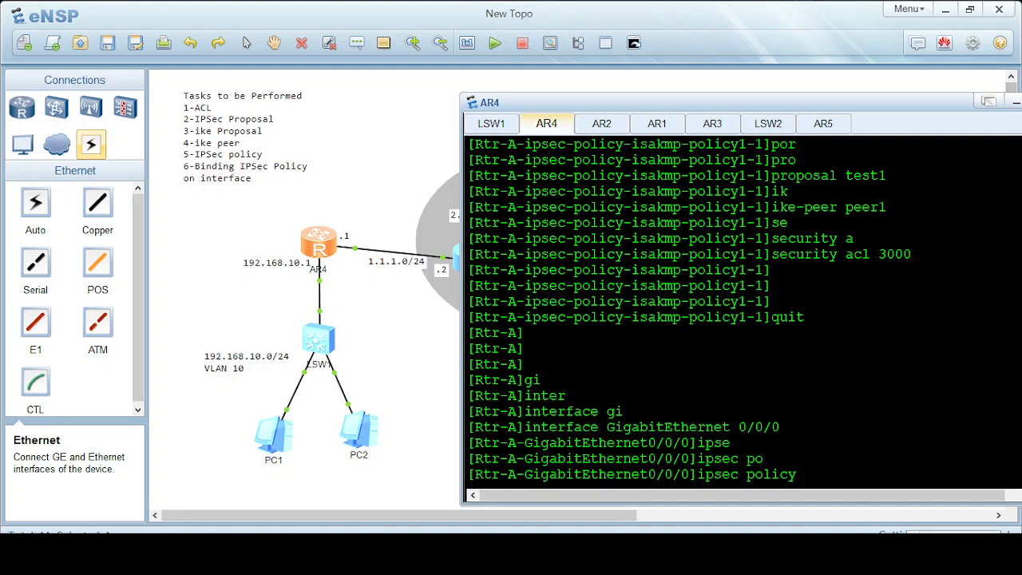
text(polic)
key(Tab)
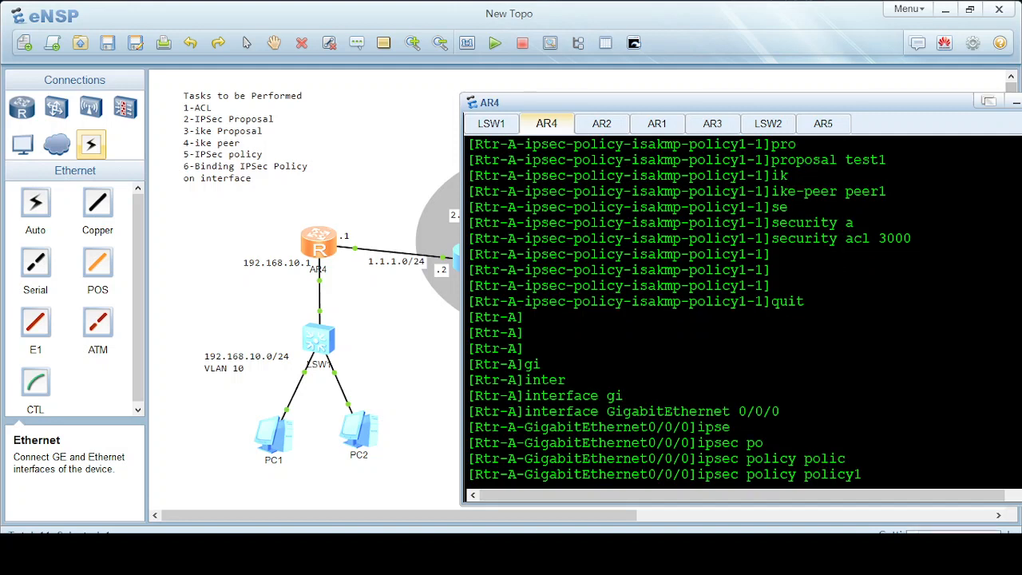
key(Return)
text(quit)
key(Return)
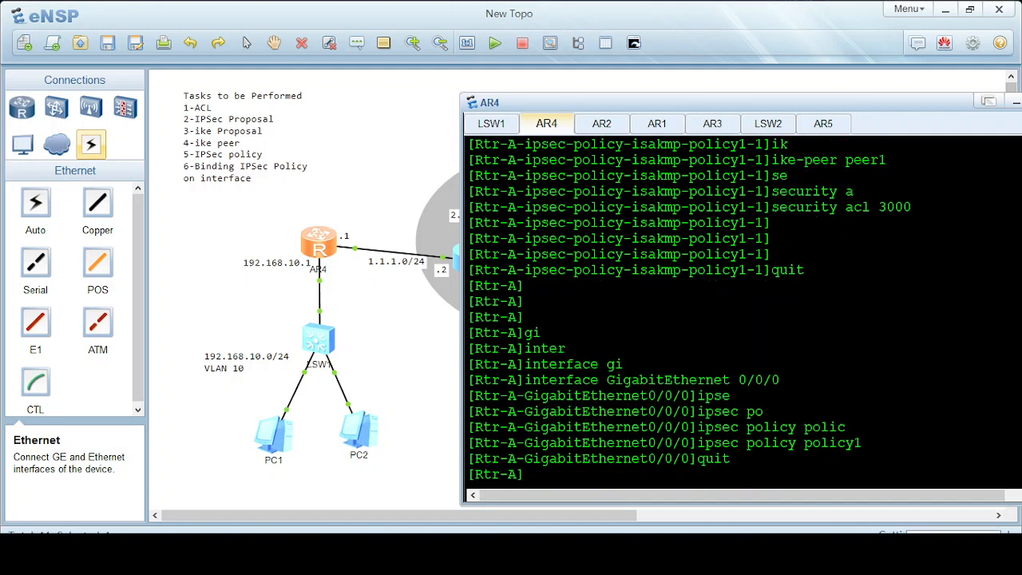
Return to user view and save Rtr-A's configuration, confirming with y.
text(quit)
key(Return)
text(sav)
key(Tab)
key(Return)
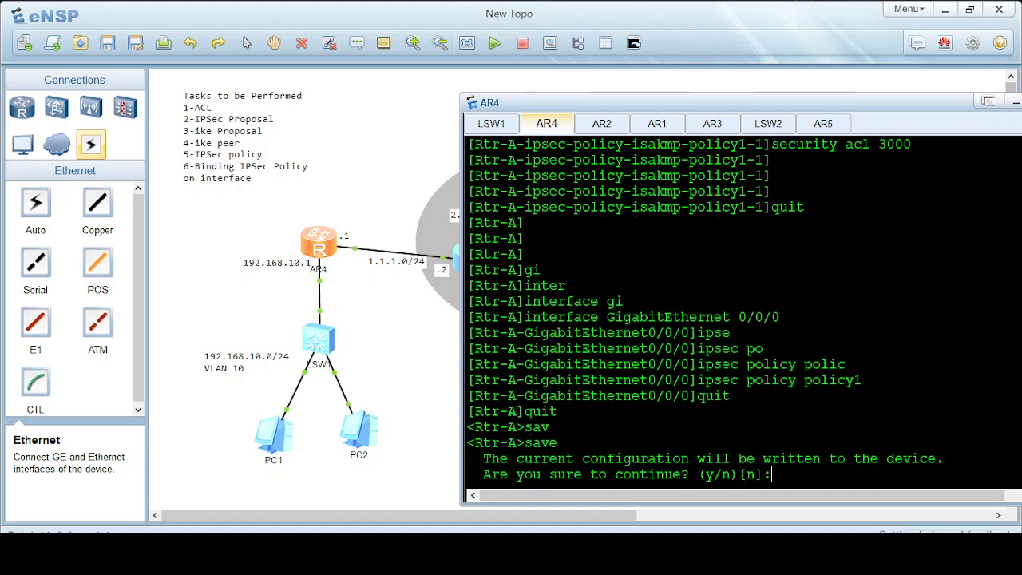
text(y)
key(Return)
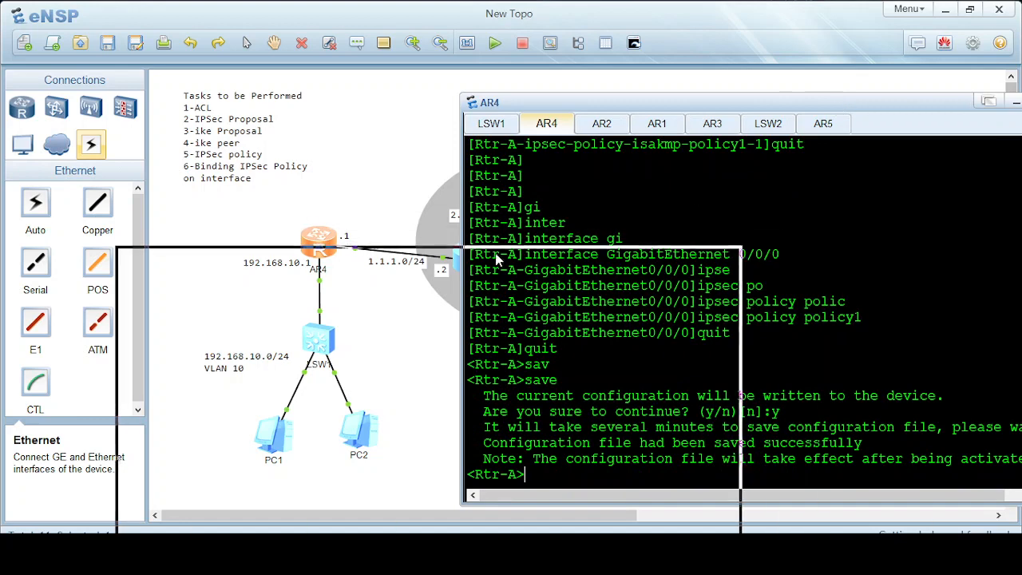
drag(497, 257, 543, 337)
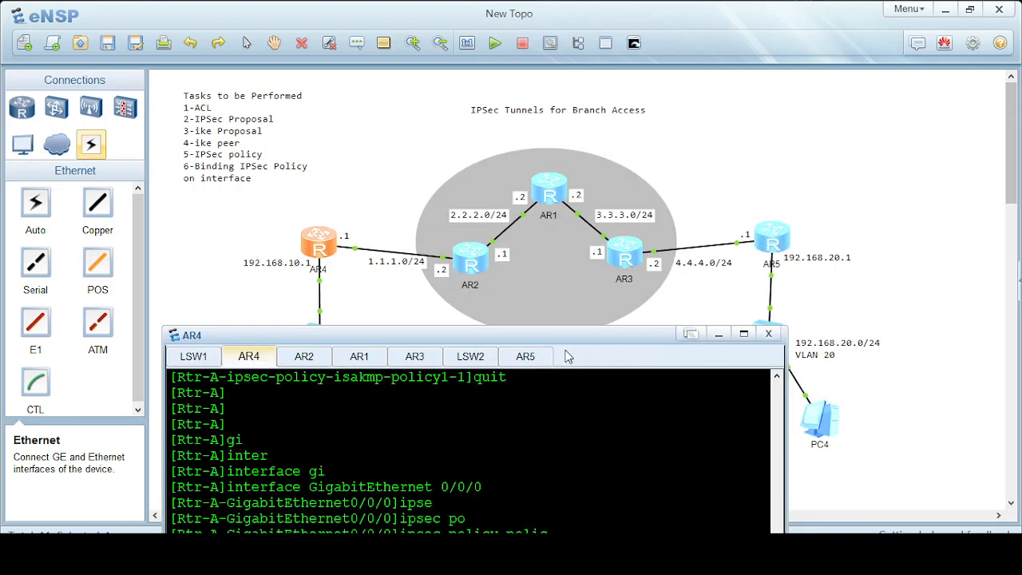
Open Rtr-B's AR5 console and enter system view.
click(527, 357)
click(772, 245)
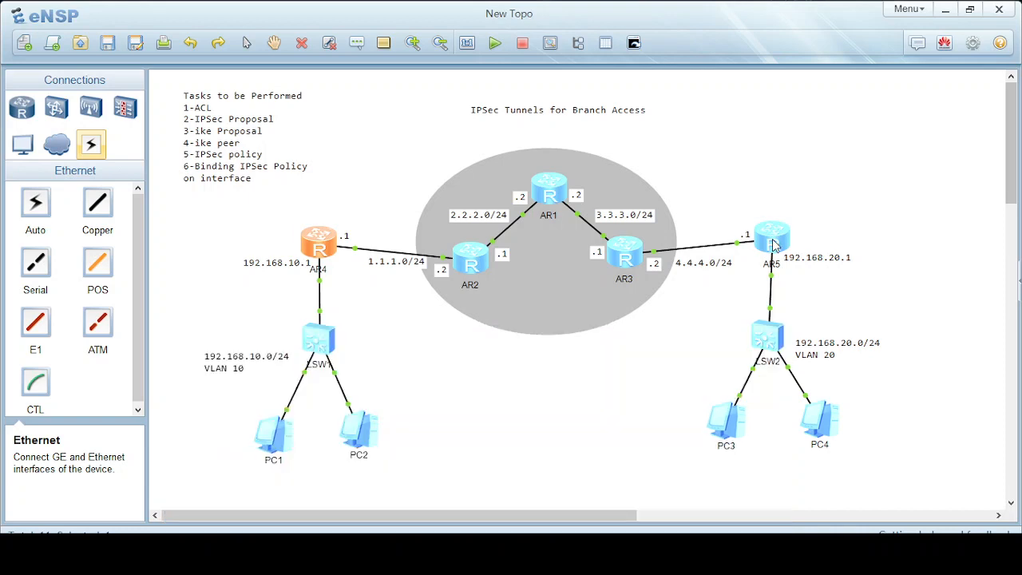
double_click(773, 245)
drag(550, 338, 627, 91)
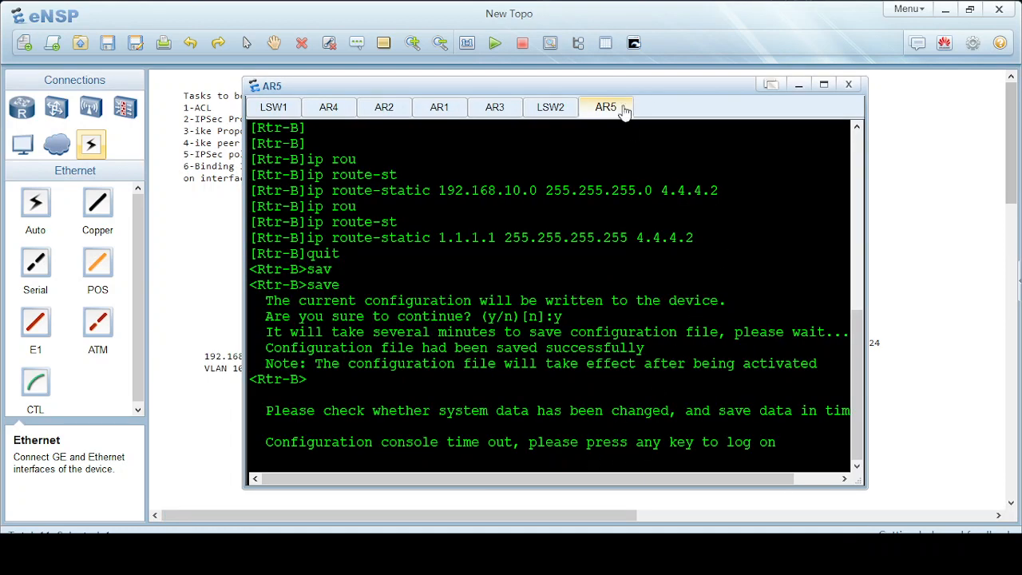
drag(564, 87, 634, 81)
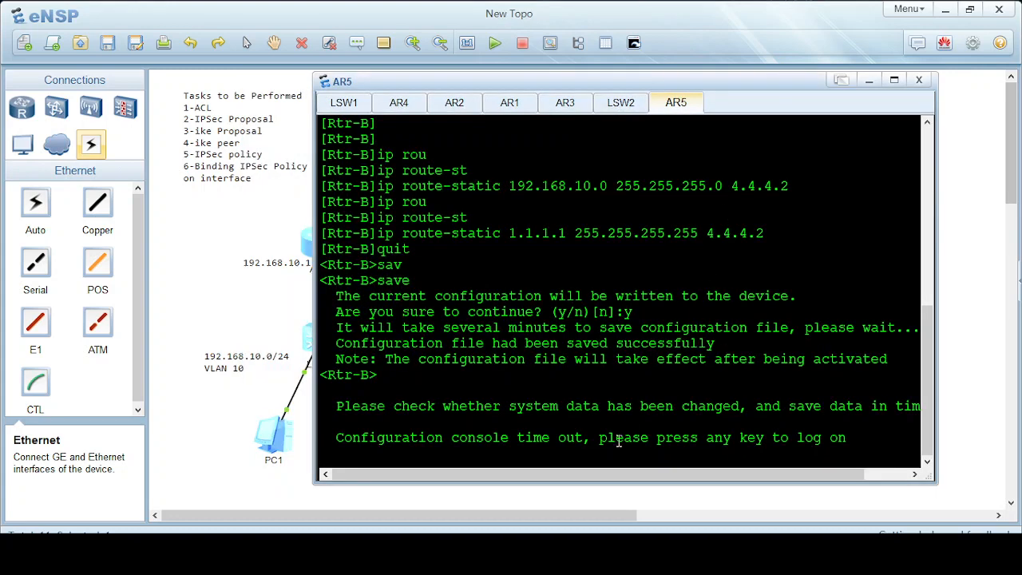
key(Return)
key(Return)
key(Return)
key(Return)
key(Return)
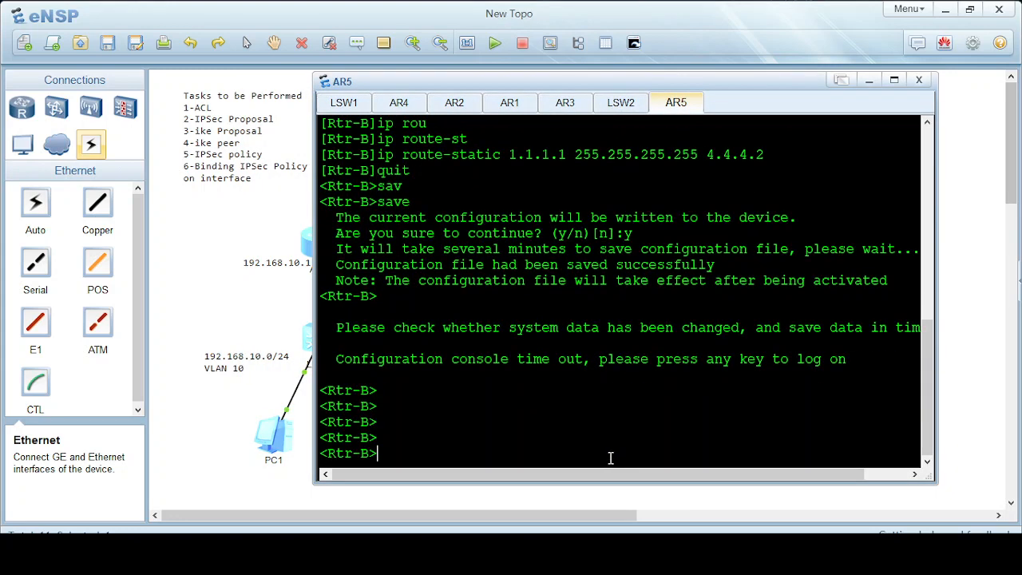
text(sy)
key(Tab)
key(Return)
Create advanced ACL 3000 and begin rule 0 permitting IP traffic.
text(acl)
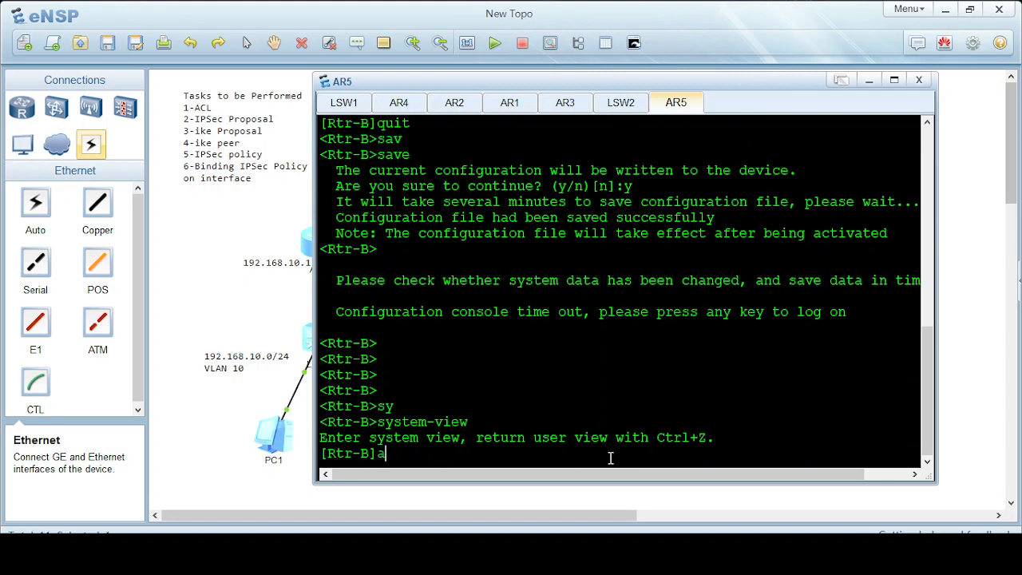
key(Tab)
text(num )
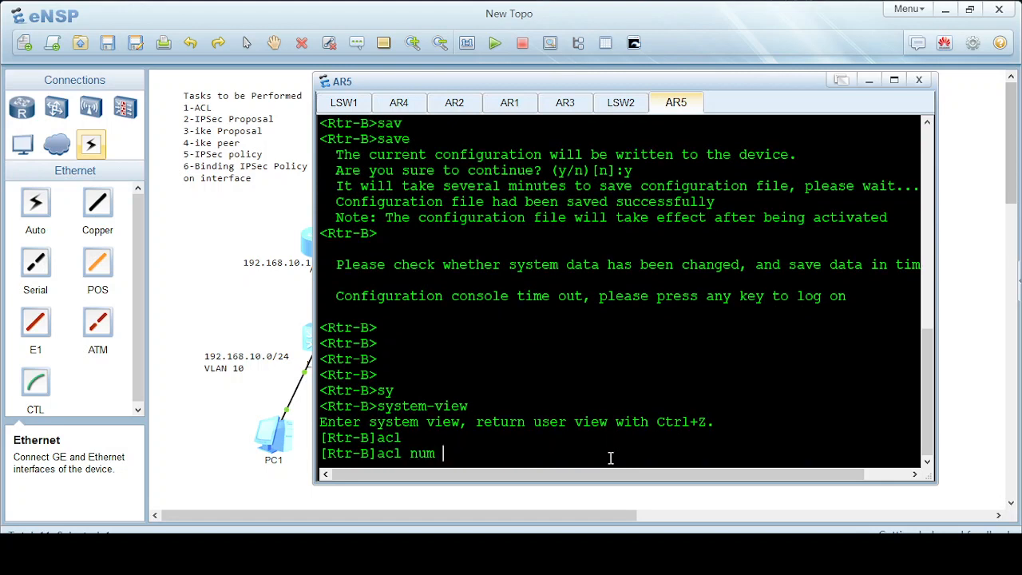
text(3000)
key(Return)
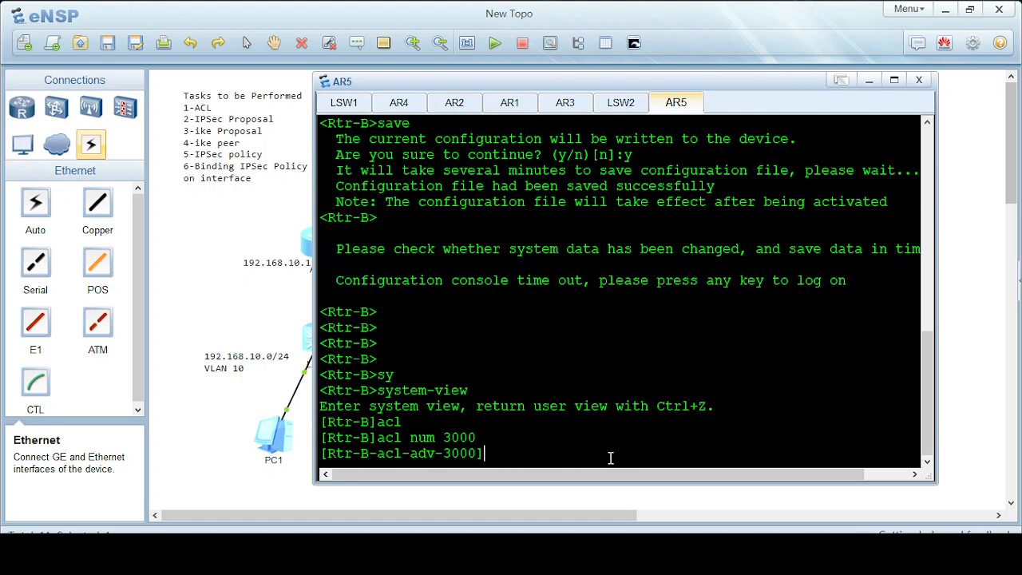
text(ru)
key(Tab)
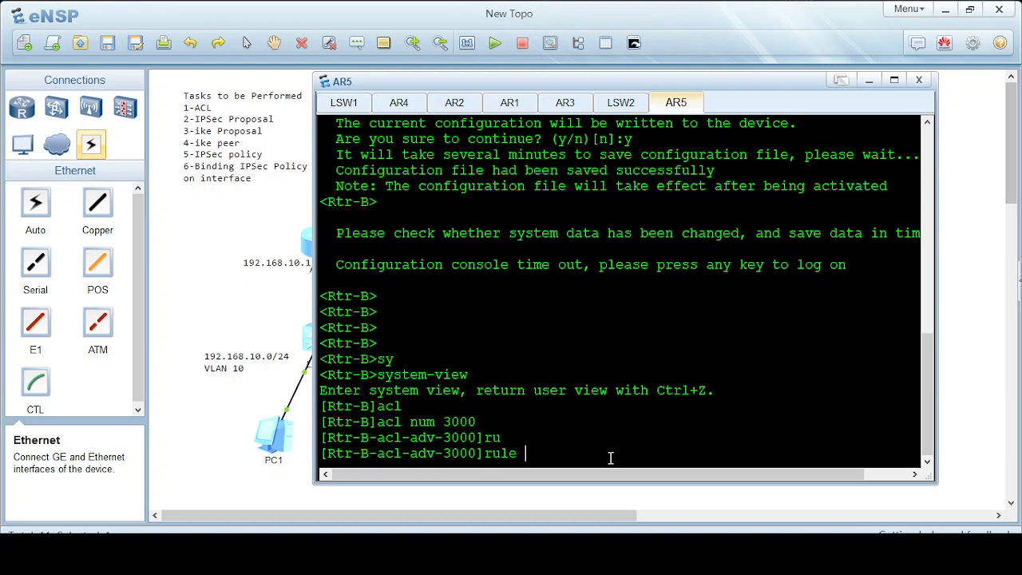
text(0 per)
key(Tab)
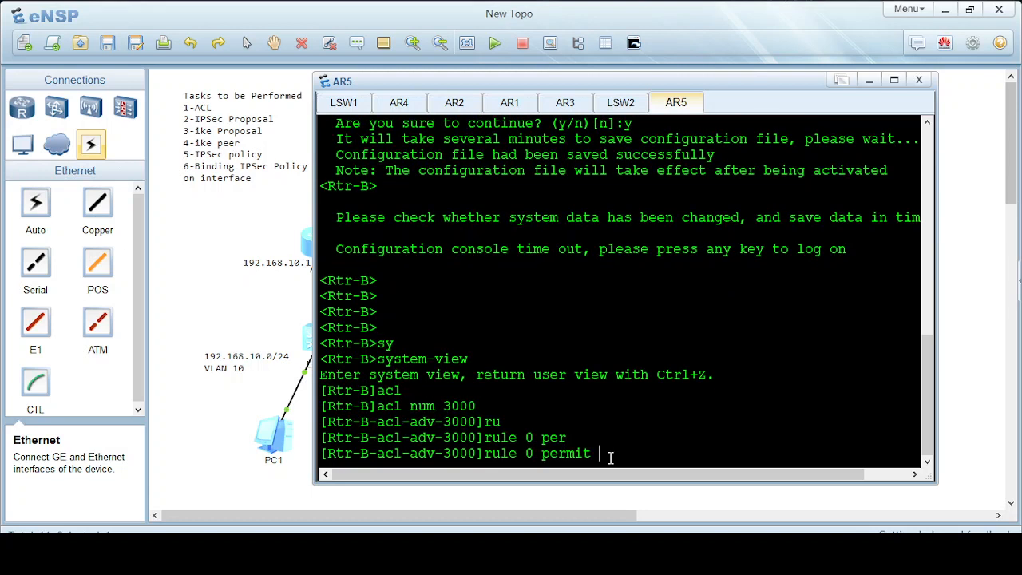
text(ip sou)
key(Tab)
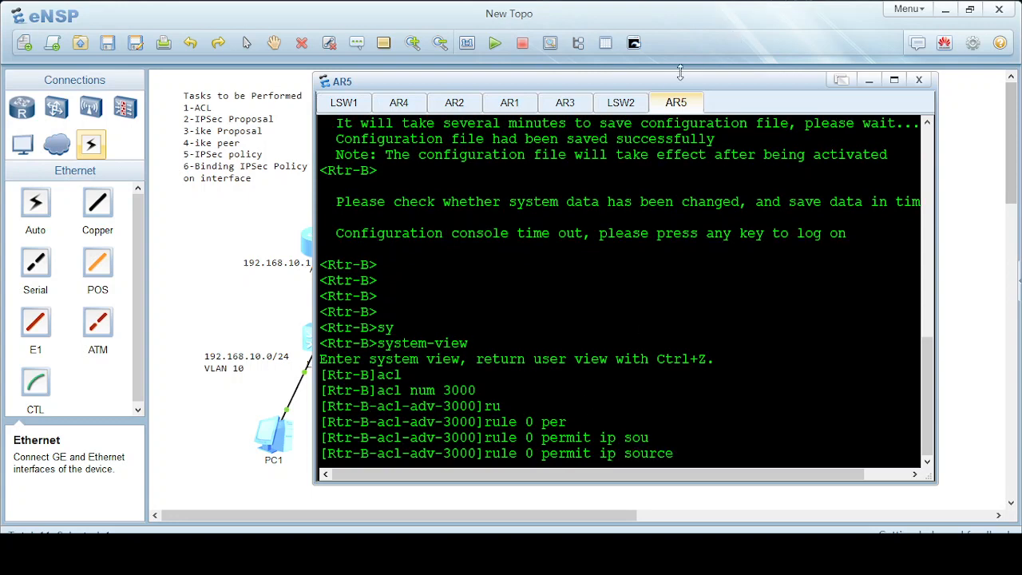
Finish rule 0 with source 192.168.20.0 0.0.0.255 and destination 192.168.10.0 0.0.0.255, then leave the ACL view.
drag(675, 89, 479, 120)
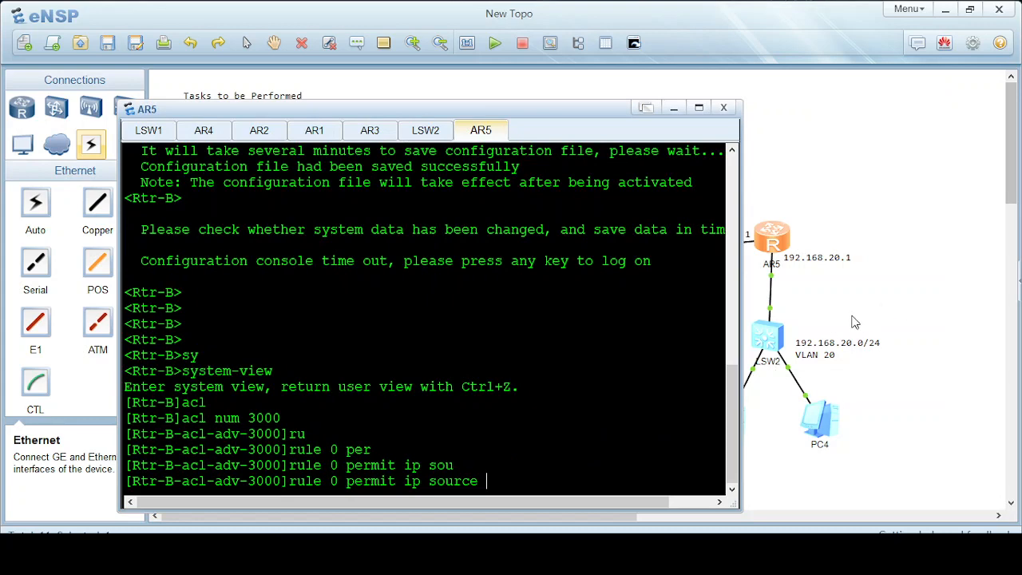
drag(399, 109, 560, 62)
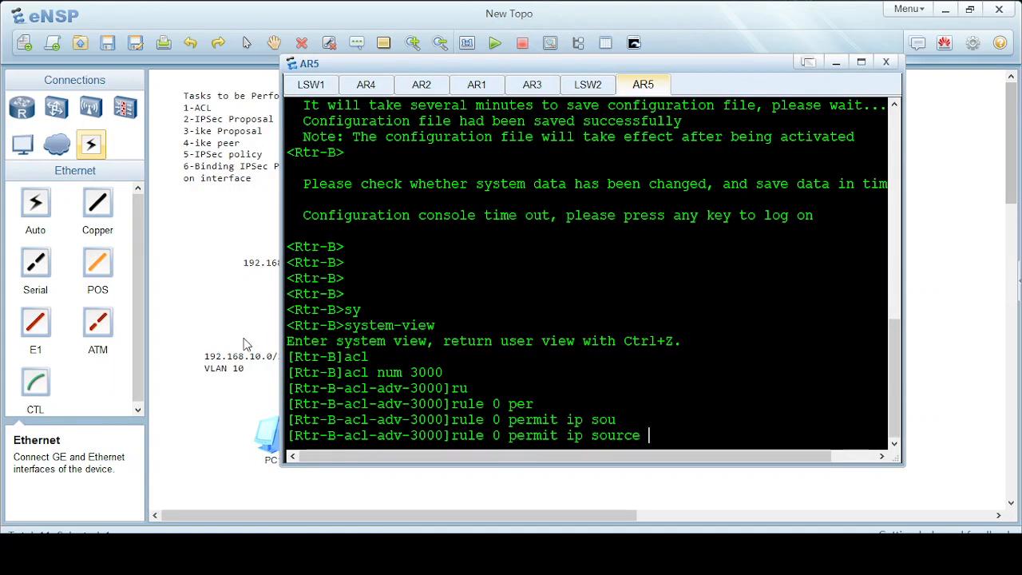
text(192.168.20.0)
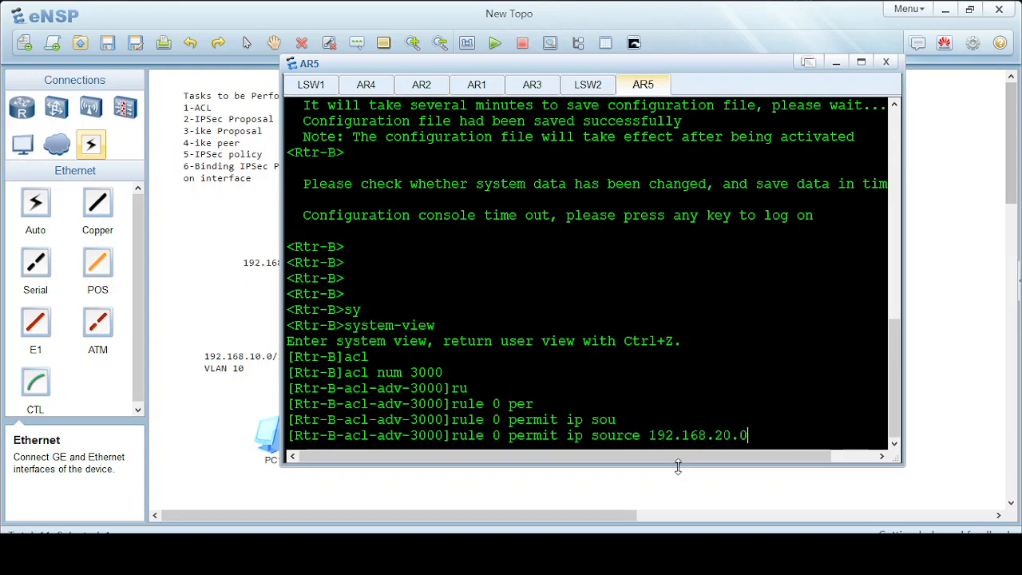
text( 0.0.0.255 de)
key(Tab)
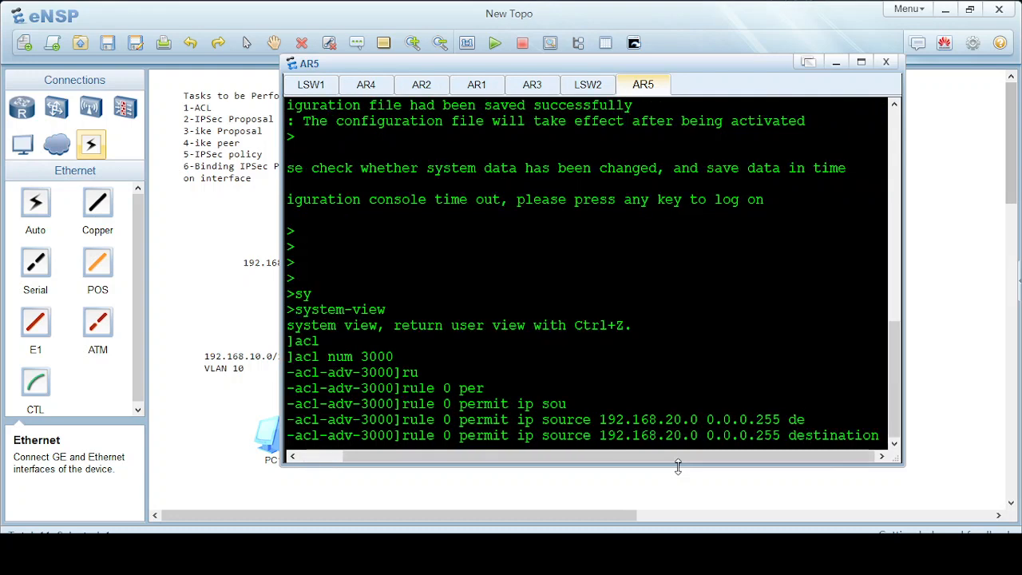
text(192.168.1)
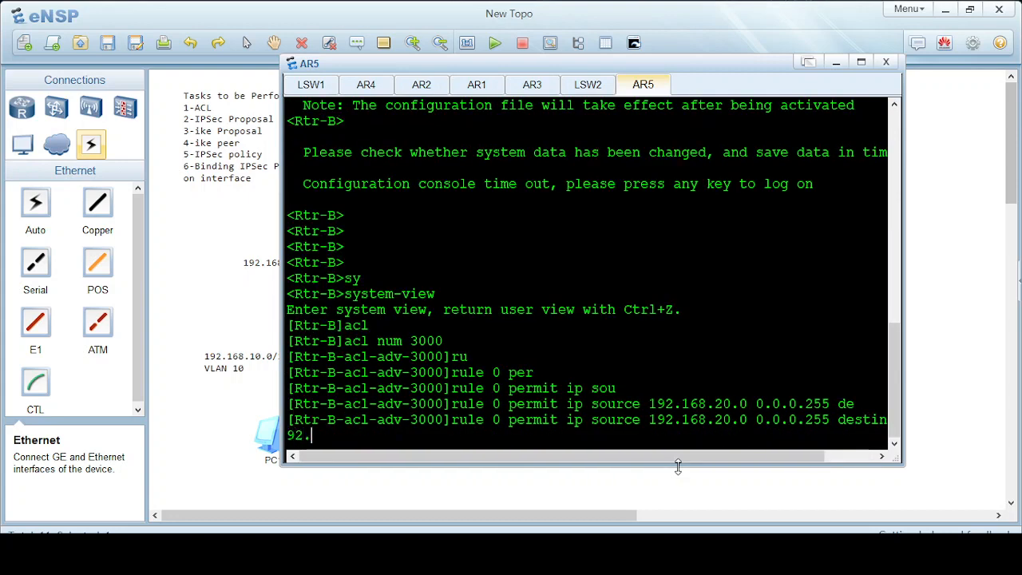
text(0.0 0.0.0.255)
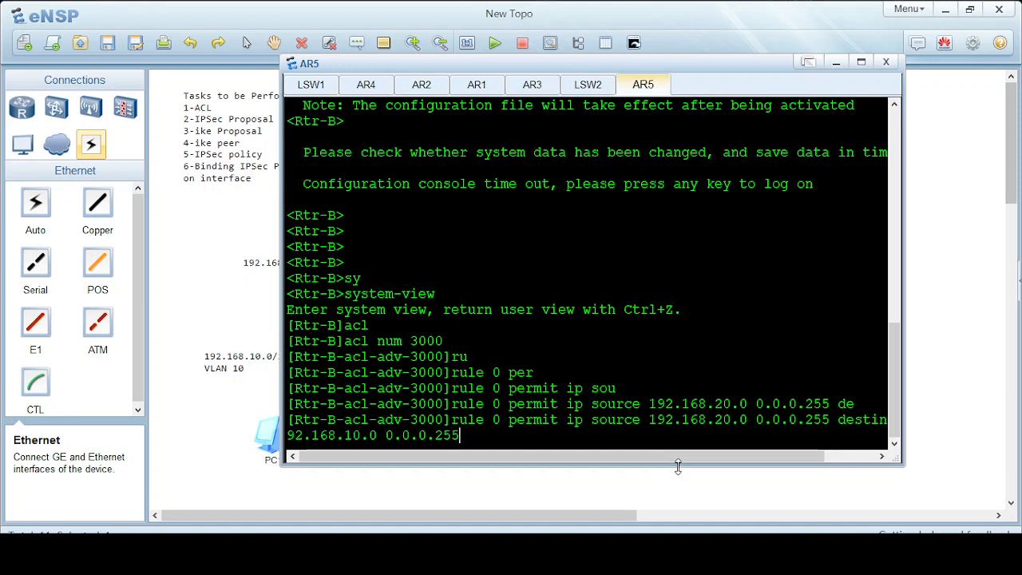
key(Return)
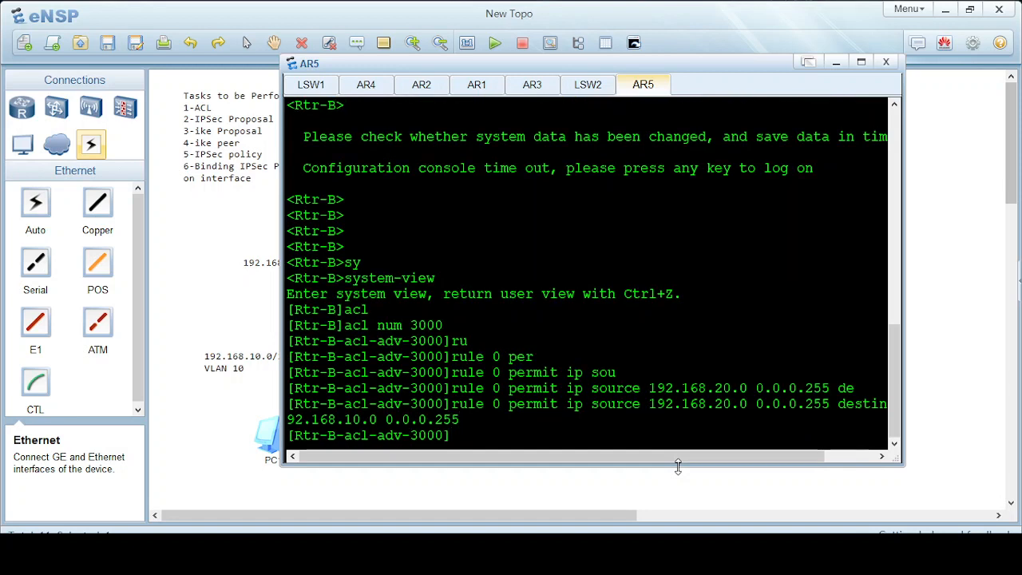
text(quit)
key(Return)
key(Return)
key(Return)
Create IPSec proposal test1 on Rtr-B.
text(ipse)
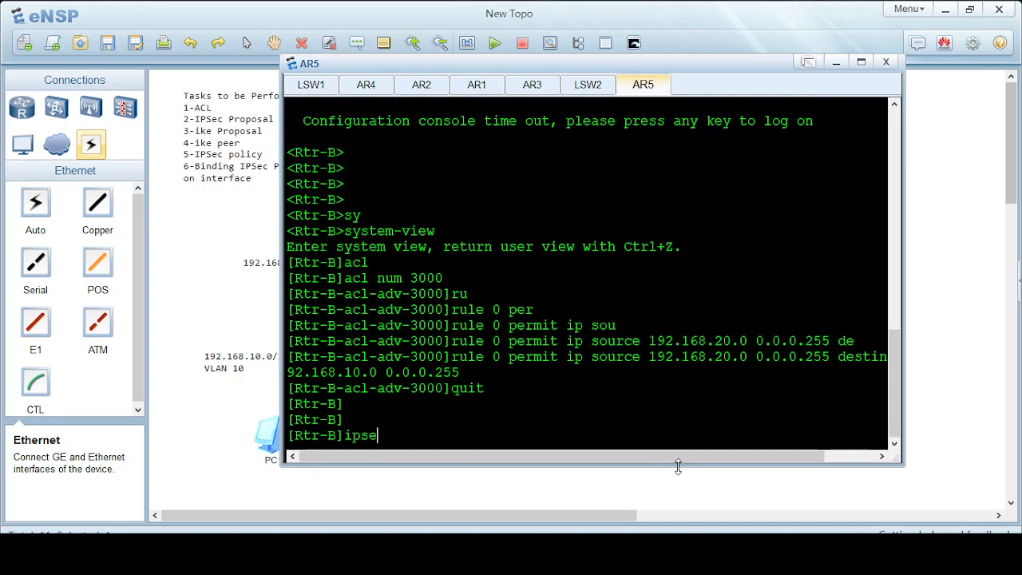
key(Tab)
text(pro)
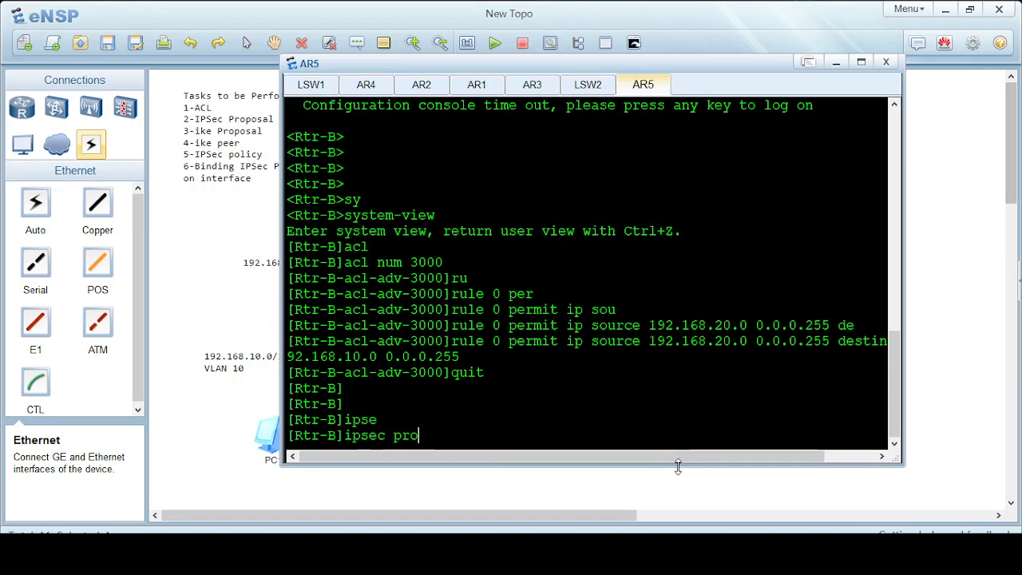
key(Tab)
key(Tab)
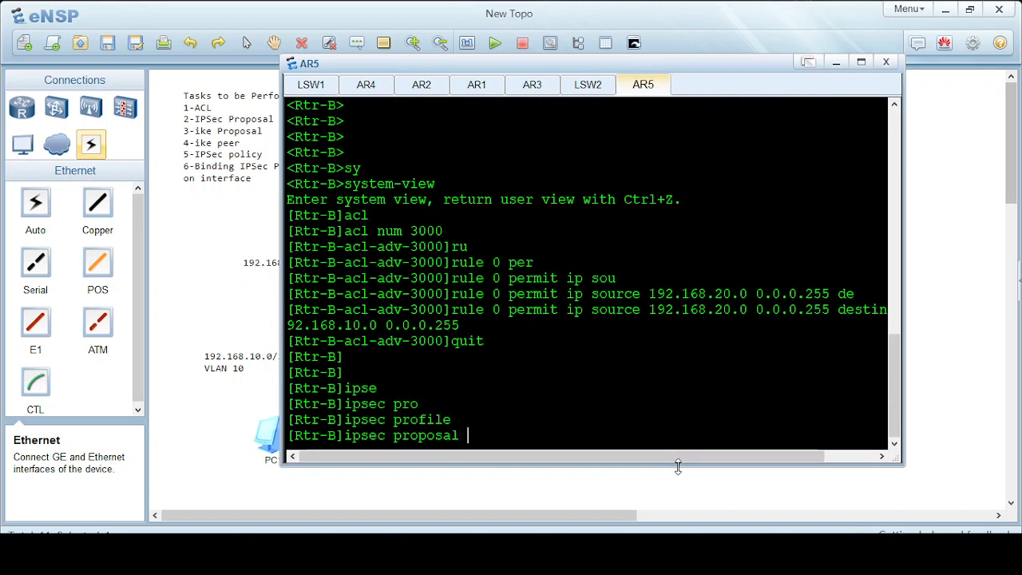
text(test1)
key(Return)
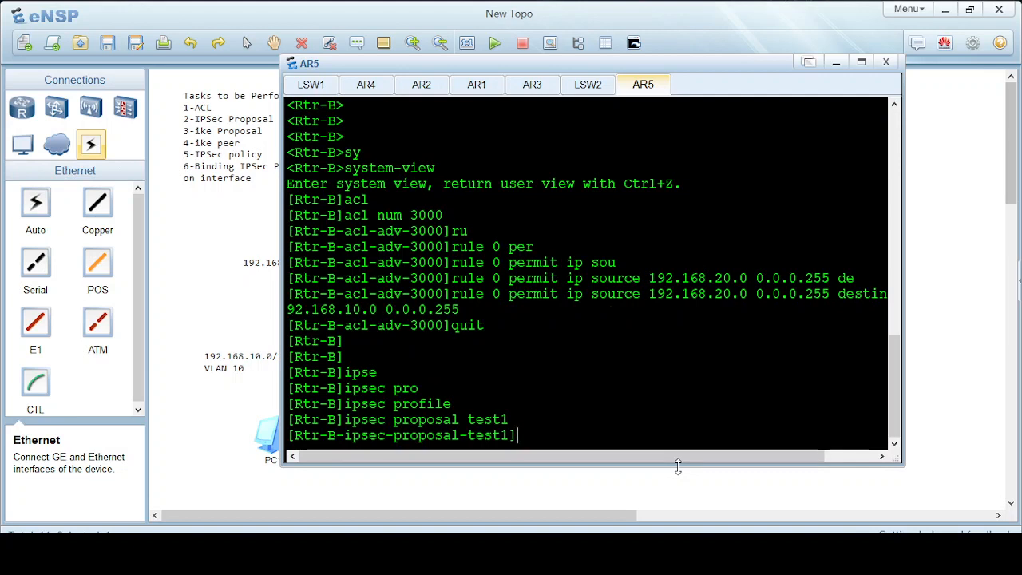
Set the proposal's ESP authentication algorithm to sha1.
text(es)
text(p)
key(Tab)
text(auth)
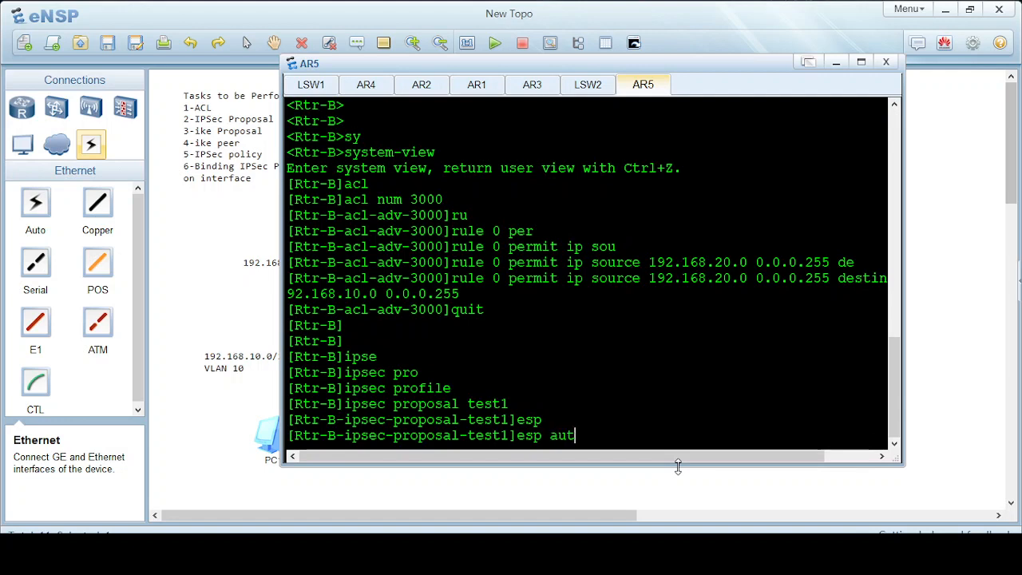
key(Tab)
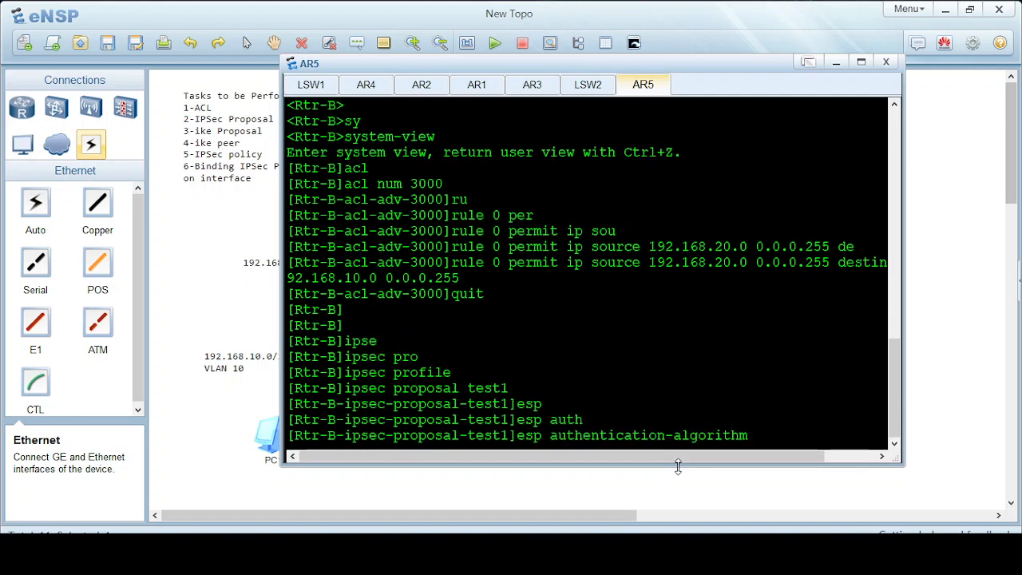
text(sh)
key(Tab)
key(Return)
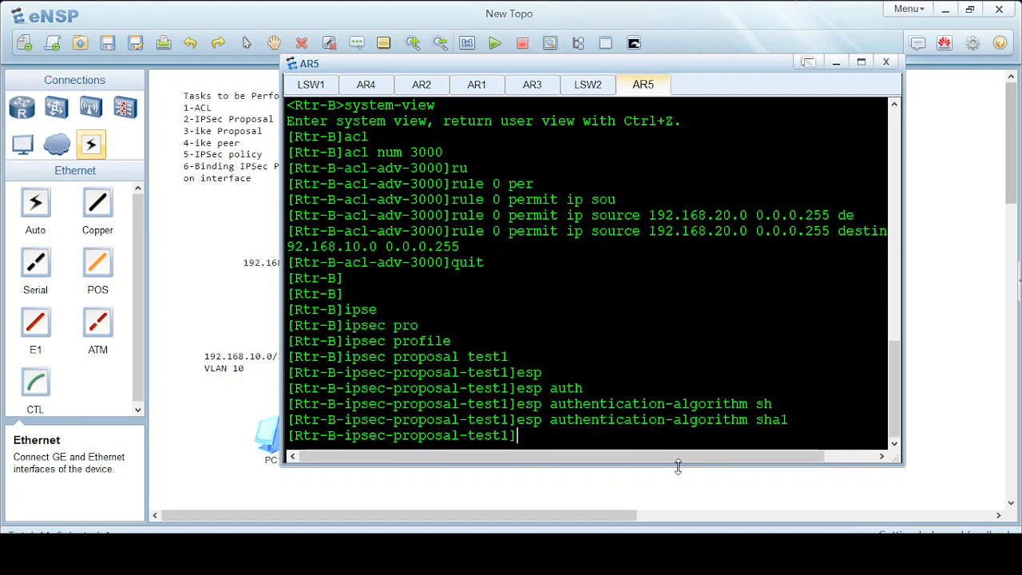
Set ESP encryption to aes-128 and quit back to system view.
text(es)
key(Tab)
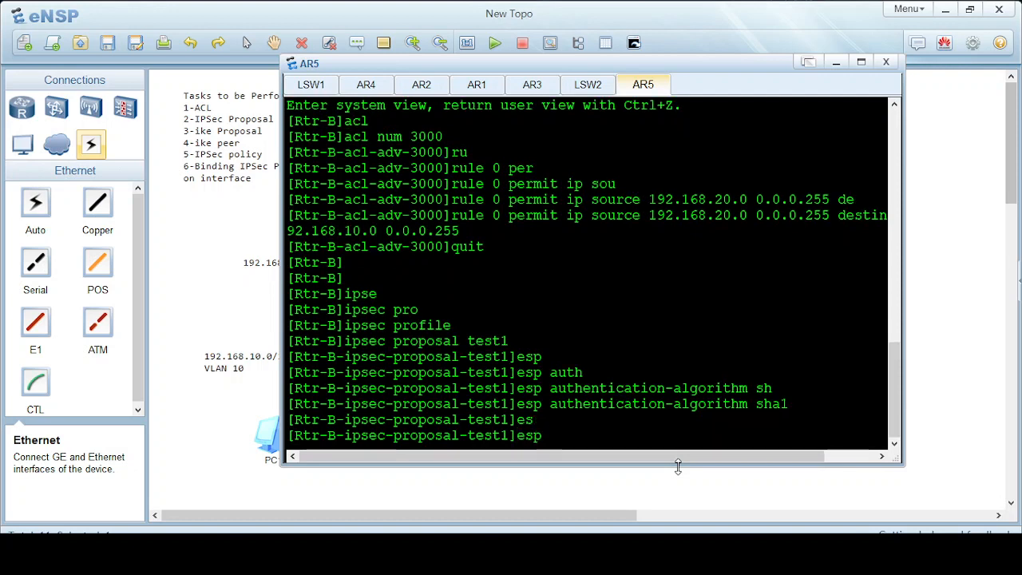
text(en)
key(Tab)
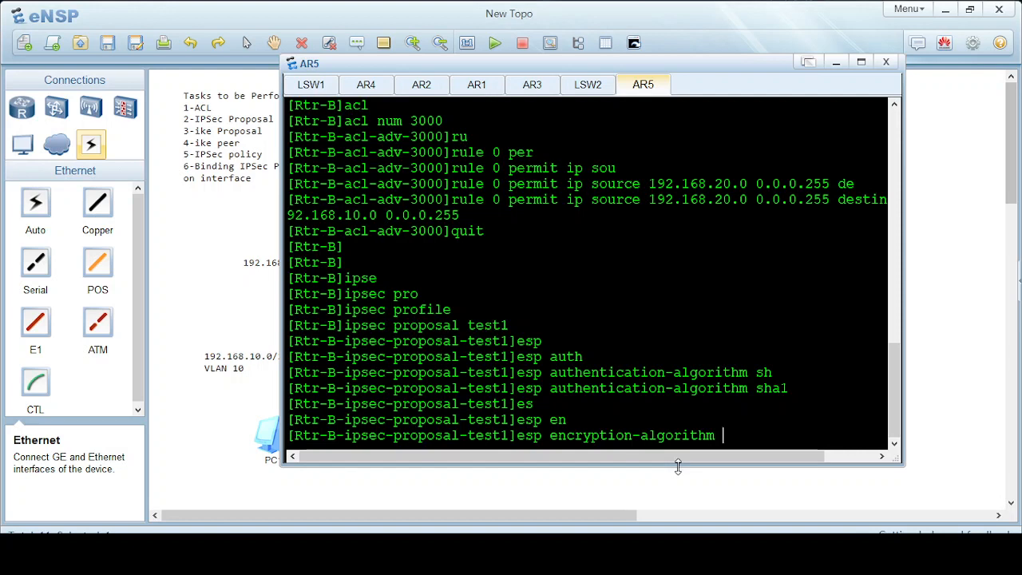
text(ae)
key(Tab)
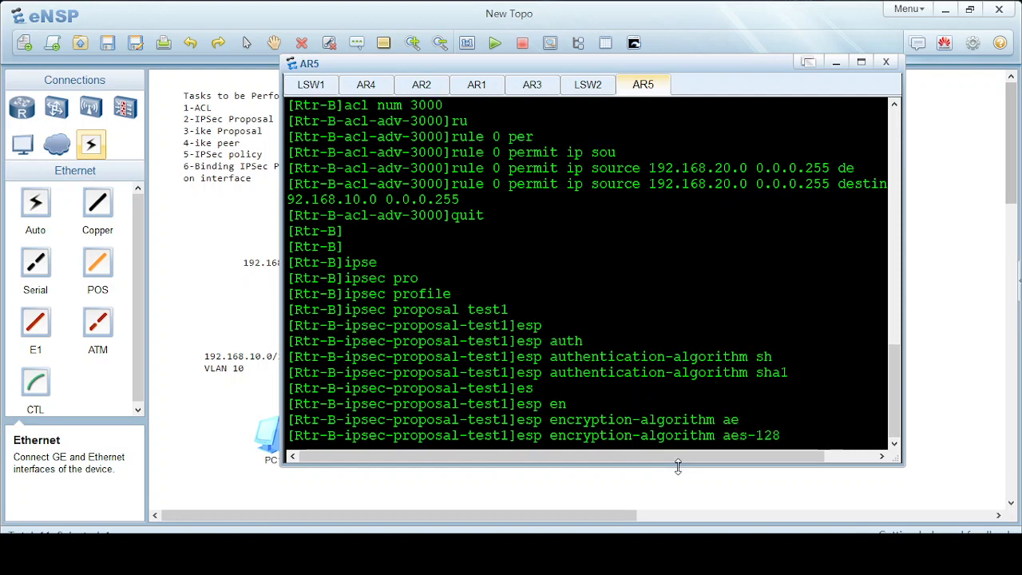
key(Return)
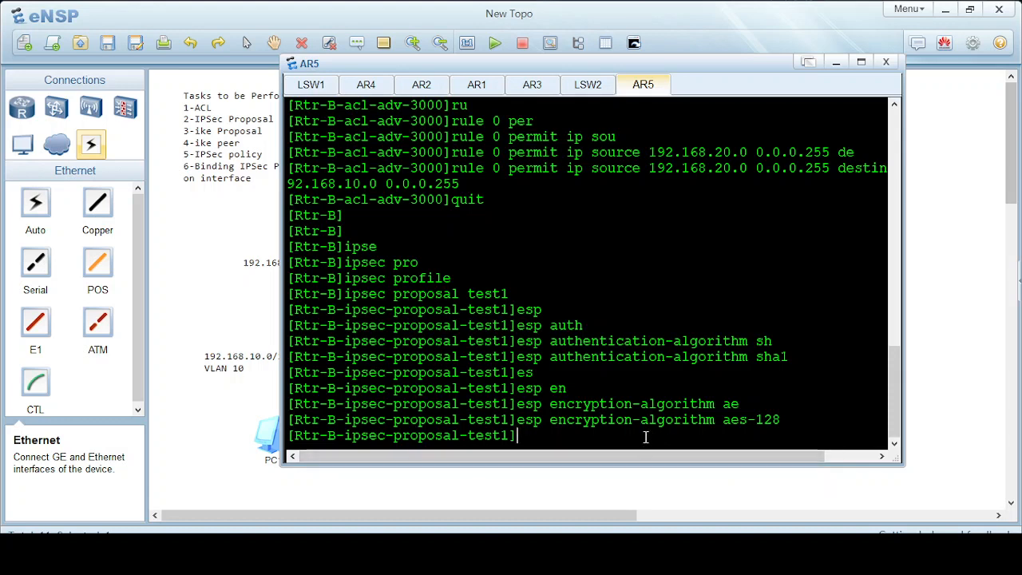
text(quit)
key(Return)
key(Return)
key(Return)
key(Return)
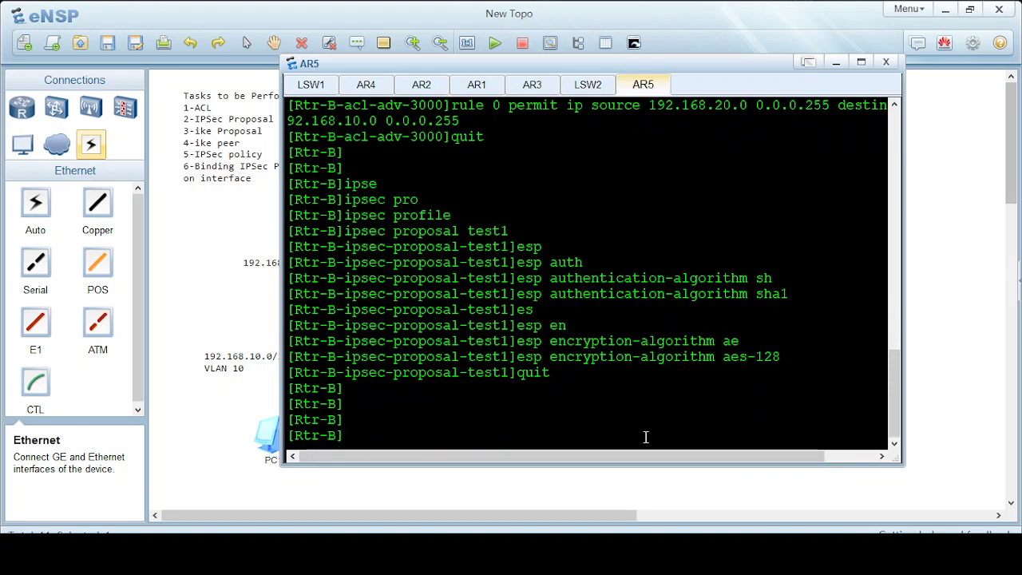
Create IKE proposal 1 on Rtr-B.
text(ik)
key(Tab)
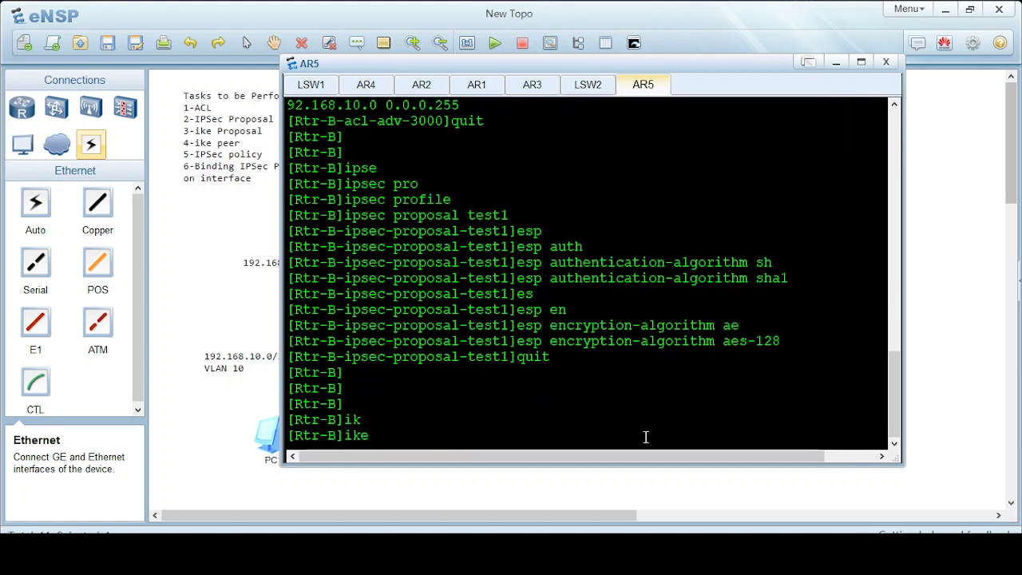
text(pro)
key(Tab)
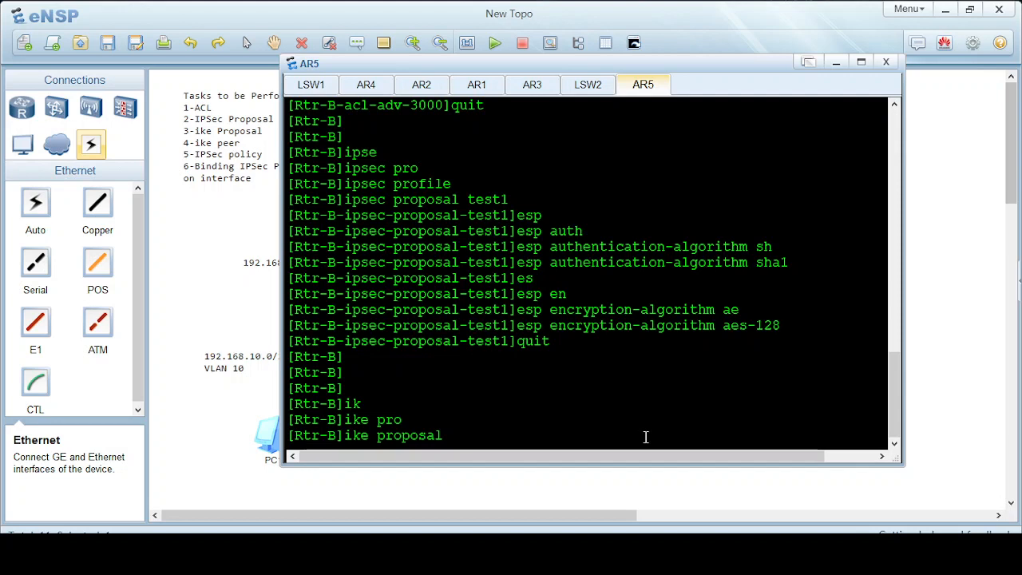
text(1)
key(Return)
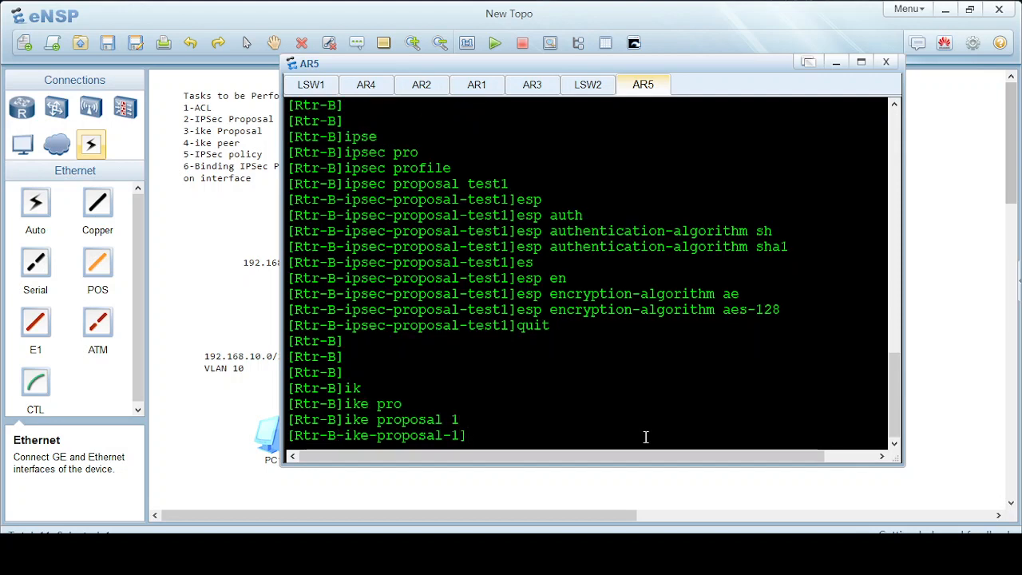
Set the IKE proposal's authentication algorithm to sha1.
text(re)
key(Tab)
key(Tab)
key(Tab)
key(Tab)
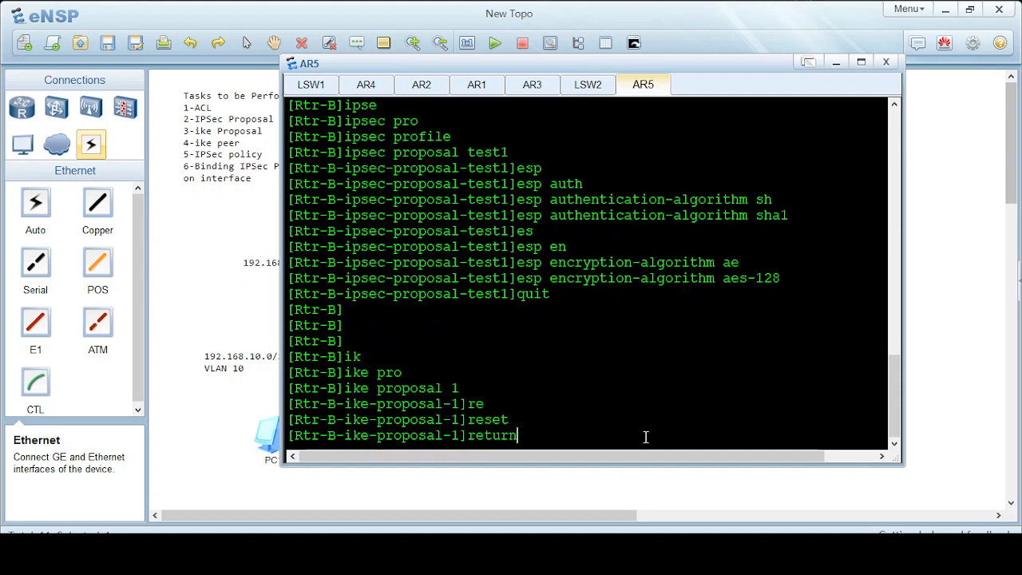
key(BackSpace)
key(BackSpace)
key(BackSpace)
key(BackSpace)
key(BackSpace)
key(BackSpace)
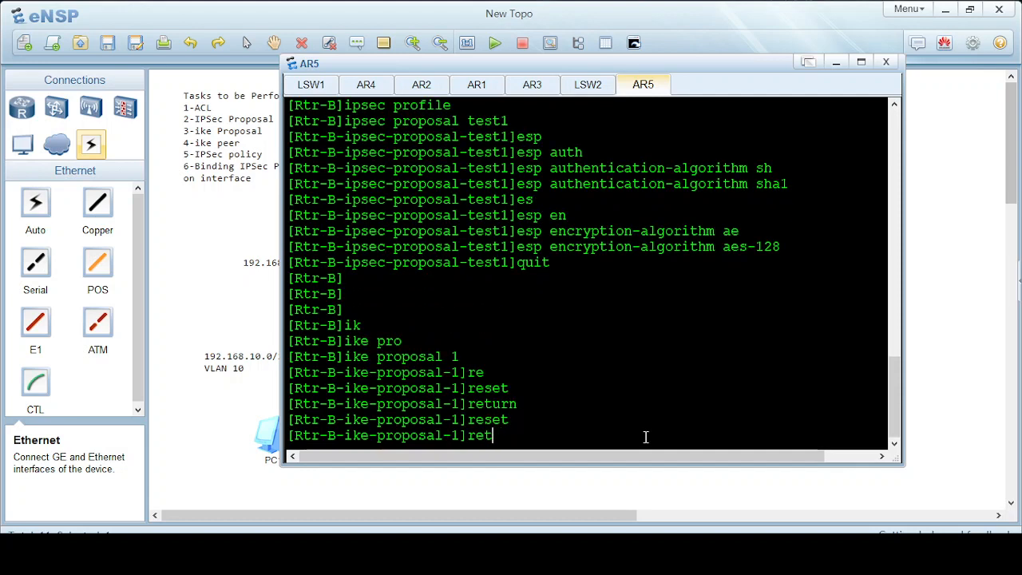
text(auth)
key(Tab)
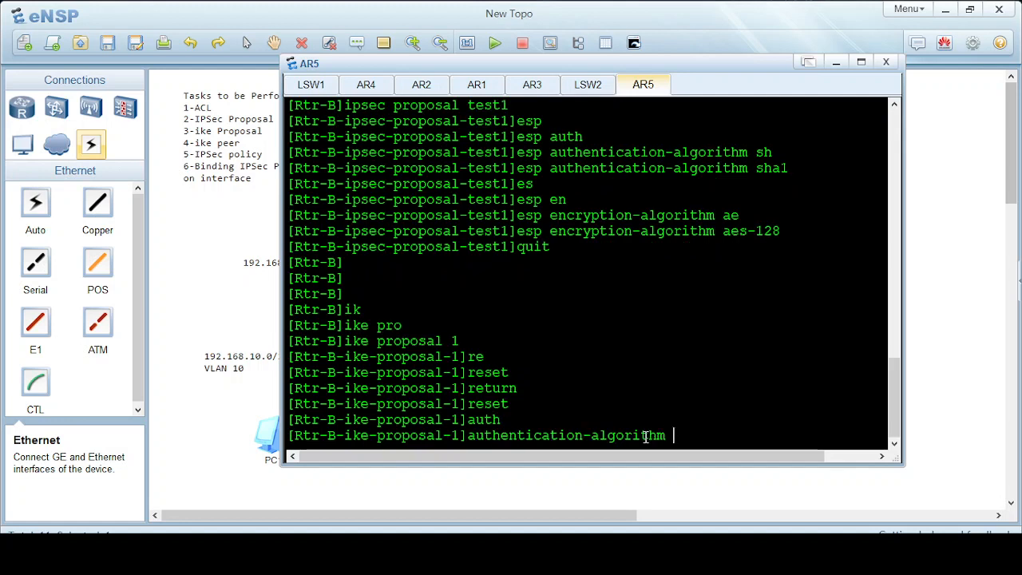
text(sh)
key(Tab)
key(Return)
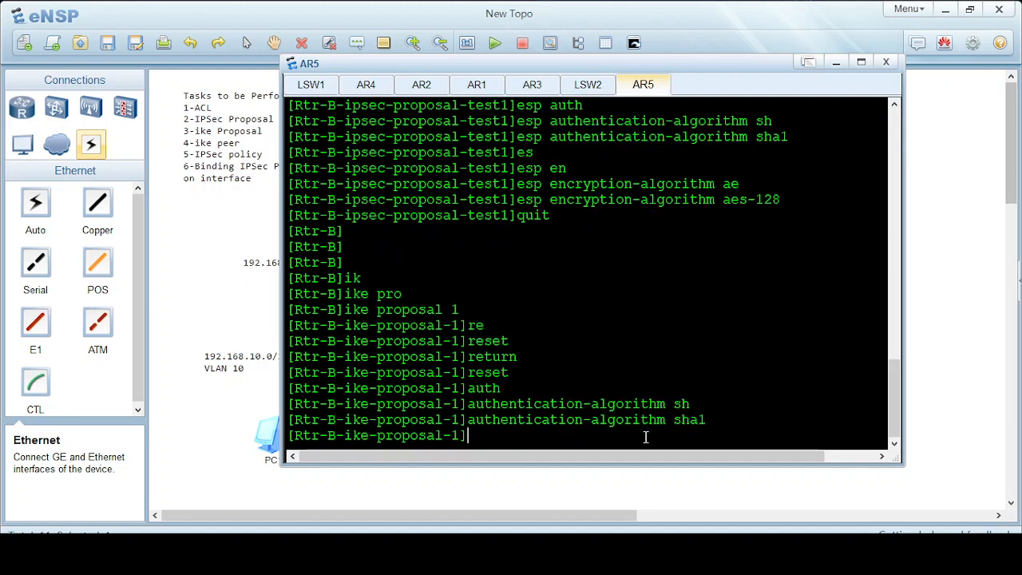
Set the IKE proposal's encryption algorithm to aes-cbc-128.
text(en)
key(Tab)
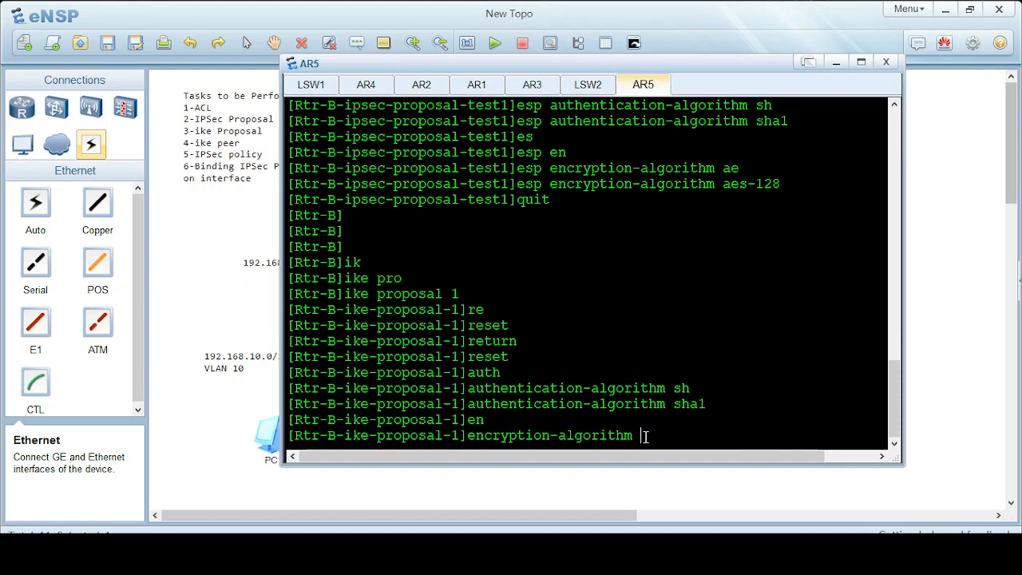
text(ae)
key(Tab)
key(Return)
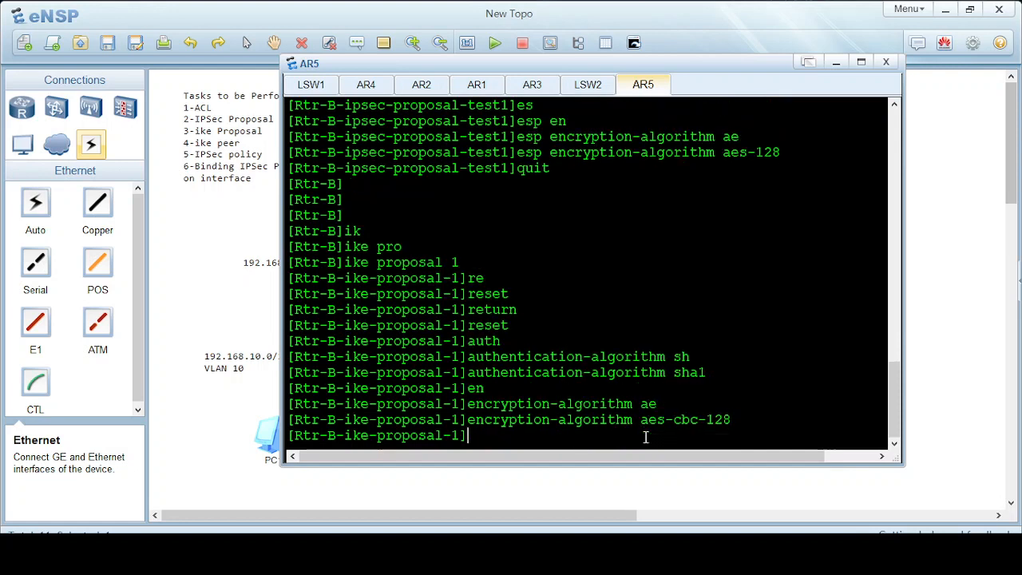
Apply DH group14 to the proposal and quit to system view.
text(dh)
key(Tab)
text(g)
key(Tab)
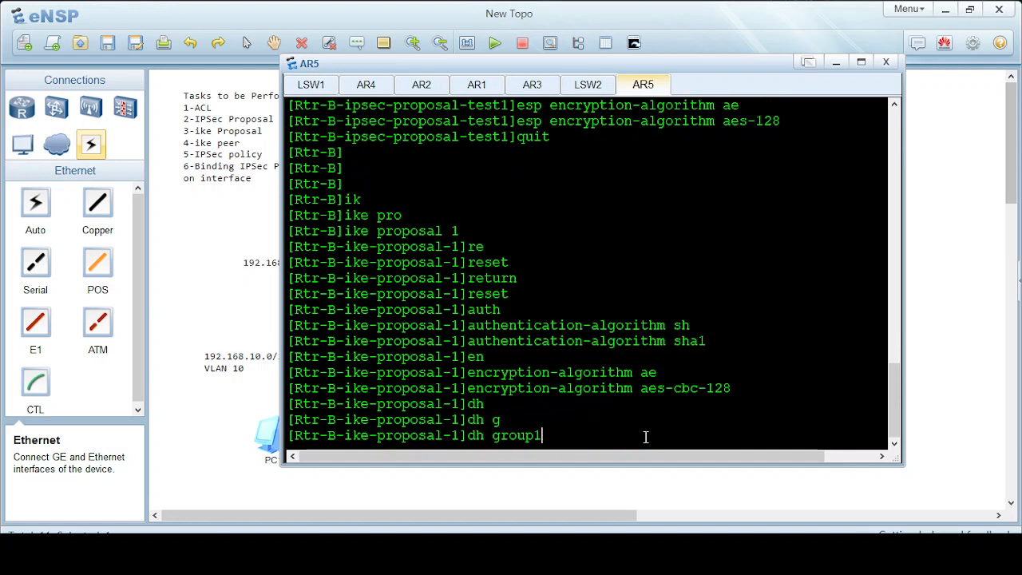
text(4)
key(Return)
text(quit)
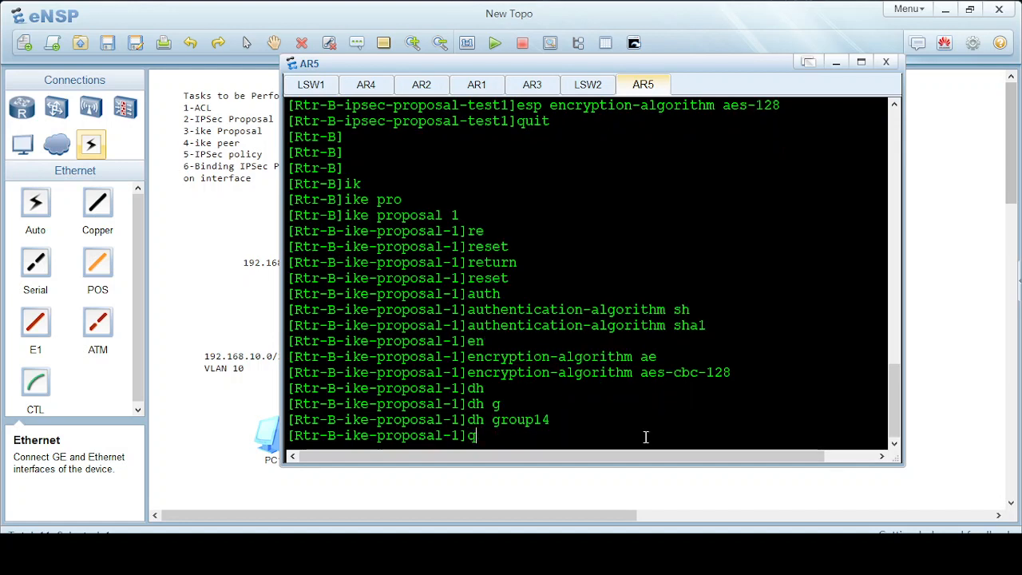
key(Return)
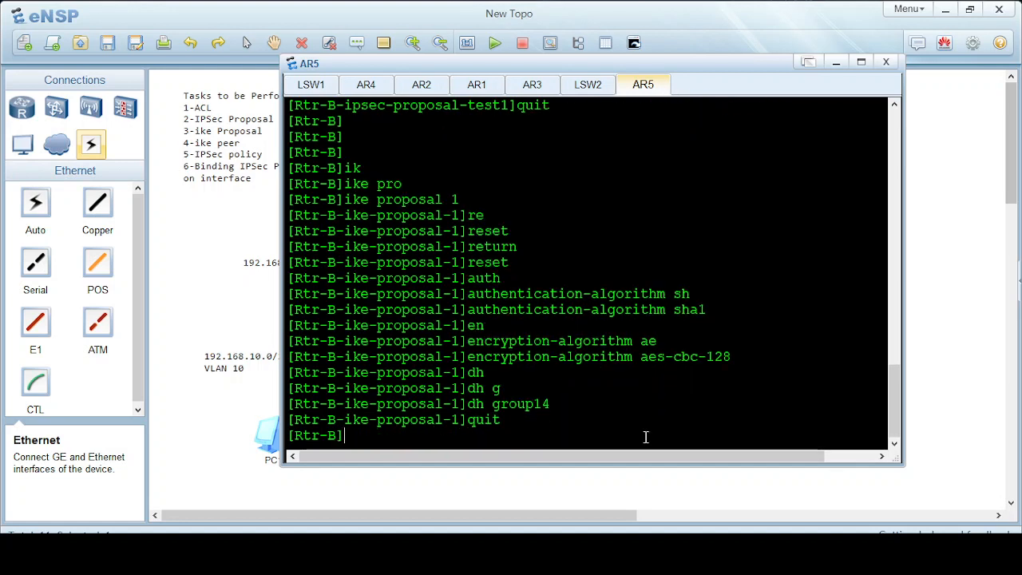
Create IKE peer peer1 as an IKEv1 peer.
text(ik)
key(Tab)
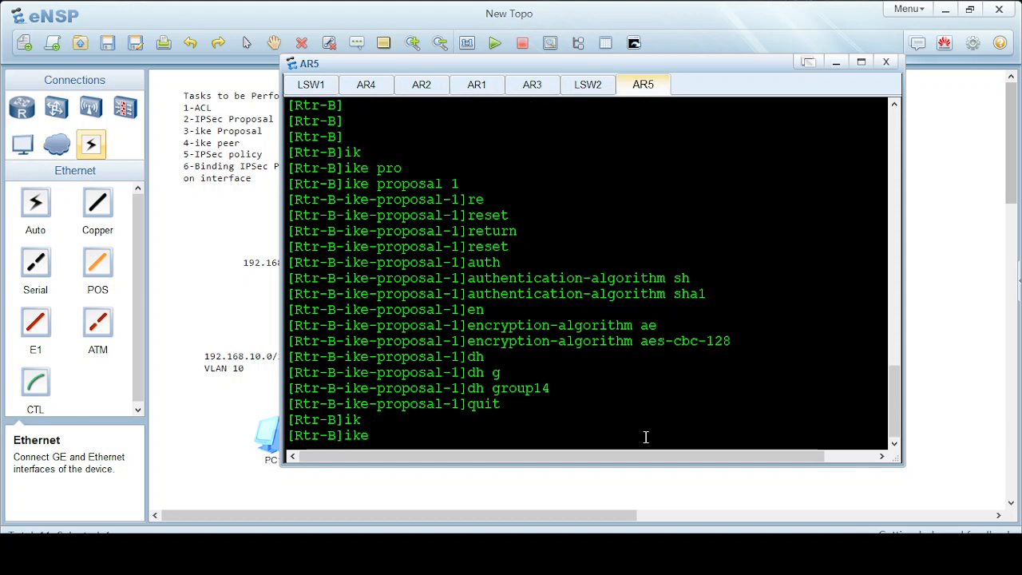
text(pe)
key(Tab)
text(peer)
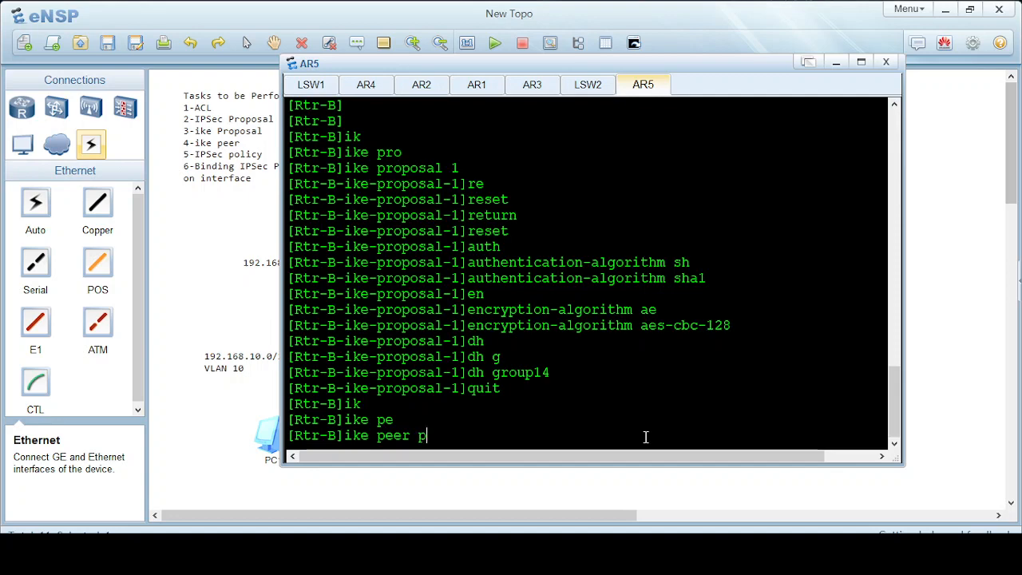
text(1)
key(Return)
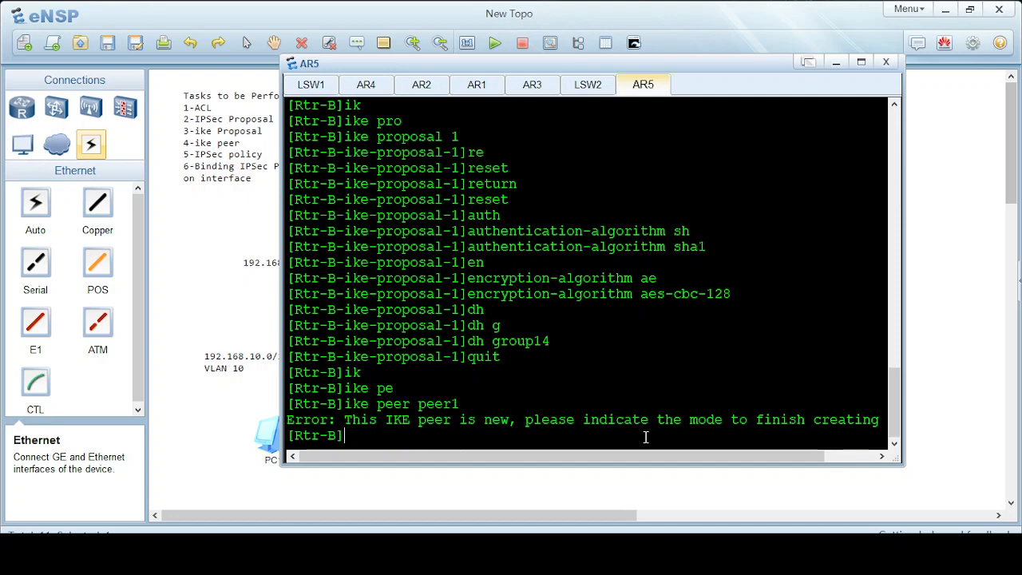
key(Up)
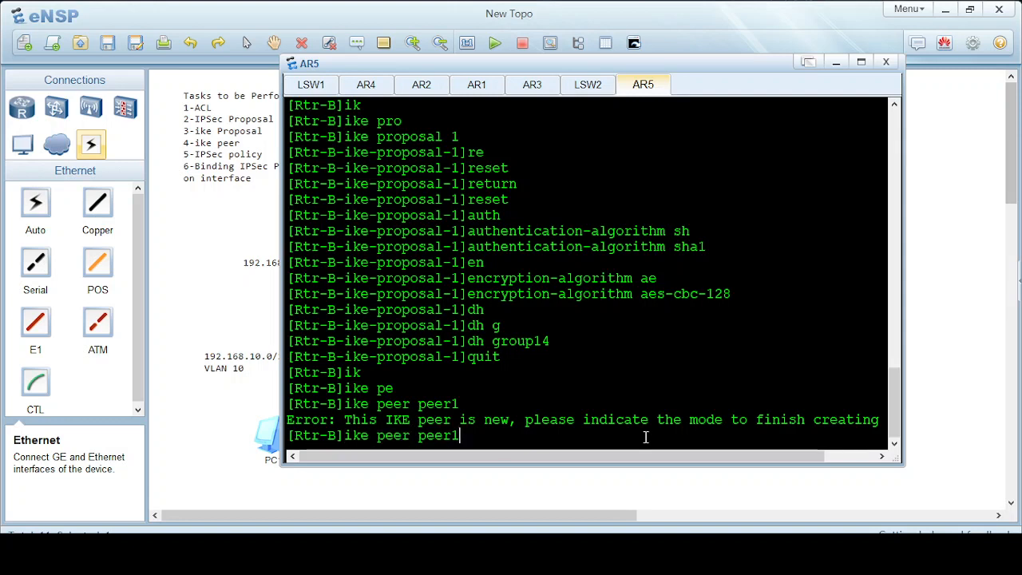
text(v)
key(Tab)
key(Return)
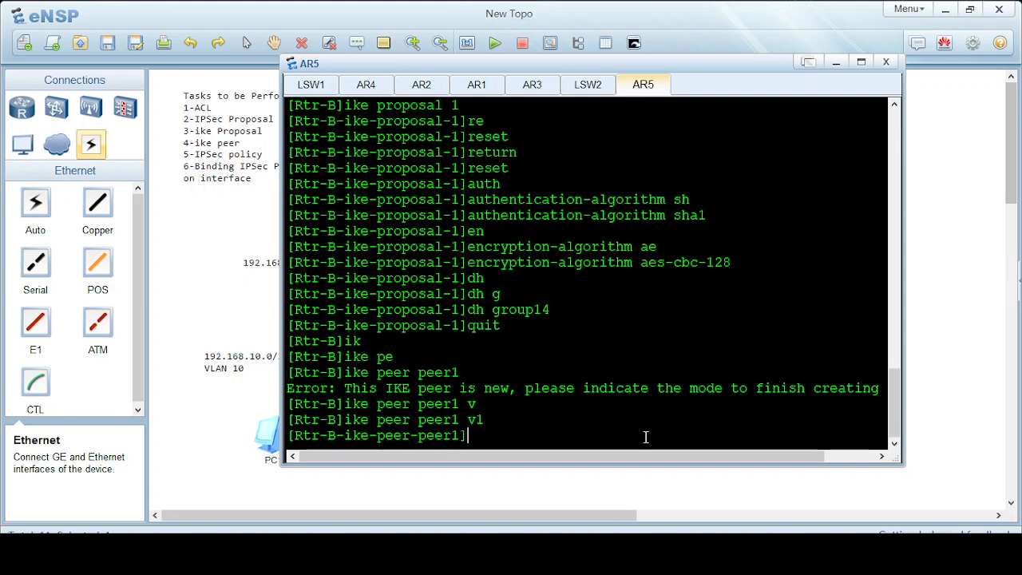
Set peer1's remote address to 1.1.1.1.
text(re)
key(Tab)
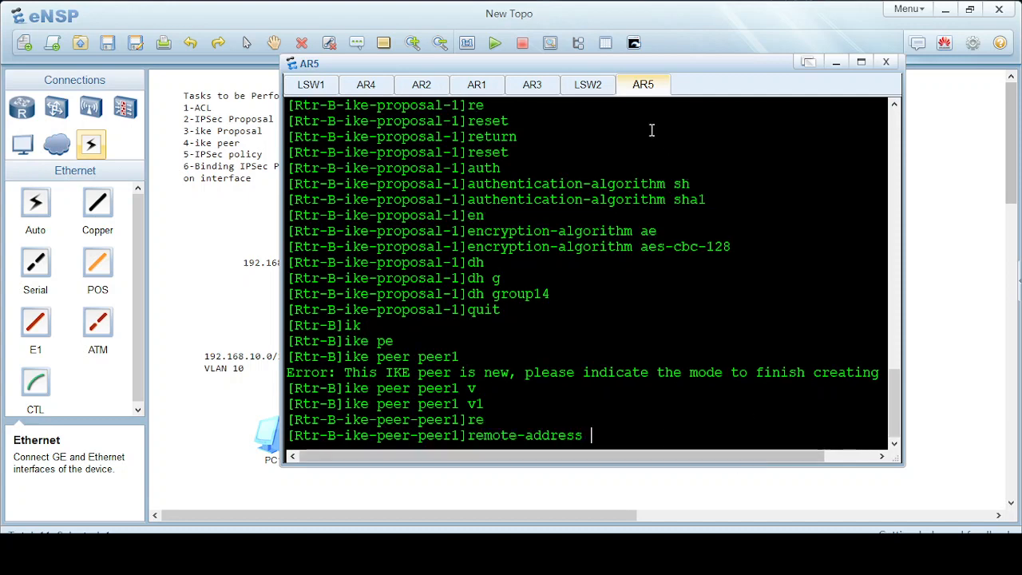
drag(544, 69, 661, 83)
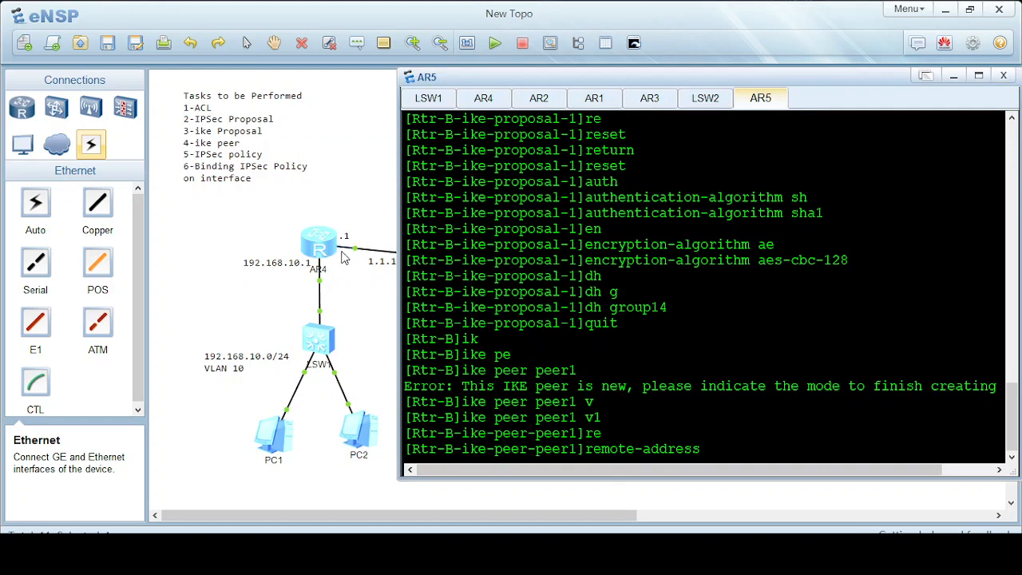
drag(771, 83, 588, 44)
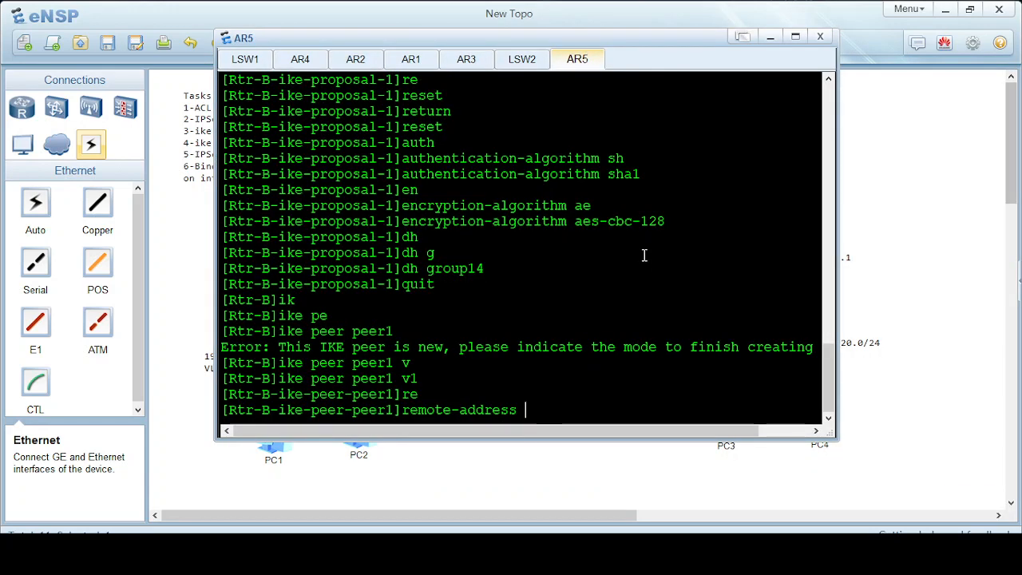
text(1.1.1.1)
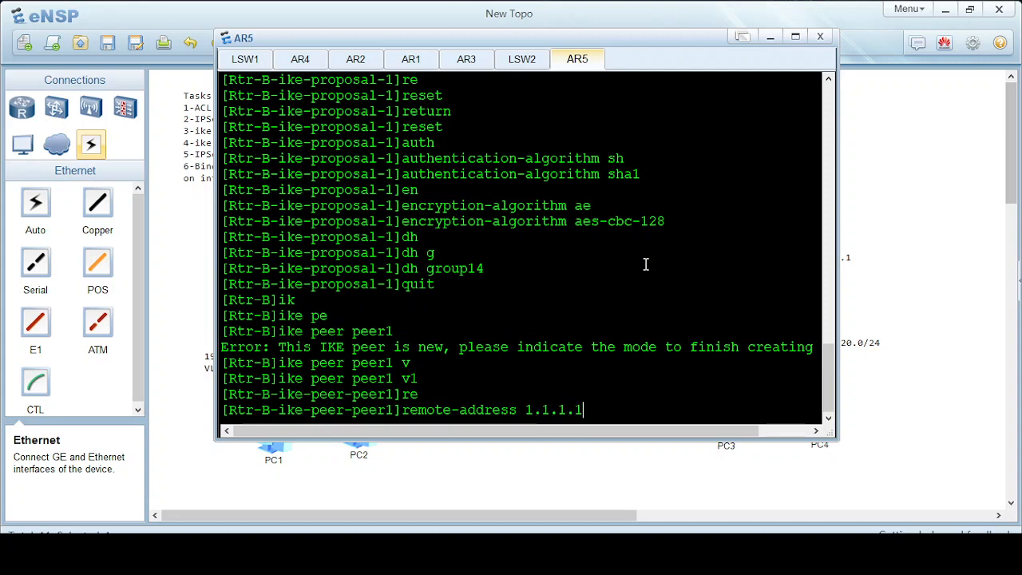
key(Return)
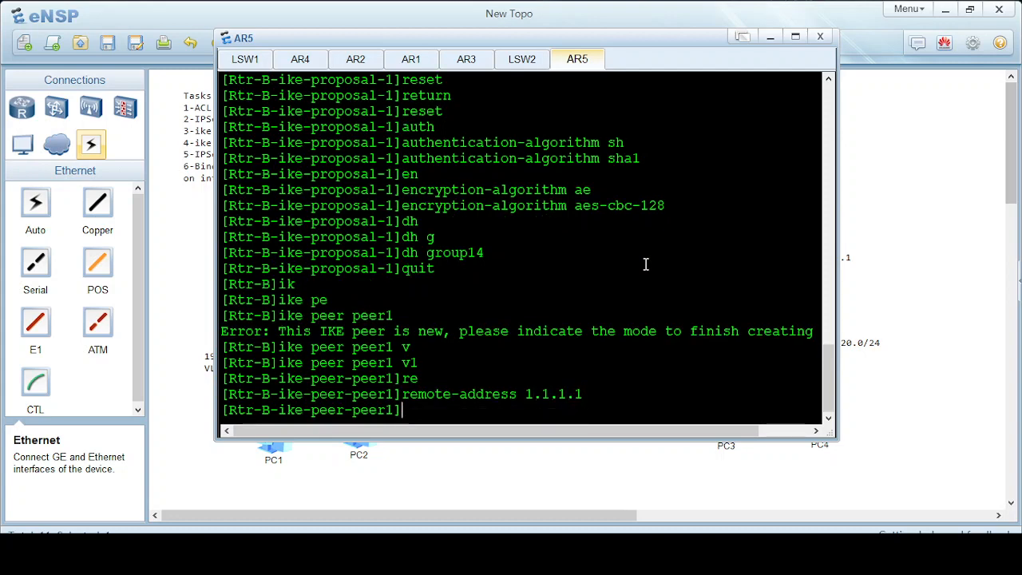
drag(479, 40, 553, 52)
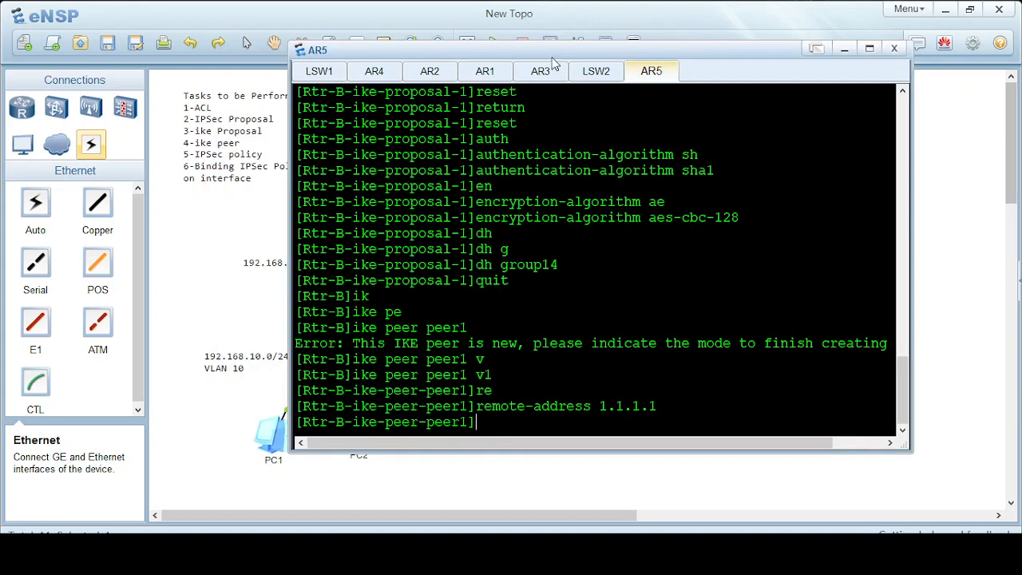
Apply IKE proposal 1 to peer1.
text(por)
key(Tab)
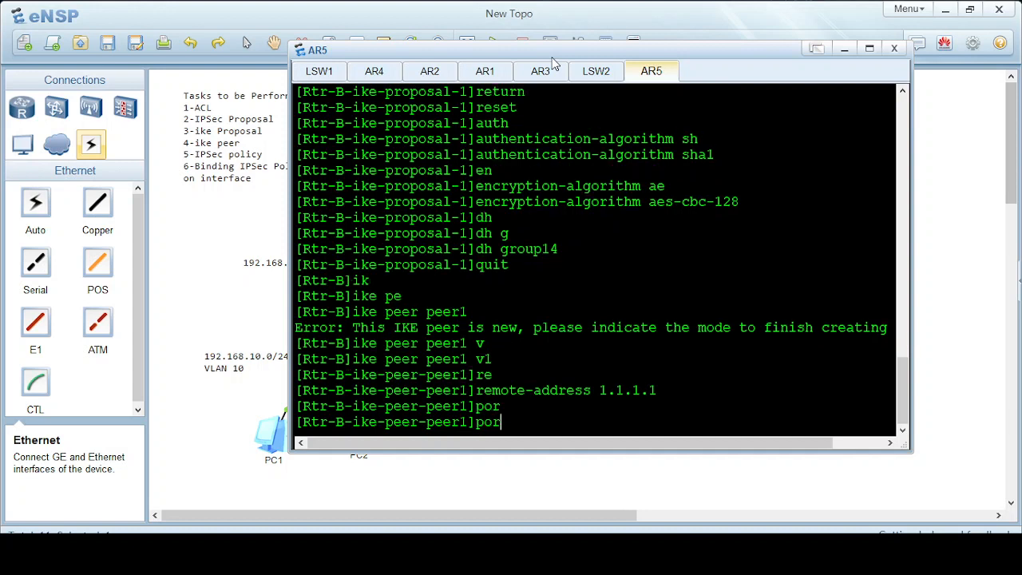
key(BackSpace)
key(BackSpace)
text(ro)
key(Tab)
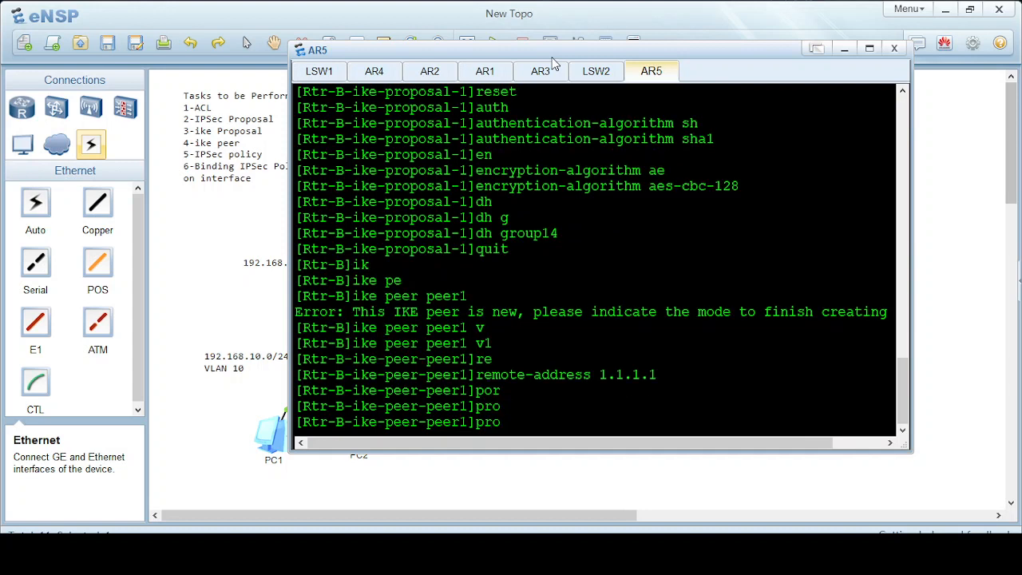
key(BackSpace)
key(BackSpace)
key(BackSpace)
text(ik)
key(Tab)
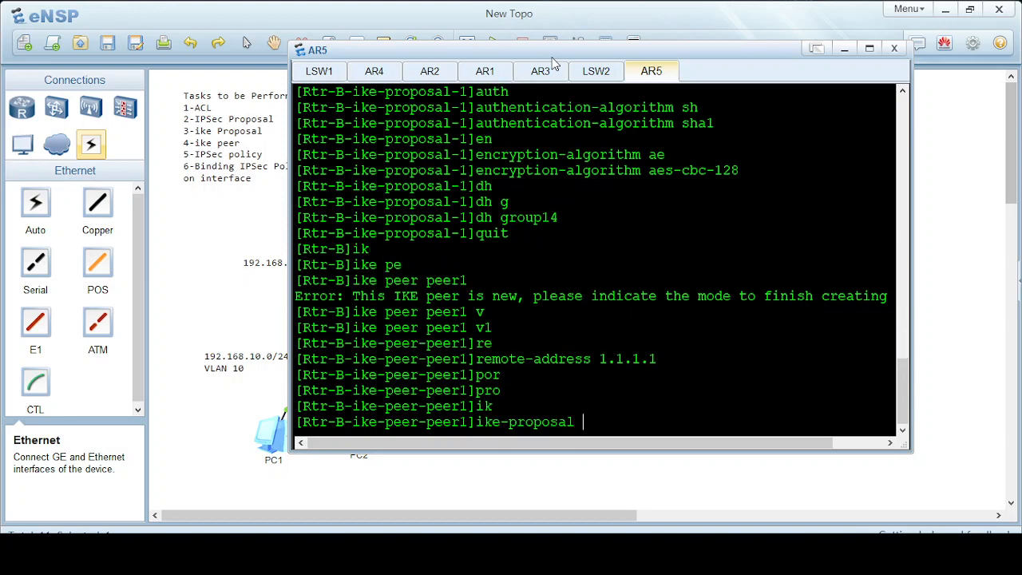
text(1)
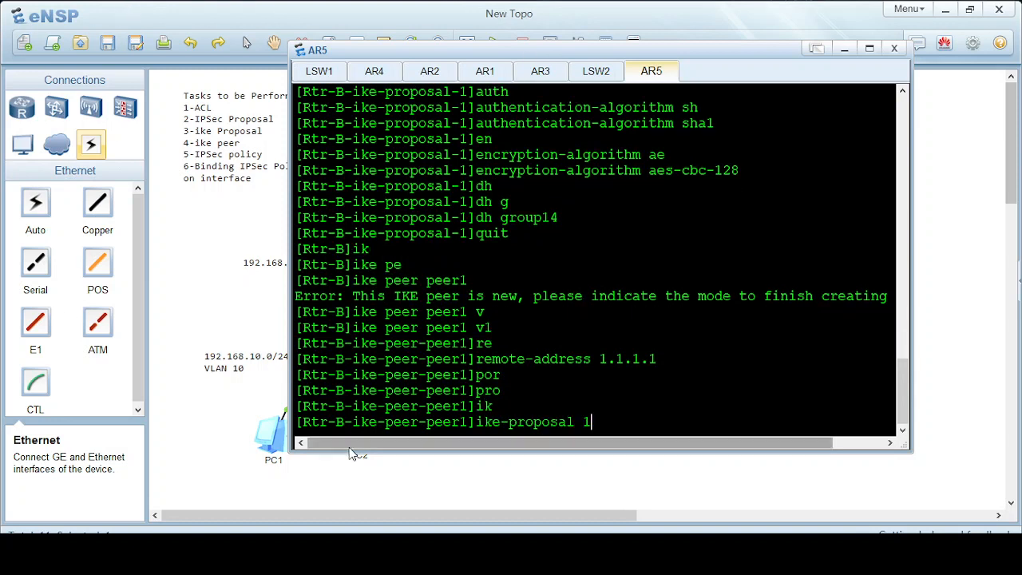
key(Return)
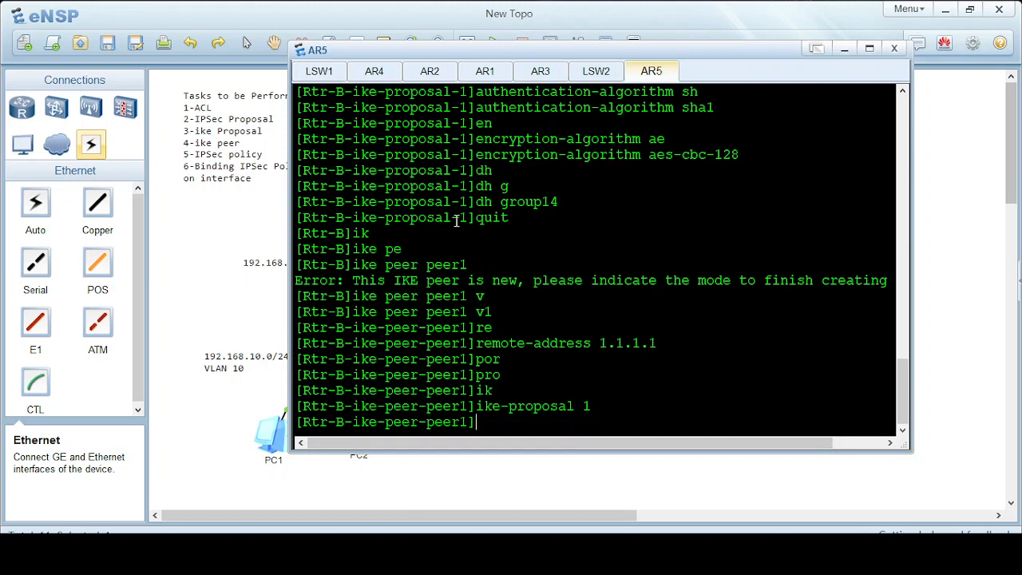
Give peer1 a ciphered pre-shared key and quit the peer view.
drag(459, 218, 469, 218)
click(598, 413)
text(pre)
key(Tab)
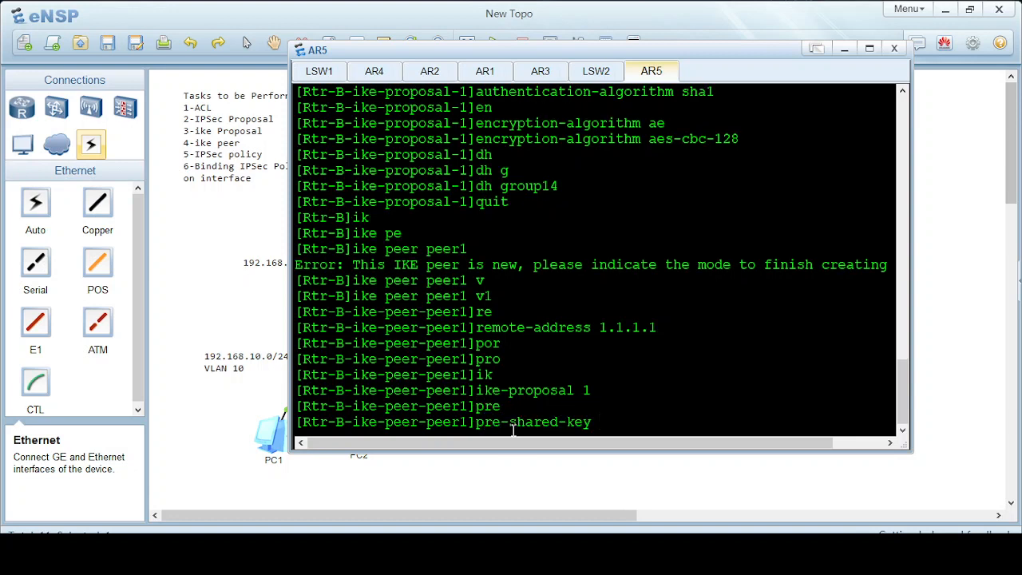
text(ci)
key(Tab)
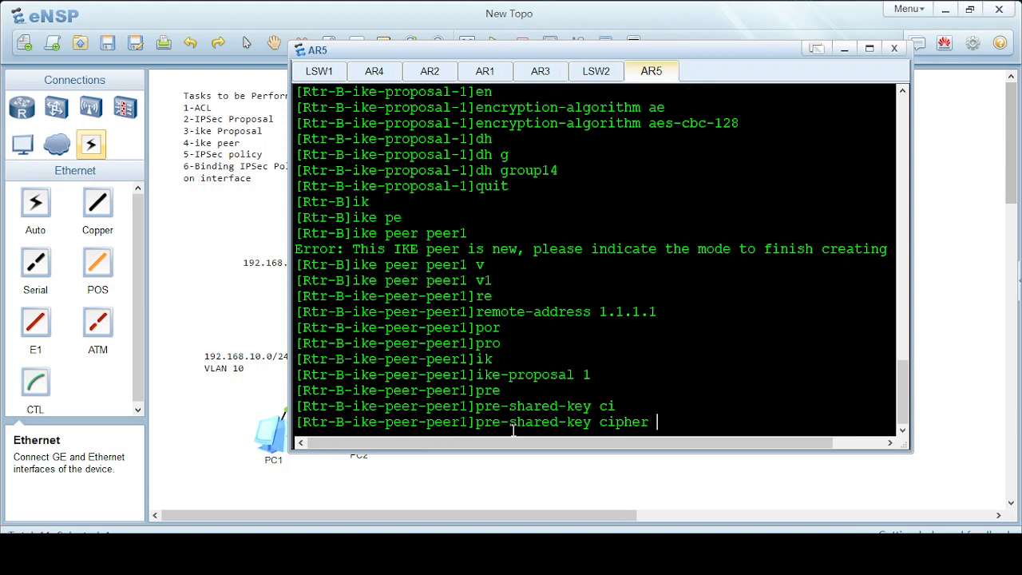
text(Root@123)
key(Return)
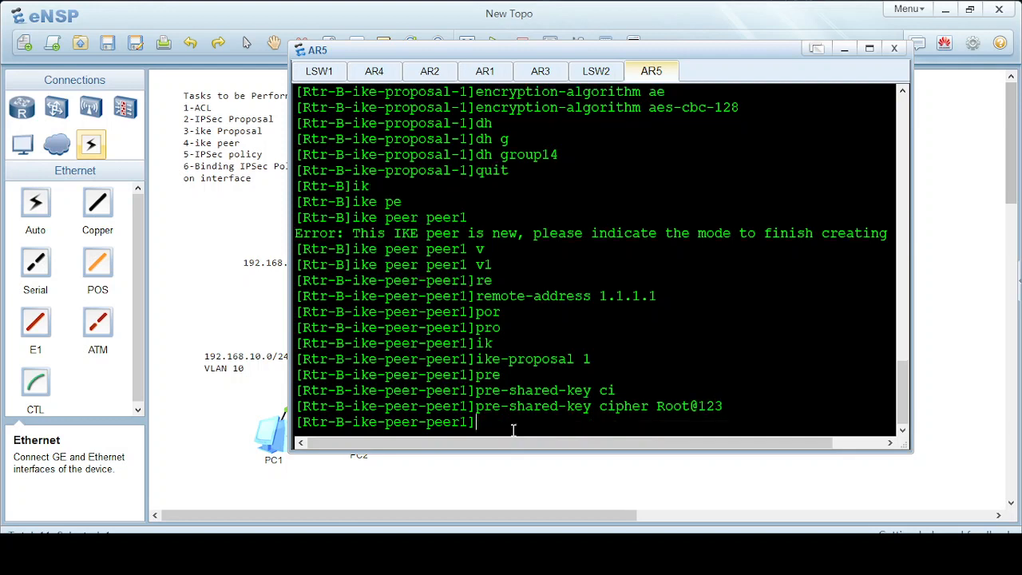
text(quit)
key(Return)
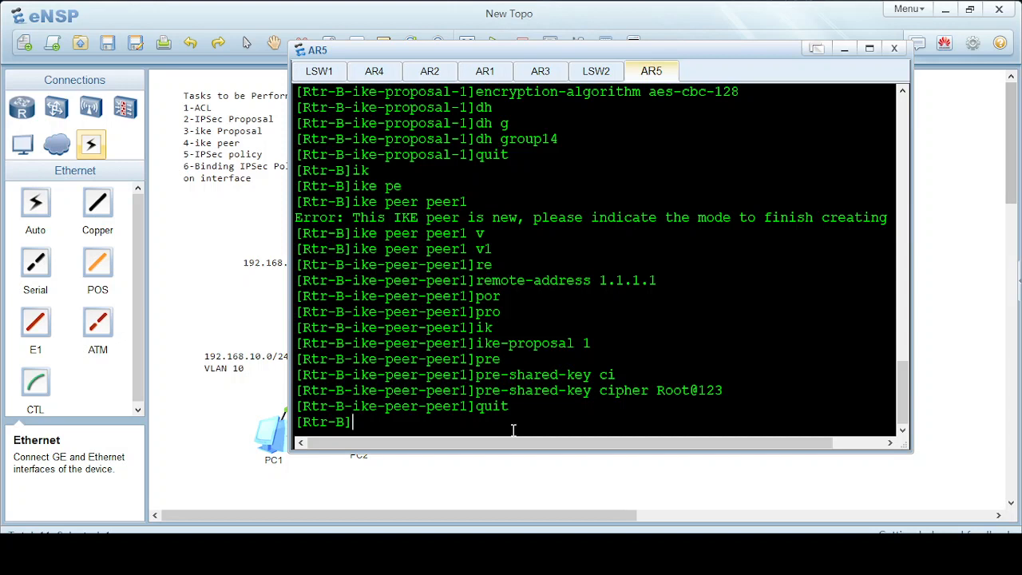
Create ISAKMP IPsec policy policy1 with sequence number 1.
text(ipse)
key(Tab)
text(p)
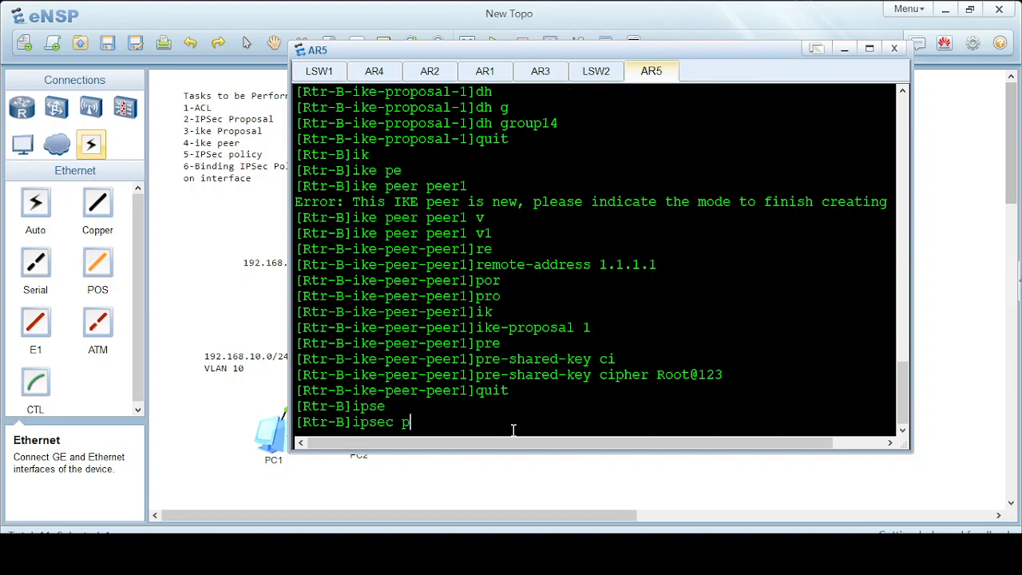
text(oli)
key(Tab)
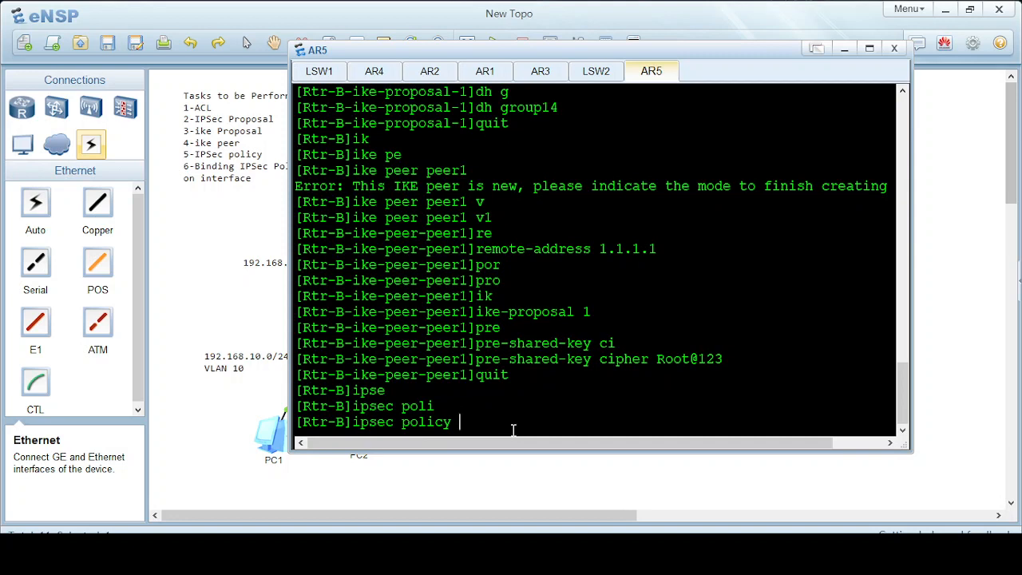
text(policy1)
key(Return)
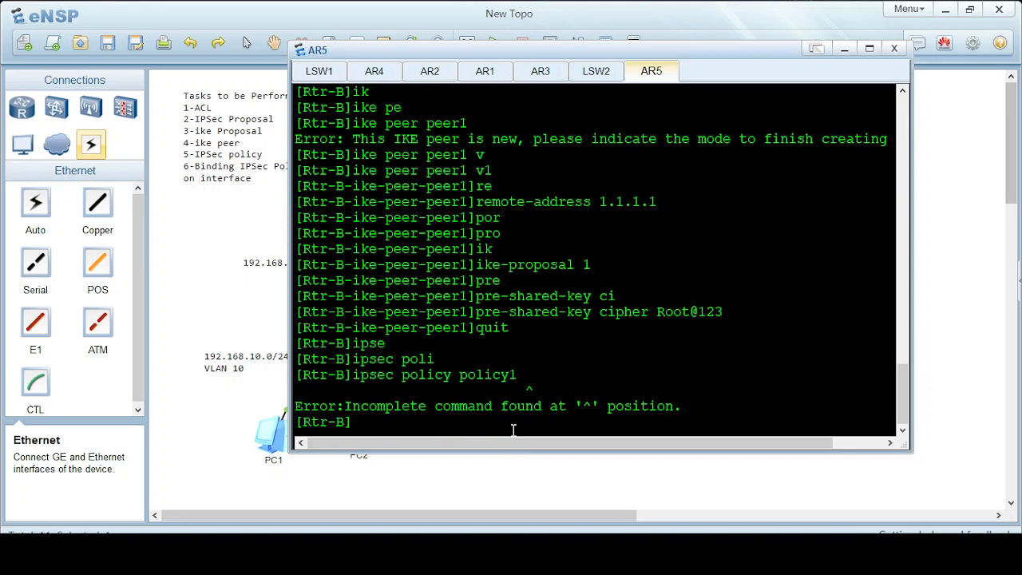
key(Up)
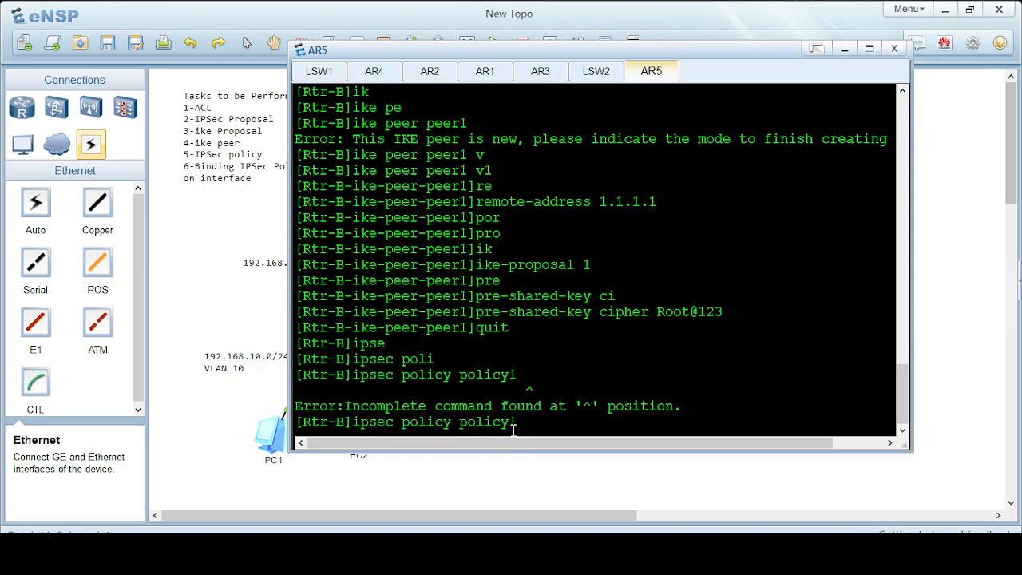
text(1 is)
key(Tab)
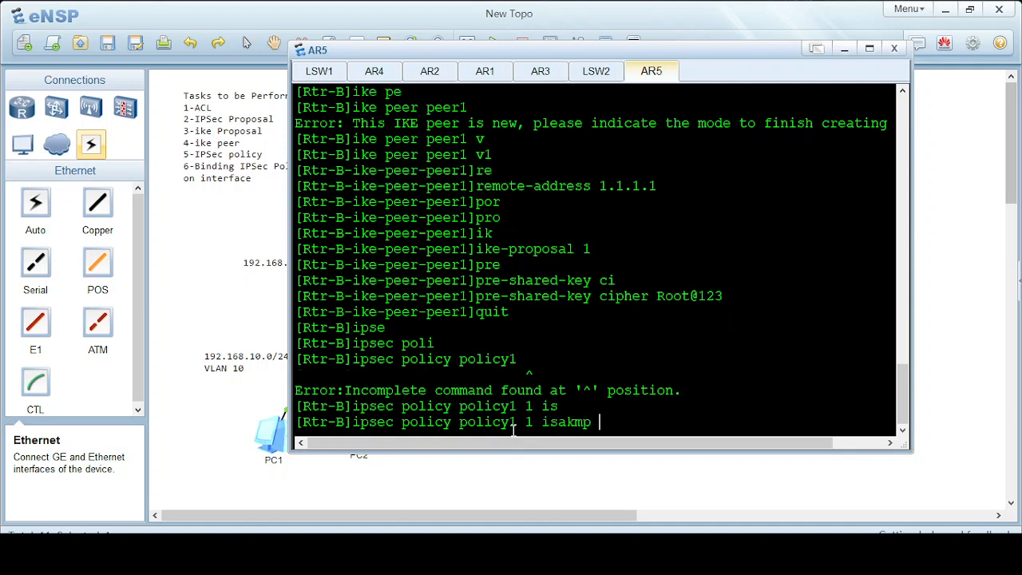
key(Return)
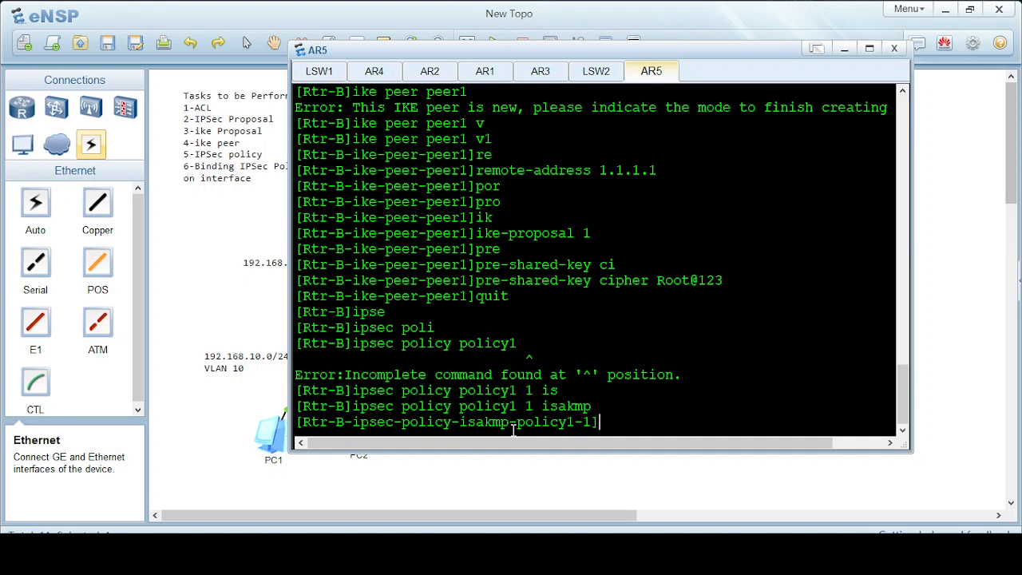
Bind IPSec proposal test1 to policy1.
text(por)
key(Tab)
key(BackSpace)
key(BackSpace)
text(ro)
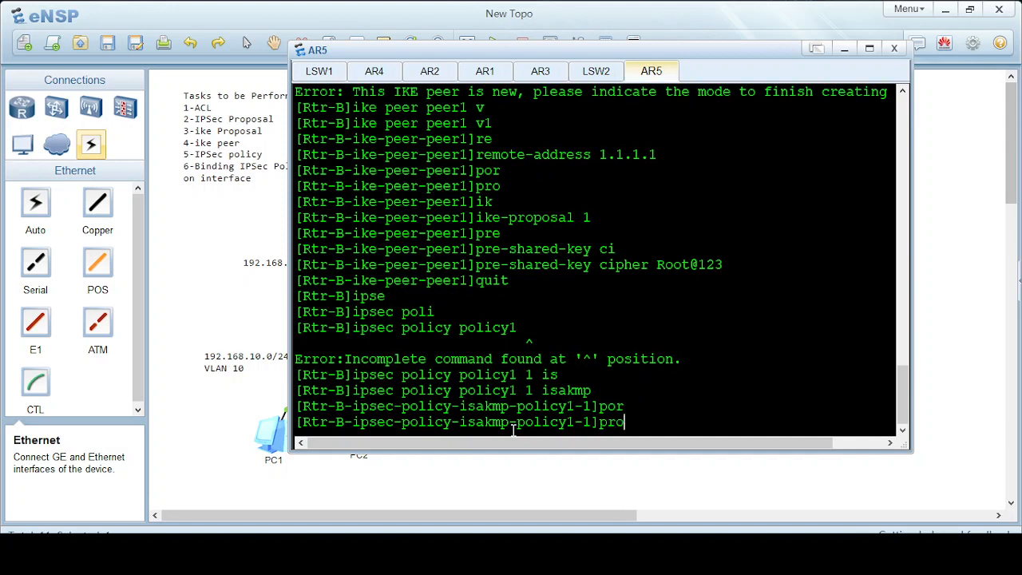
key(Tab)
text(test)
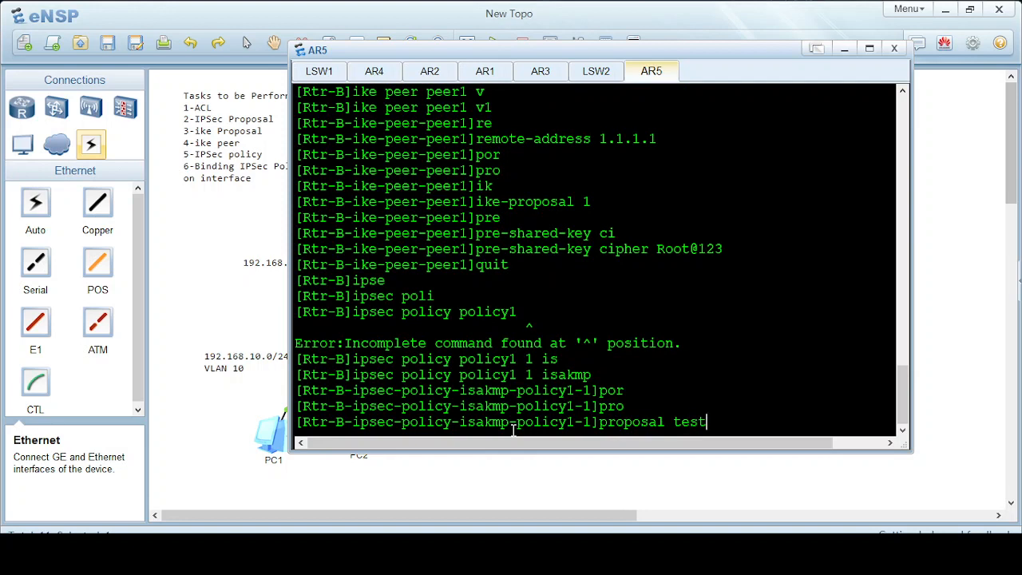
text(1)
key(Return)
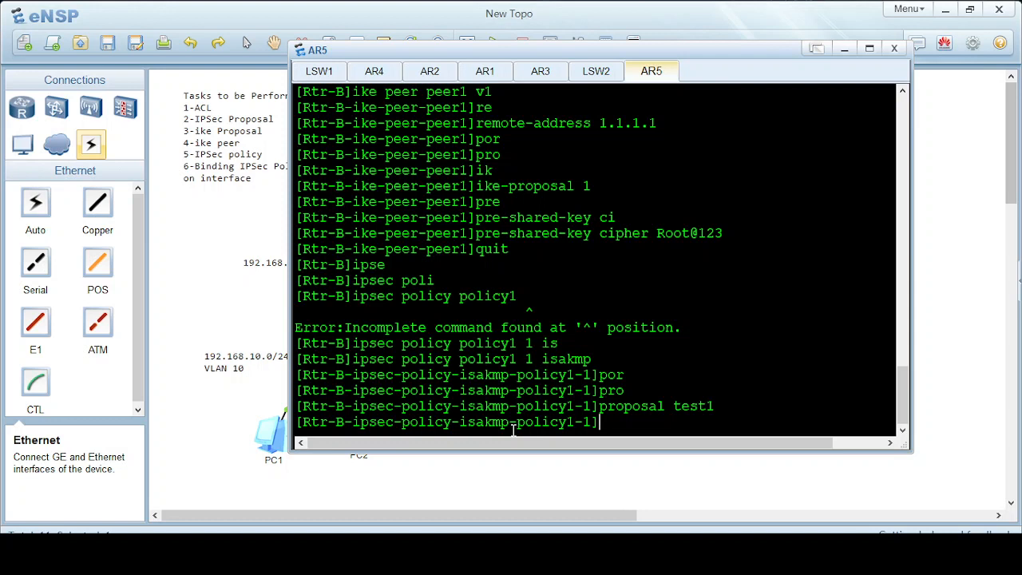
Bind IKE peer peer1 to the policy and minimize the console.
text(ik)
key(Tab)
text(peer1)
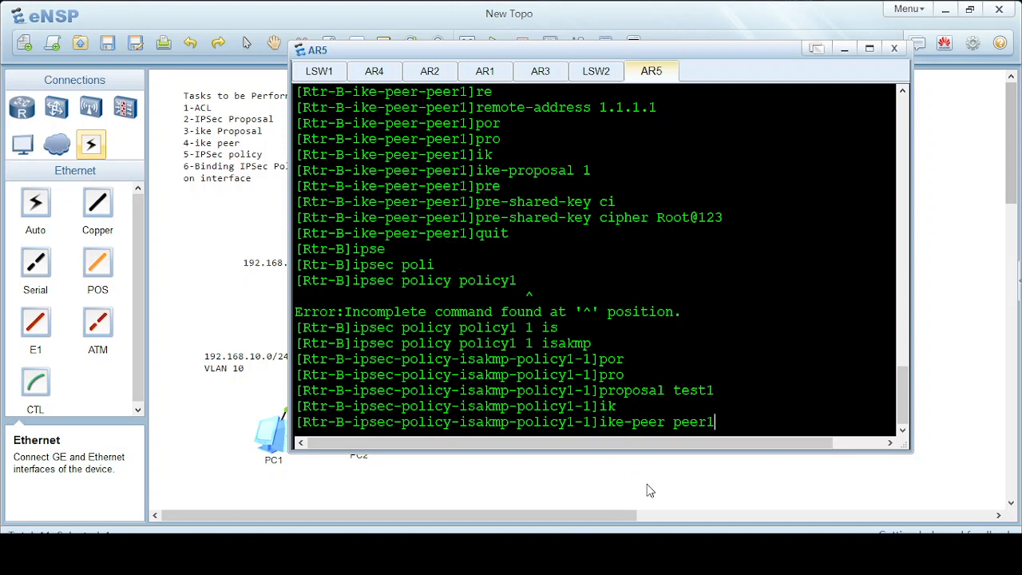
key(Return)
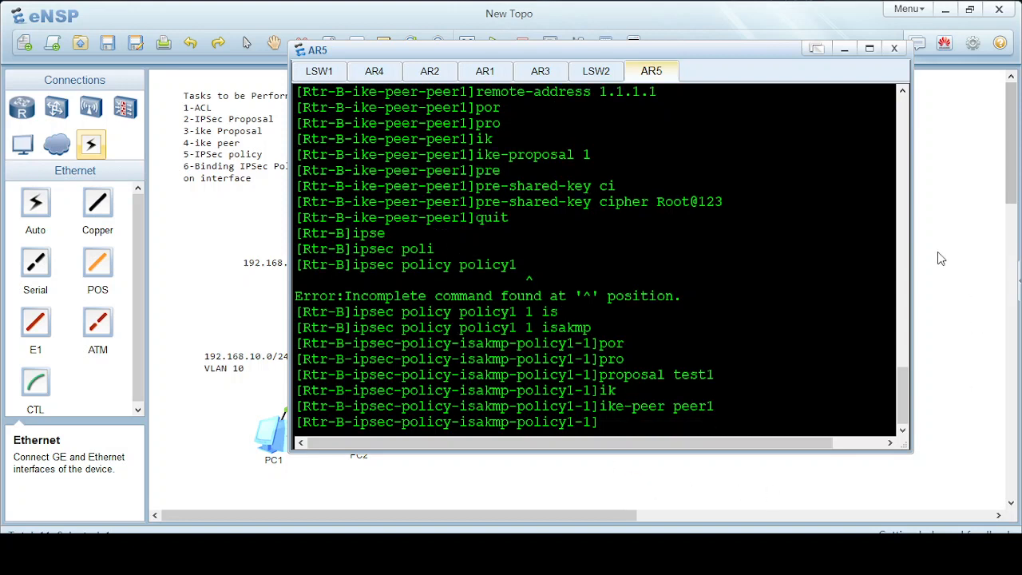
click(843, 51)
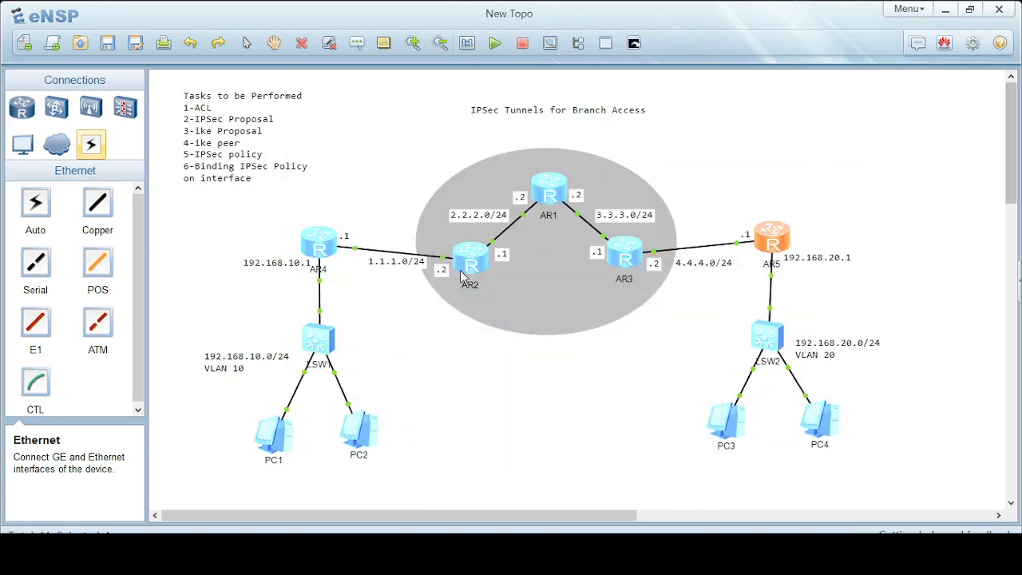
Start capturing traffic on AR5's GE 0/0/0 interface via Capture Data.
click(550, 44)
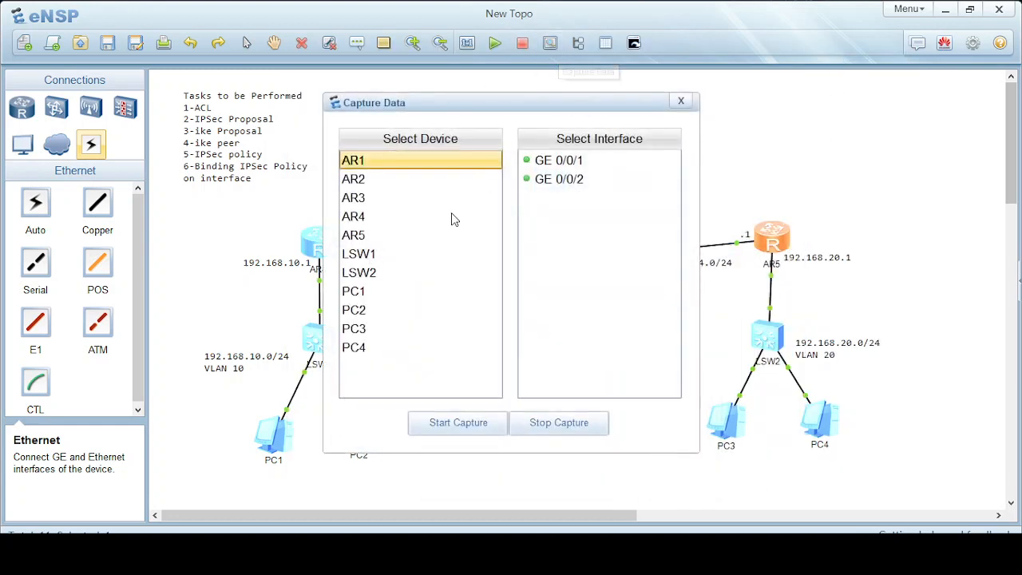
click(355, 235)
click(561, 162)
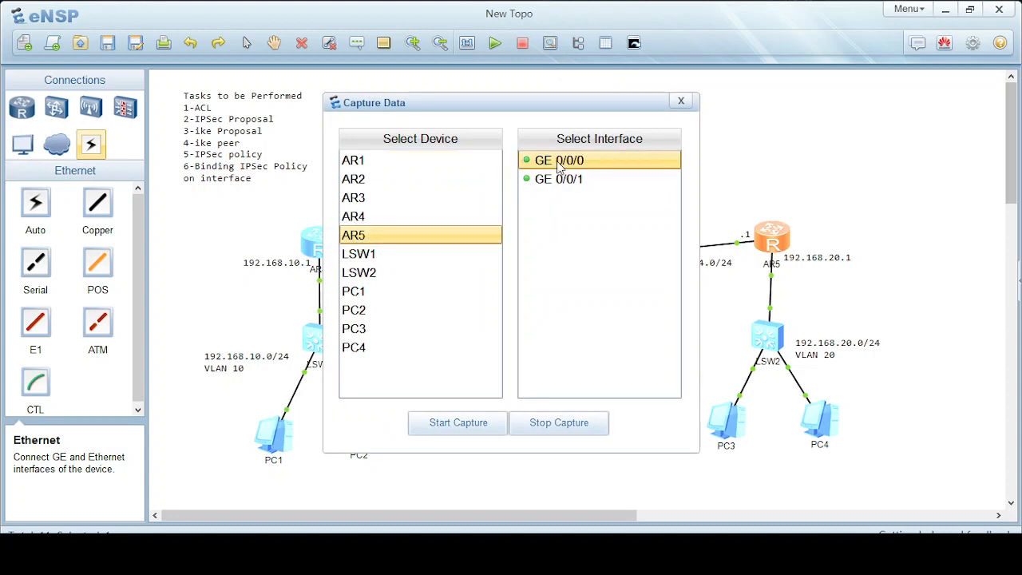
click(437, 428)
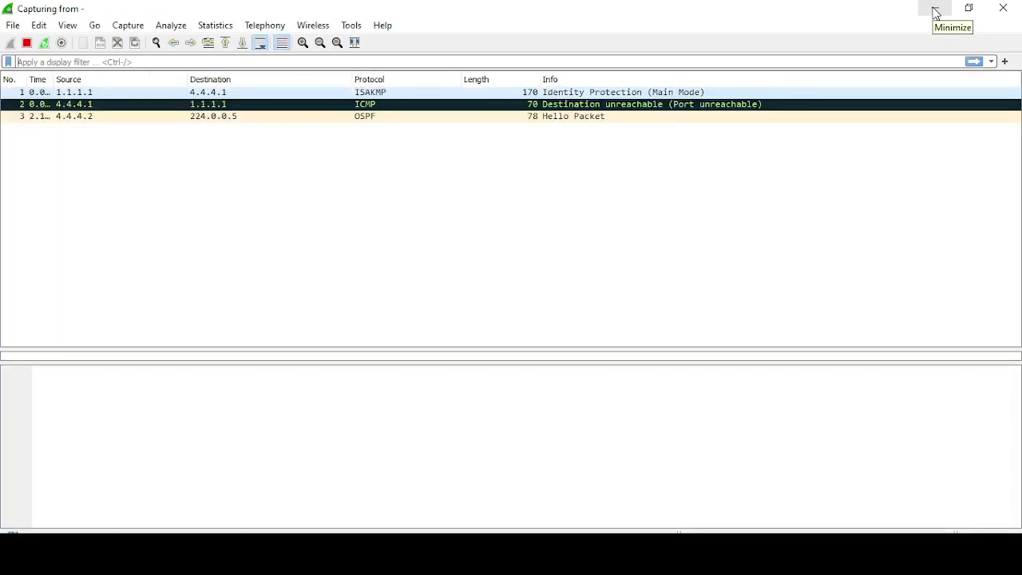
Minimize Wireshark, close Capture Data, and bring the AR5 console back to front.
click(936, 13)
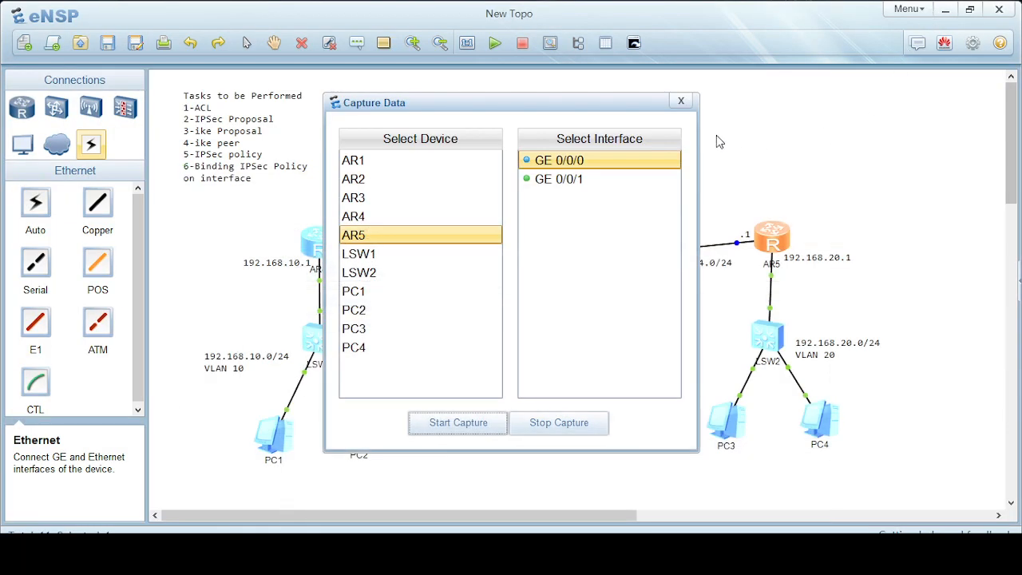
click(683, 103)
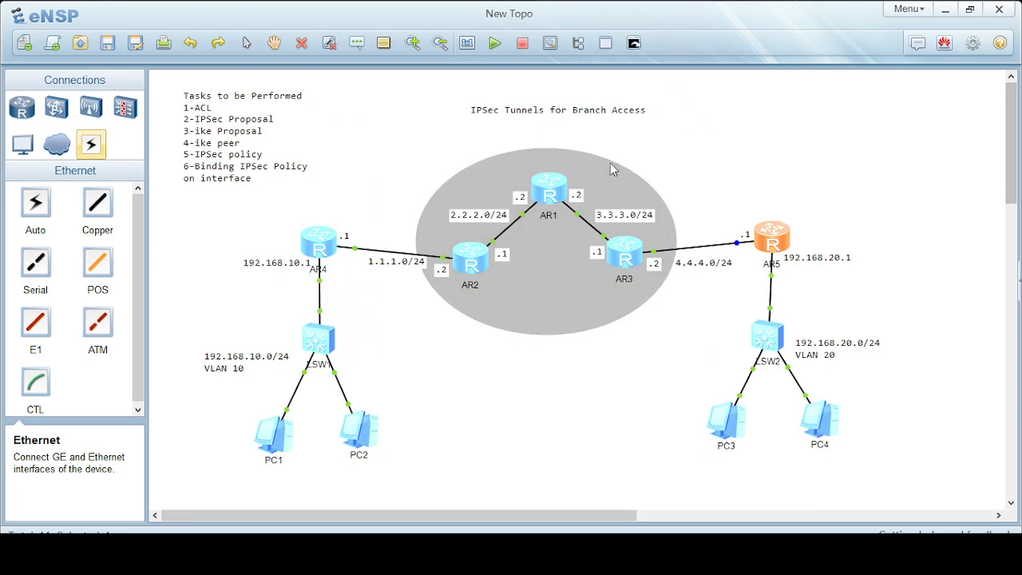
mouse_move(532, 559)
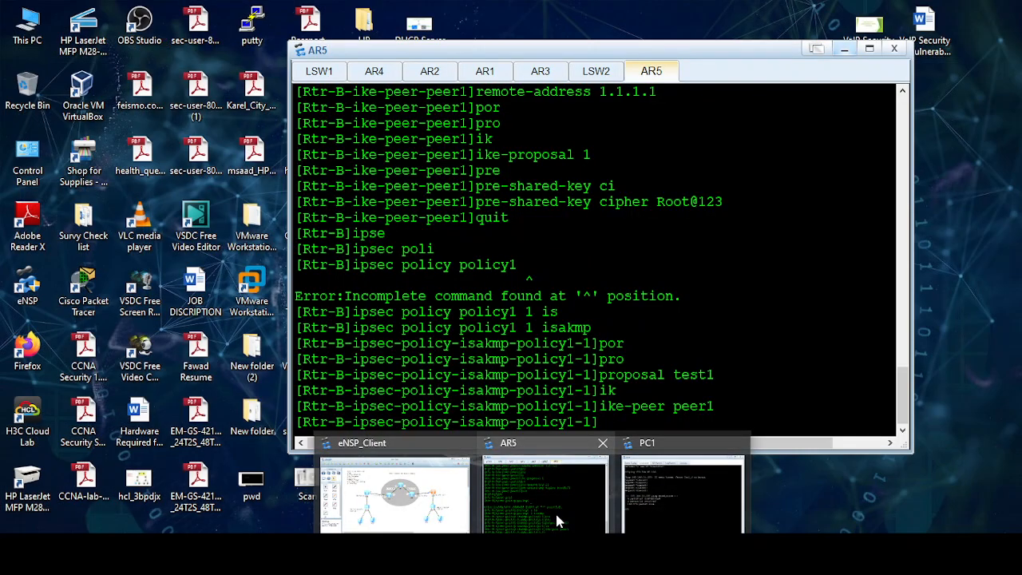
click(557, 520)
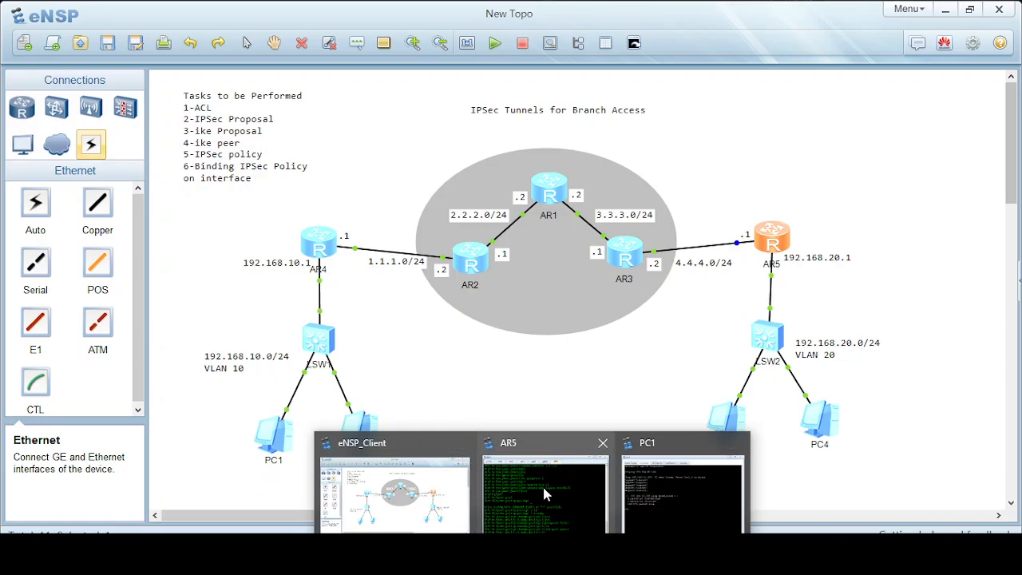
click(542, 485)
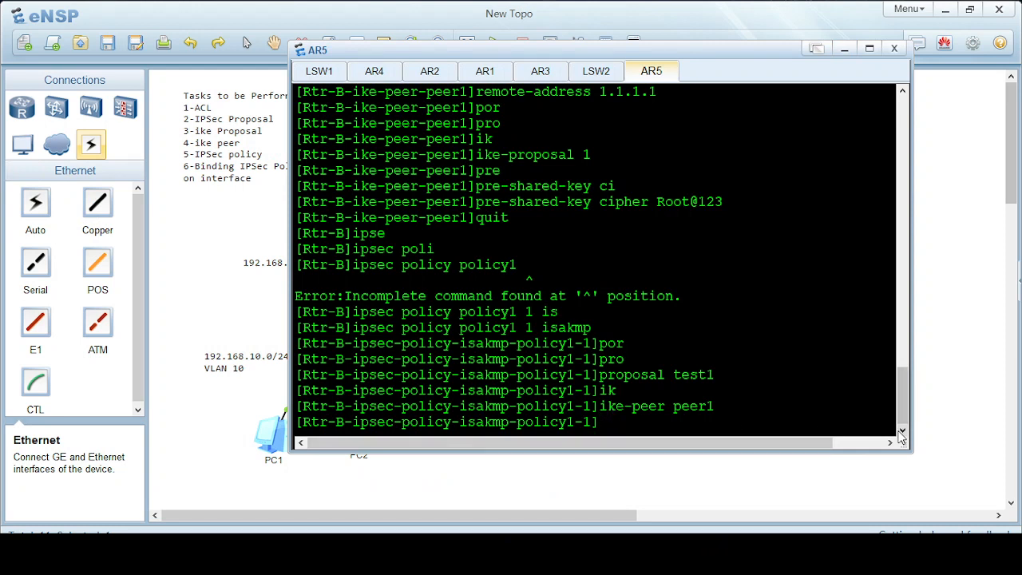
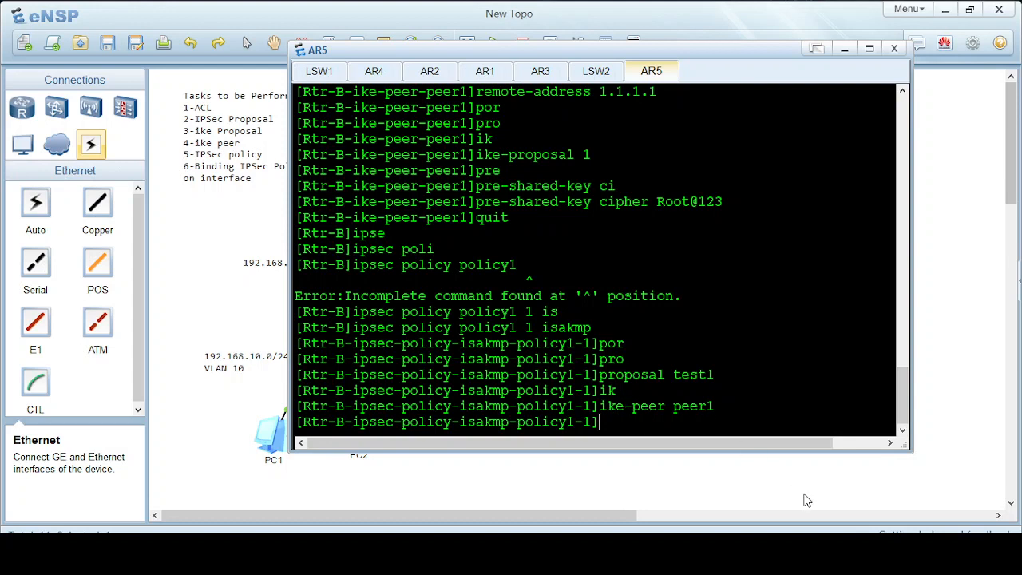
Assign security ACL 3000 to IPsec policy1 and leave the policy view.
text(se)
key(Tab)
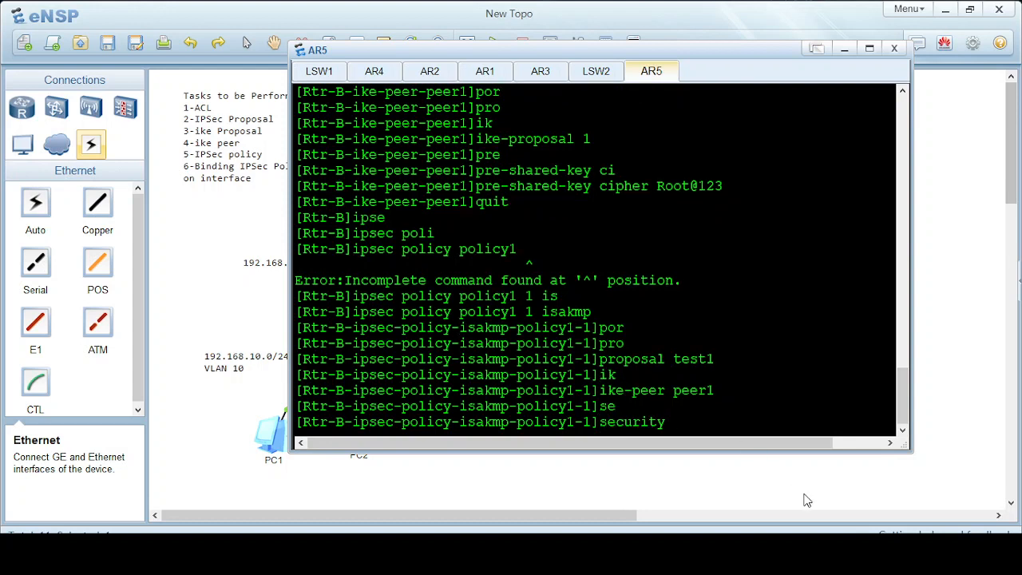
text(ac)
key(Tab)
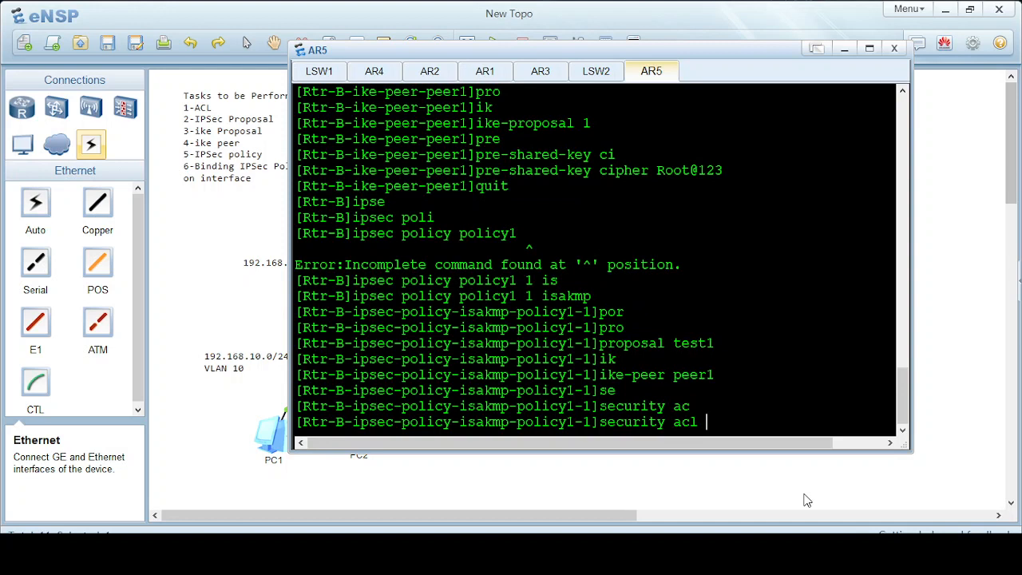
text(3000)
key(Return)
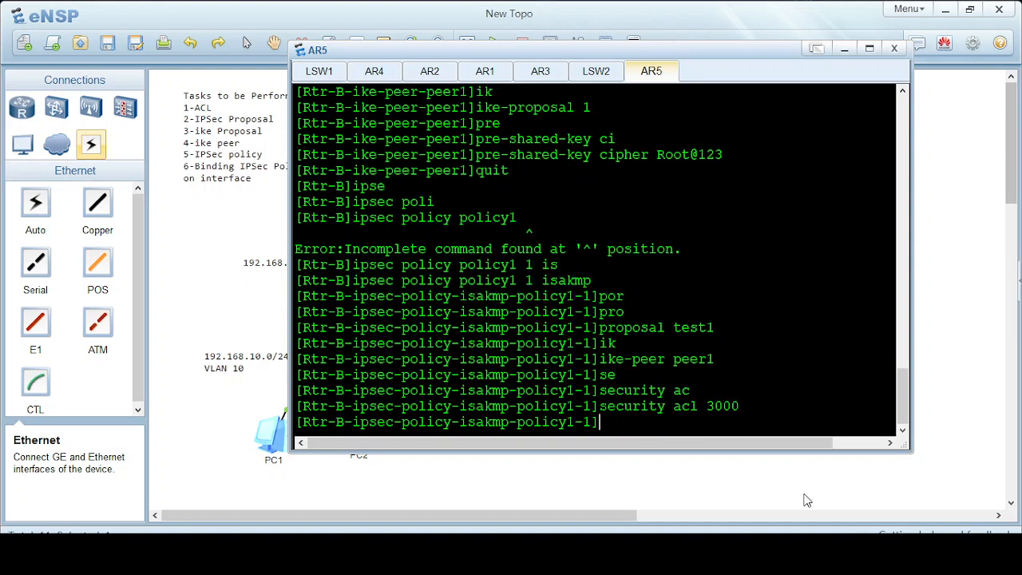
text(quit)
key(Return)
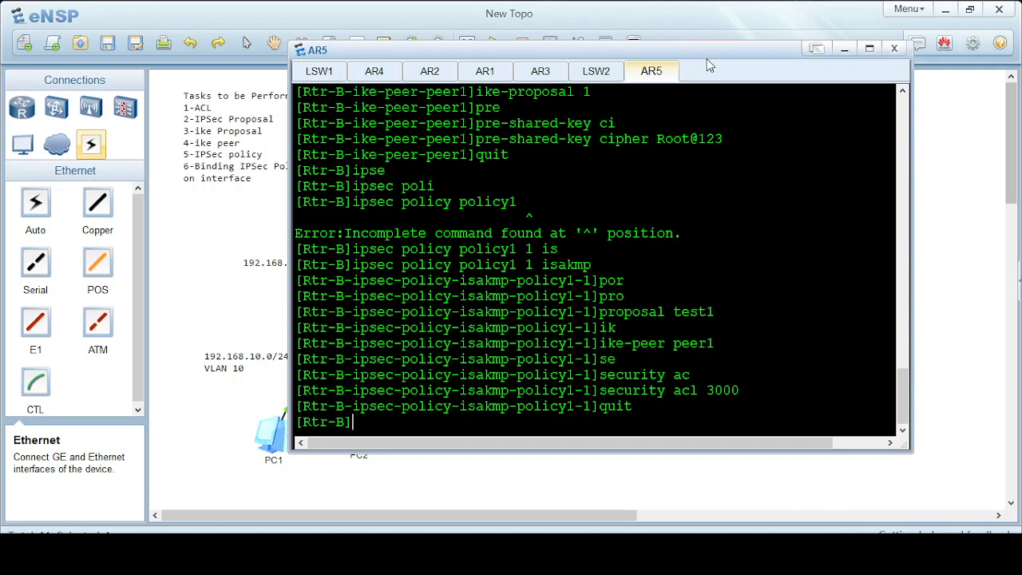
drag(592, 206, 554, 281)
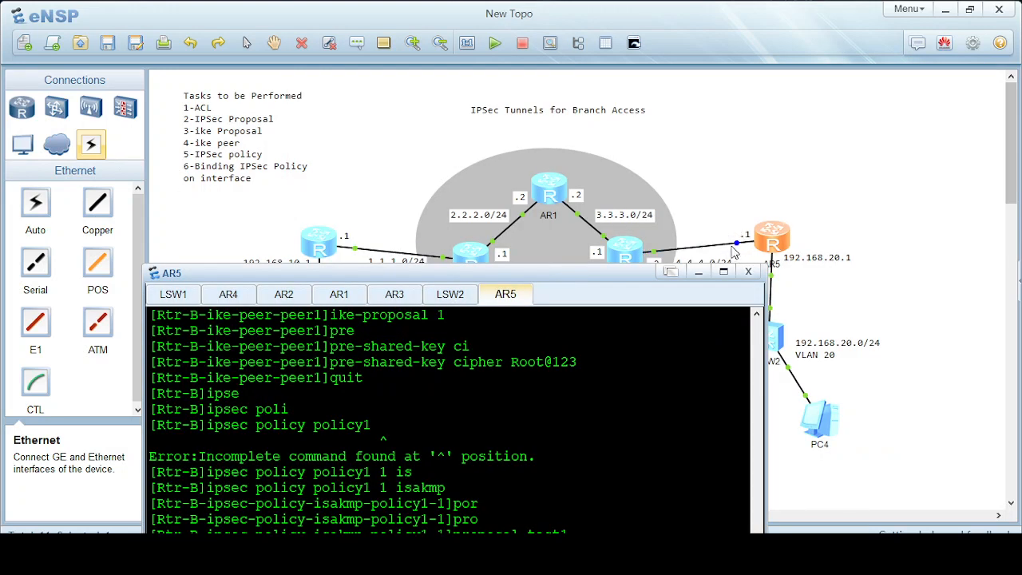
drag(546, 271, 629, 110)
Apply IPsec policy policy1 to interface GigabitEthernet 0/0/0.
text(inter)
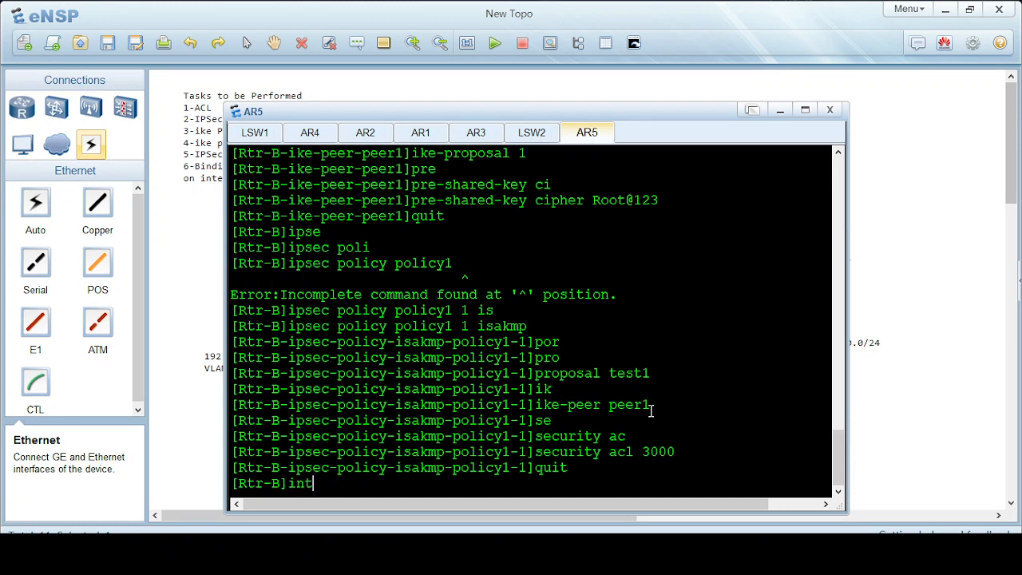
key(Tab)
text(gi)
key(Tab)
text(0/0)
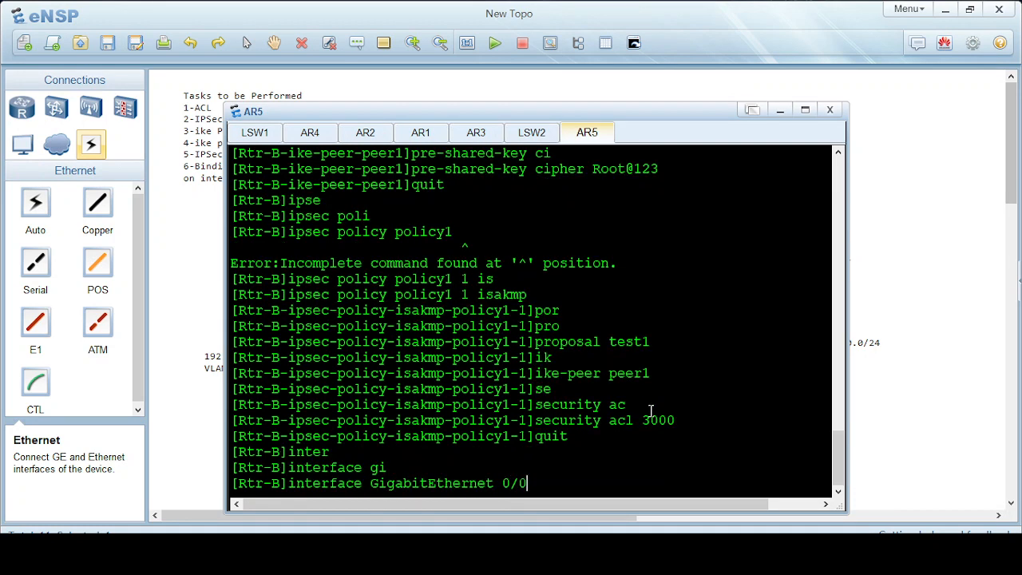
text(/0)
key(Return)
text(ips)
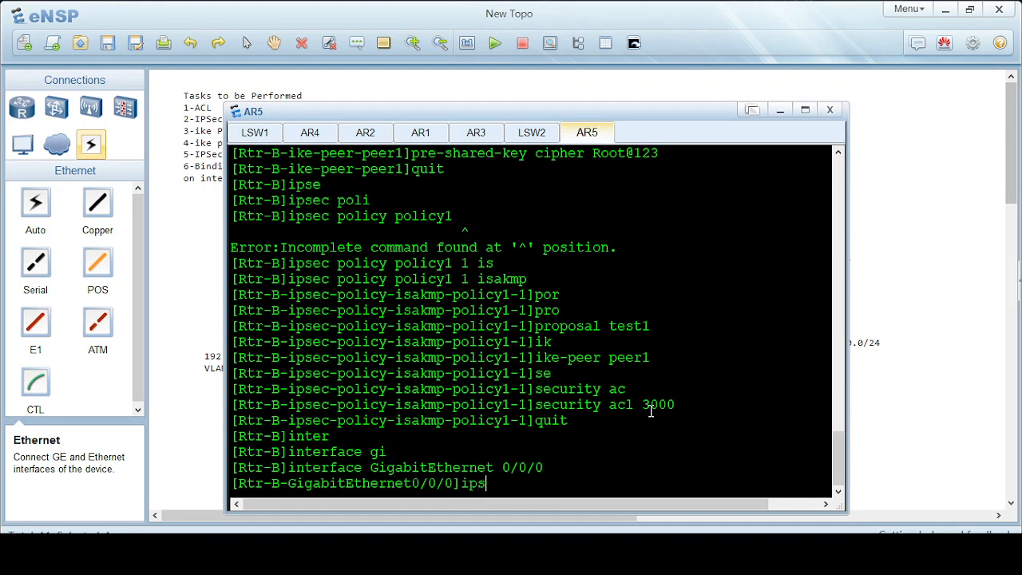
key(Tab)
text(po)
key(Tab)
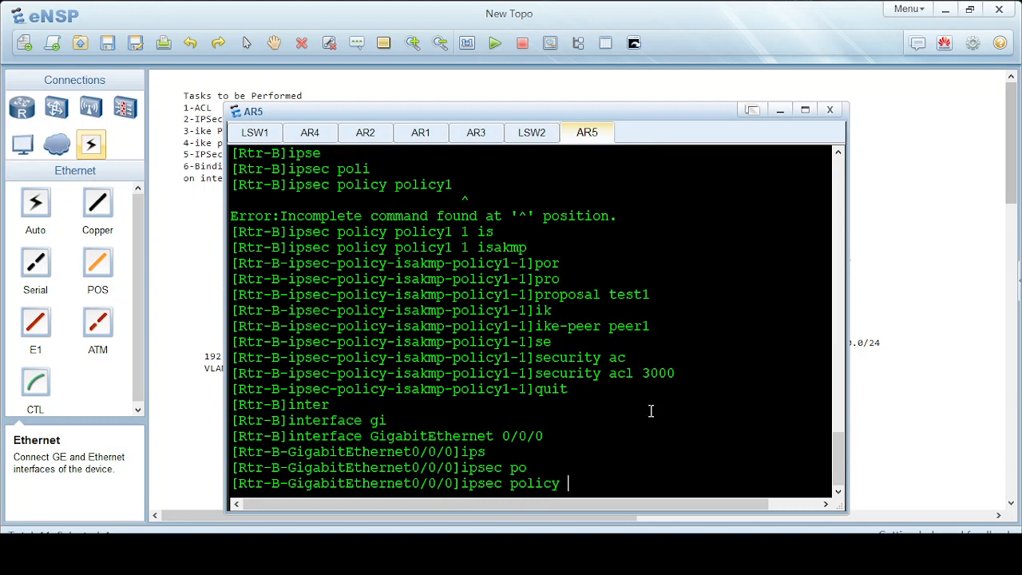
text(po)
key(Tab)
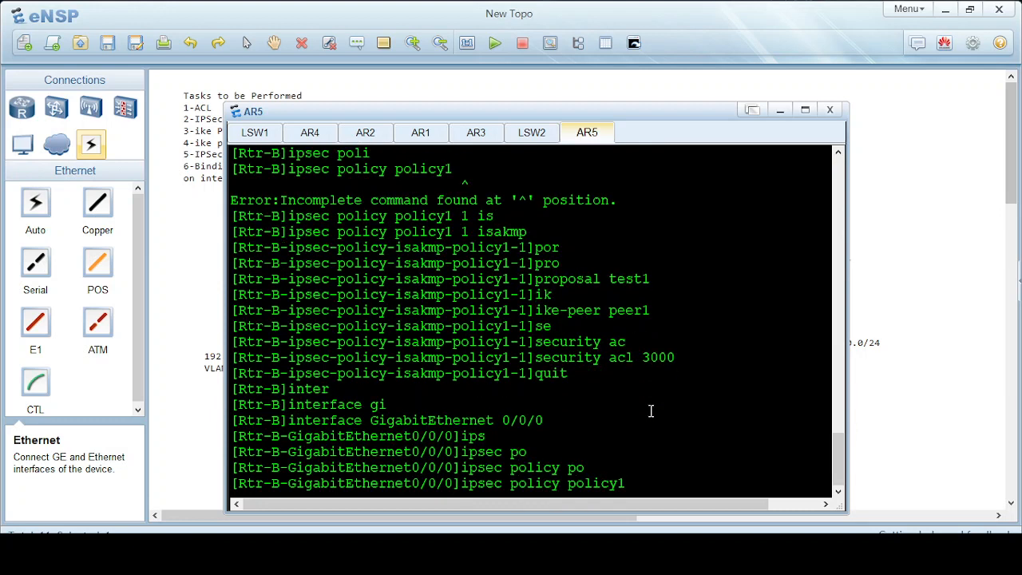
key(Return)
Return to the user view, save Rtr-B's configuration with y, and minimize the console.
text(quit)
key(Return)
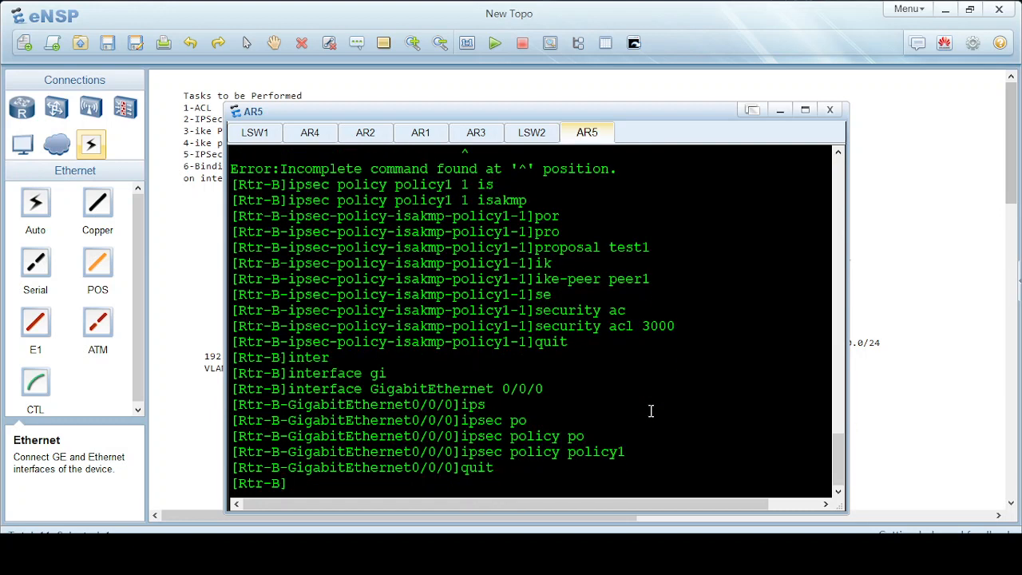
text(quit)
key(Return)
text(sav)
key(Tab)
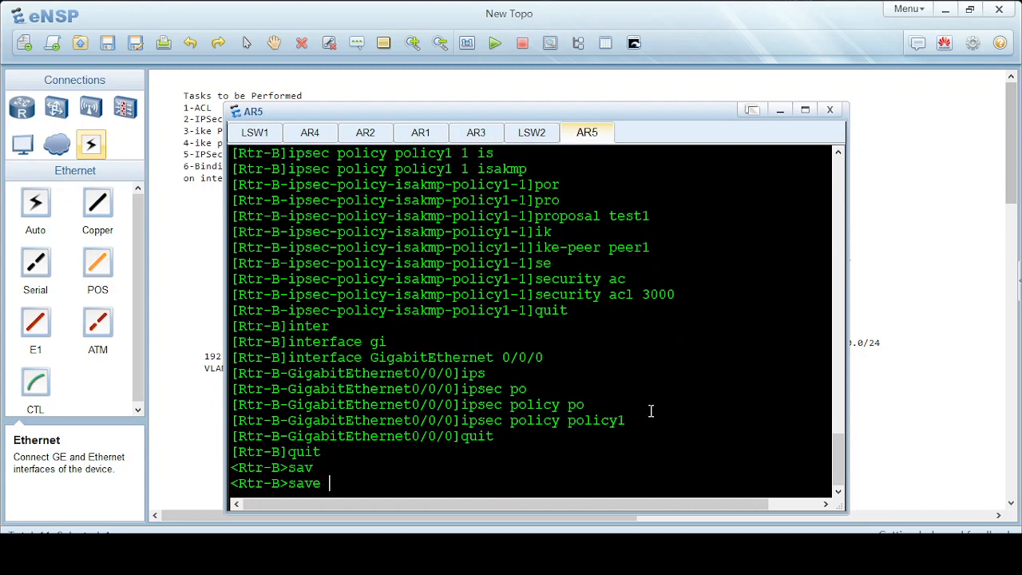
key(Return)
text(y)
key(Return)
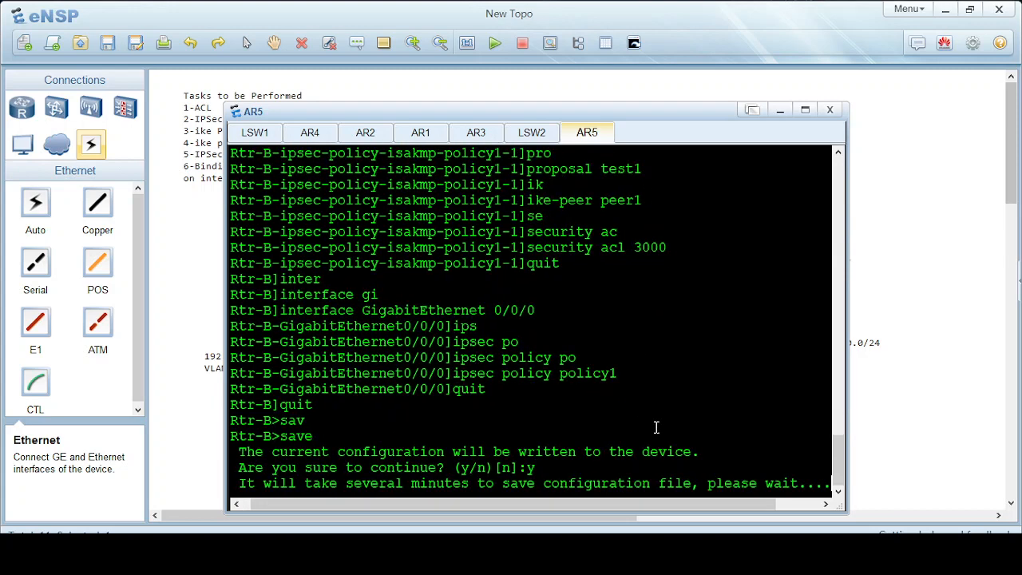
click(782, 110)
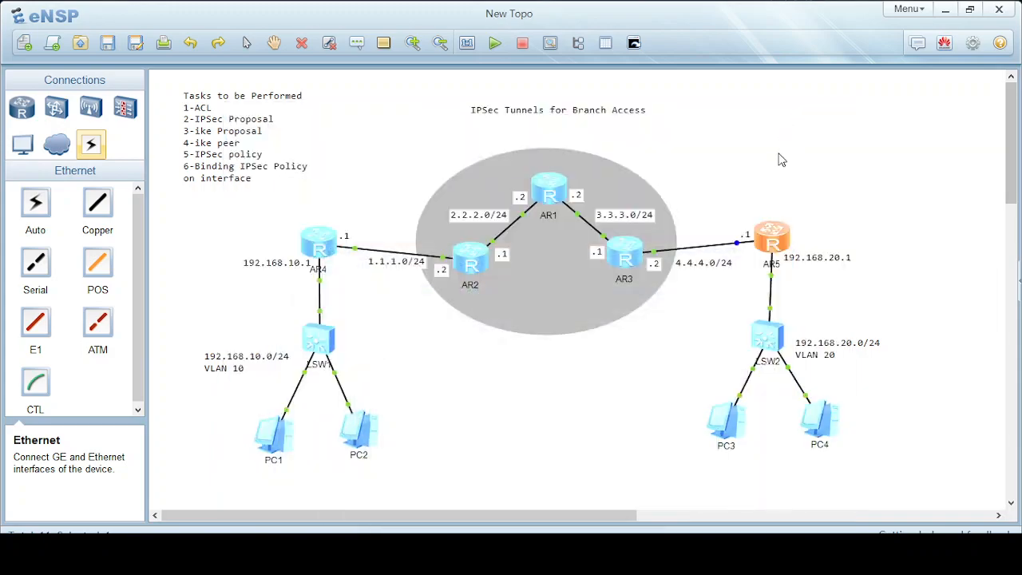
click(632, 558)
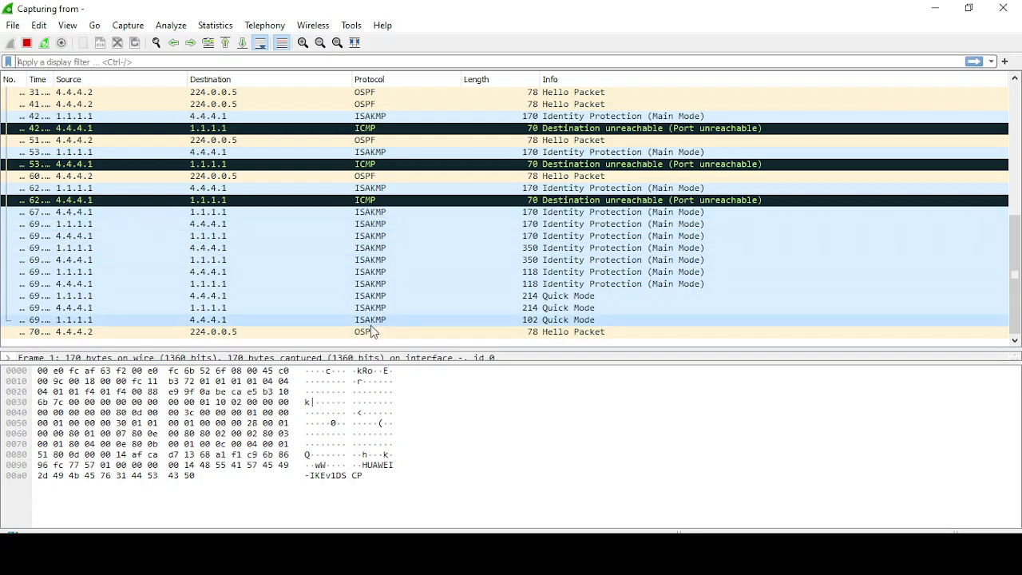
click(75, 319)
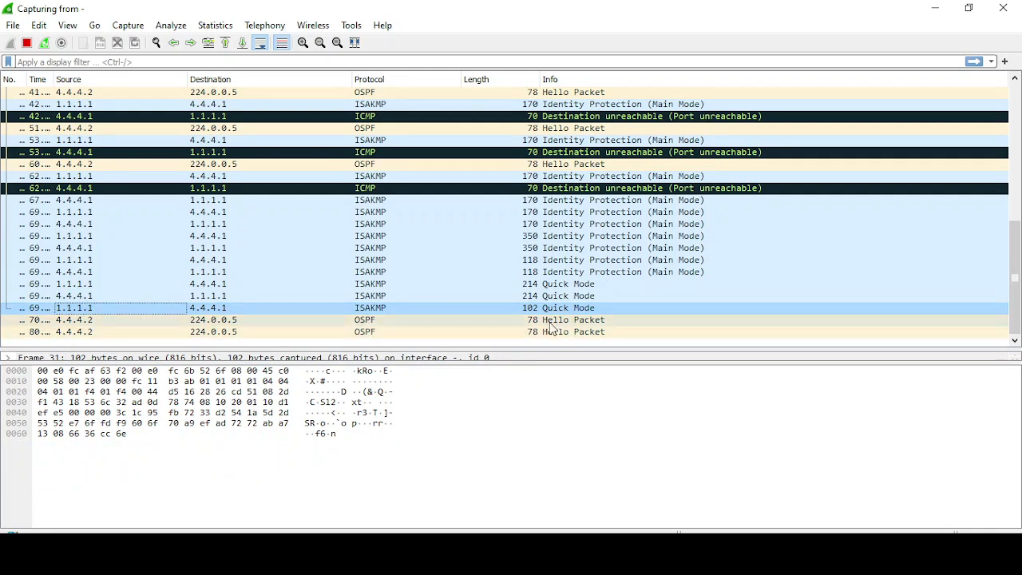
scroll(453, 261, up, 3)
scroll(454, 265, down, 3)
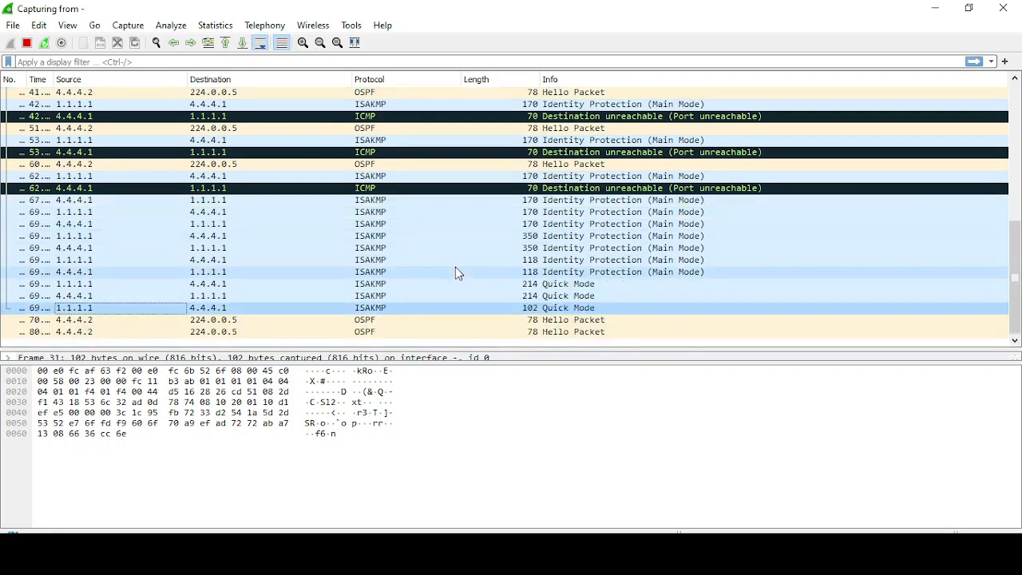
click(948, 8)
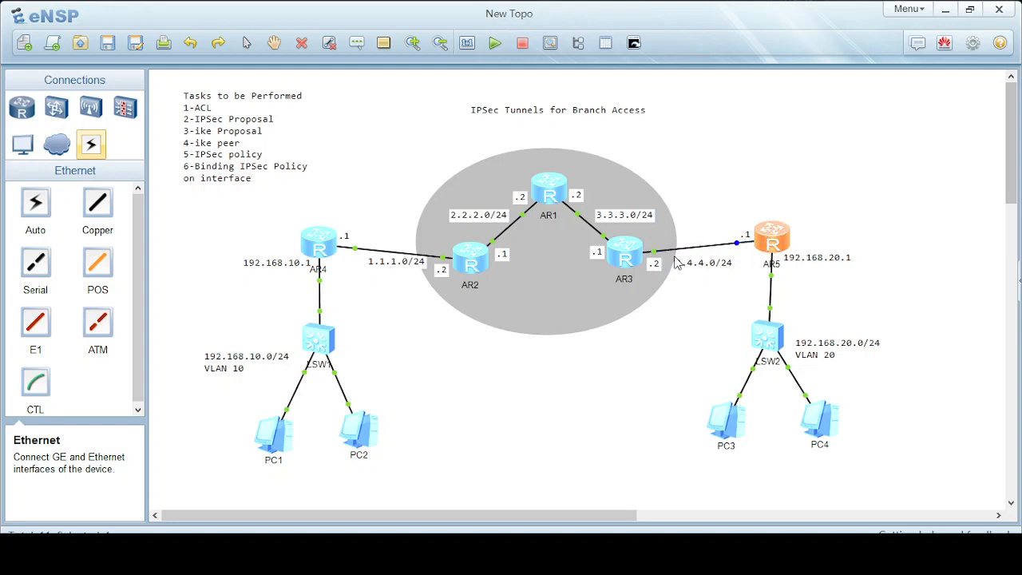
Open the AR3 console and enter the OSPF process 1 view from system view.
double_click(637, 259)
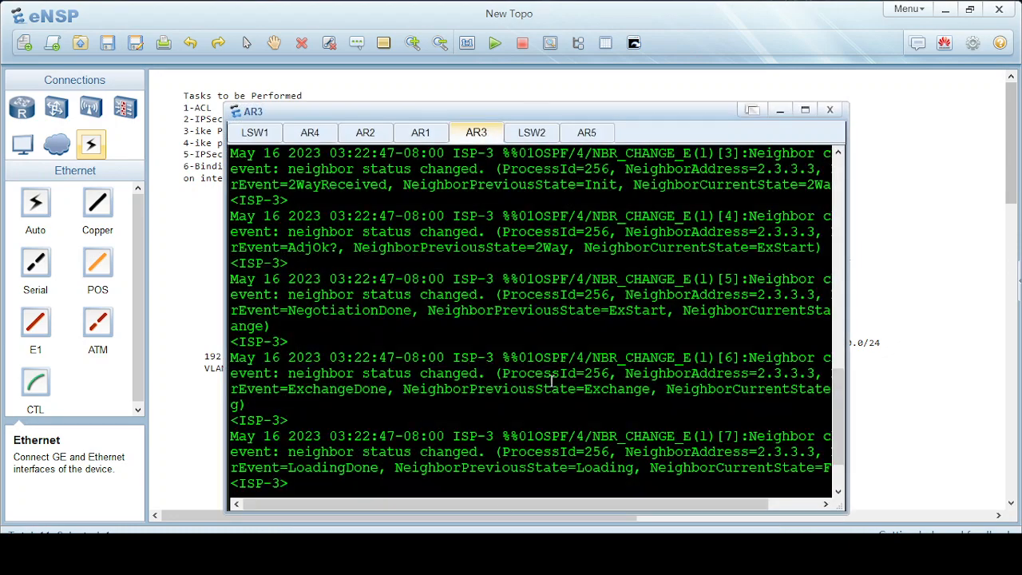
key(Return)
key(Return)
key(Return)
key(Return)
key(Return)
key(Return)
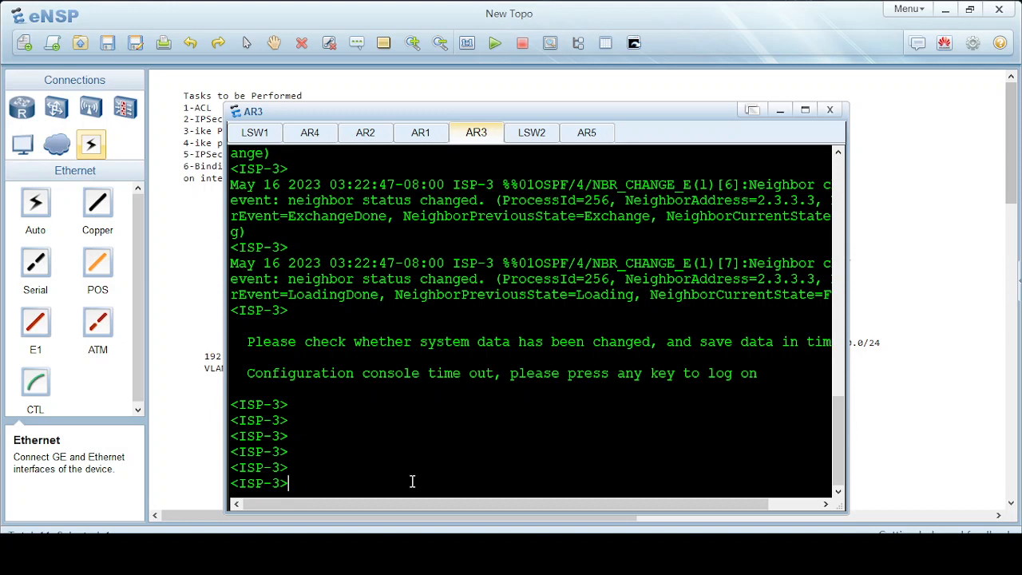
text(inter)
key(Tab)
key(BackSpace)
key(BackSpace)
key(BackSpace)
key(BackSpace)
key(BackSpace)
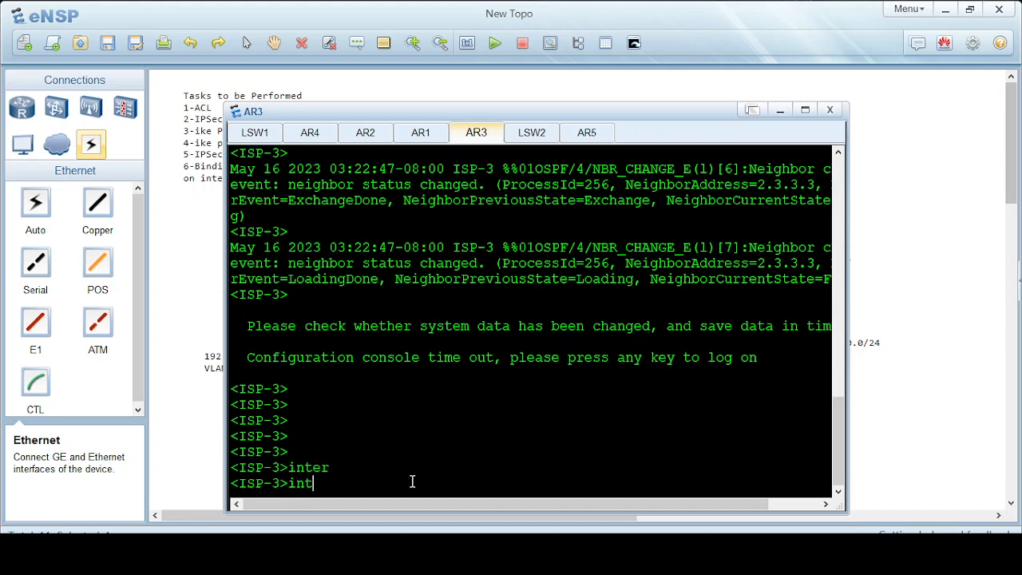
text(sy)
key(Tab)
key(Return)
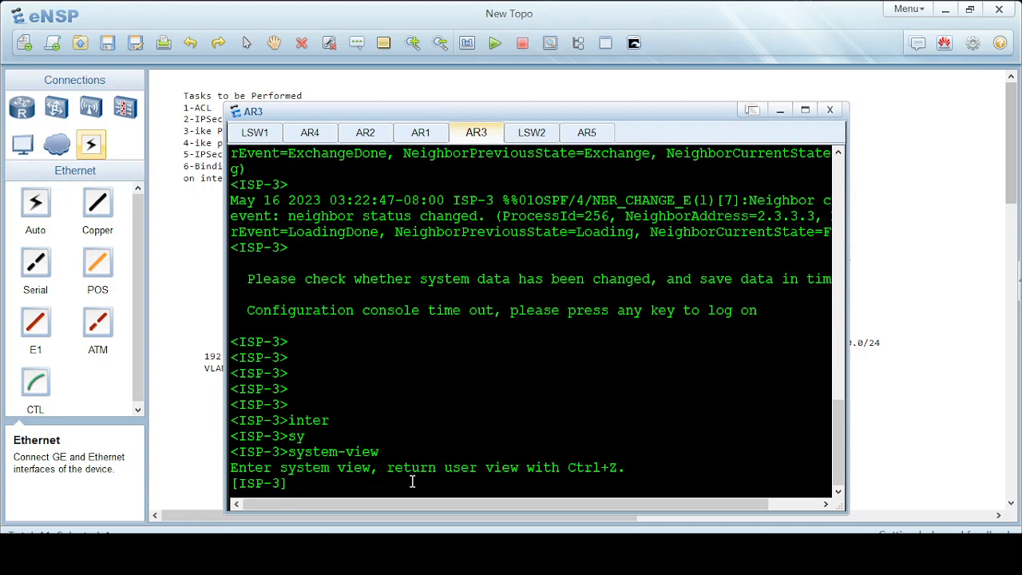
text(osp)
key(Tab)
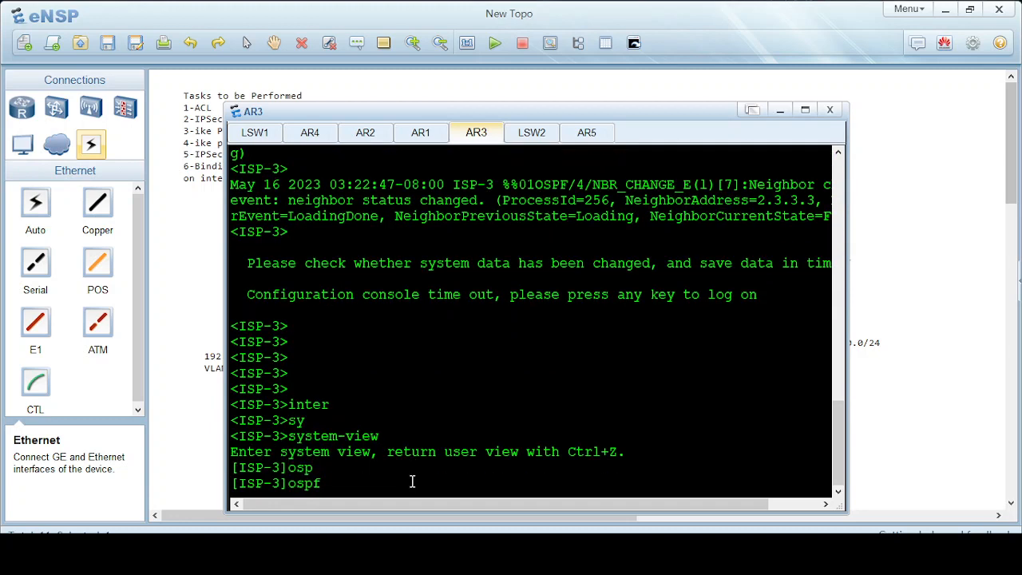
text(1)
key(Return)
key(Return)
key(Return)
key(Return)
key(Return)
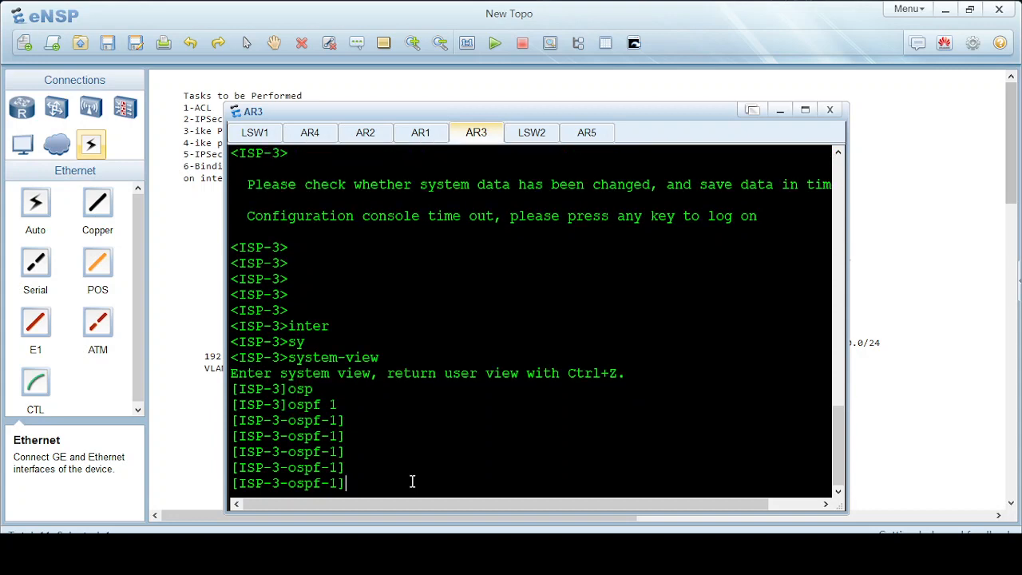
Make GigabitEthernet 0/0/0 a silent interface under OSPF 1.
drag(607, 113, 297, 217)
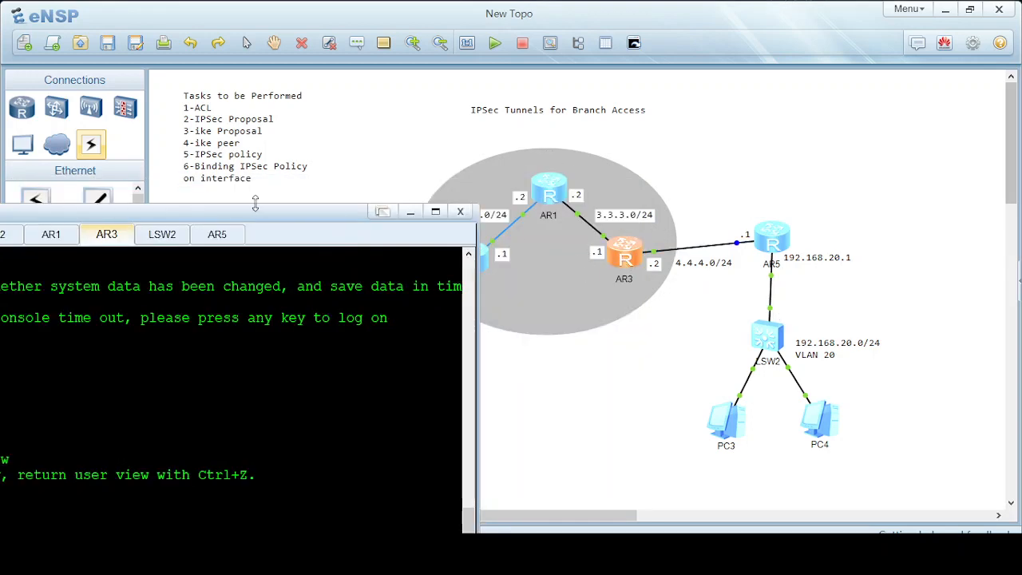
drag(229, 217, 407, 68)
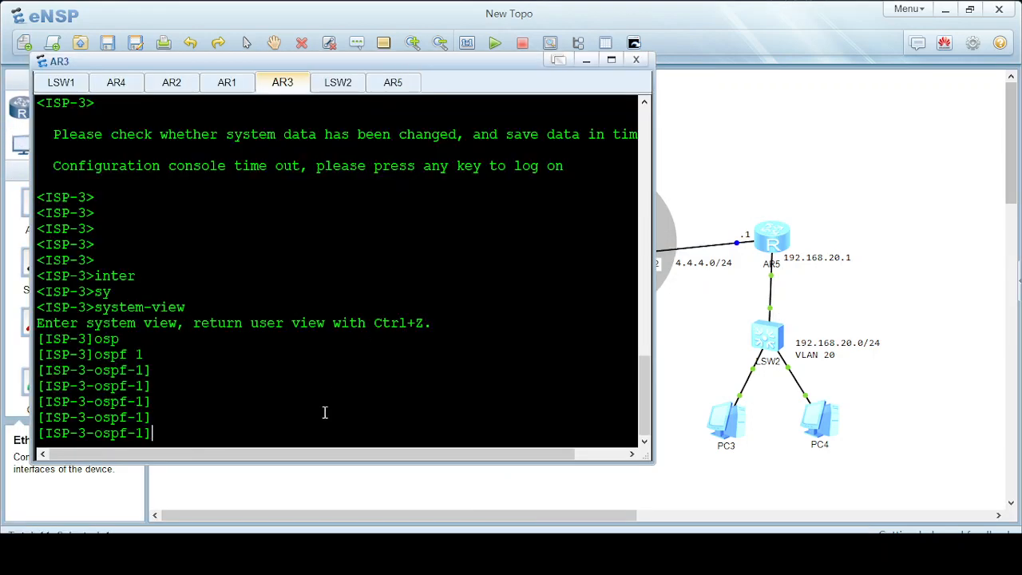
drag(490, 75, 314, 217)
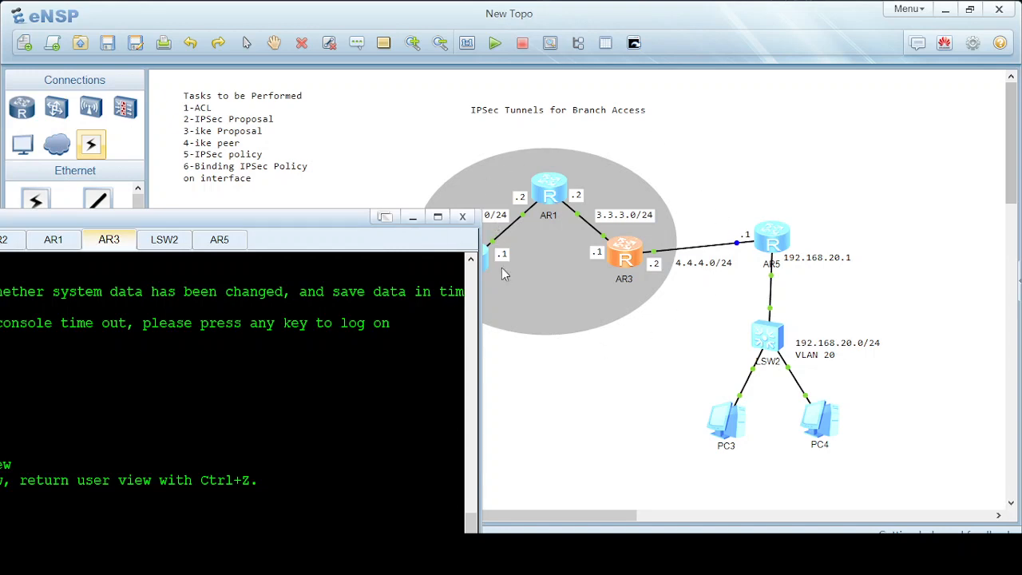
drag(218, 217, 375, 83)
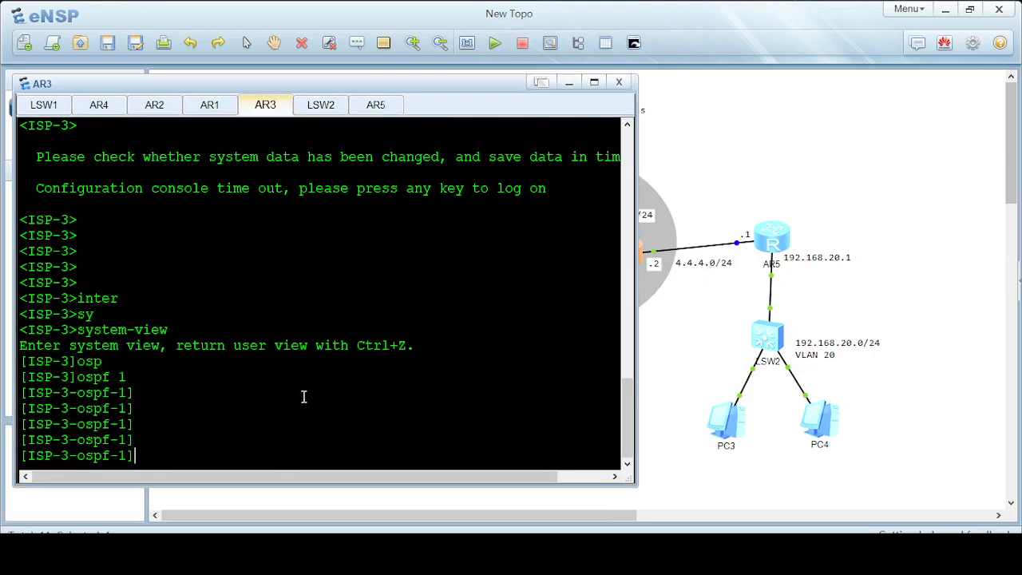
text(si)
key(Tab)
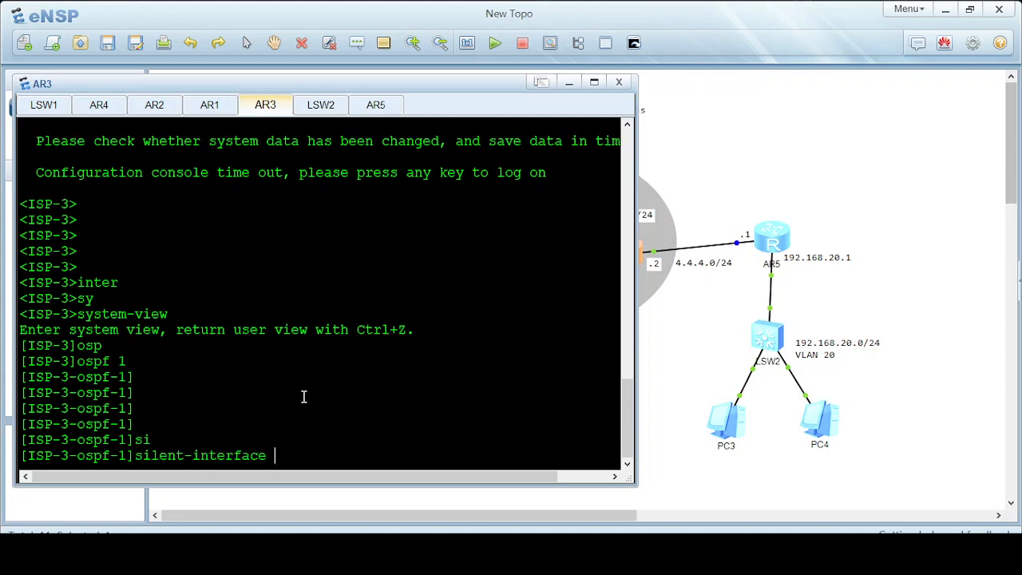
text(gi)
key(Tab)
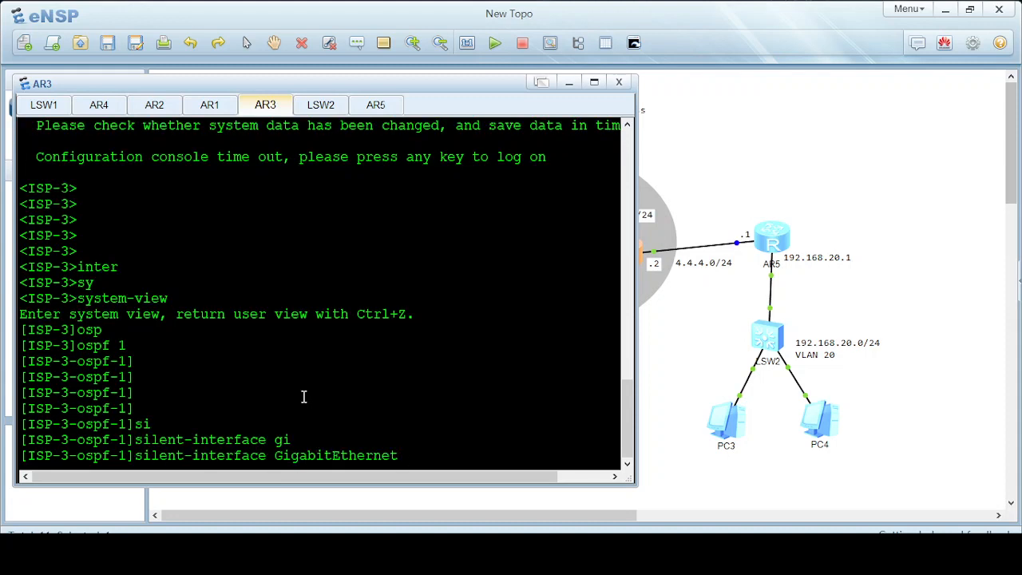
text(0/0/0)
key(Return)
Return to the user view and save AR3's configuration, confirming with y.
text(q)
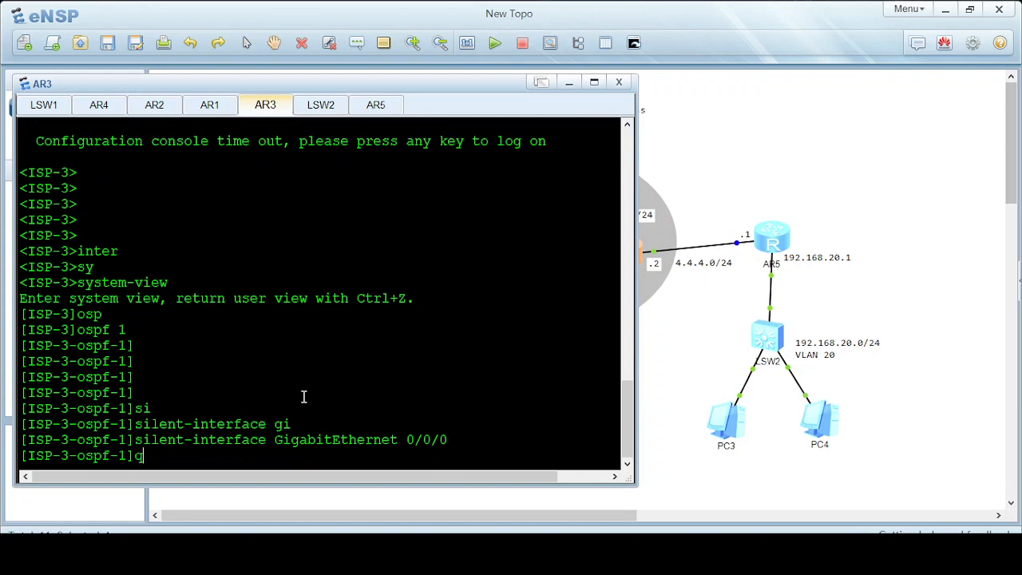
text(uit)
key(Return)
text(quit)
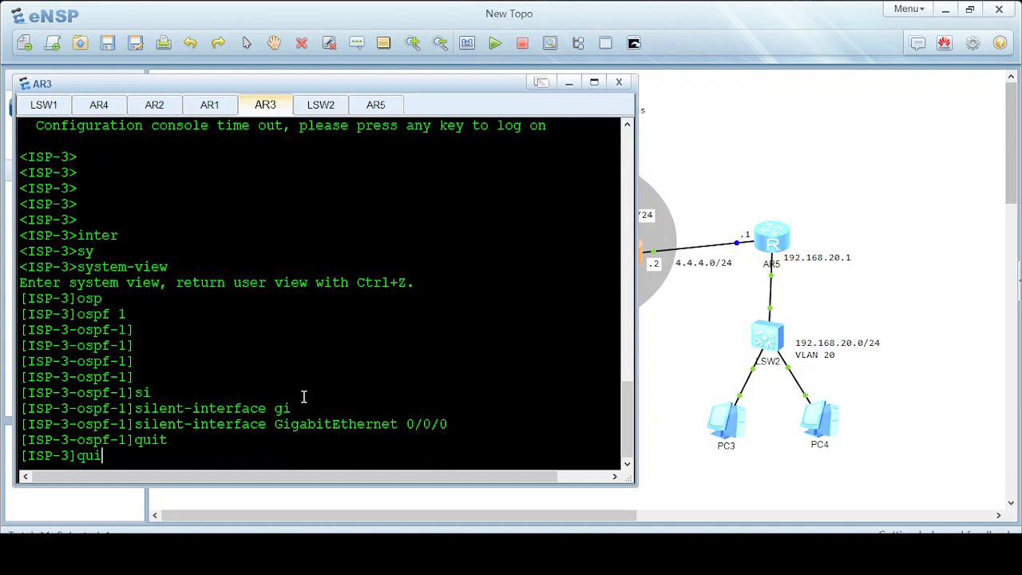
key(Return)
text(sav)
key(Tab)
key(Return)
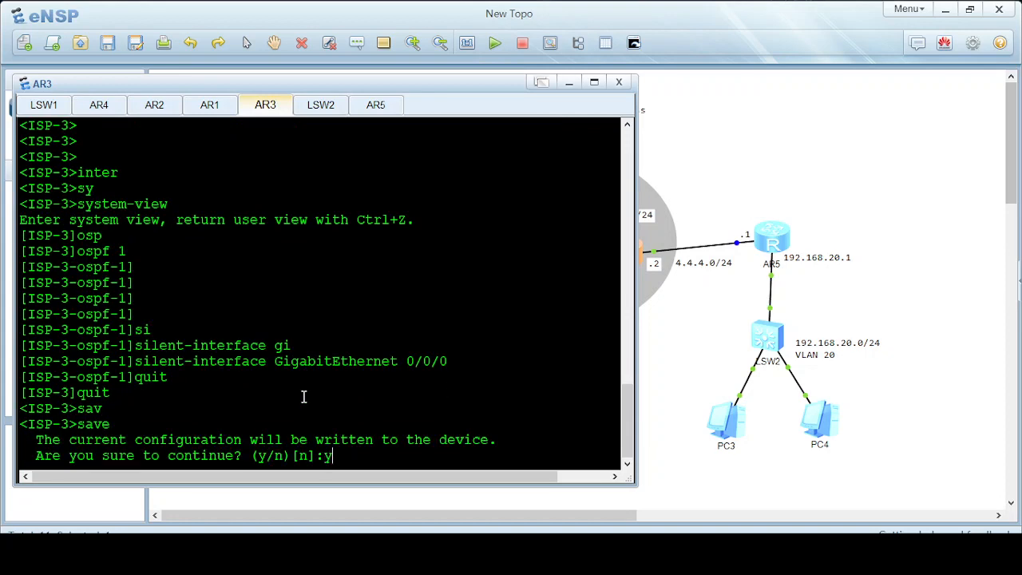
text(y)
key(Return)
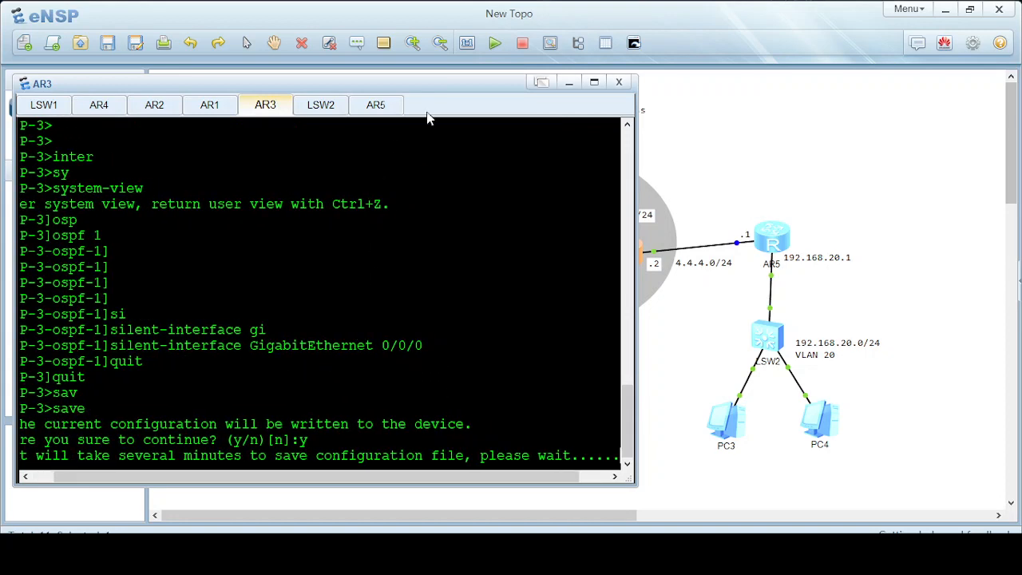
Review the ISAKMP exchange and OSPF Hellos from 4.4.4.2 to 224.0.0.5 in Wireshark, then return to the topology.
click(570, 84)
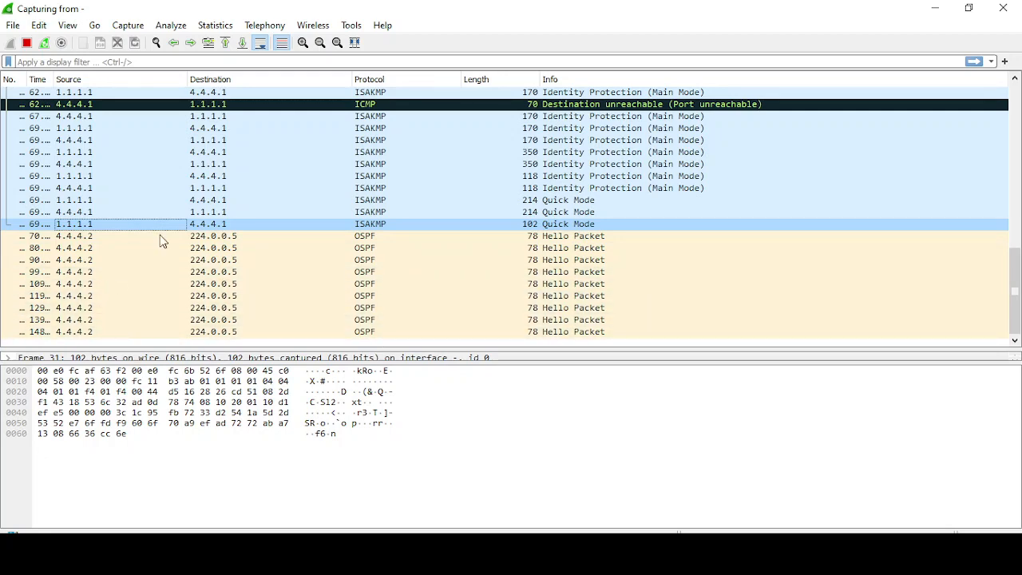
click(936, 10)
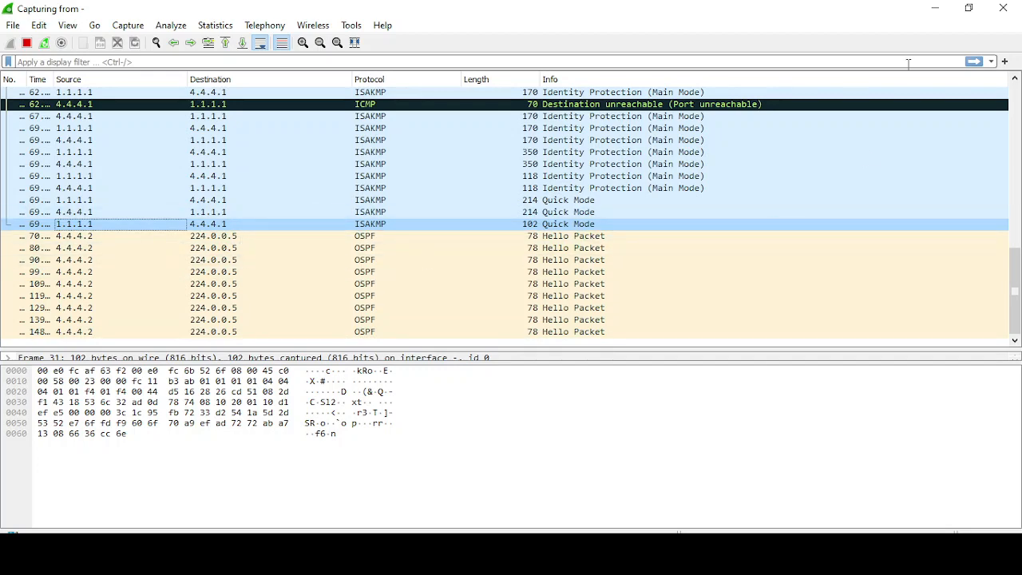
click(936, 9)
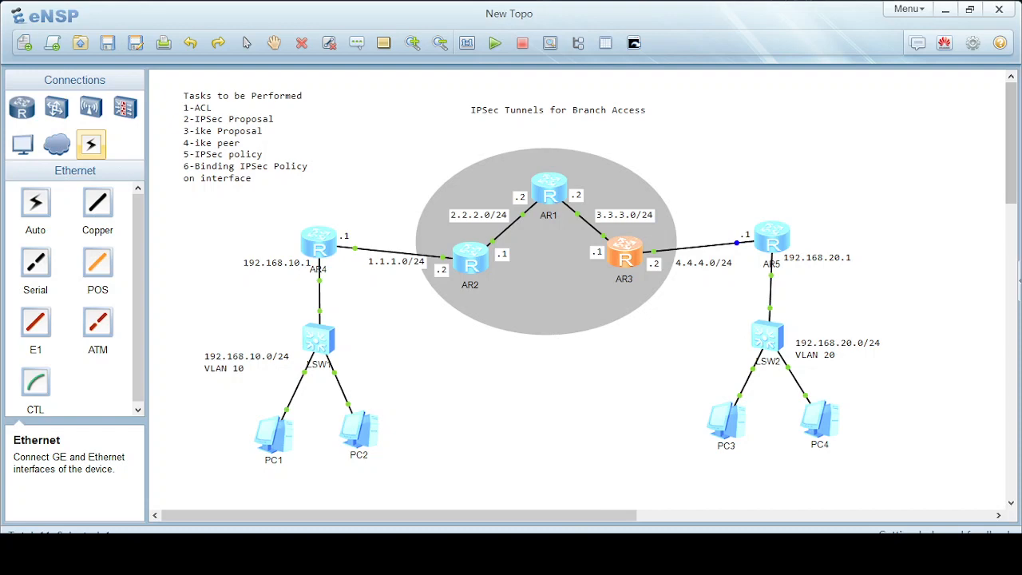
click(566, 411)
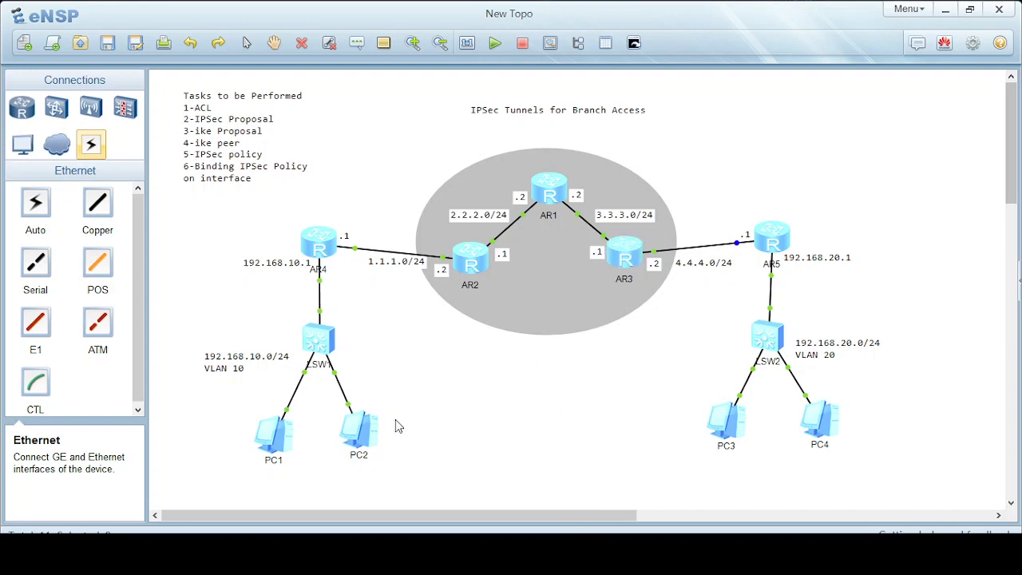
Open PC1's command window and enter ping 192.168.20.100 at the prompt.
double_click(285, 439)
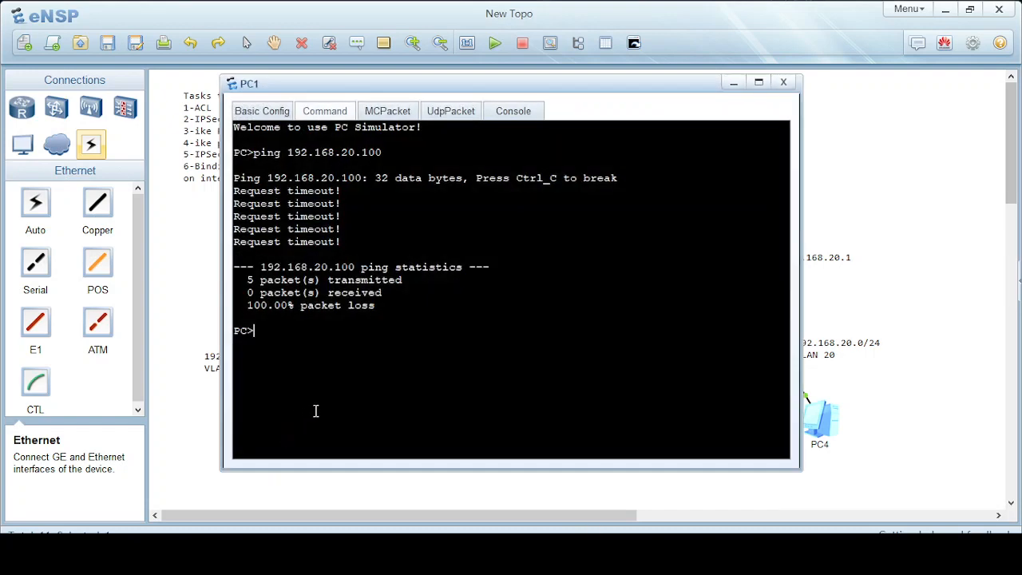
text(ping)
drag(383, 85, 319, 529)
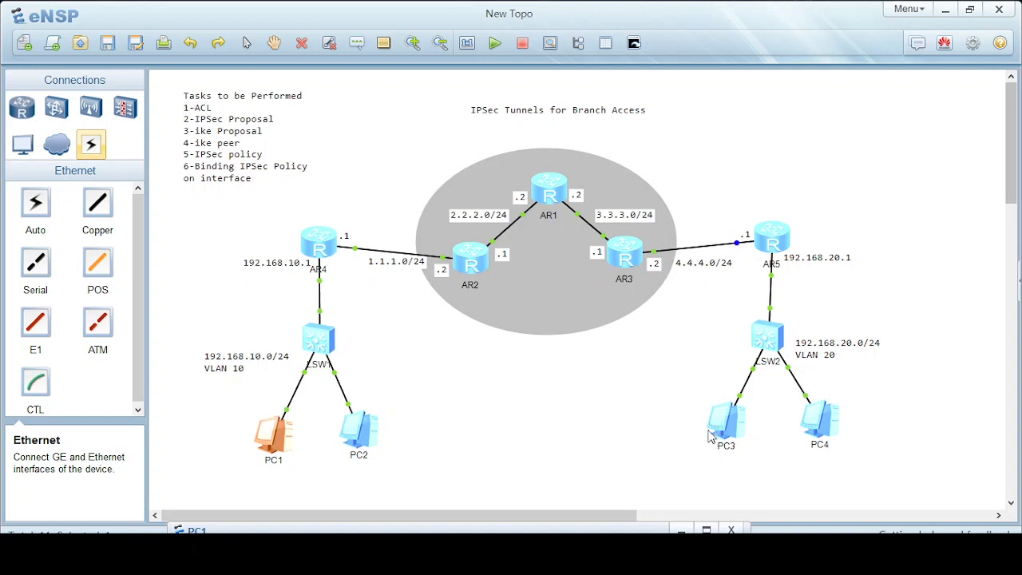
drag(495, 527, 517, 150)
text(92.16)
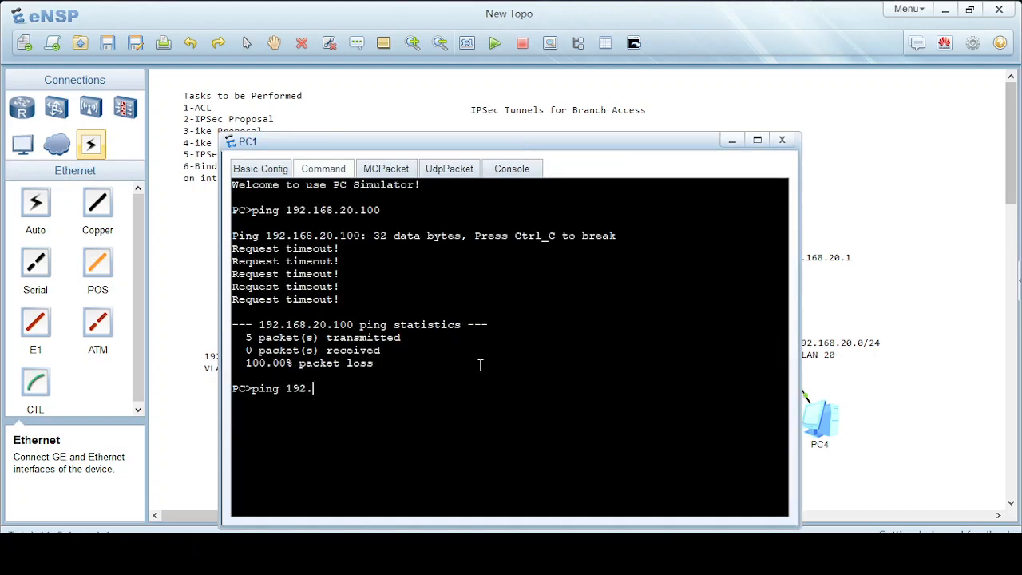
text(8.20.100)
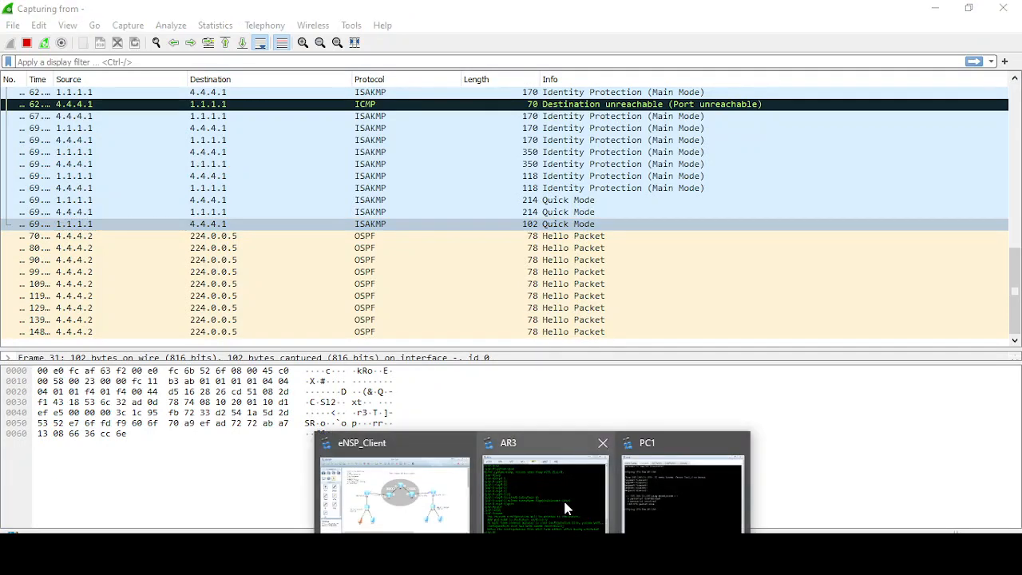
Run PC1's ping to 192.168.20.100 and watch ESP packets between 1.1.1.1 and 4.4.4.1 appear.
click(655, 498)
drag(472, 144, 774, 156)
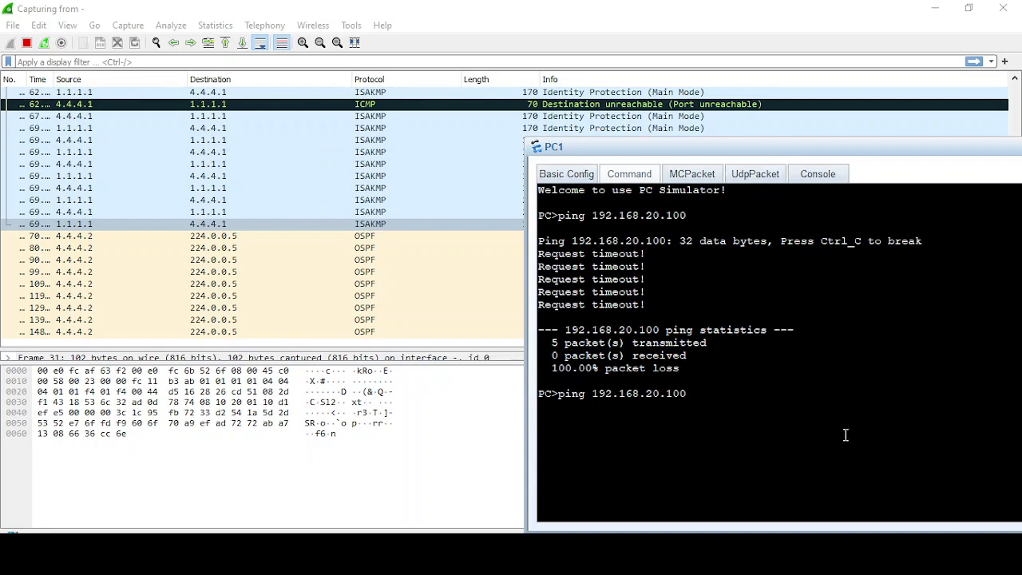
key(Return)
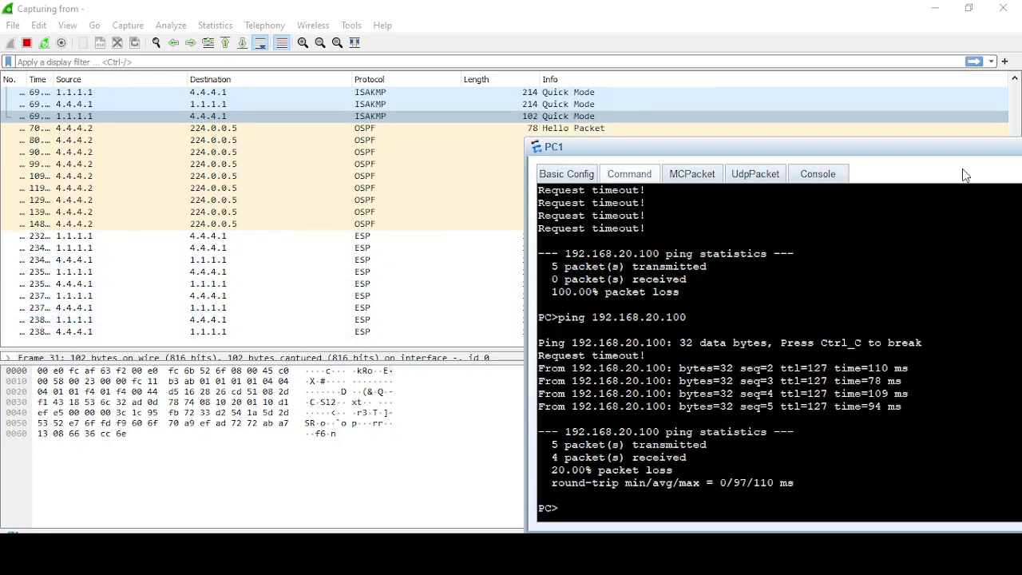
drag(904, 148, 699, 166)
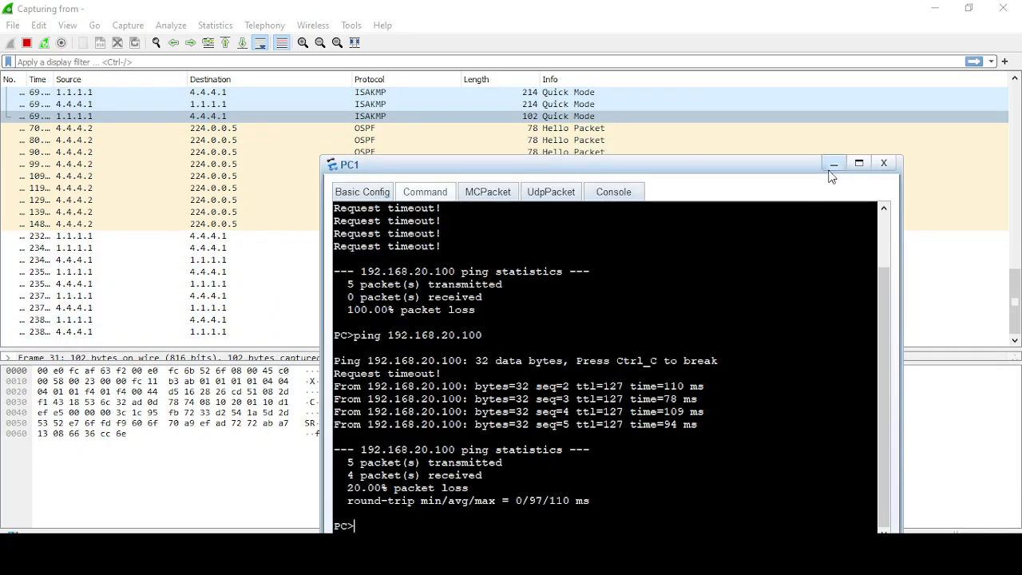
click(829, 168)
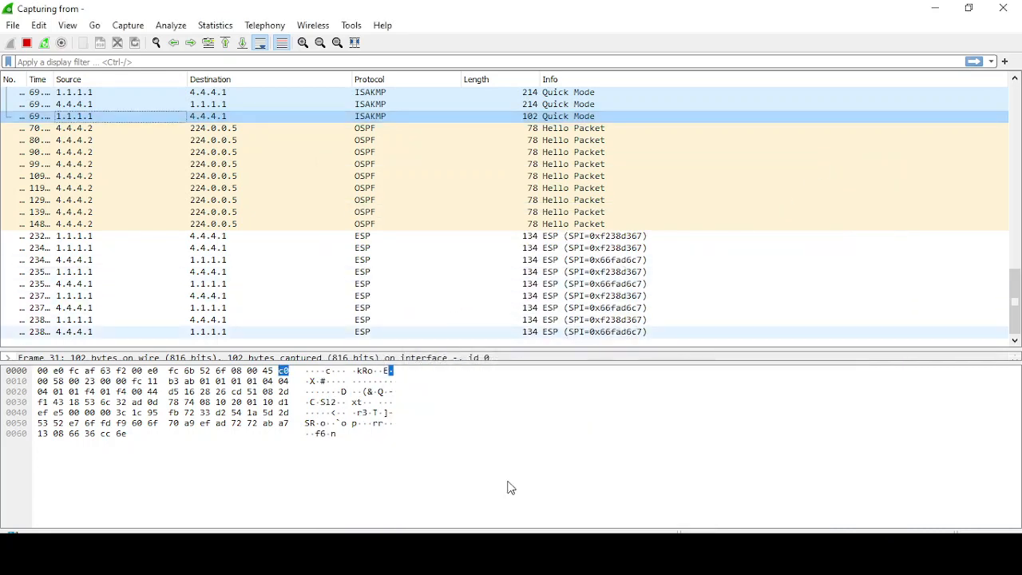
click(935, 9)
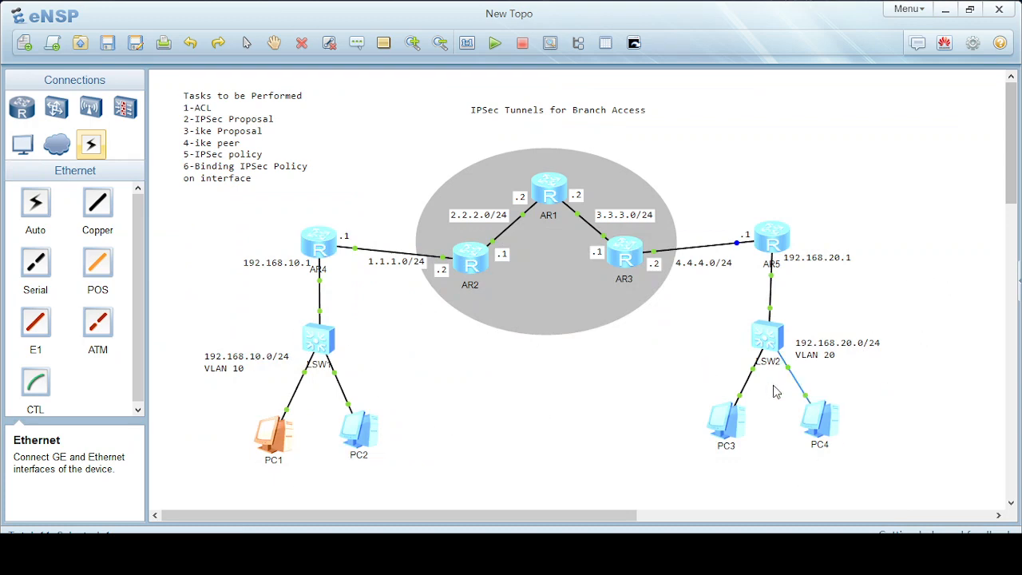
Check PC1's terminal output again, then set it aside.
mouse_move(543, 559)
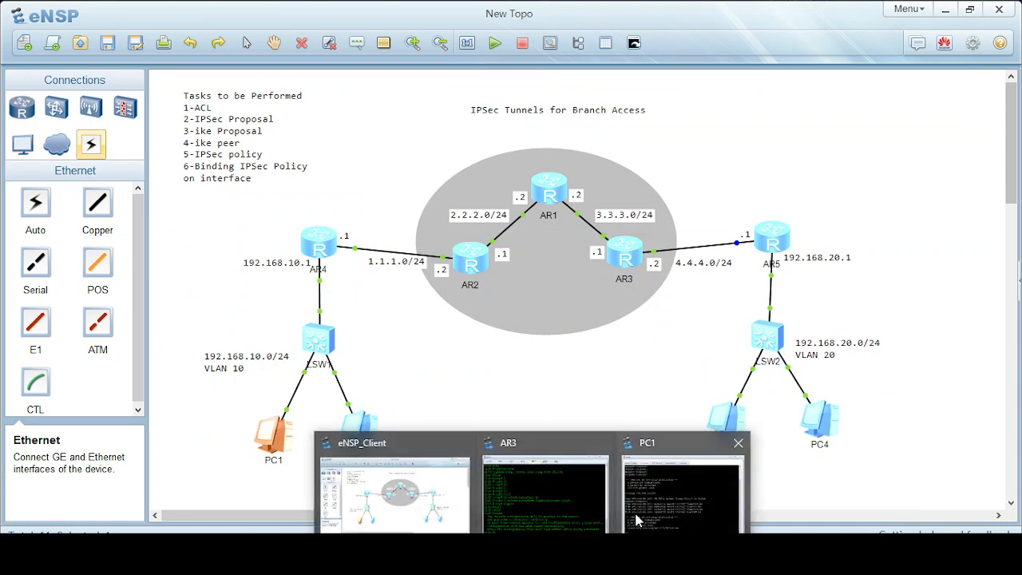
click(631, 509)
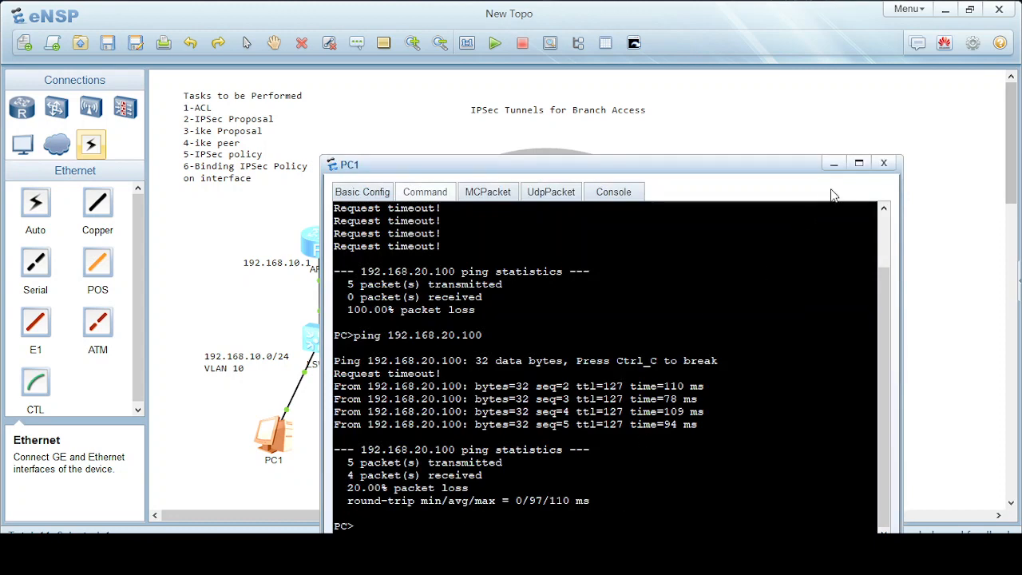
click(833, 163)
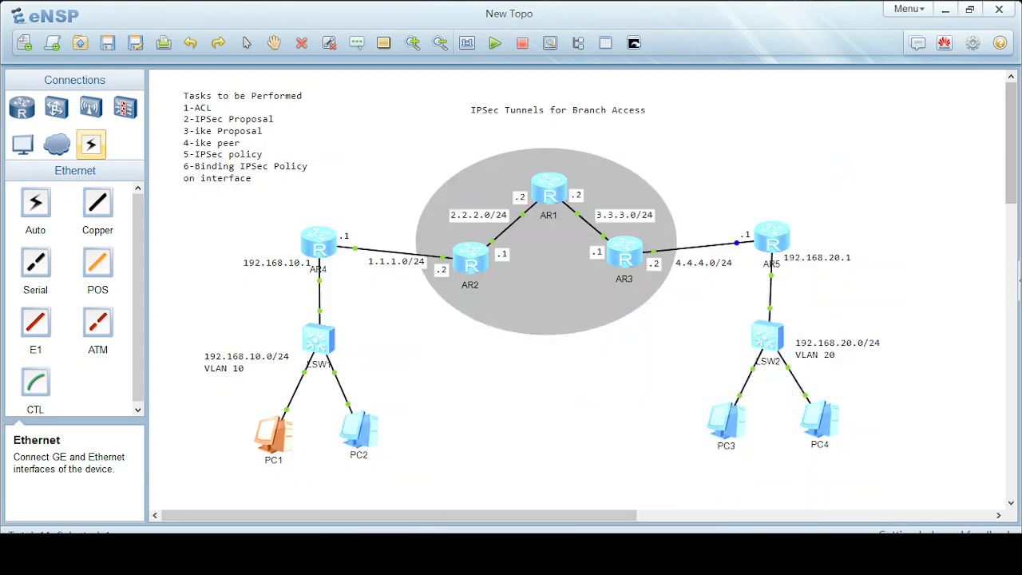
mouse_move(586, 510)
click(660, 511)
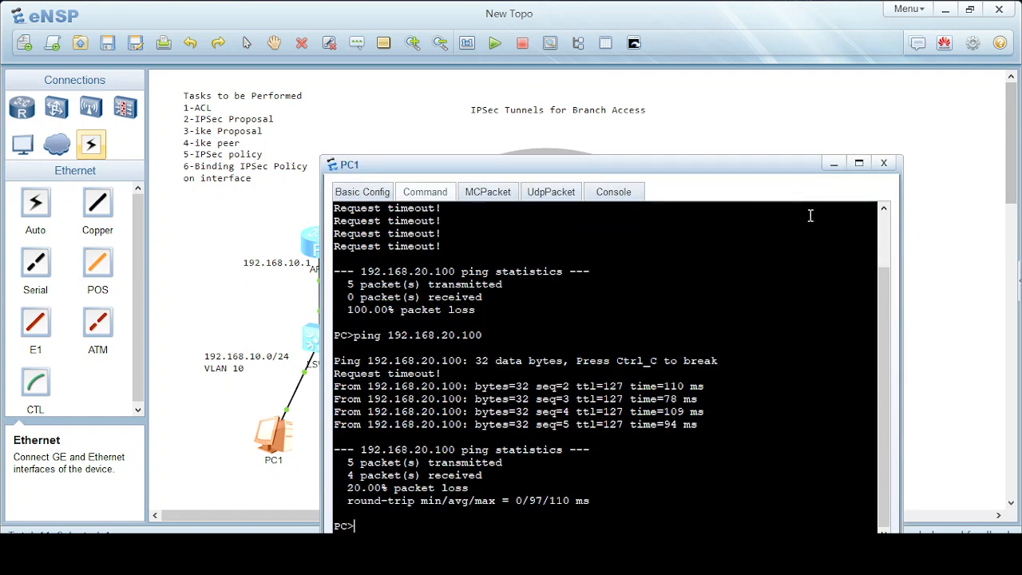
click(833, 163)
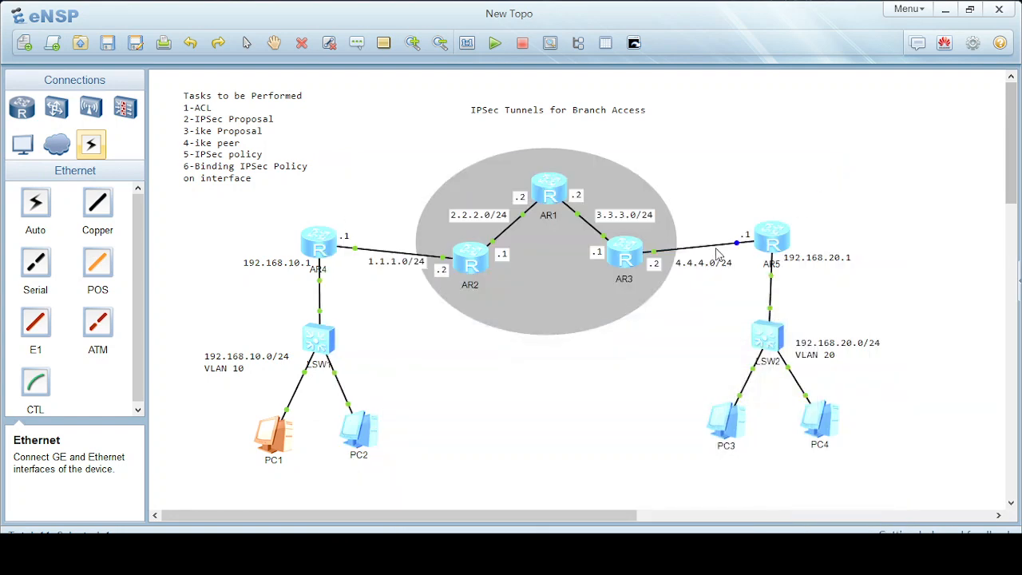
Open the AR5 console and list Rtr-B's IPSec SAs with display ipsec sa.
double_click(768, 249)
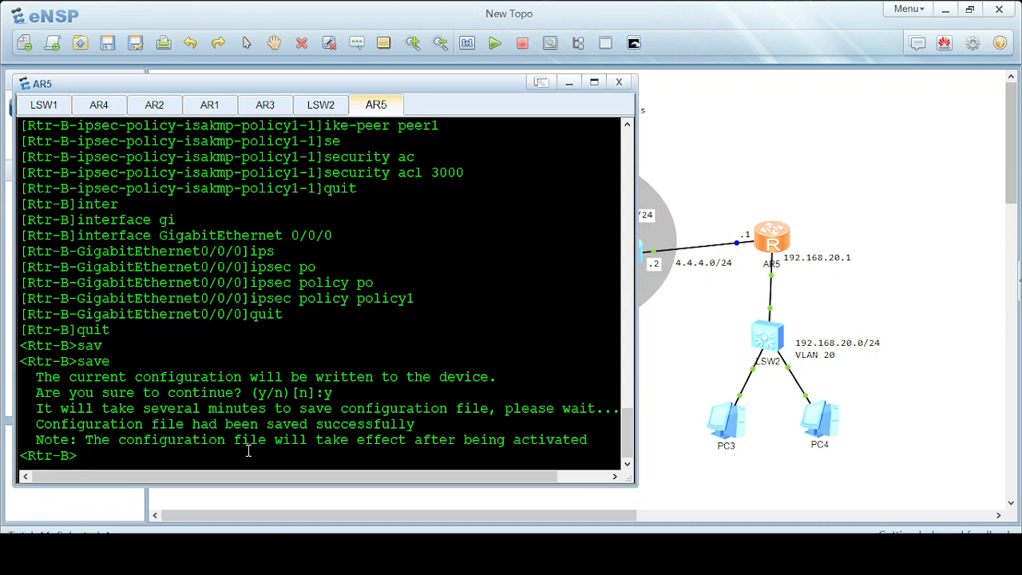
text(dis)
key(Tab)
text(ip)
key(Tab)
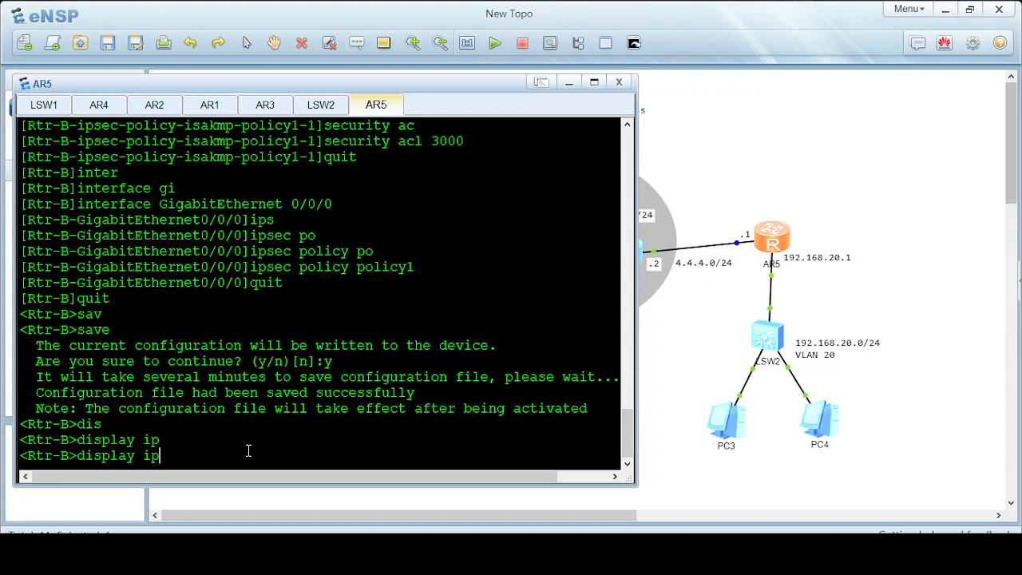
text(se)
key(Tab)
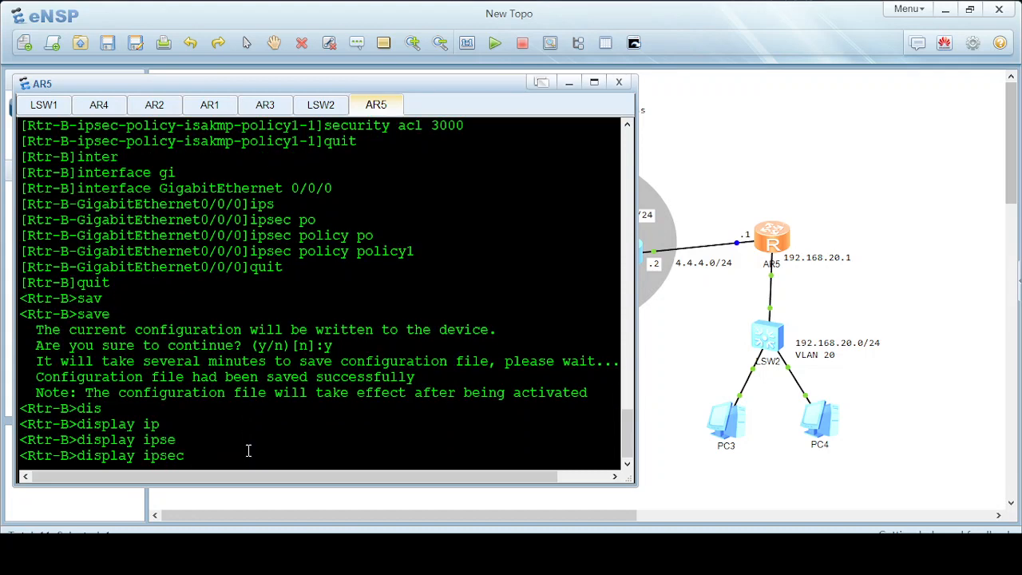
text(sa)
key(Return)
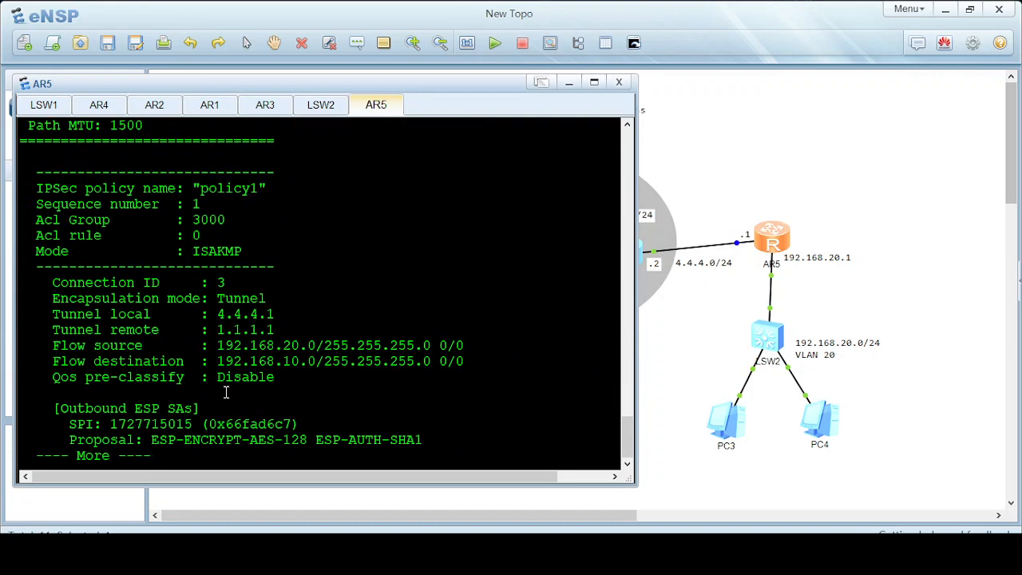
key(space)
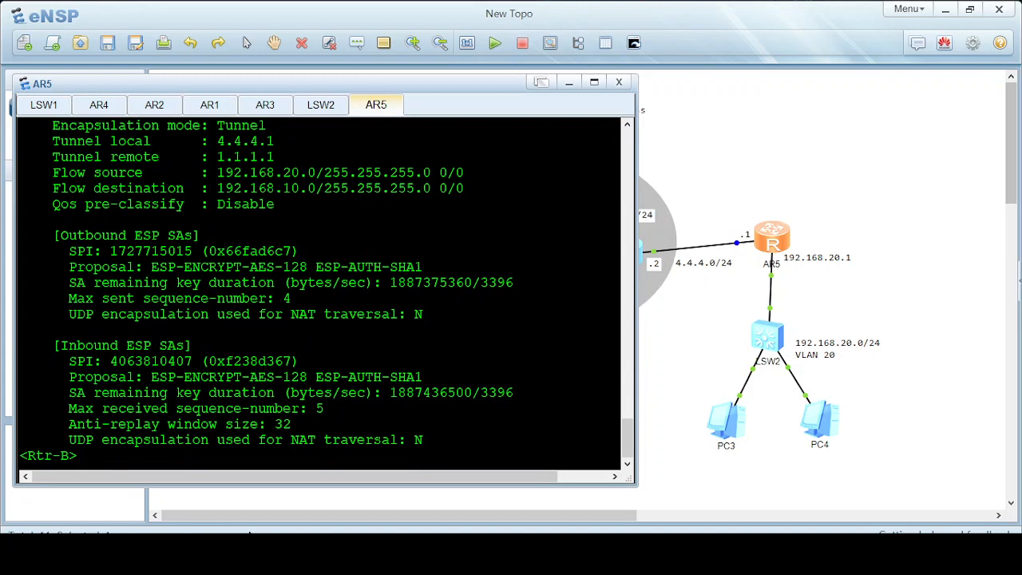
List Rtr-B's IKE SAs with display ike sa.
text(dis)
key(Tab)
text(ik)
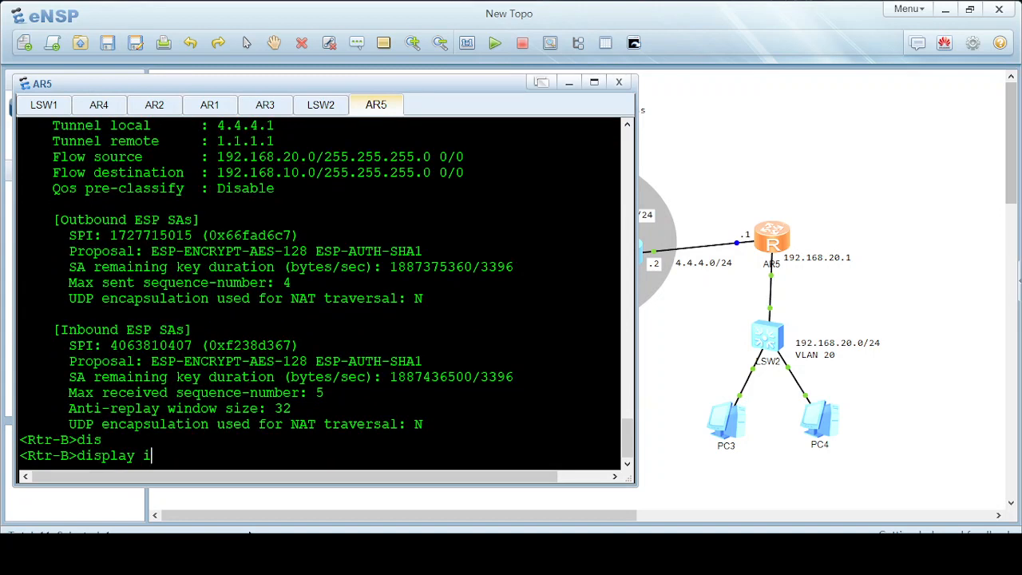
key(Tab)
text(sa)
key(Tab)
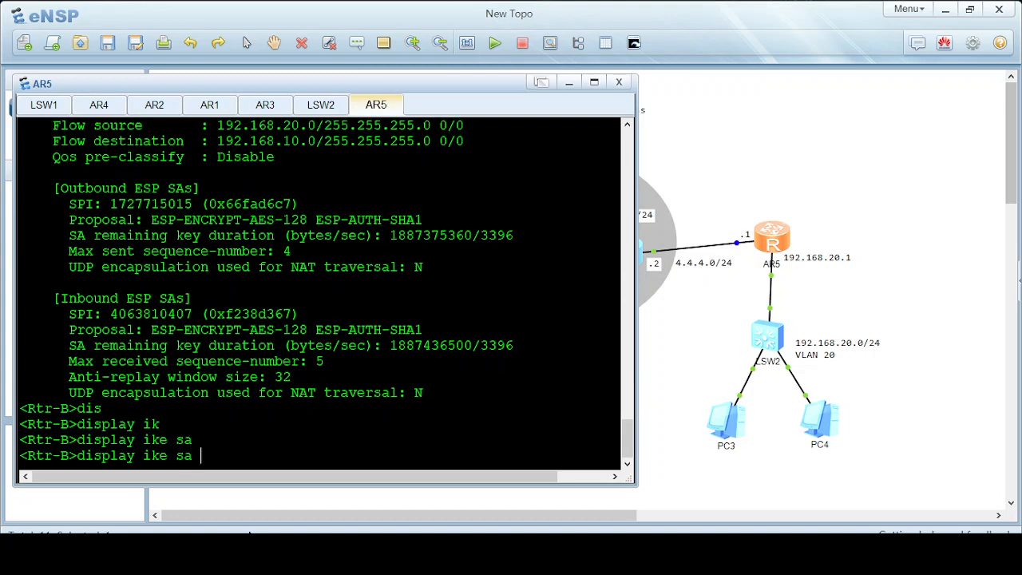
key(Return)
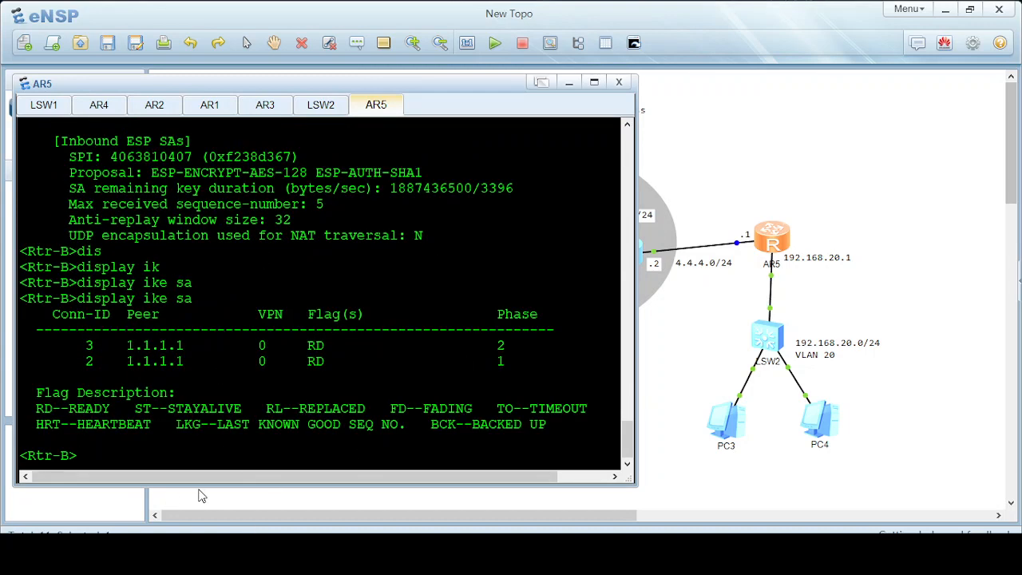
Show display ipsec statistics esp: 5 inbound, 4 outbound ESP packets, no drops.
text(dis)
key(Tab)
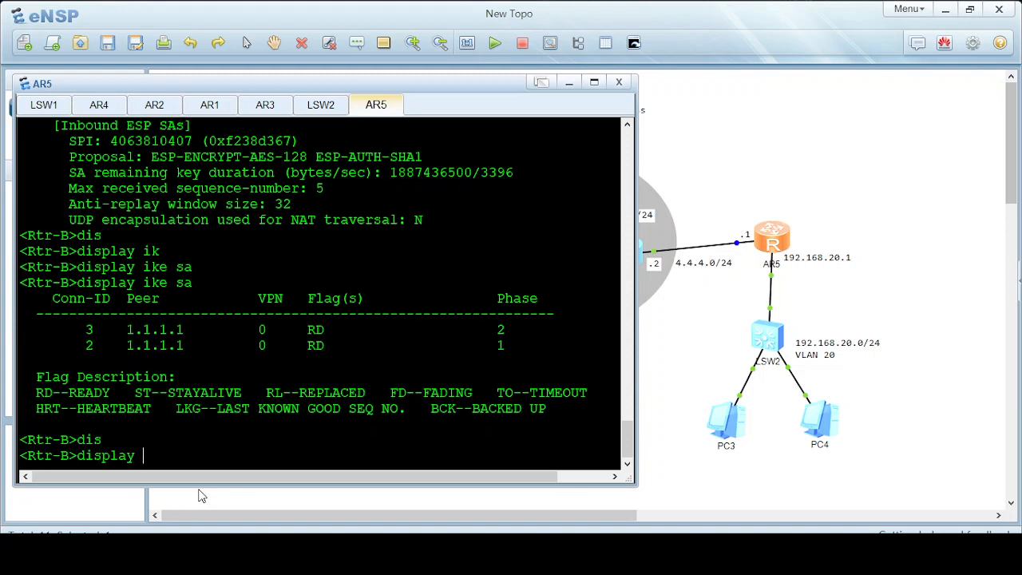
text(ipse)
key(Tab)
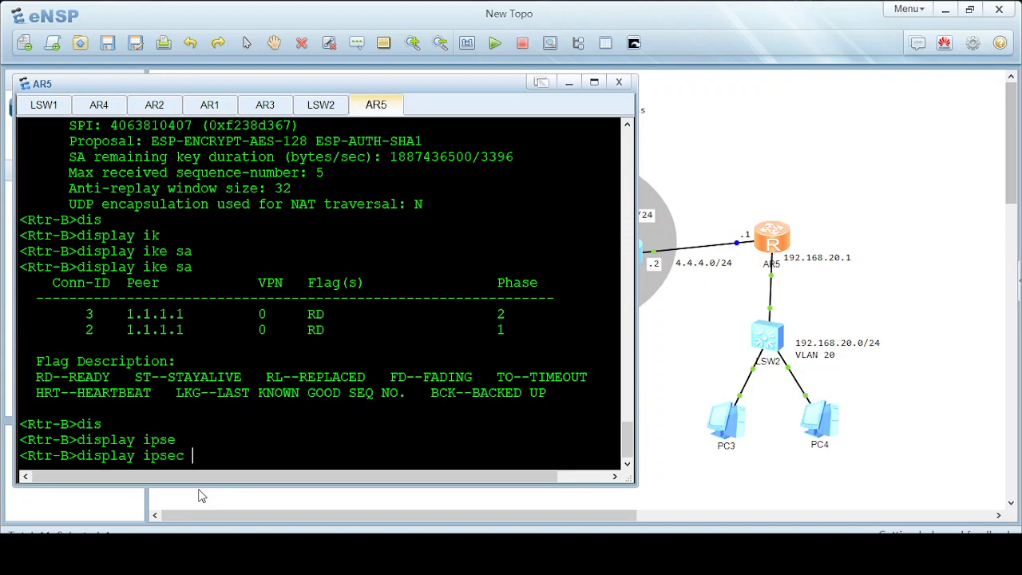
text(st)
key(Tab)
key(Return)
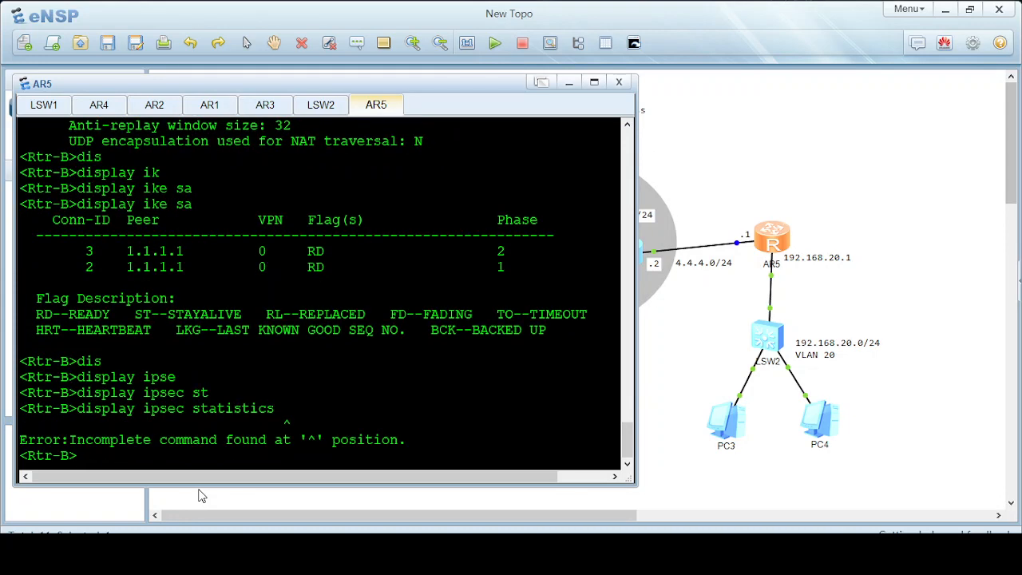
key(Up)
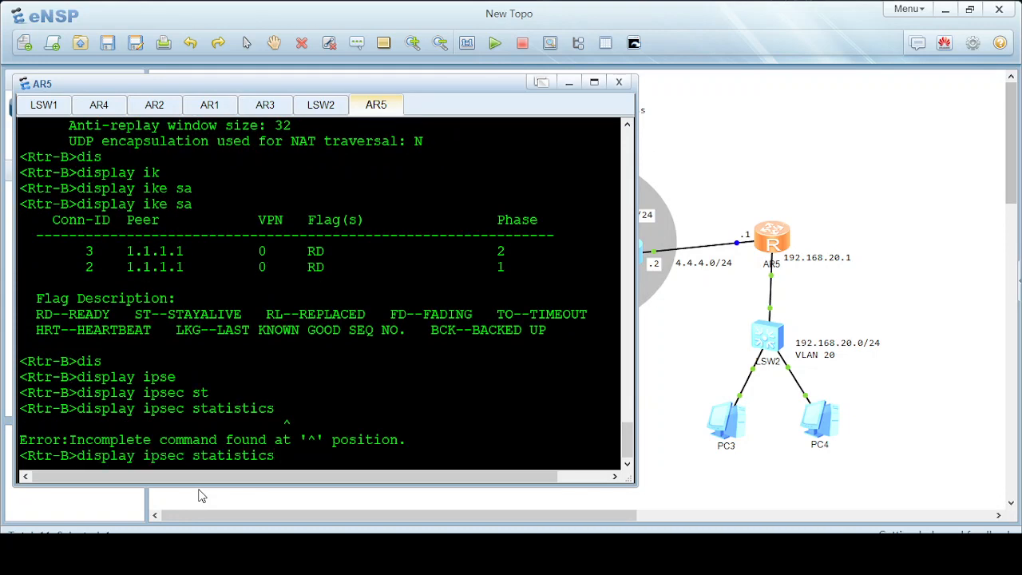
text(?)
text(es)
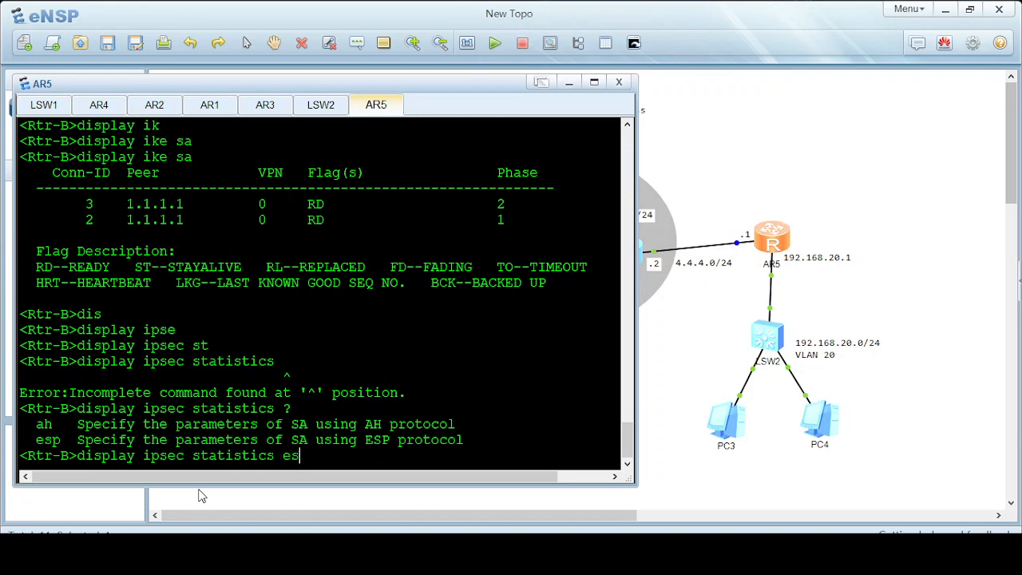
key(Tab)
key(Return)
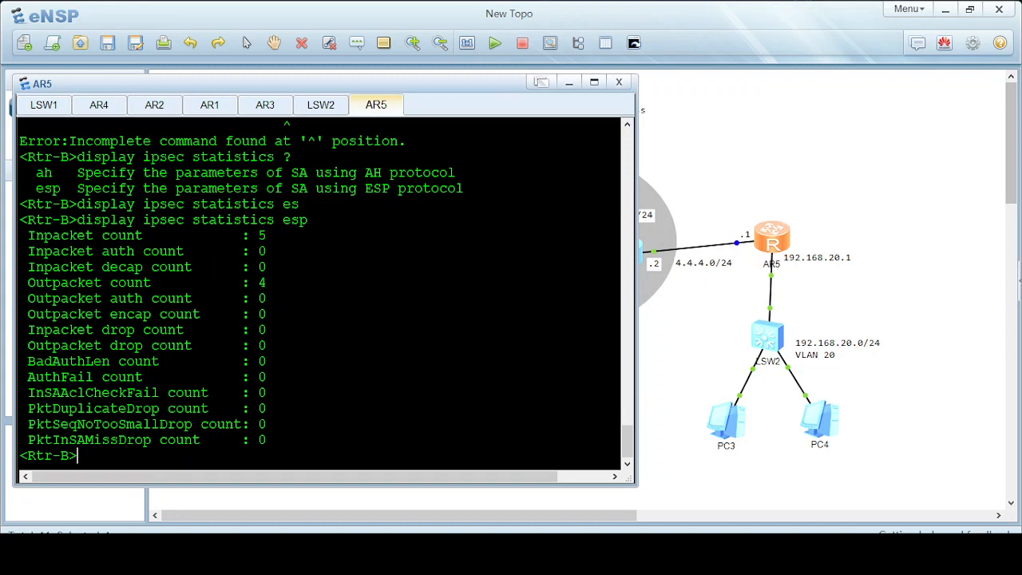
Restart PC1's ping to 192.168.20.100 as a continuous ping with -t.
mouse_move(530, 555)
click(678, 489)
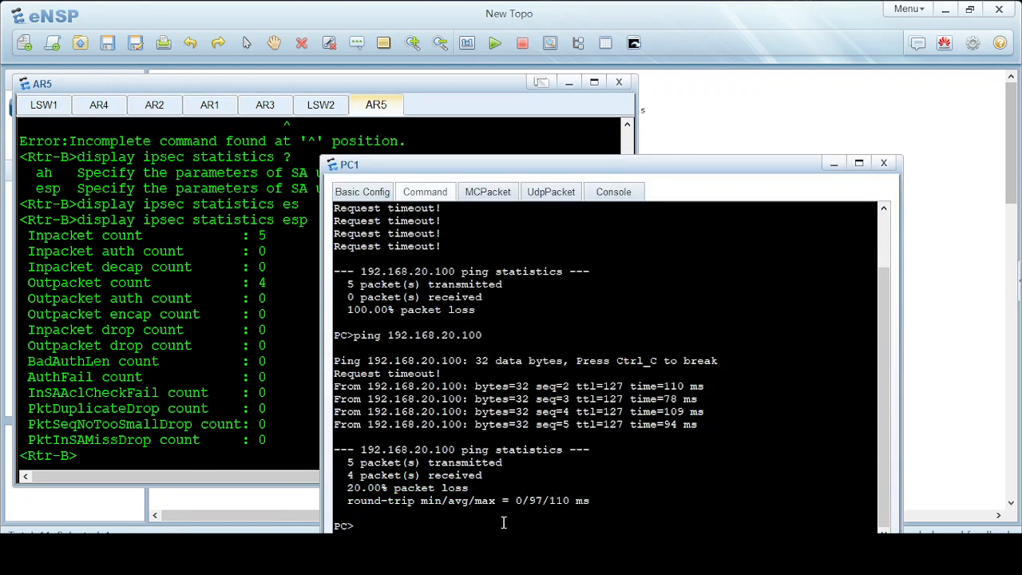
key(Up)
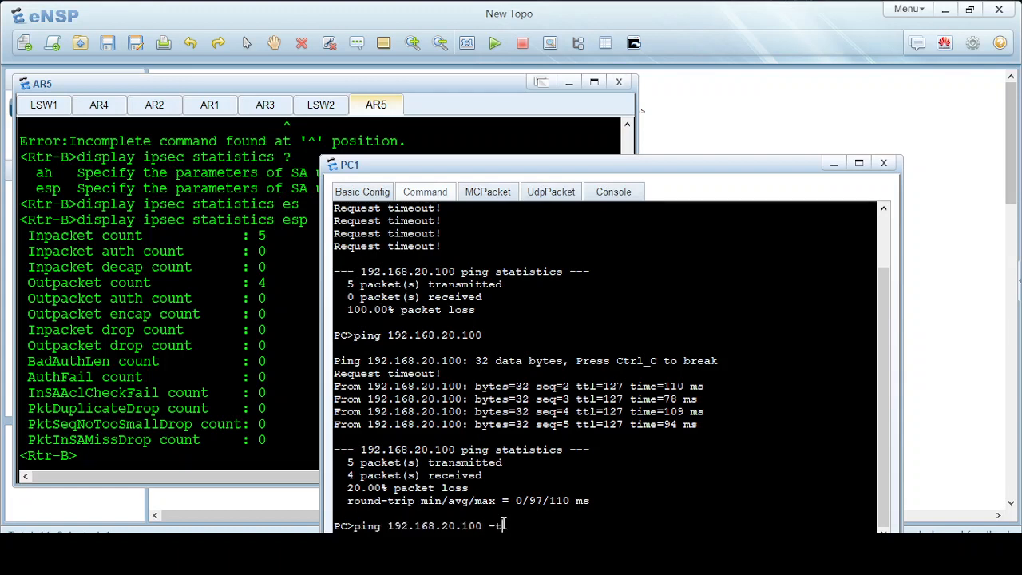
text(-t)
key(Return)
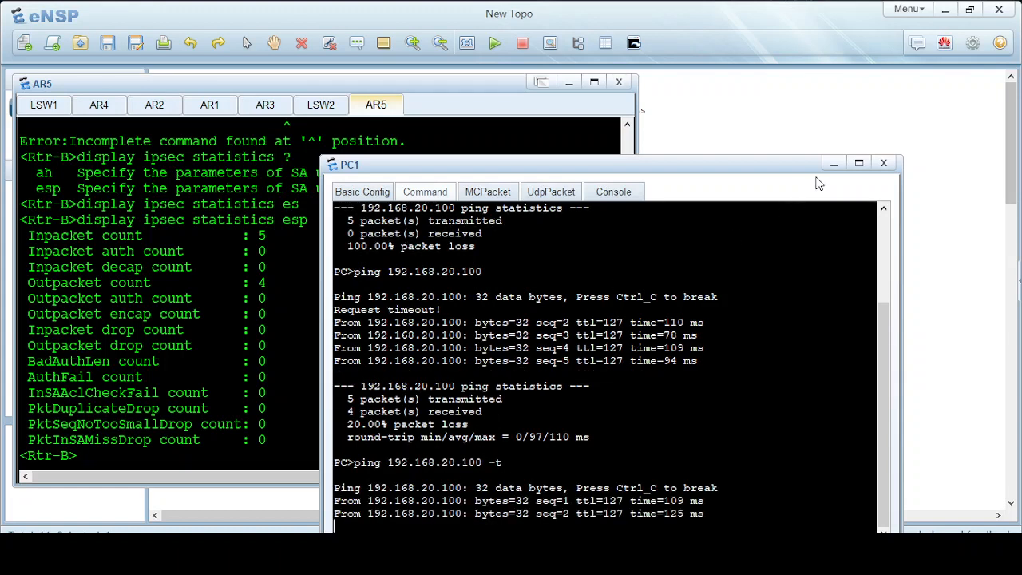
Rerun display ipsec statistics esp on AR5 several times to watch the ESP counts rise.
click(833, 162)
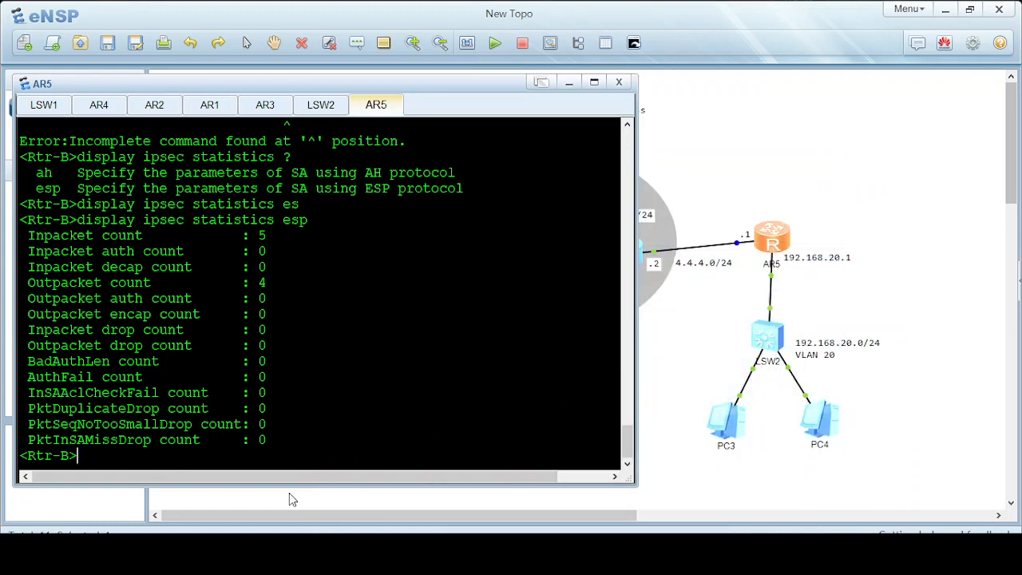
key(Up)
key(Return)
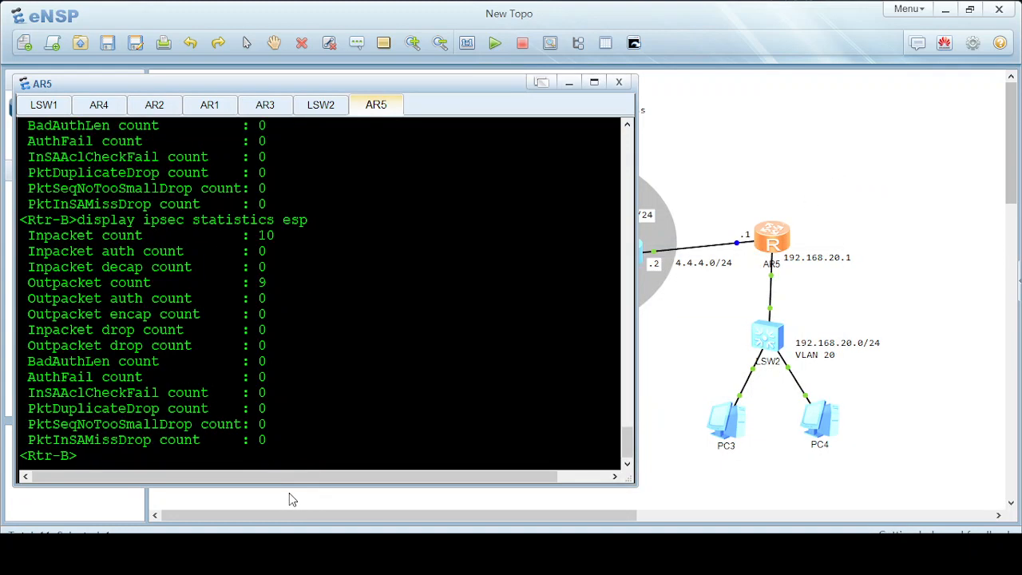
key(Up)
key(Return)
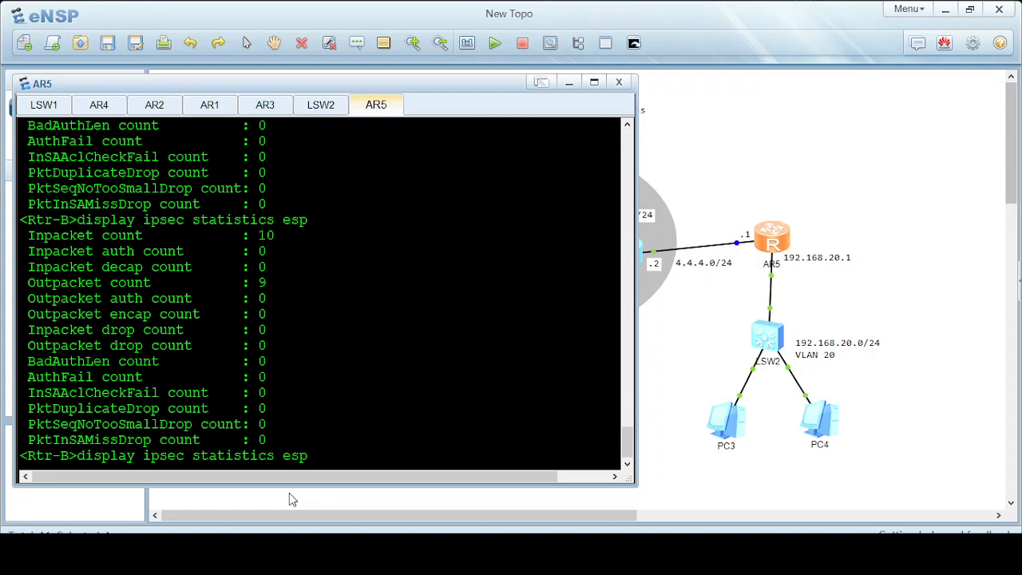
key(Up)
key(Return)
key(Up)
key(Return)
click(289, 493)
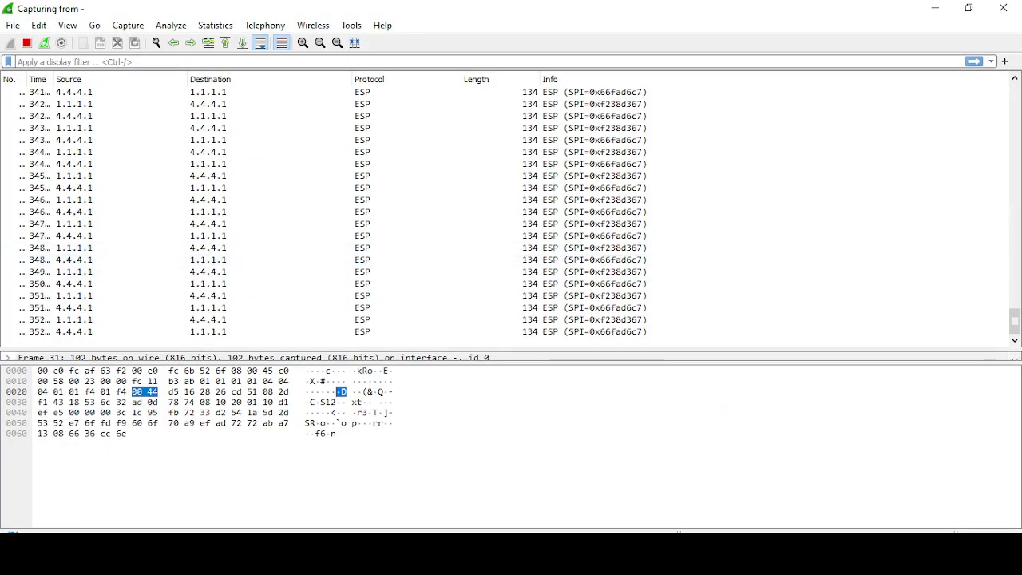
Stop PC1's continuous ping with Ctrl+C (33 of 34 replies) and return to the topology.
mouse_move(532, 551)
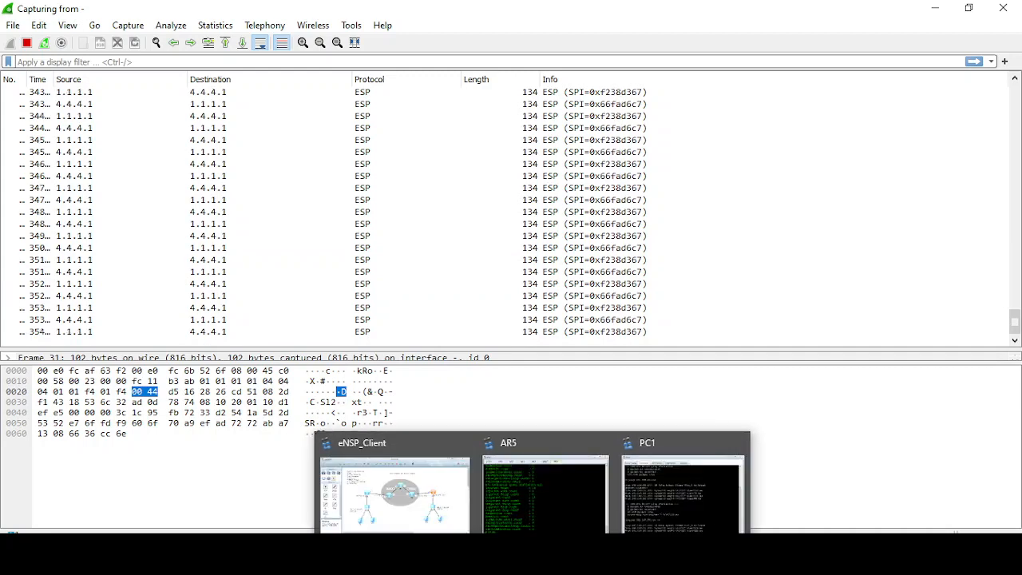
click(669, 523)
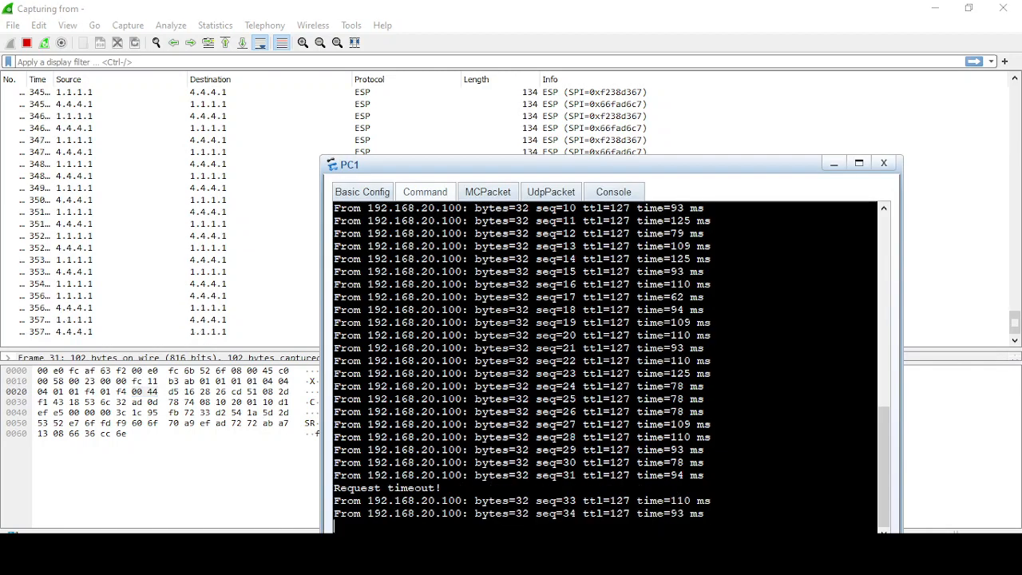
key(ctrl+c)
click(833, 163)
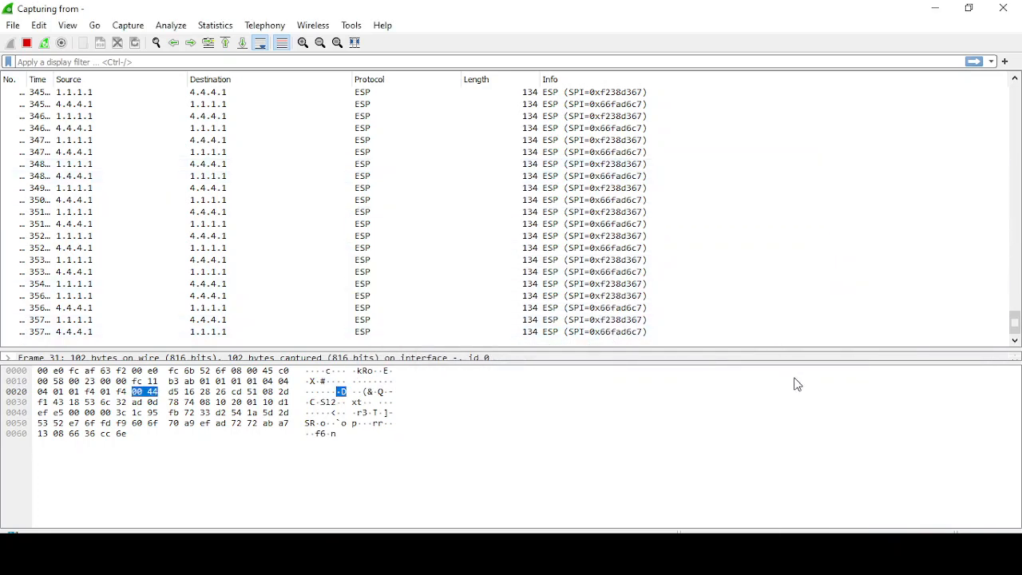
click(934, 8)
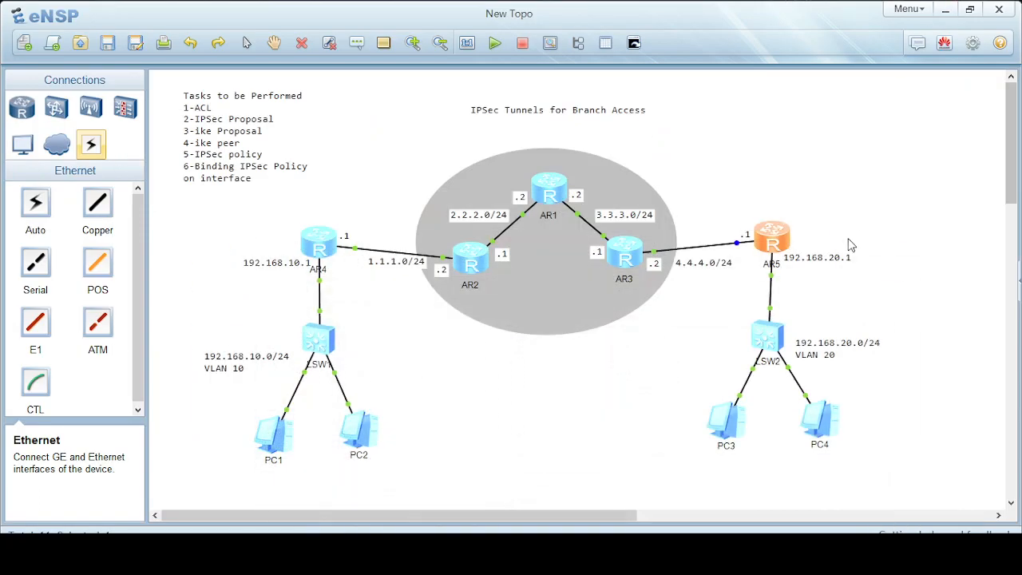